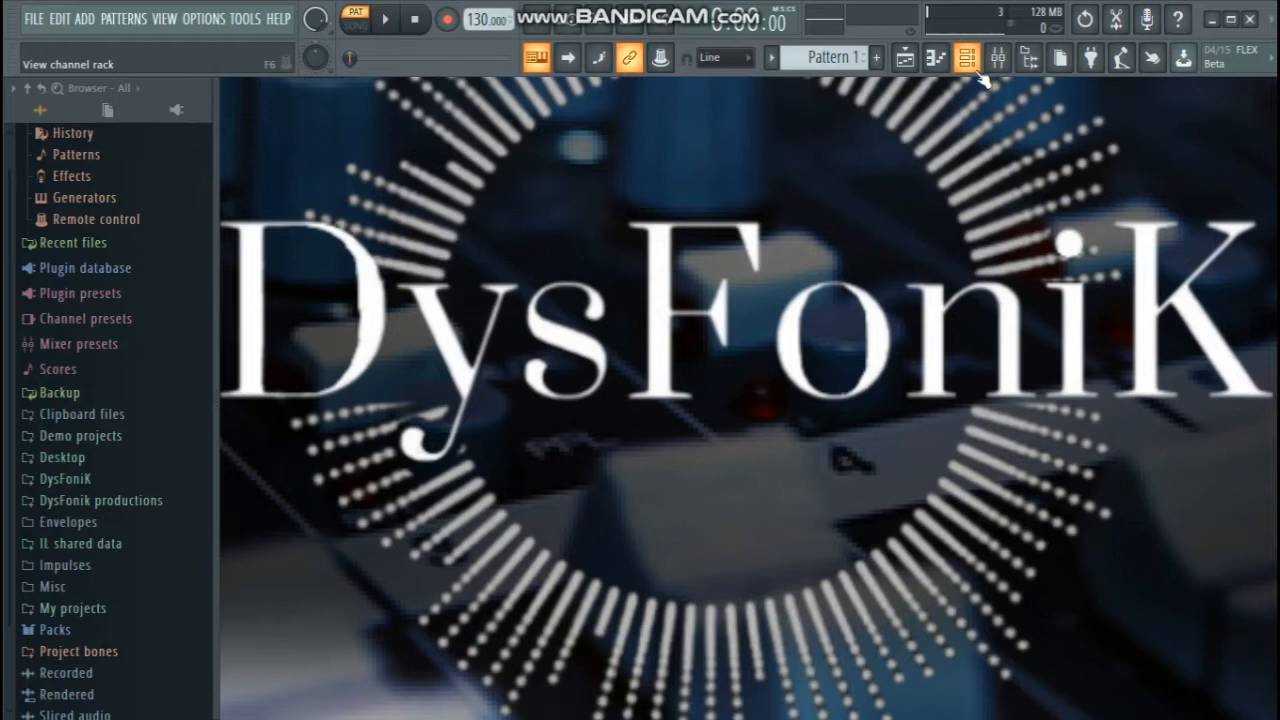
Show the channel rack and set the project tempo to 117 BPM
{"action": "left_click", "coordinate": [978, 68]}
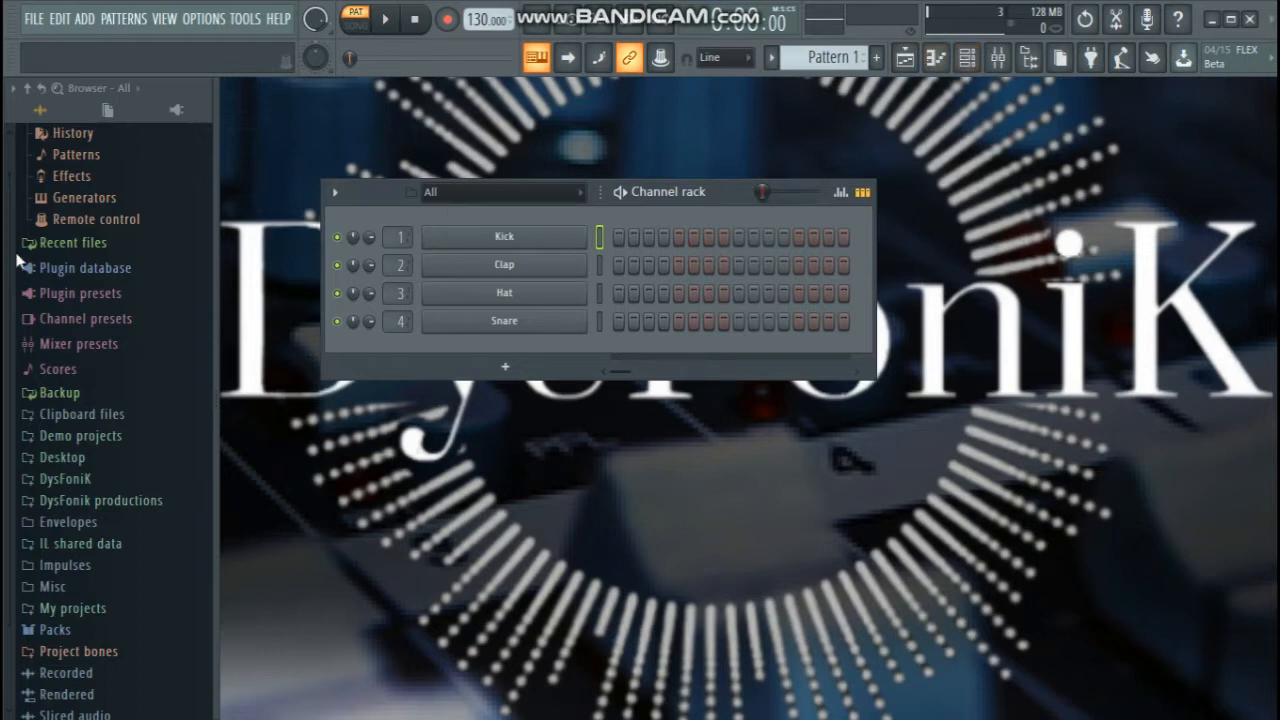
{"action": "scroll", "coordinate": [137, 320], "scroll_direction": "down", "scroll_amount": 2}
{"action": "scroll", "coordinate": [483, 18], "scroll_direction": "down", "scroll_amount": 12}
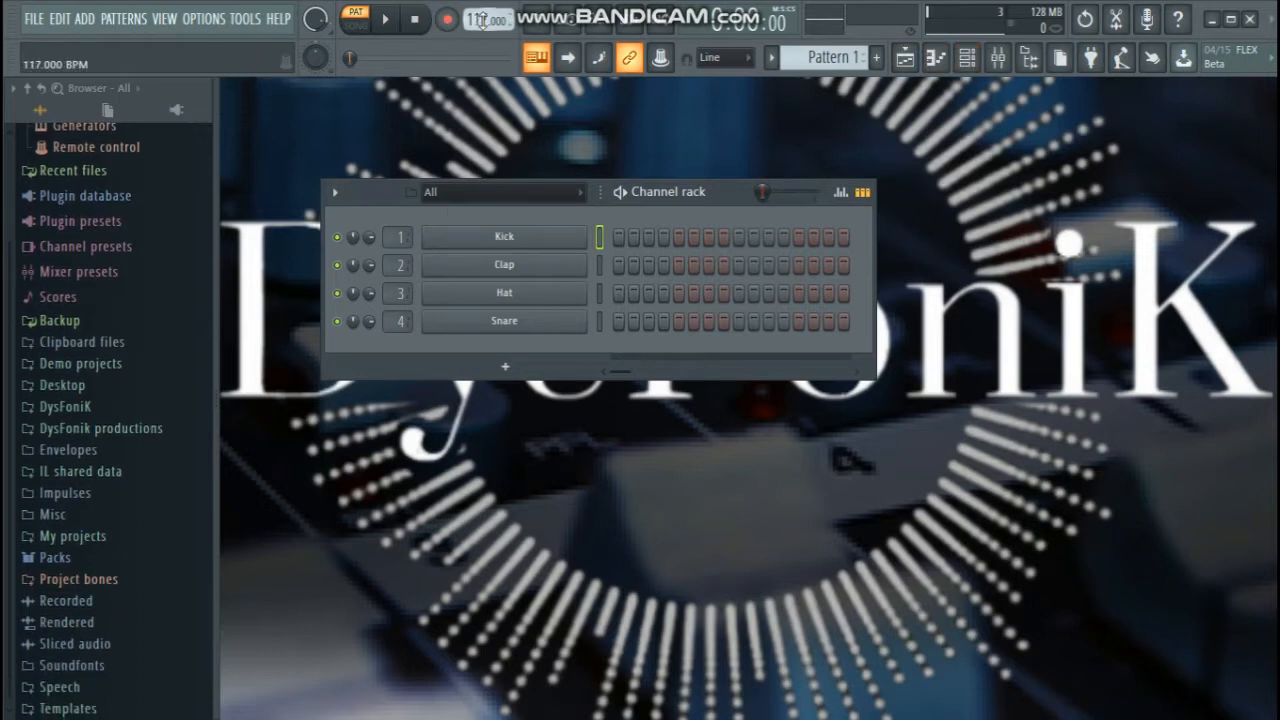
Browse through DysFoniK, ALL PACKS, the IAMM Deep House Sample Kit and One Shots, and open its Kicks folder
{"action": "scroll", "coordinate": [473, 24], "scroll_direction": "up", "scroll_amount": 4}
{"action": "left_click", "coordinate": [92, 559]}
{"action": "left_click", "coordinate": [90, 550]}
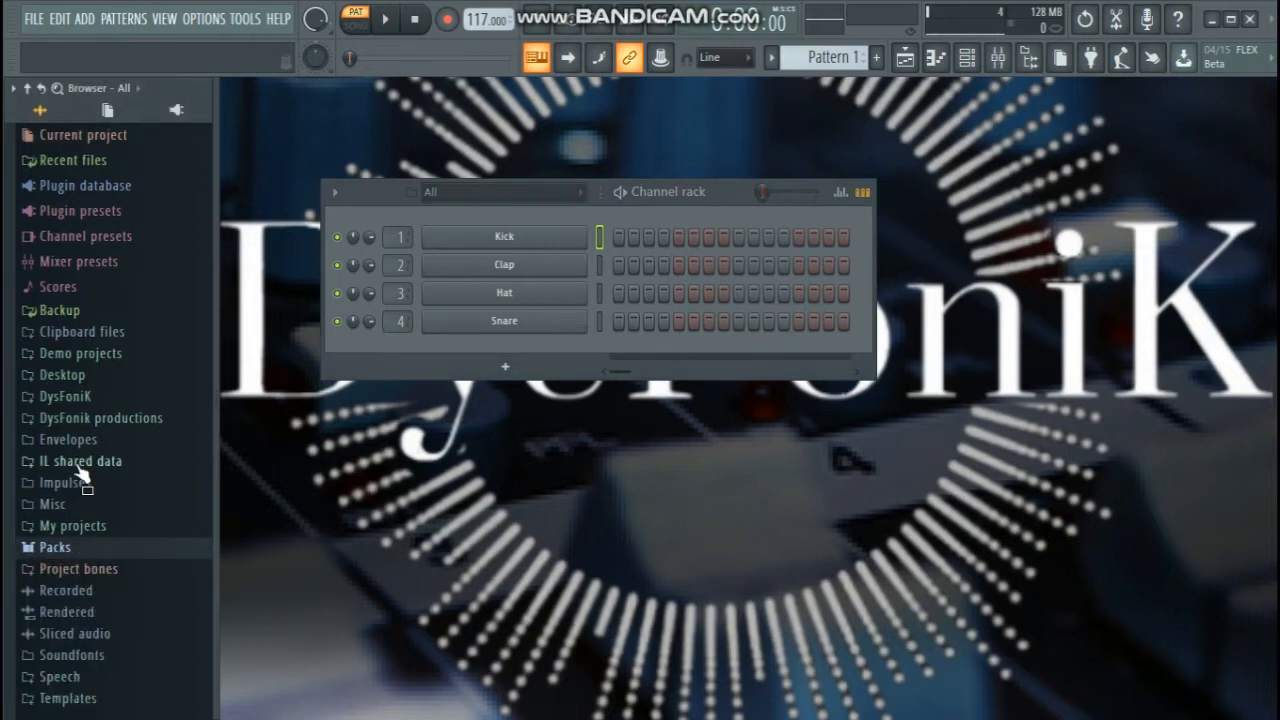
{"action": "left_click", "coordinate": [70, 396]}
{"action": "left_click", "coordinate": [86, 443]}
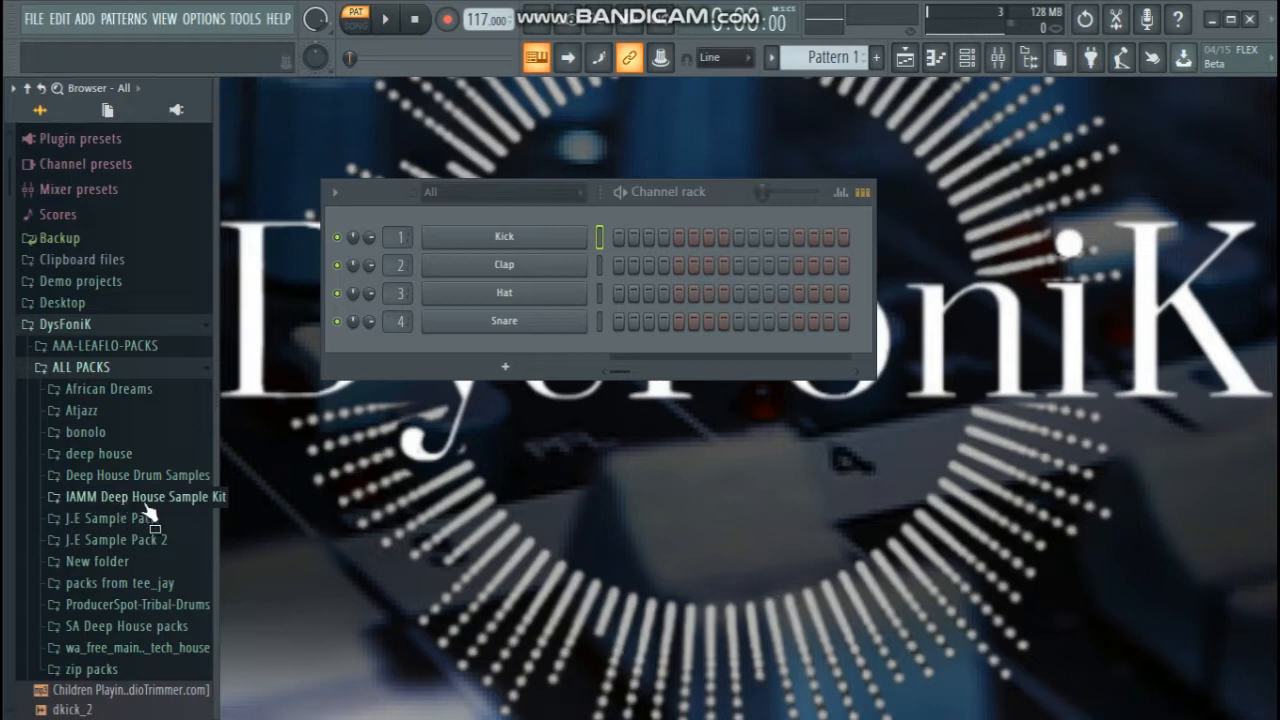
{"action": "left_click", "coordinate": [166, 500]}
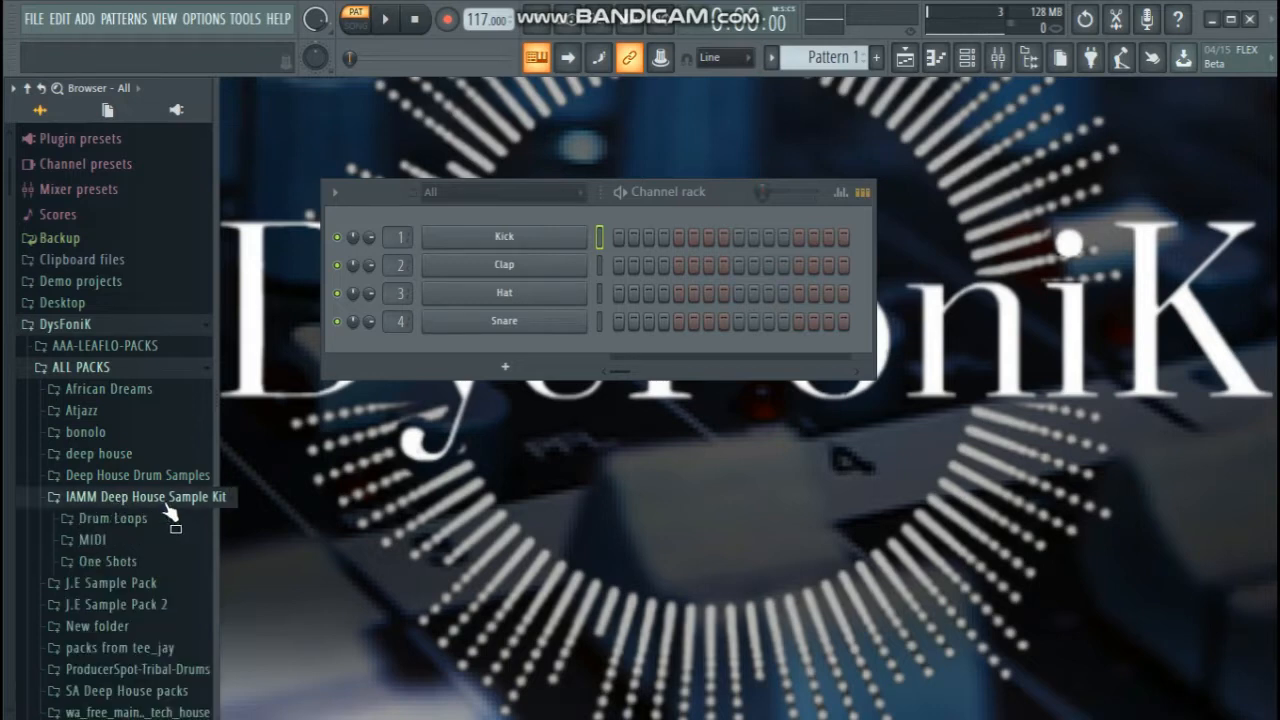
{"action": "left_click", "coordinate": [113, 561]}
{"action": "scroll", "coordinate": [108, 578], "scroll_direction": "down", "scroll_amount": 5}
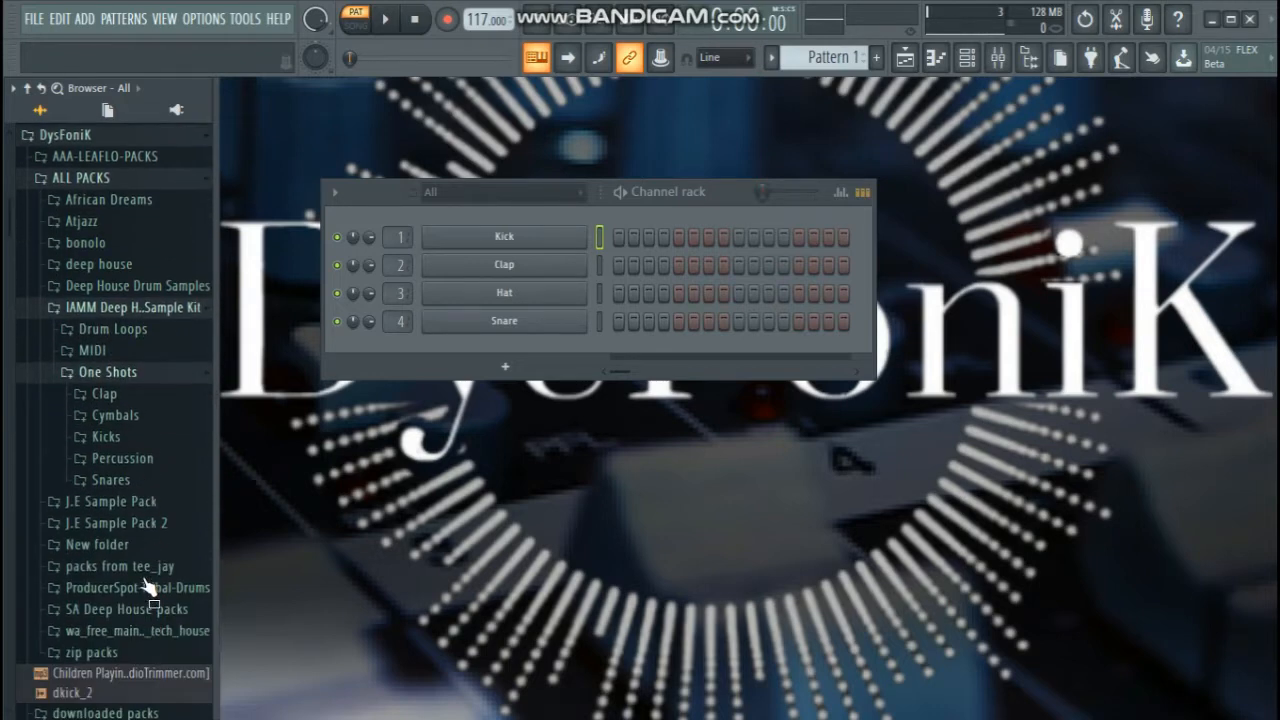
{"action": "scroll", "coordinate": [140, 435], "scroll_direction": "up", "scroll_amount": 3}
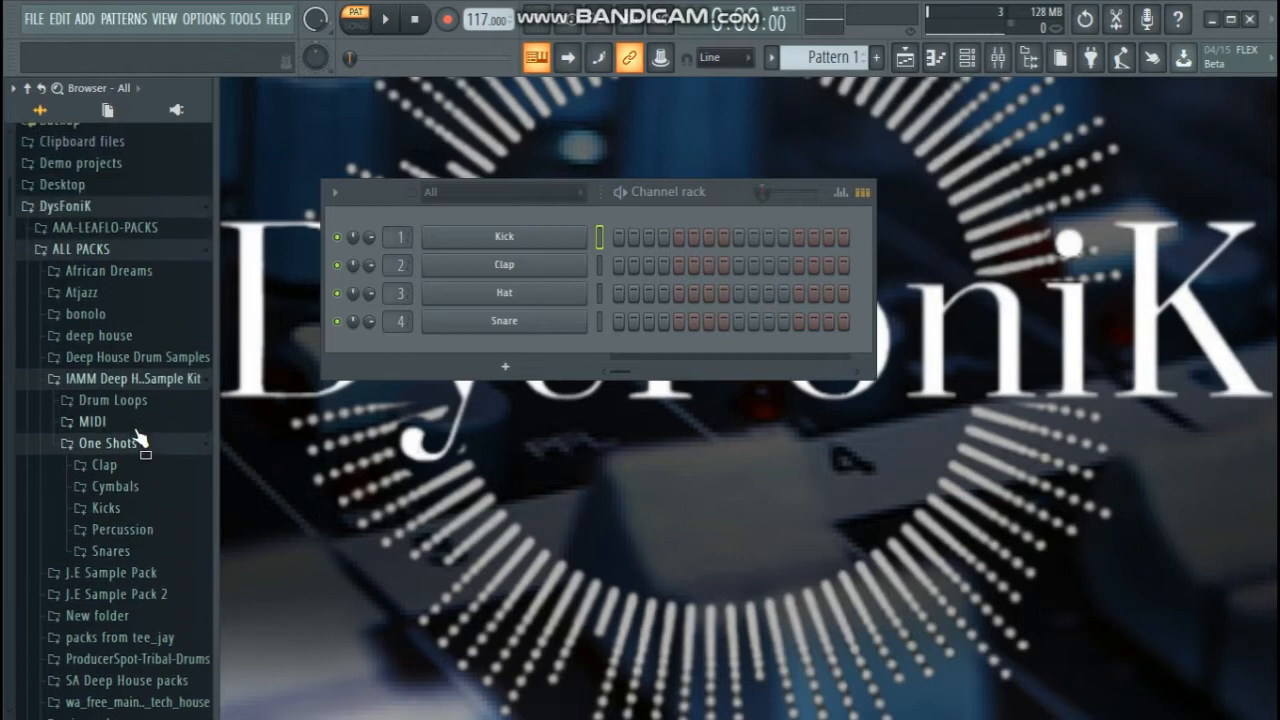
{"action": "left_click", "coordinate": [148, 512]}
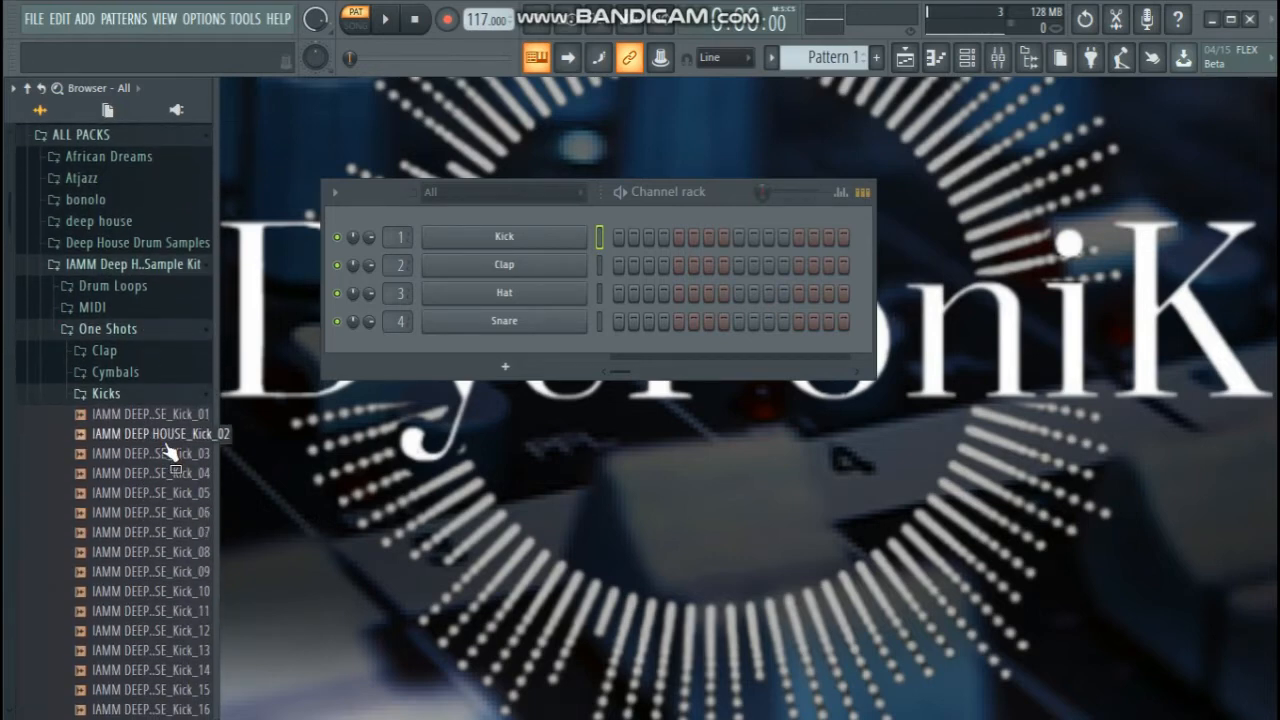
Load IAMM DEEP HOUSE_Kick_03 onto the Kick channel and IAMM DEEP HOUSE_Kick_06 onto the Clap channel, and adjust both channel volumes
{"action": "left_click_drag", "start_coordinate": [172, 455], "coordinate": [503, 237]}
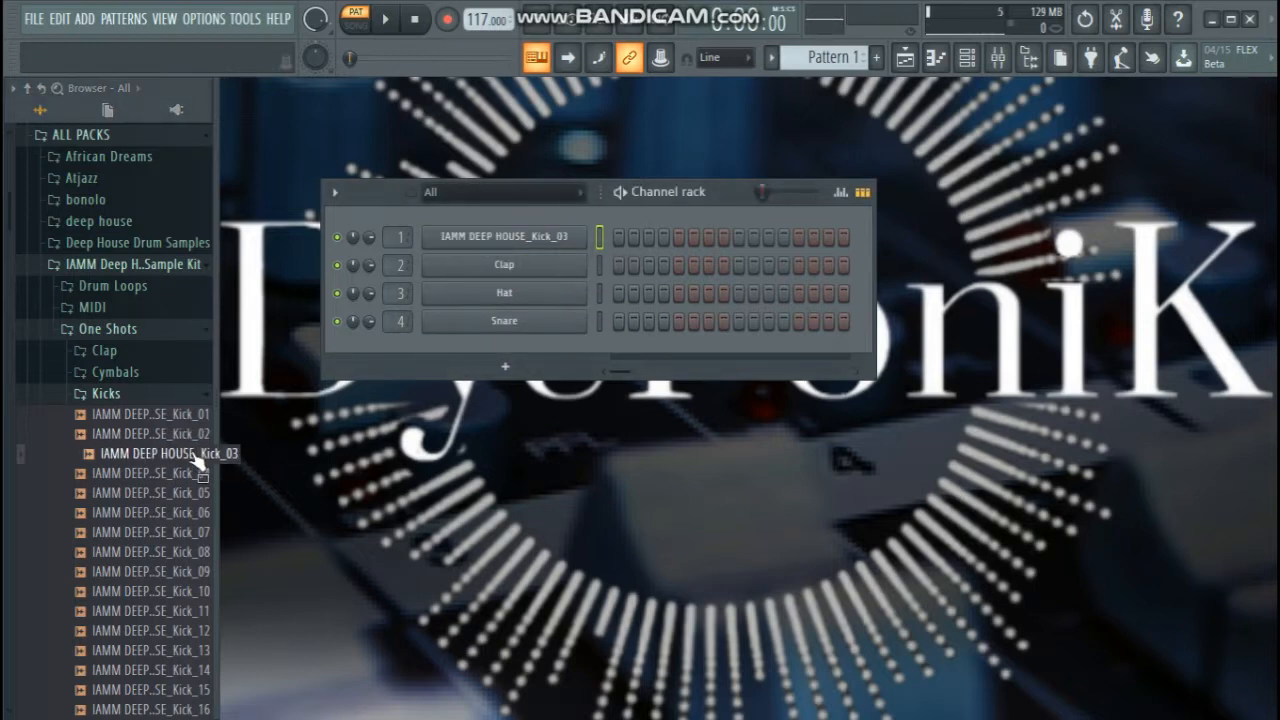
{"action": "left_click", "coordinate": [182, 513]}
{"action": "left_click_drag", "start_coordinate": [182, 513], "coordinate": [505, 268]}
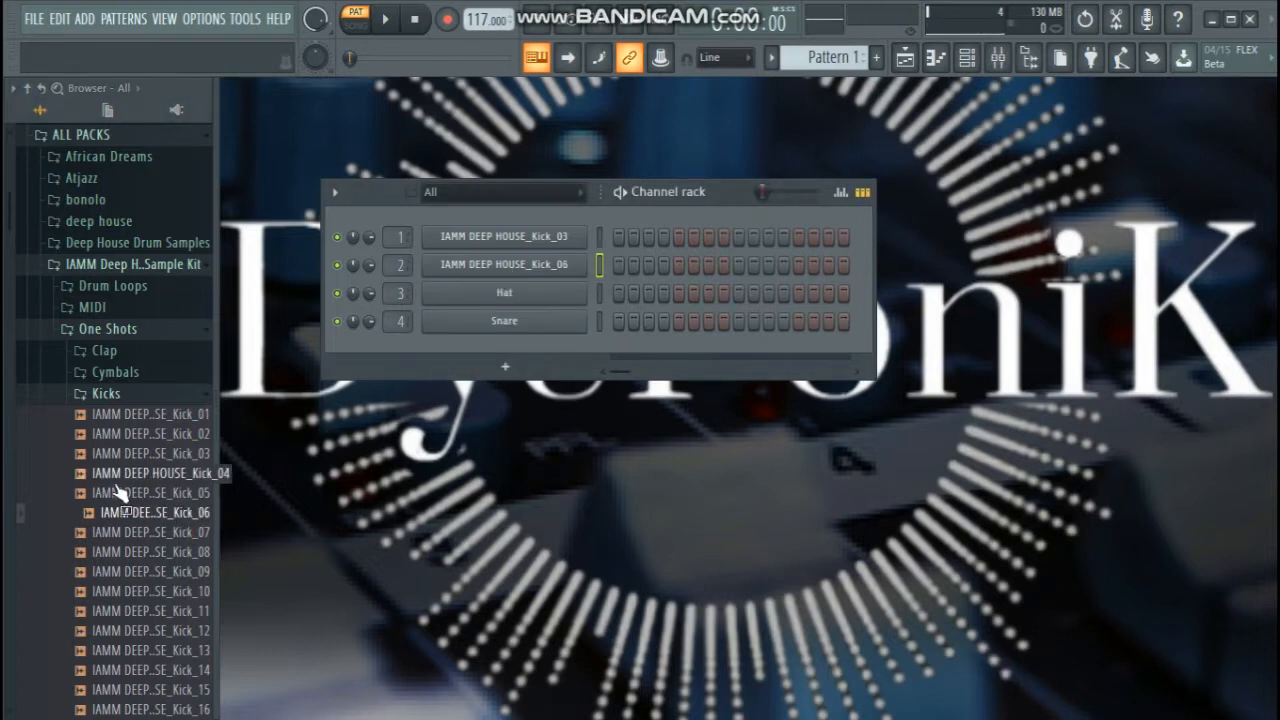
{"action": "left_click_drag", "start_coordinate": [369, 265], "coordinate": [369, 265]}
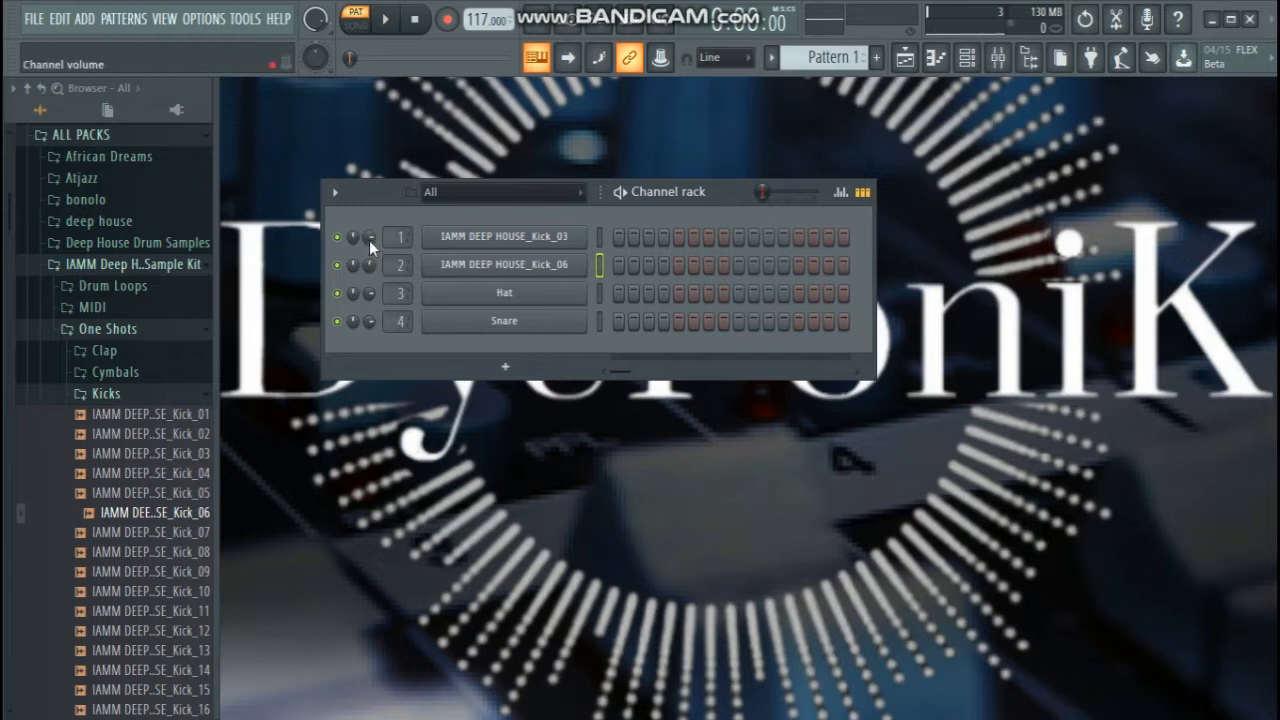
{"action": "left_click", "coordinate": [369, 240]}
Widen the channel rack to show 32 steps per channel and reposition it clear of the browser
{"action": "left_click_drag", "start_coordinate": [877, 233], "coordinate": [1274, 224]}
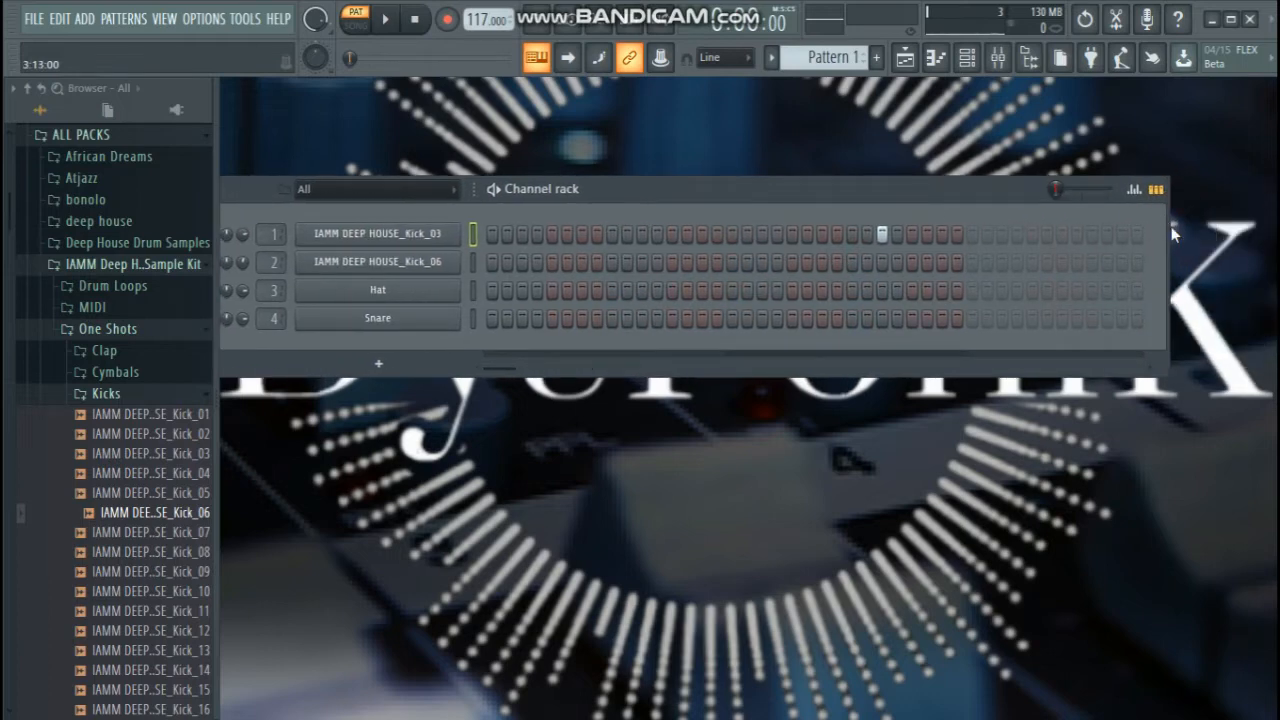
{"action": "left_click_drag", "start_coordinate": [1167, 230], "coordinate": [916, 237]}
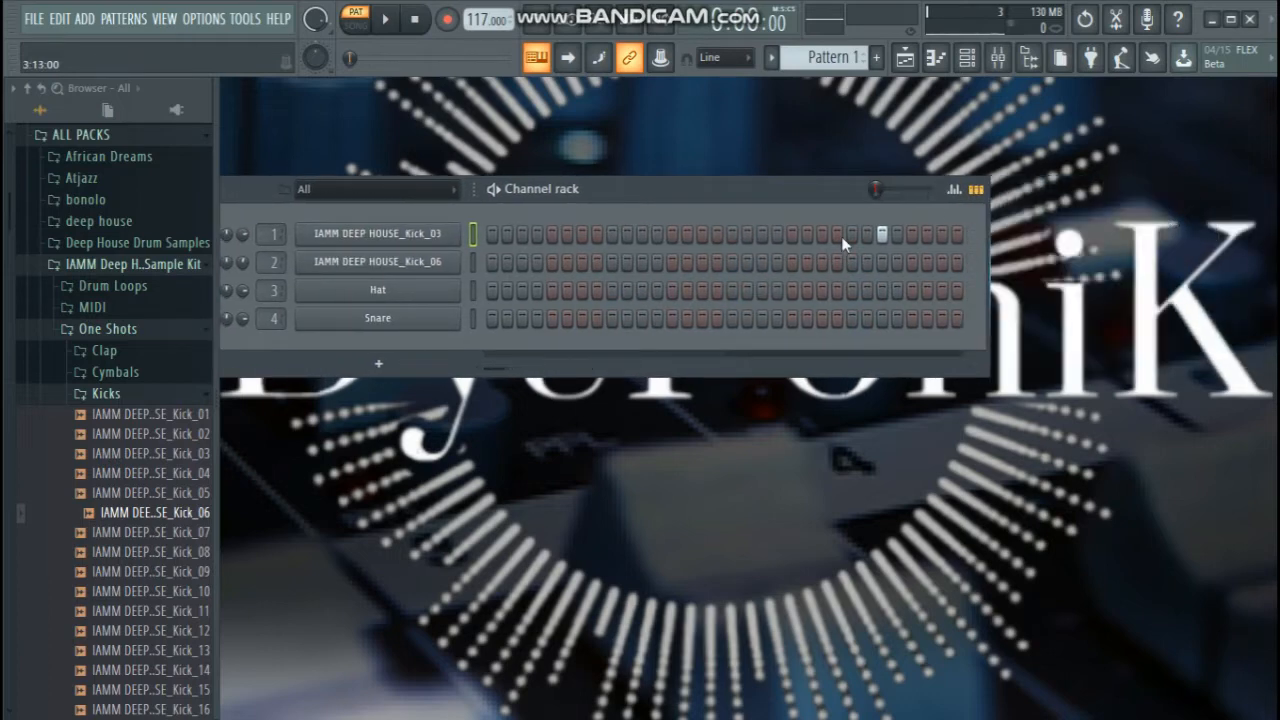
{"action": "left_click_drag", "start_coordinate": [646, 198], "coordinate": [737, 193]}
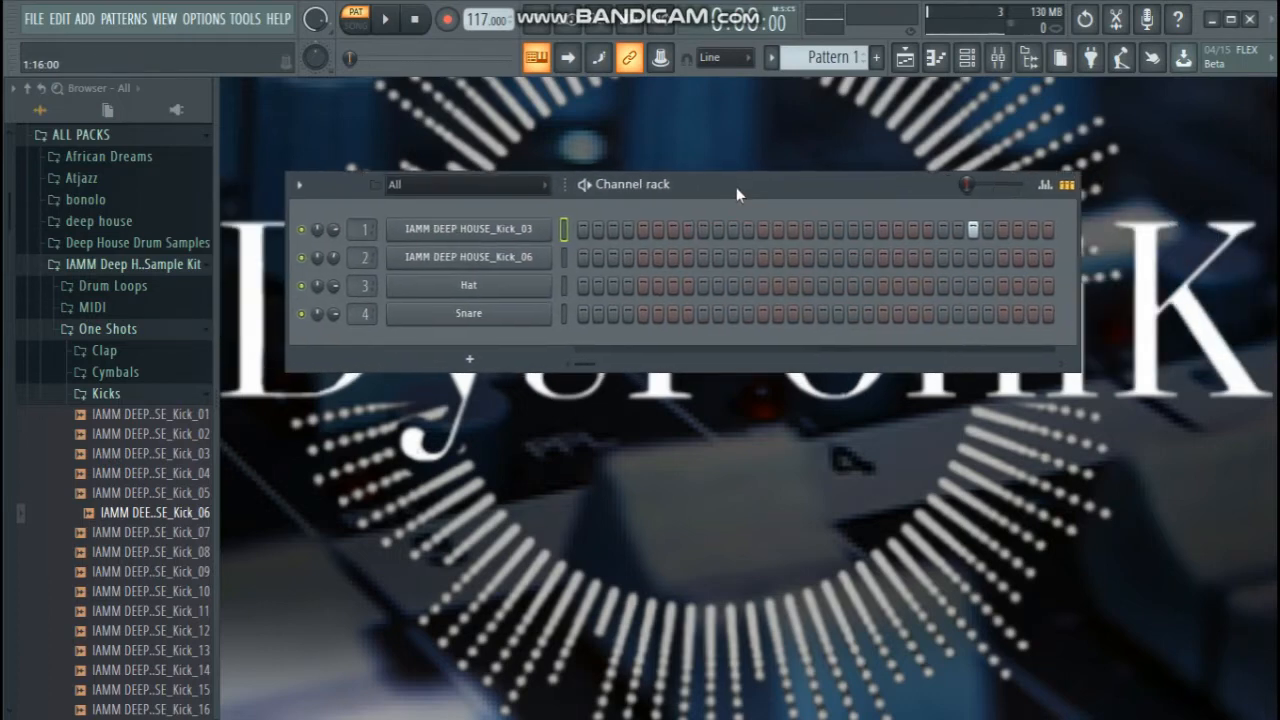
Fill each 4 steps on the Kick_03 channel and add Kick_06 hits on steps 4 and 24
{"action": "right_click", "coordinate": [549, 224]}
{"action": "left_click", "coordinate": [752, 307]}
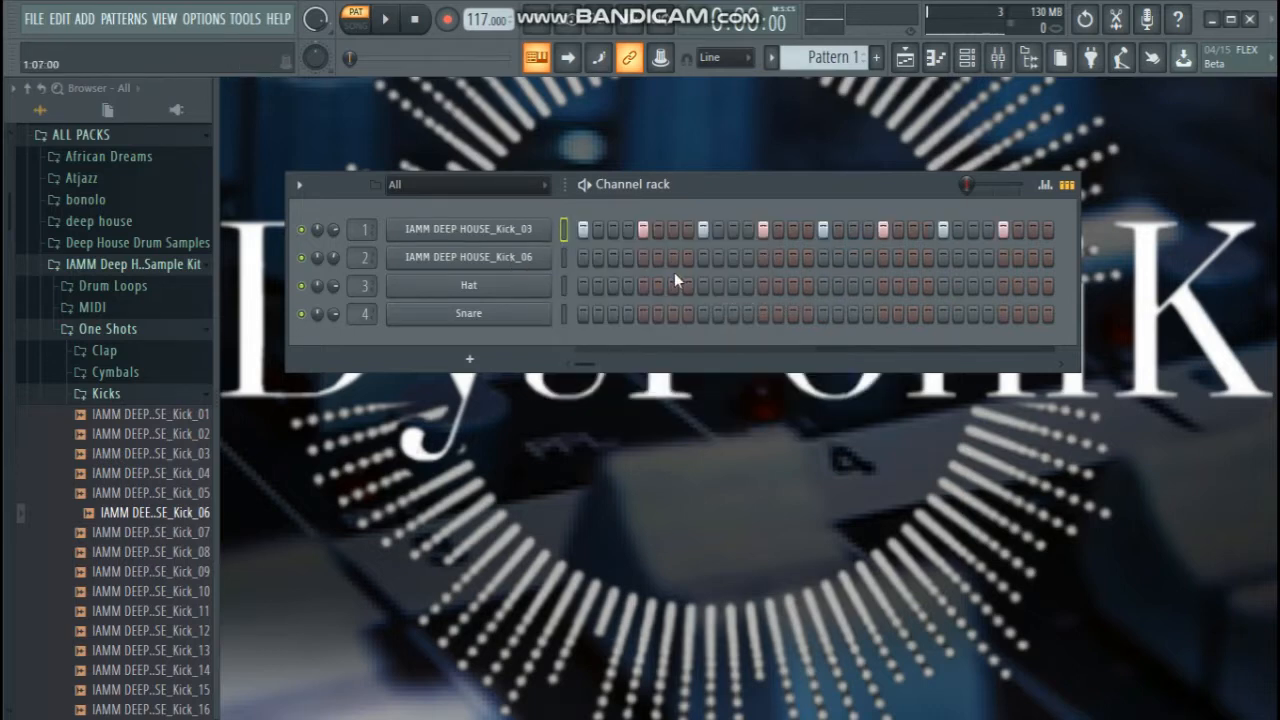
{"action": "left_click", "coordinate": [629, 257]}
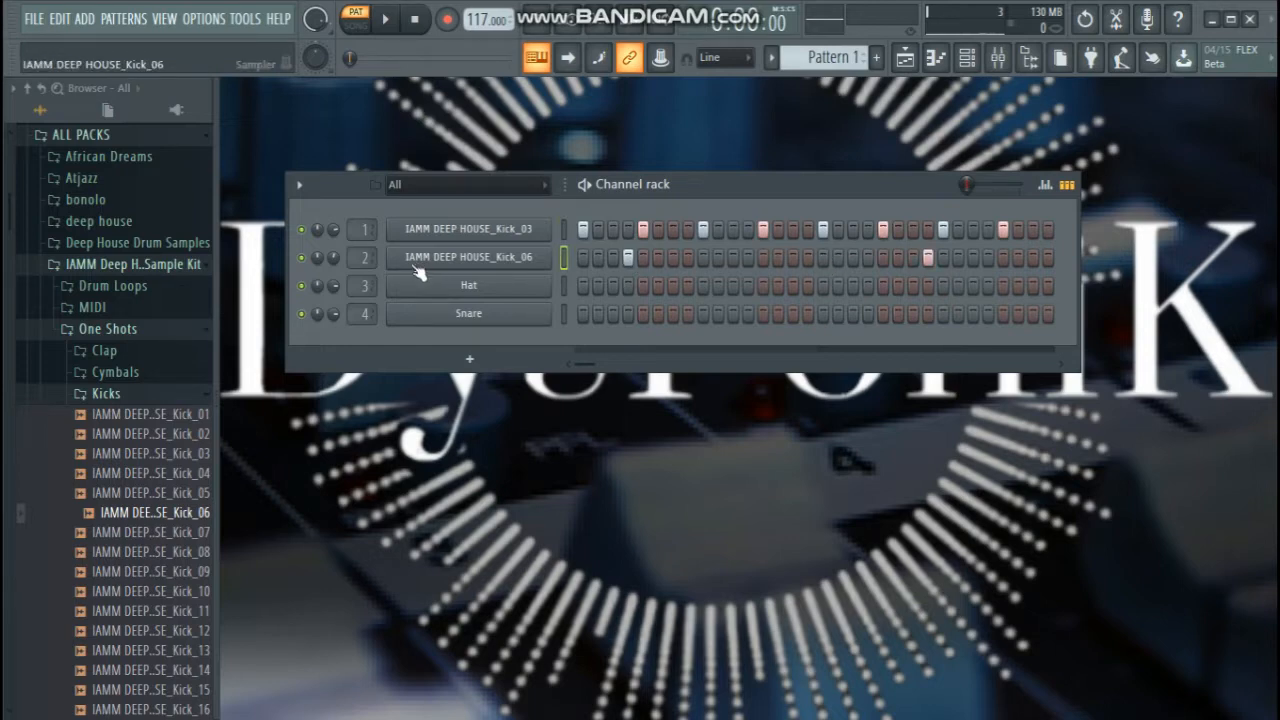
Collapse the Kicks folder and open the HH Closed folder inside Cymbals
{"action": "left_click", "coordinate": [137, 397]}
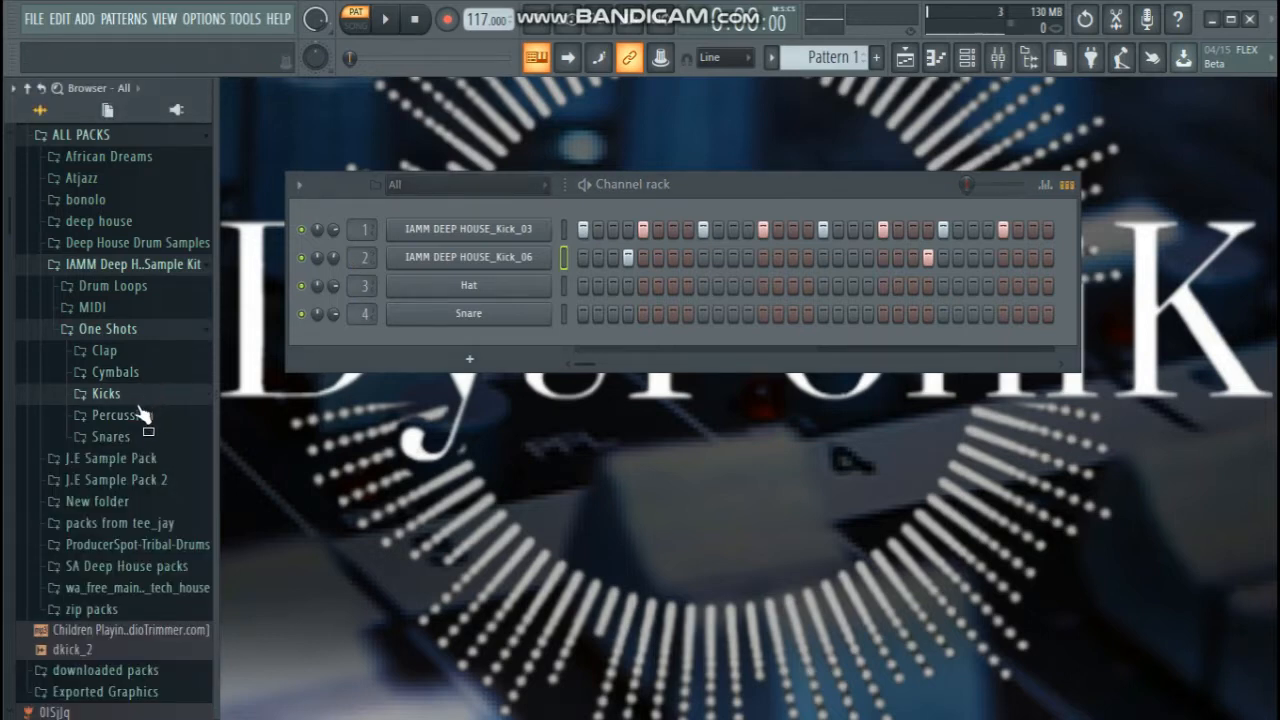
{"action": "left_click", "coordinate": [138, 376]}
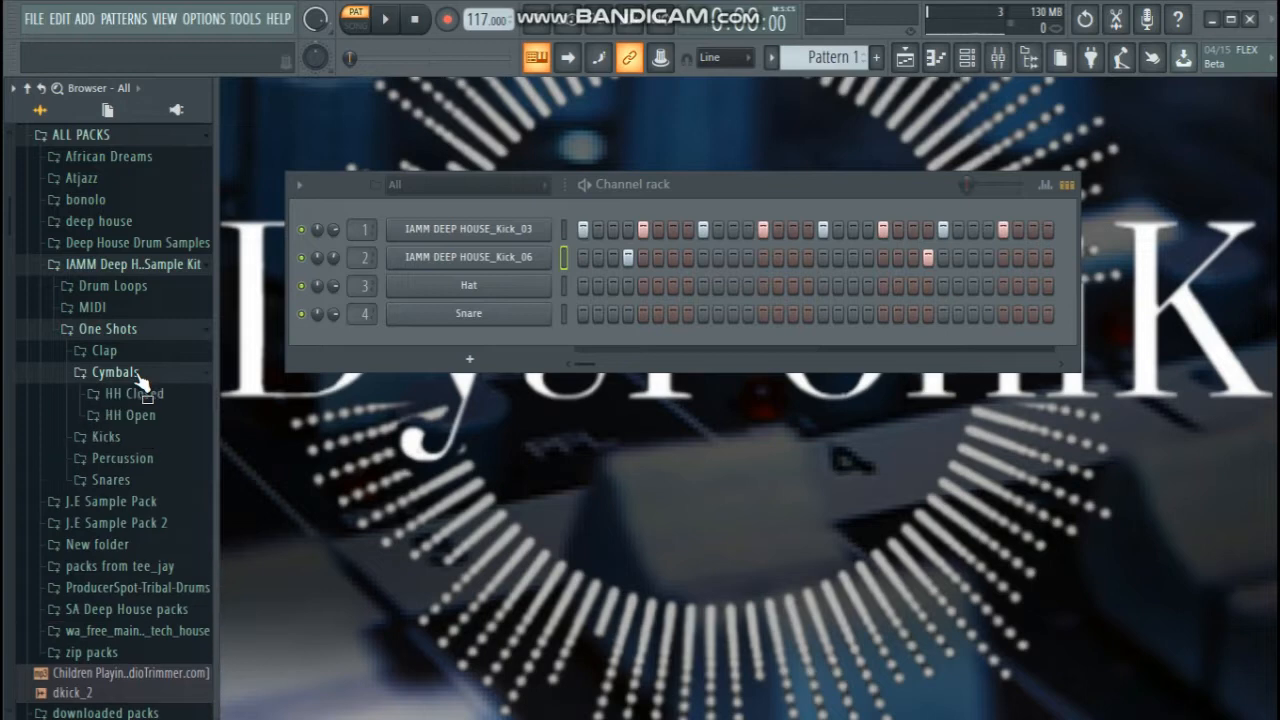
{"action": "left_click", "coordinate": [137, 372]}
{"action": "left_click", "coordinate": [138, 374]}
{"action": "left_click", "coordinate": [134, 396]}
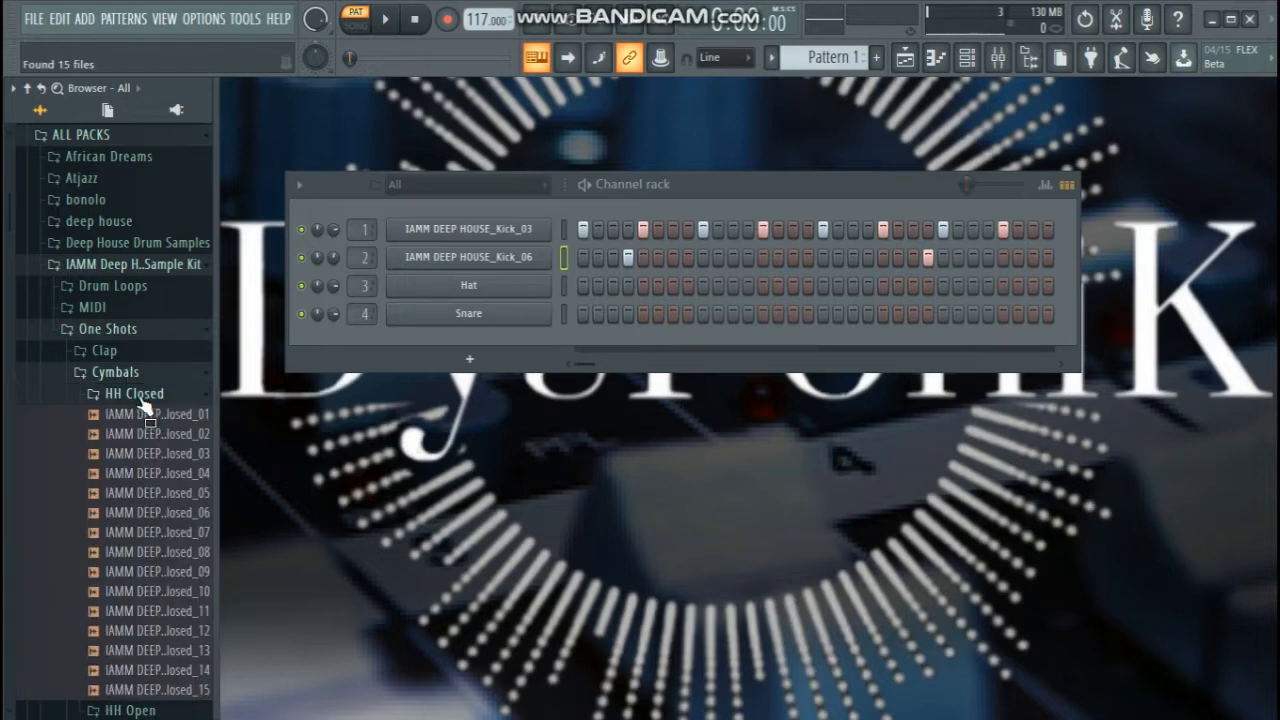
Audition closed hi-hats, load IAMM DEEP HOUSE_HH Closed_09 onto the Hat channel and fill each 4 steps on it
{"action": "left_click", "coordinate": [158, 473]}
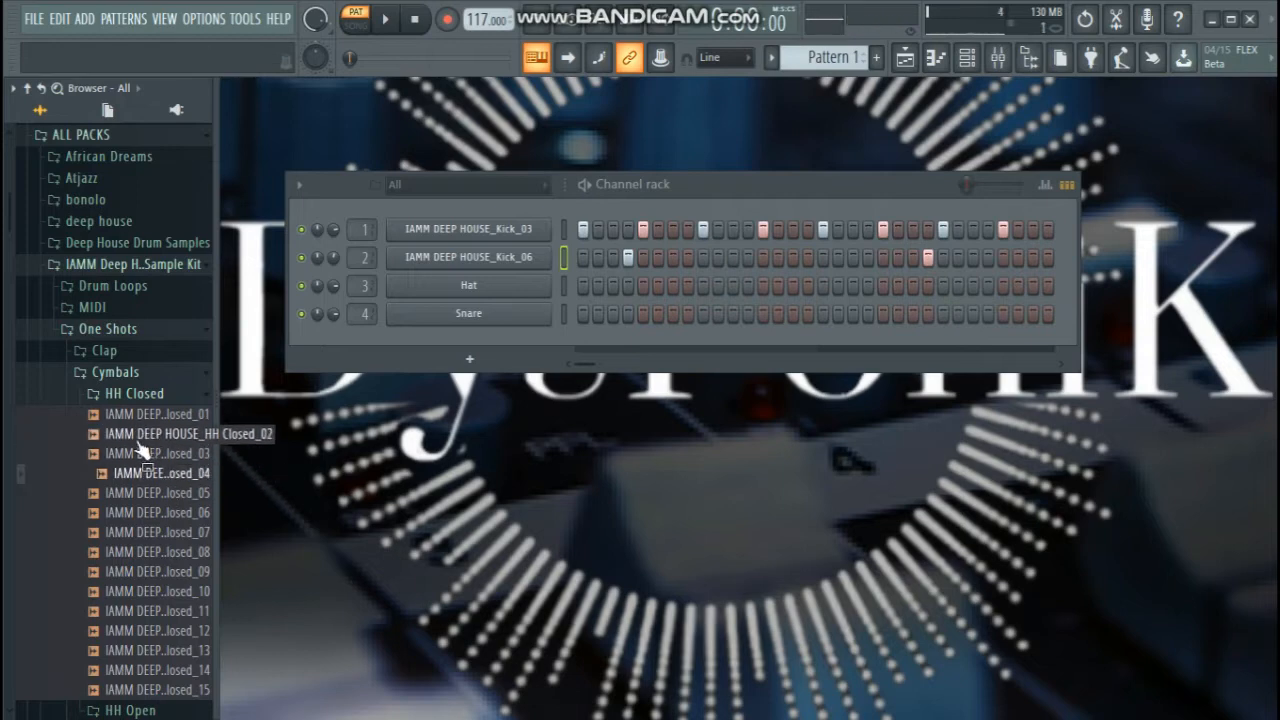
{"action": "left_click", "coordinate": [178, 532]}
{"action": "left_click", "coordinate": [182, 572]}
{"action": "left_click_drag", "start_coordinate": [181, 578], "coordinate": [452, 289]}
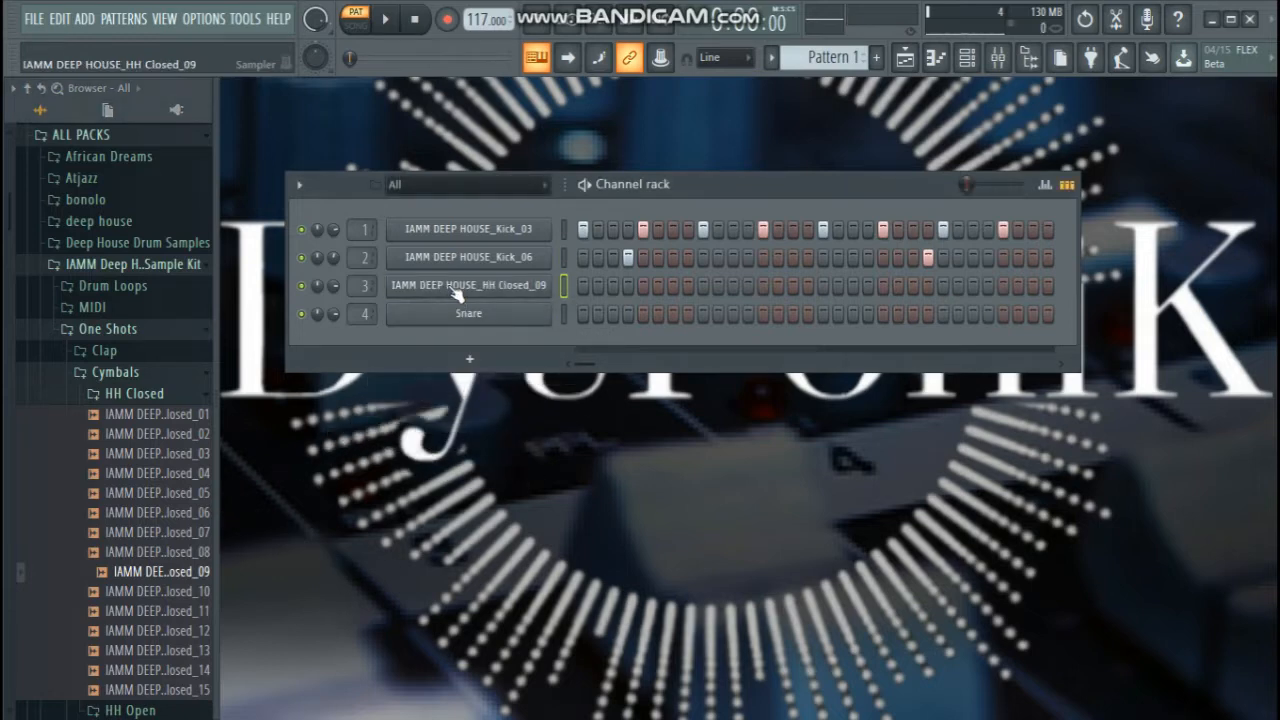
{"action": "right_click", "coordinate": [447, 290]}
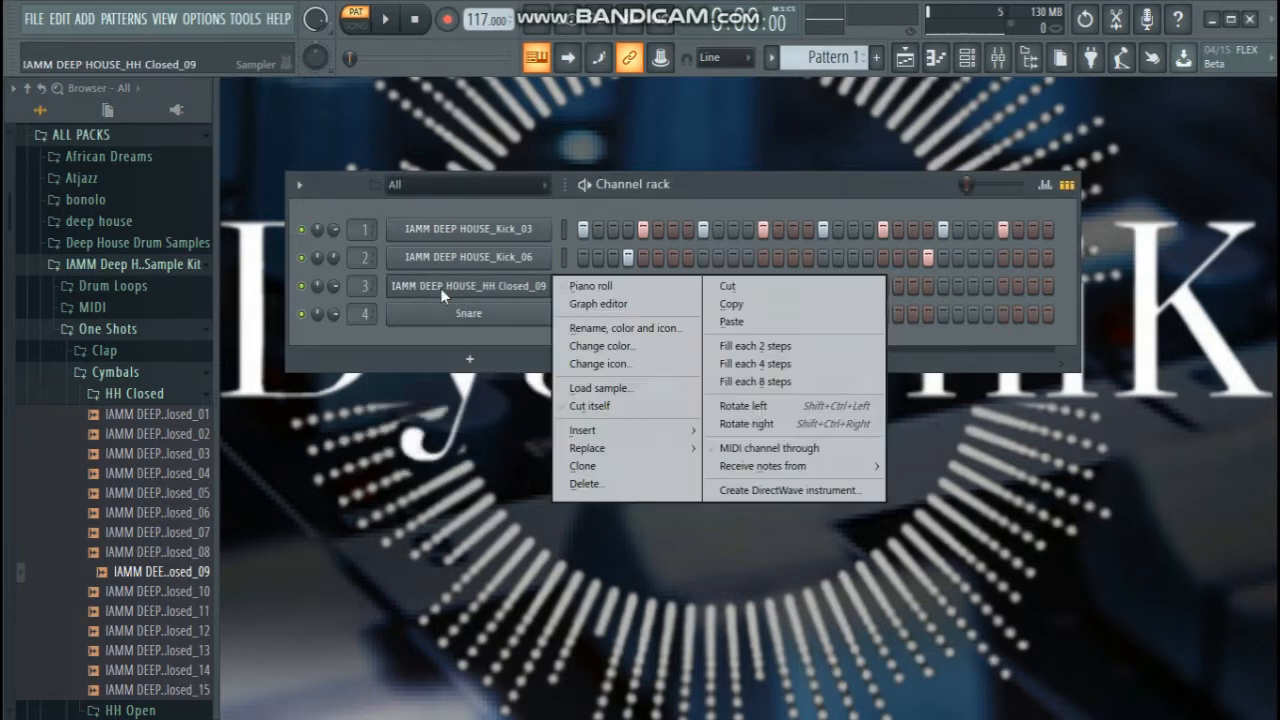
{"action": "left_click", "coordinate": [760, 363]}
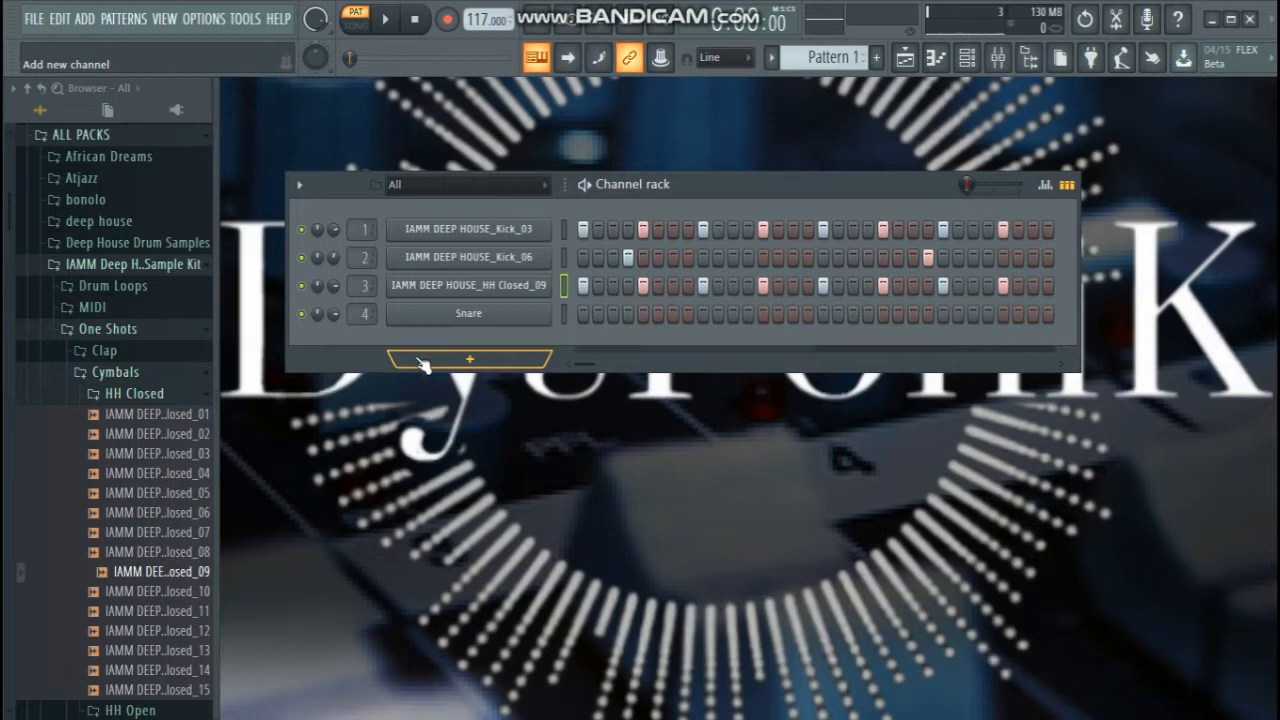
Open the Clap folder, audition its samples and load IAMM DEEP HOUSE_Clap_04 onto the Snare channel
{"action": "left_click", "coordinate": [135, 393]}
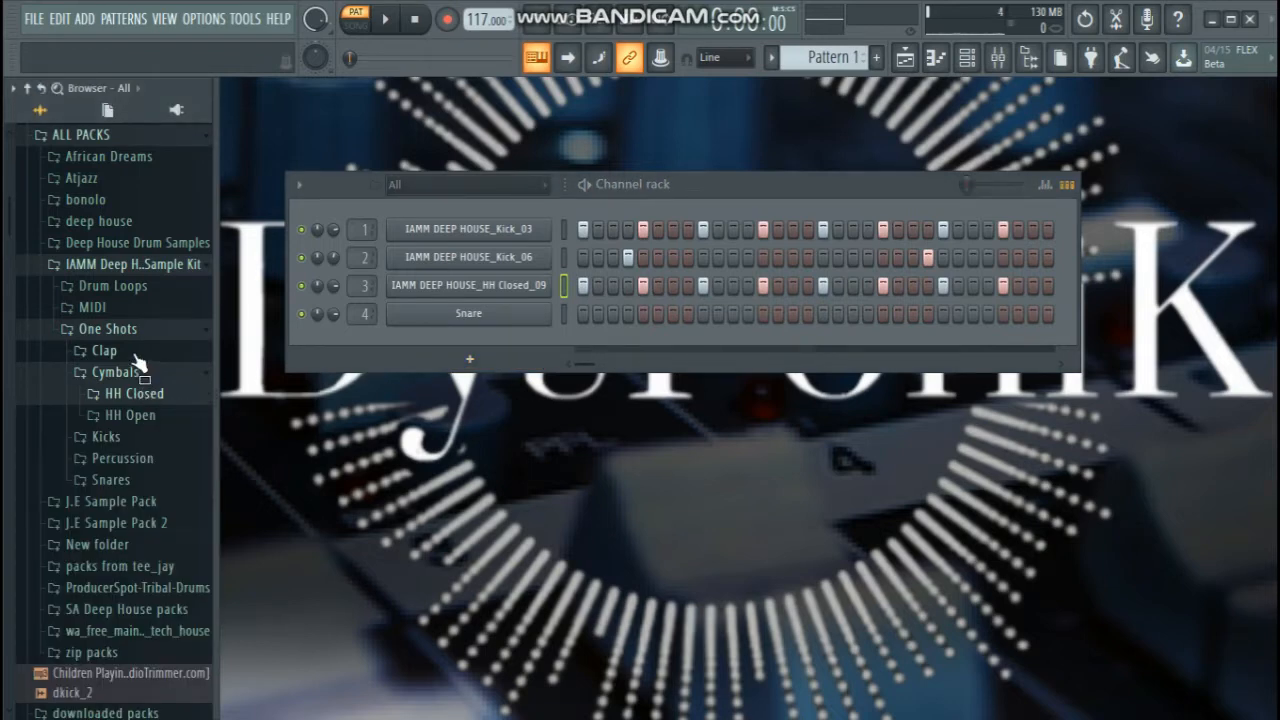
{"action": "left_click", "coordinate": [130, 352]}
{"action": "left_click", "coordinate": [172, 463]}
{"action": "left_click", "coordinate": [172, 450]}
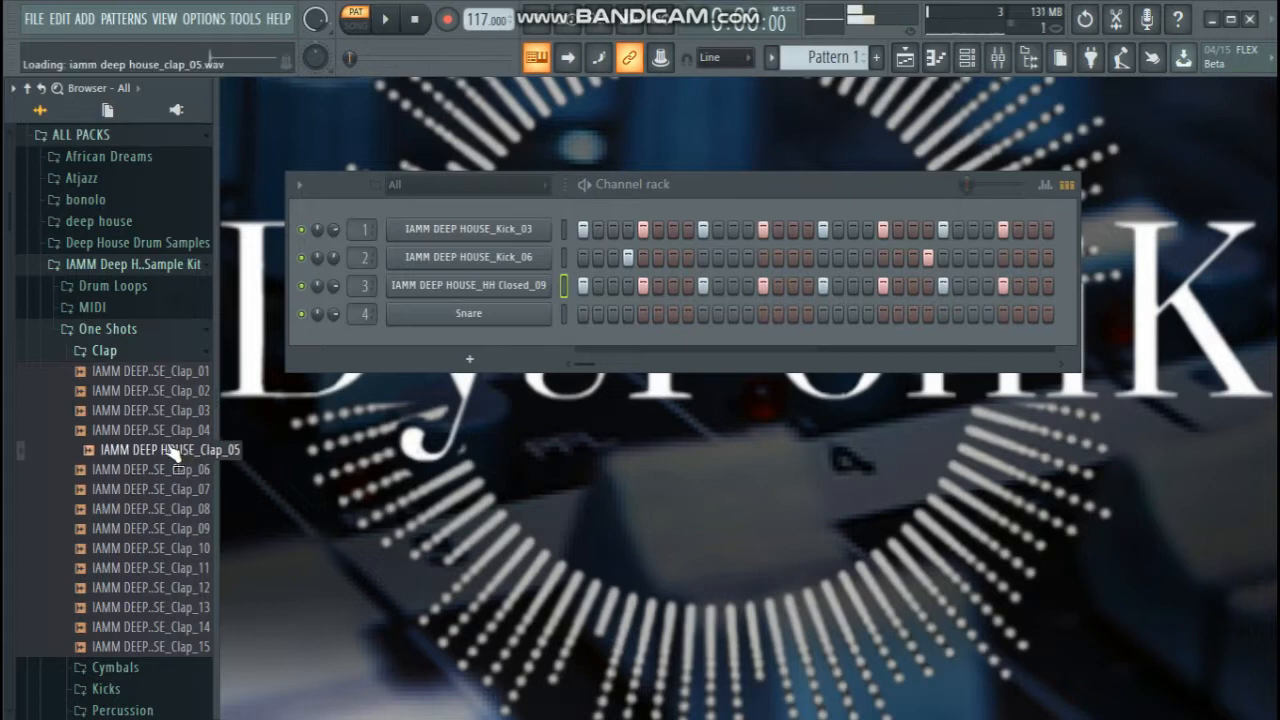
{"action": "left_click", "coordinate": [174, 430]}
{"action": "left_click_drag", "start_coordinate": [178, 440], "coordinate": [485, 313]}
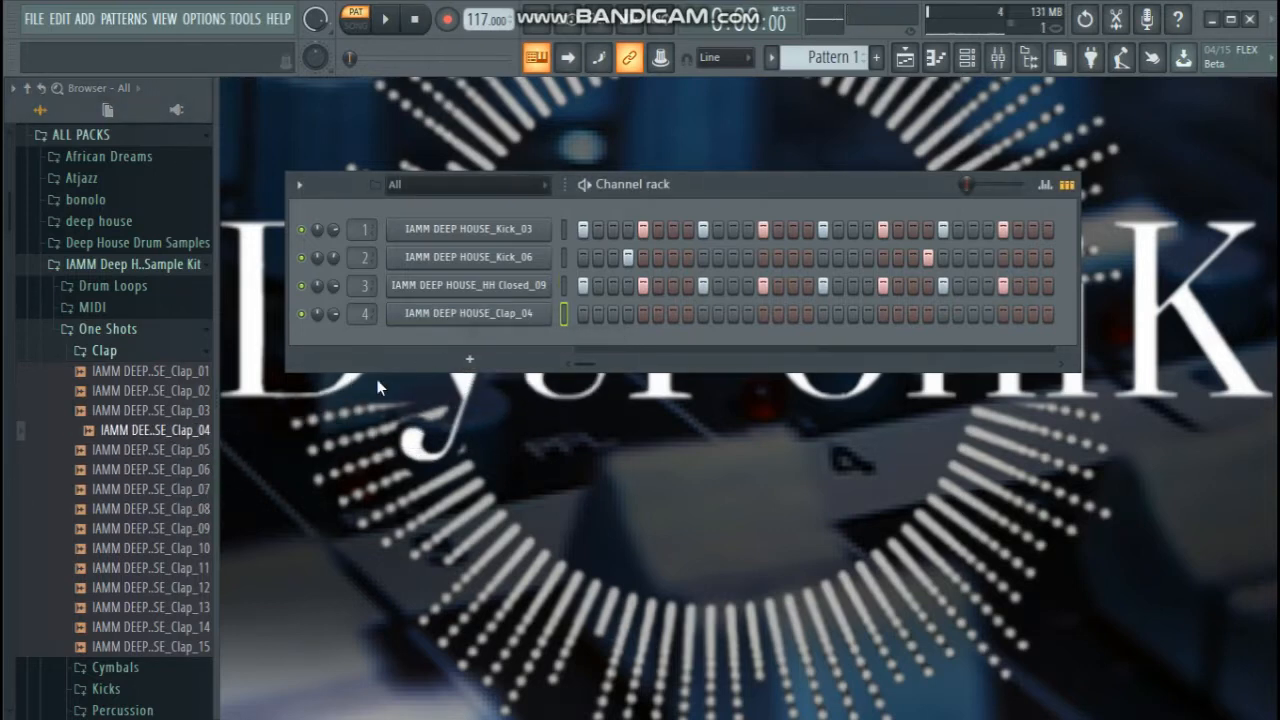
Audition more claps, add IAMM DEEP HOUSE_Clap_11 as a new channel and route it to mixer track 4
{"action": "left_click", "coordinate": [178, 489]}
{"action": "left_click", "coordinate": [186, 549]}
{"action": "left_click", "coordinate": [187, 568]}
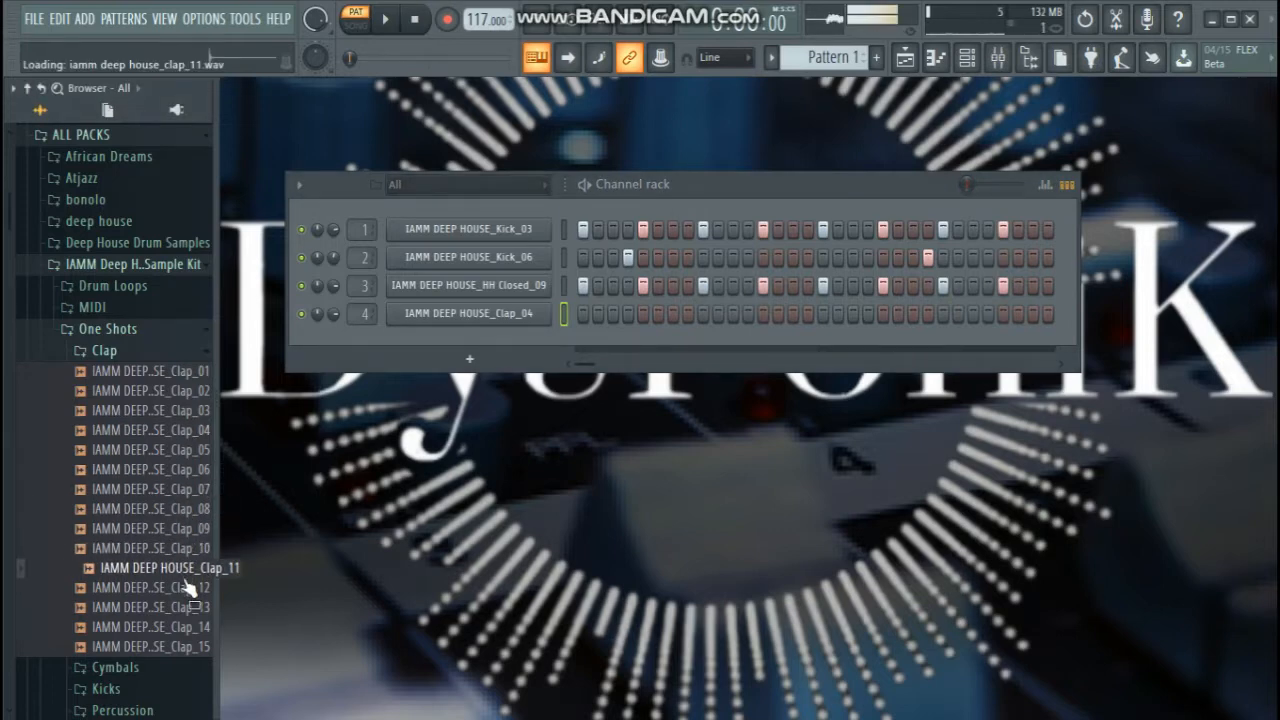
{"action": "left_click_drag", "start_coordinate": [188, 580], "coordinate": [495, 343]}
{"action": "scroll", "coordinate": [352, 342], "scroll_direction": "up", "scroll_amount": 3}
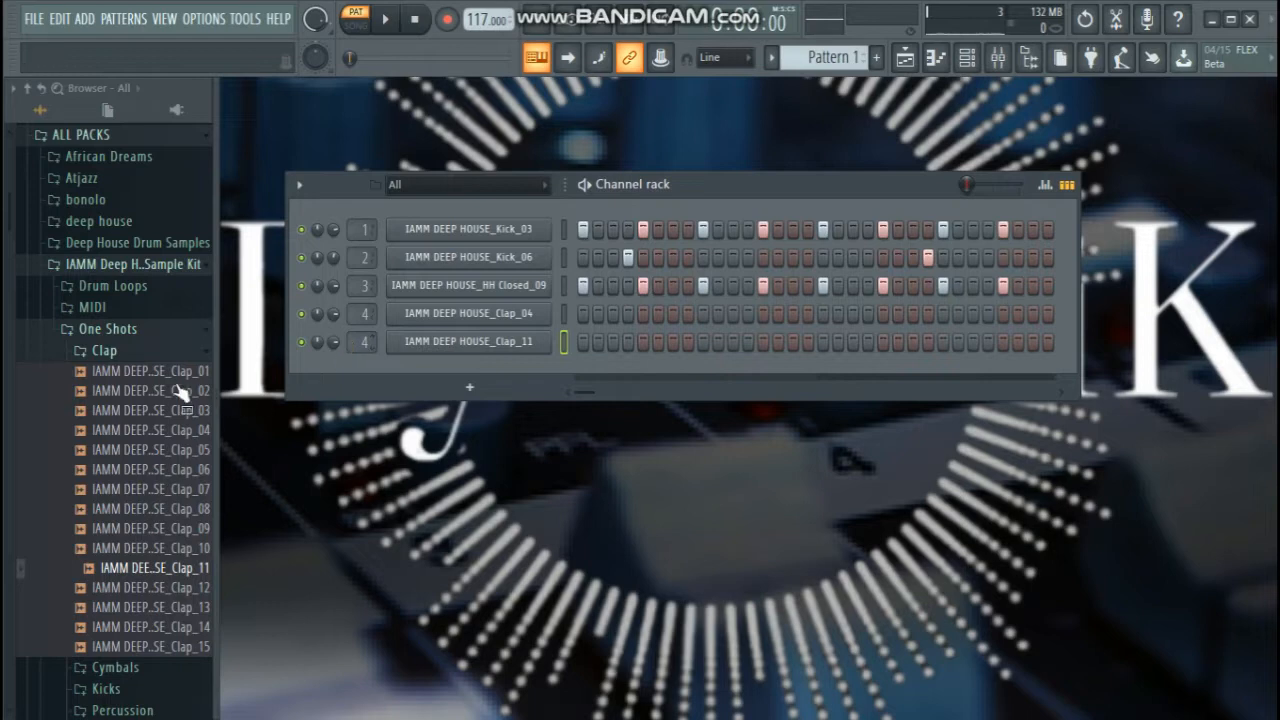
Collapse the MIDI folder and open the Snares folder inside One Shots
{"action": "left_click", "coordinate": [128, 350]}
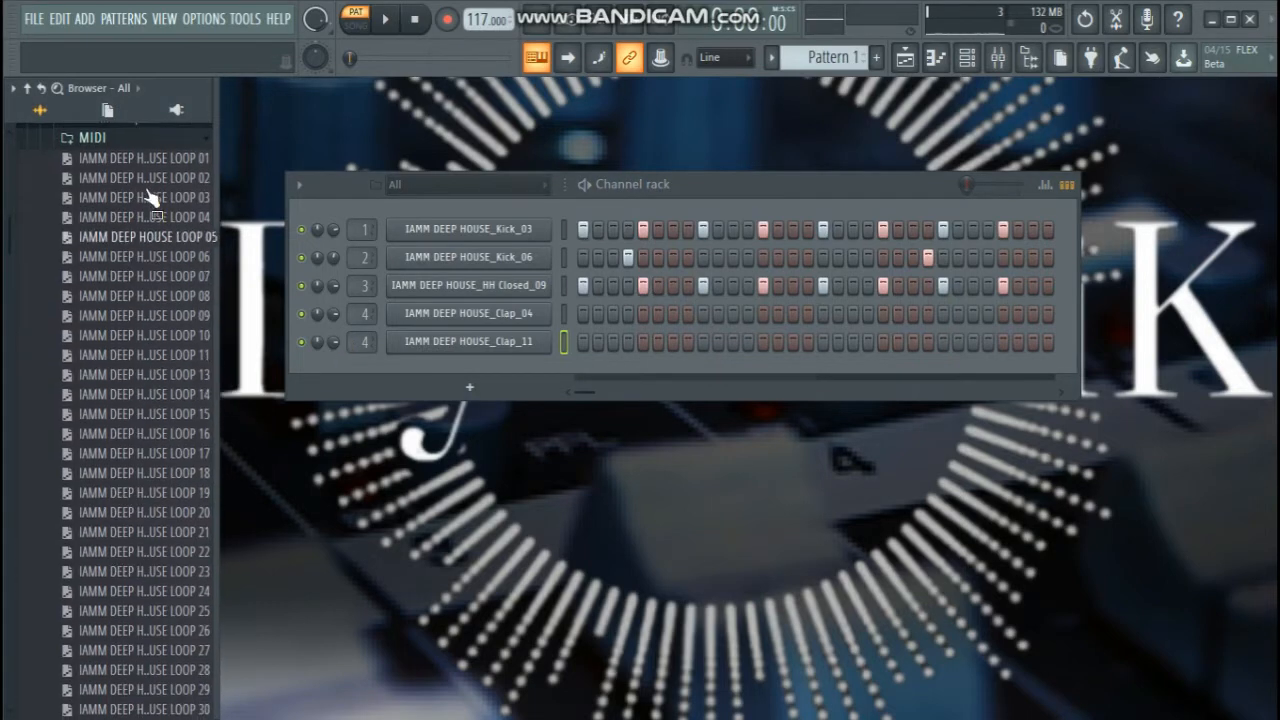
{"action": "left_click", "coordinate": [128, 140]}
{"action": "scroll", "coordinate": [140, 310], "scroll_direction": "up", "scroll_amount": 3}
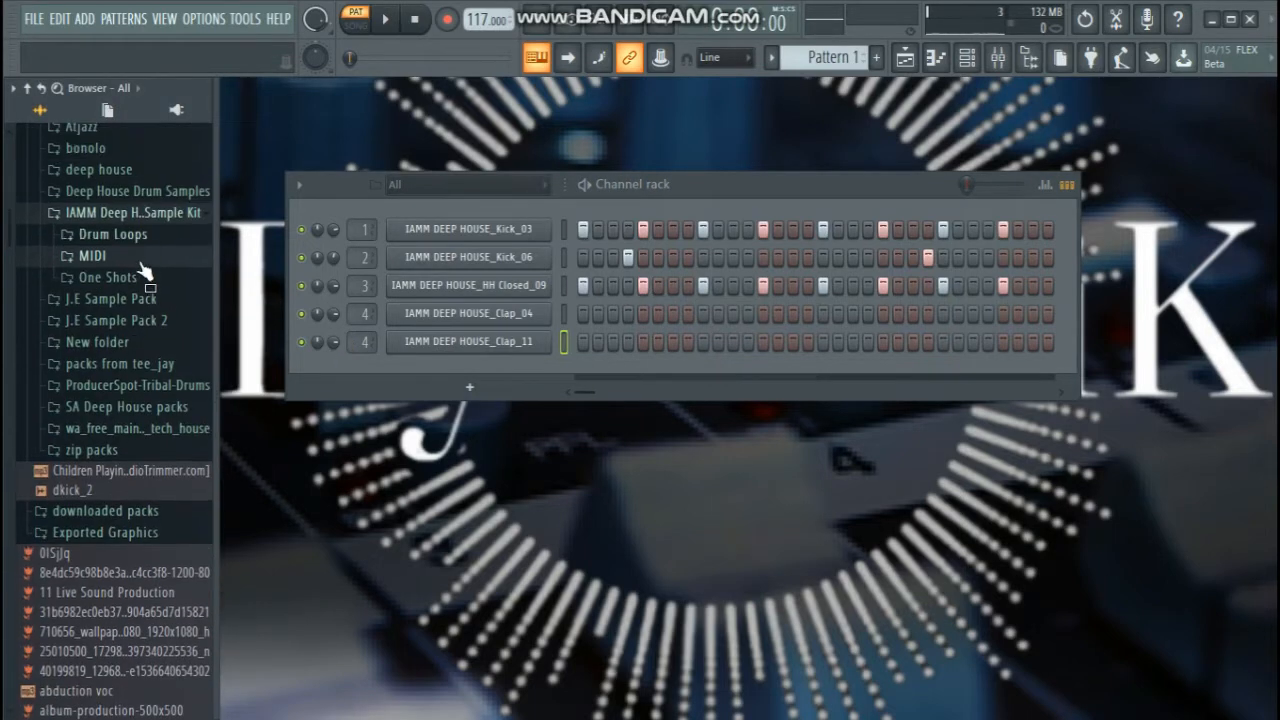
{"action": "left_click", "coordinate": [131, 277]}
{"action": "left_click", "coordinate": [145, 386]}
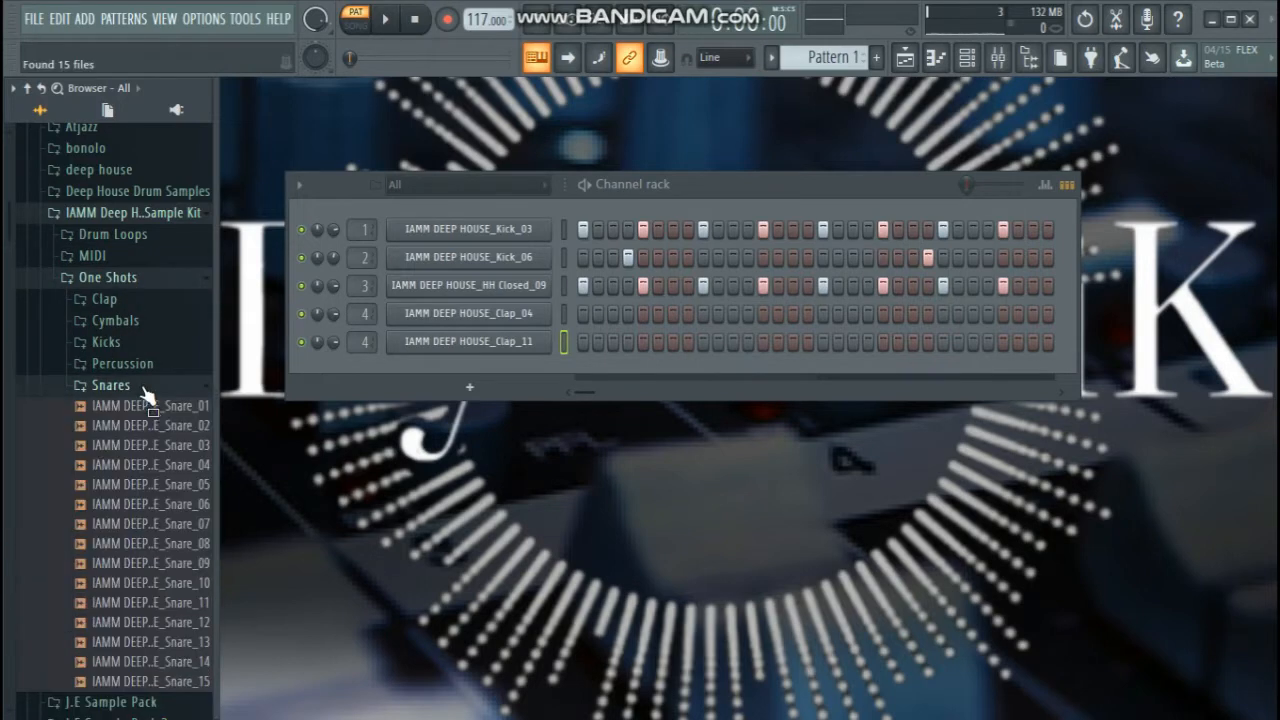
Audition the snares, add IAMM DEEP HOUSE_Snare_02 as a new channel routed to mixer track 4, and collapse the Snares folder
{"action": "left_click", "coordinate": [168, 504]}
{"action": "left_click", "coordinate": [173, 568]}
{"action": "left_click", "coordinate": [177, 604]}
{"action": "left_click", "coordinate": [182, 643]}
{"action": "left_click", "coordinate": [185, 603]}
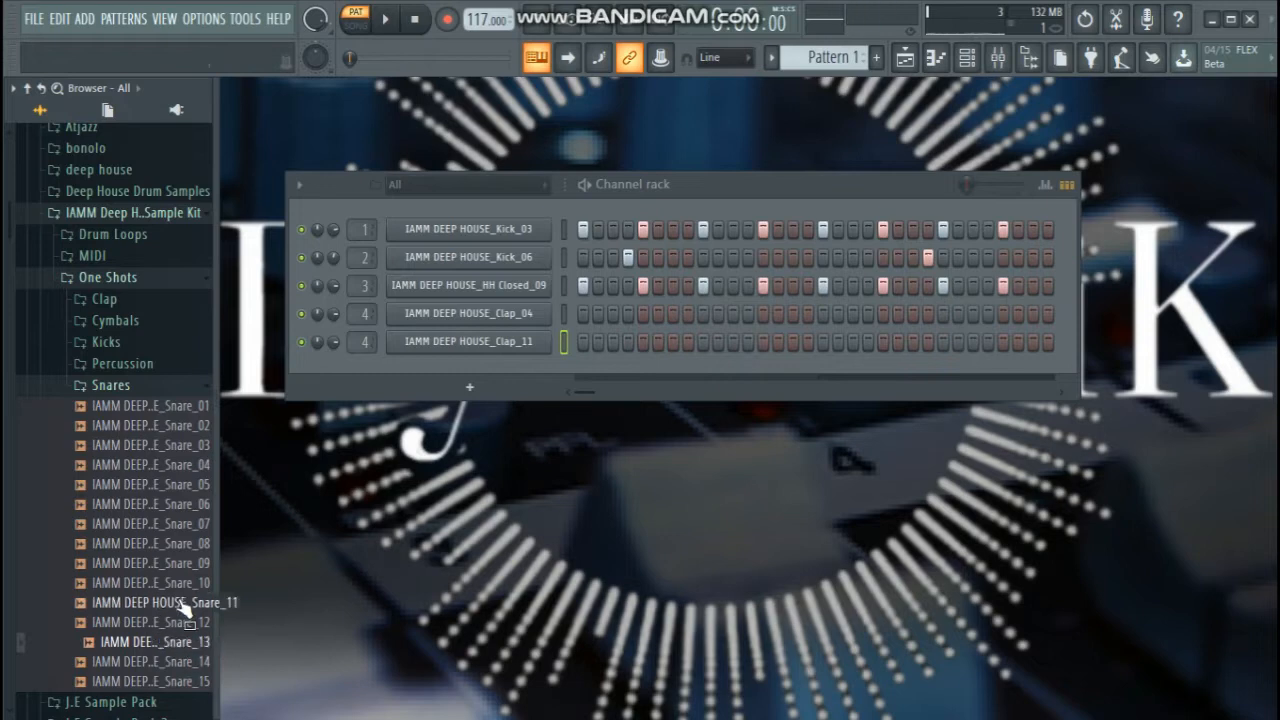
{"action": "left_click", "coordinate": [183, 583]}
{"action": "left_click", "coordinate": [181, 563]}
{"action": "left_click", "coordinate": [178, 545]}
{"action": "left_click", "coordinate": [170, 425]}
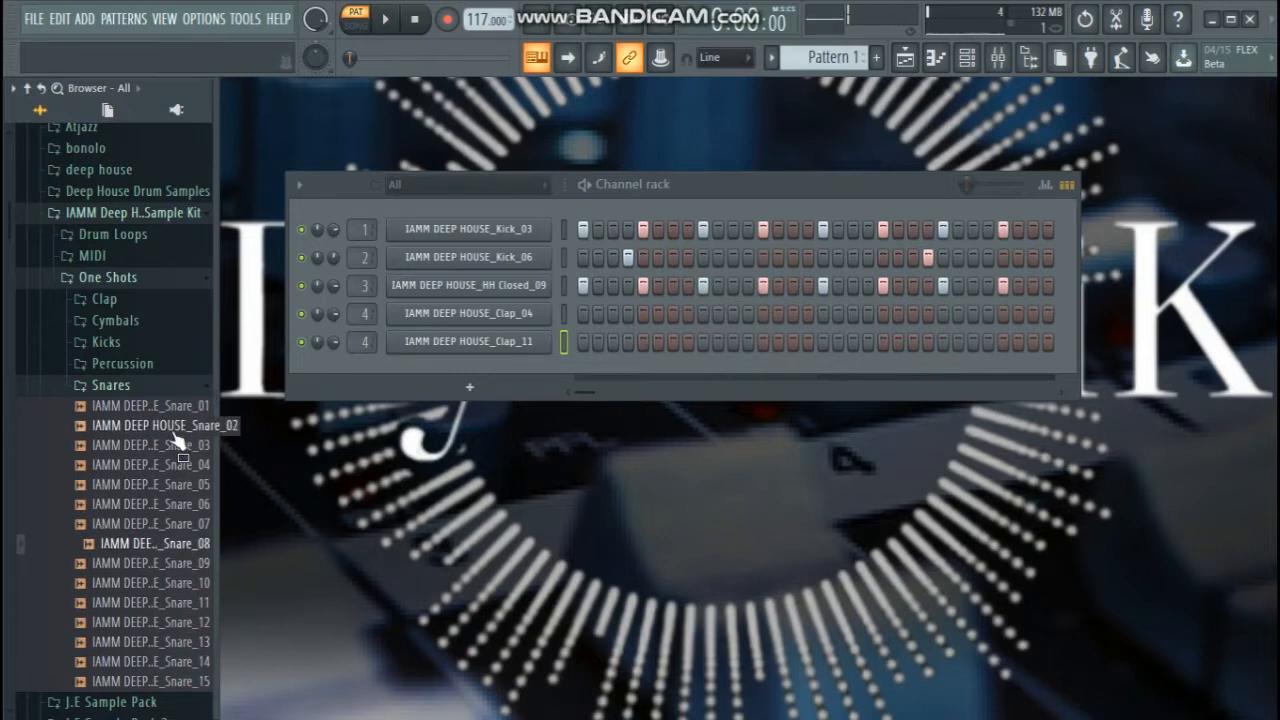
{"action": "left_click_drag", "start_coordinate": [170, 425], "coordinate": [436, 380]}
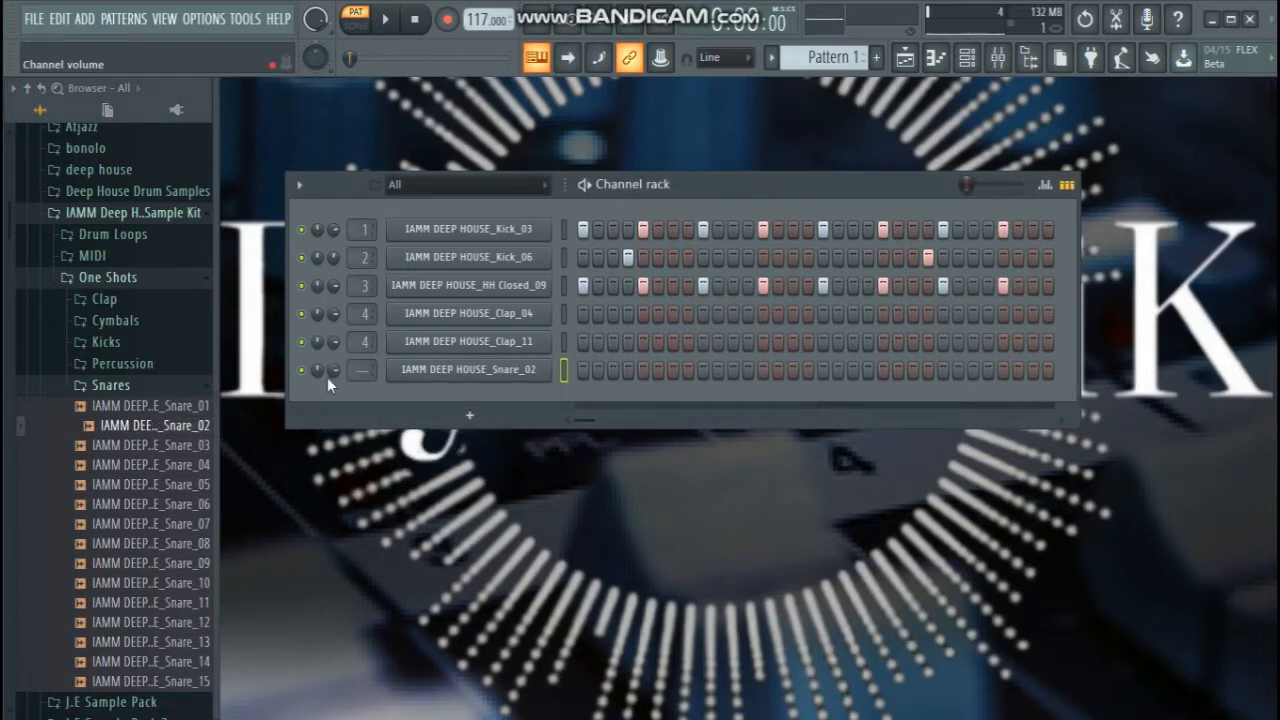
{"action": "scroll", "coordinate": [357, 375], "scroll_direction": "up", "scroll_amount": 2}
{"action": "left_click", "coordinate": [155, 387]}
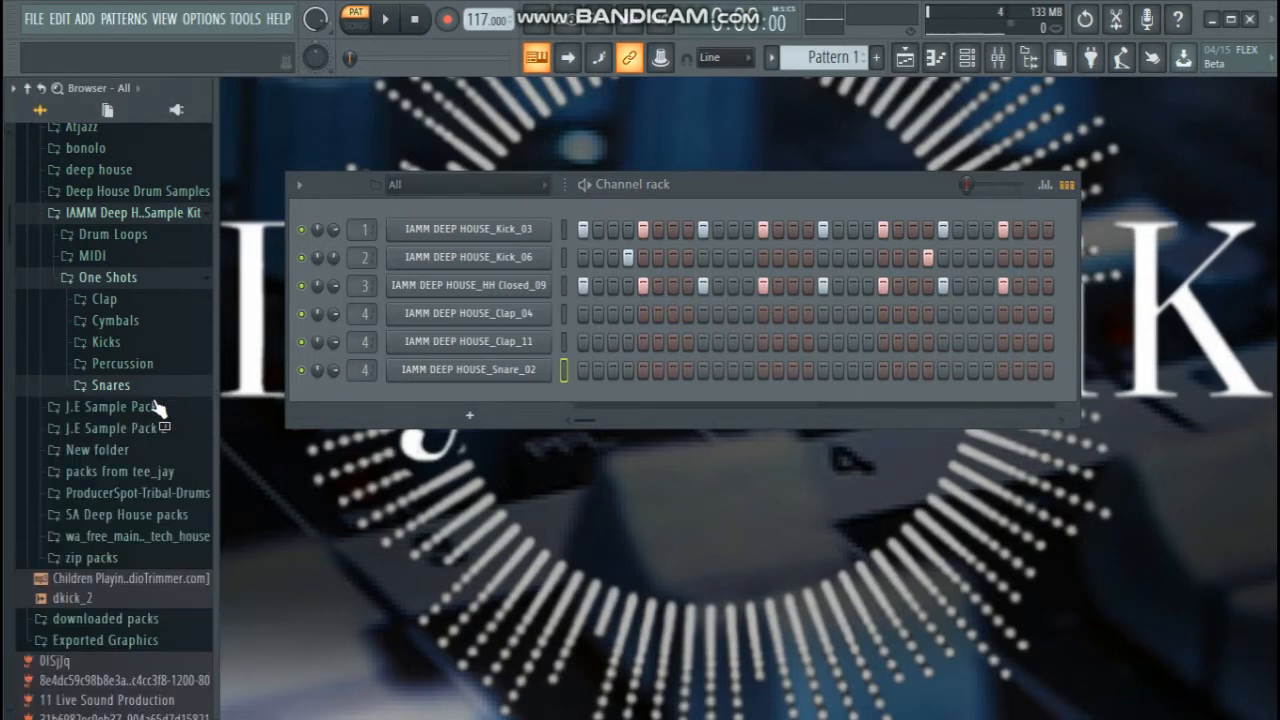
Collapse the IAMM Deep House Sample Kit folders and open the hats folder inside Deep House Drum Samples
{"action": "left_click", "coordinate": [125, 278]}
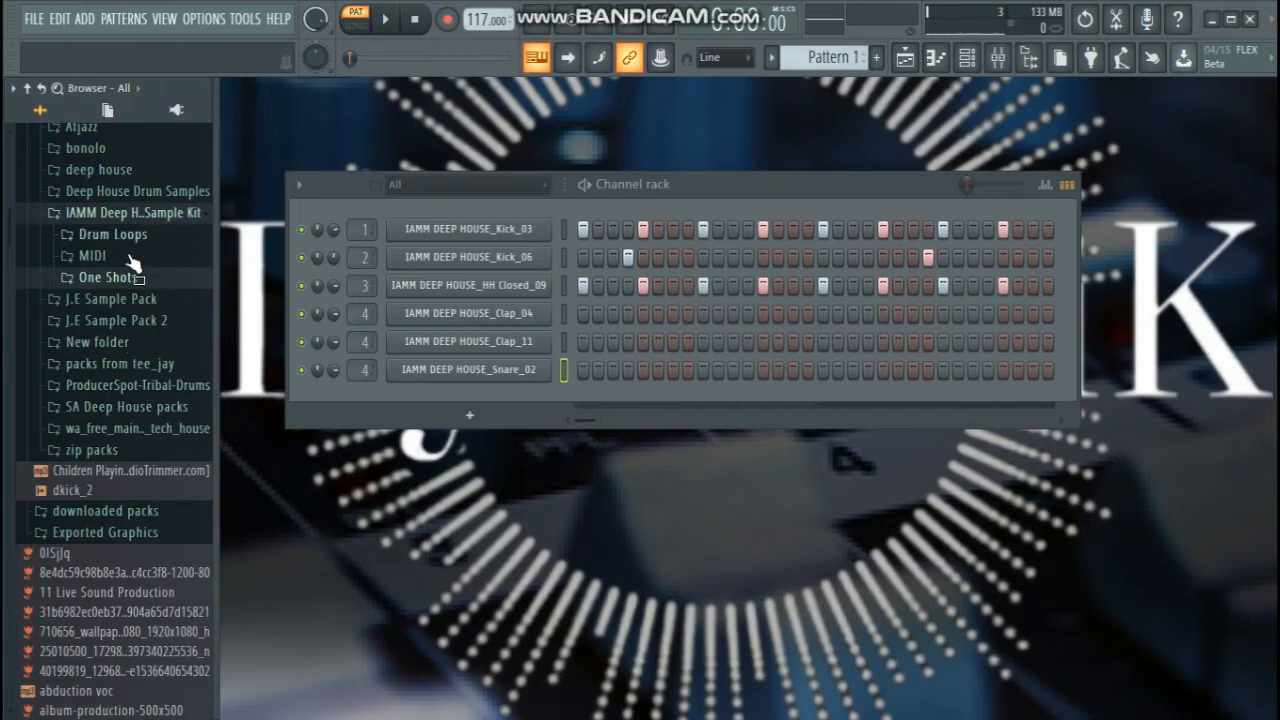
{"action": "left_click", "coordinate": [130, 213]}
{"action": "scroll", "coordinate": [125, 262], "scroll_direction": "up", "scroll_amount": 3}
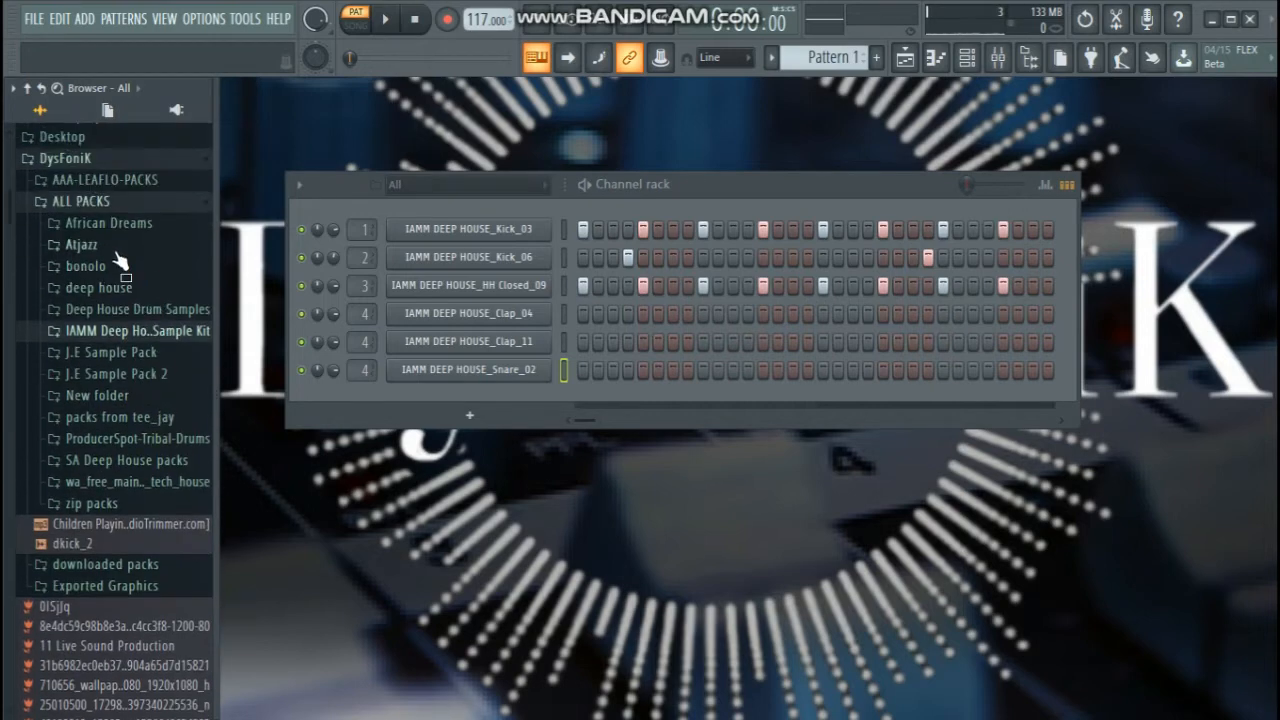
{"action": "left_click", "coordinate": [123, 312]}
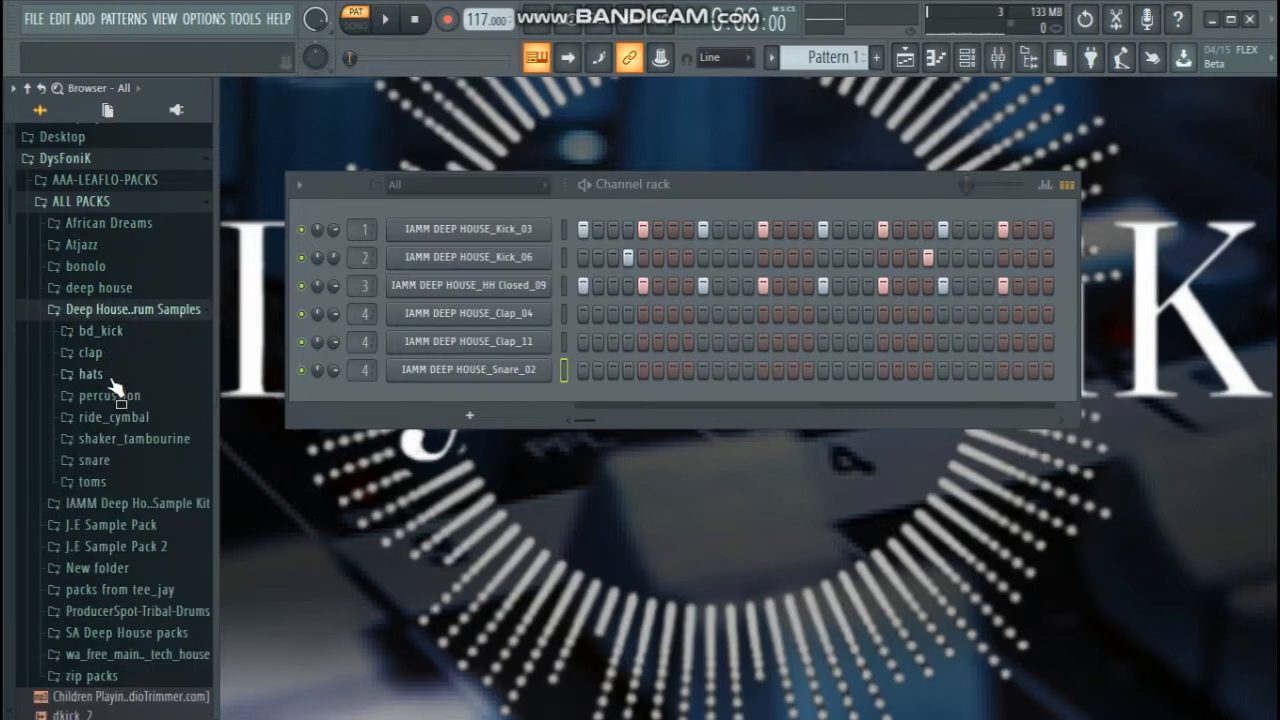
{"action": "left_click", "coordinate": [113, 376]}
Audition the hat samples, add hat_analog as a new channel and lower its volume
{"action": "left_click", "coordinate": [114, 393]}
{"action": "left_click", "coordinate": [113, 331]}
{"action": "left_click", "coordinate": [111, 291]}
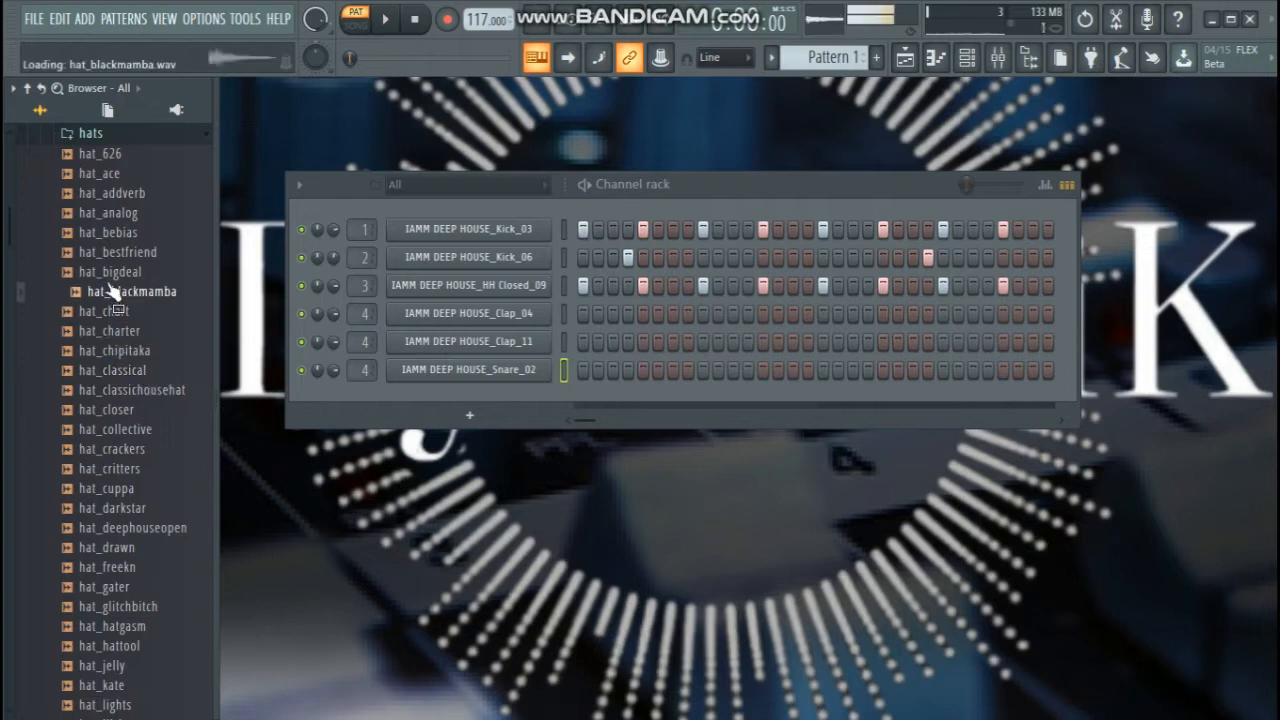
{"action": "left_click", "coordinate": [108, 231]}
{"action": "left_click", "coordinate": [105, 193]}
{"action": "left_click", "coordinate": [108, 232]}
{"action": "left_click_drag", "start_coordinate": [108, 213], "coordinate": [466, 392]}
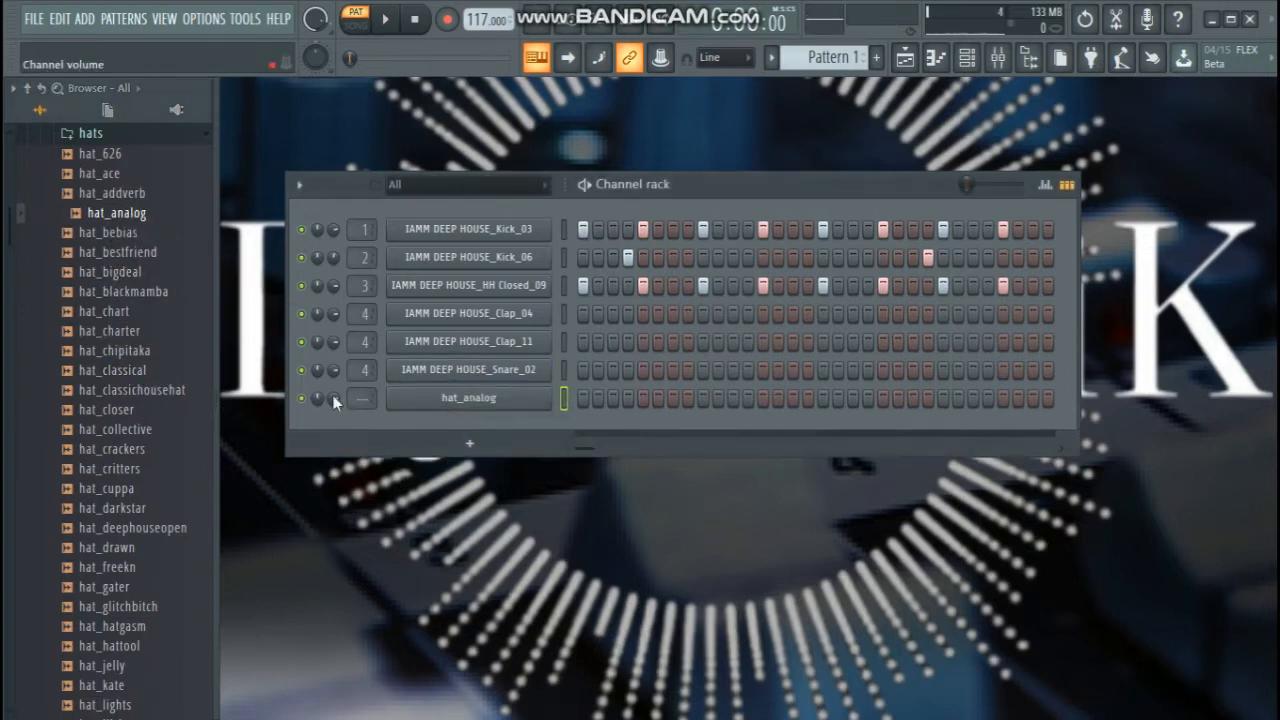
{"action": "scroll", "coordinate": [333, 398], "scroll_direction": "down", "scroll_amount": 4}
{"action": "scroll", "coordinate": [337, 286], "scroll_direction": "down", "scroll_amount": 4}
Play the pattern and move the second IAMM DEEP HOUSE_Kick_06 hit from step 24 to step 20
{"action": "left_click_drag", "start_coordinate": [760, 184], "coordinate": [696, 95]}
{"action": "key", "text": "space"}
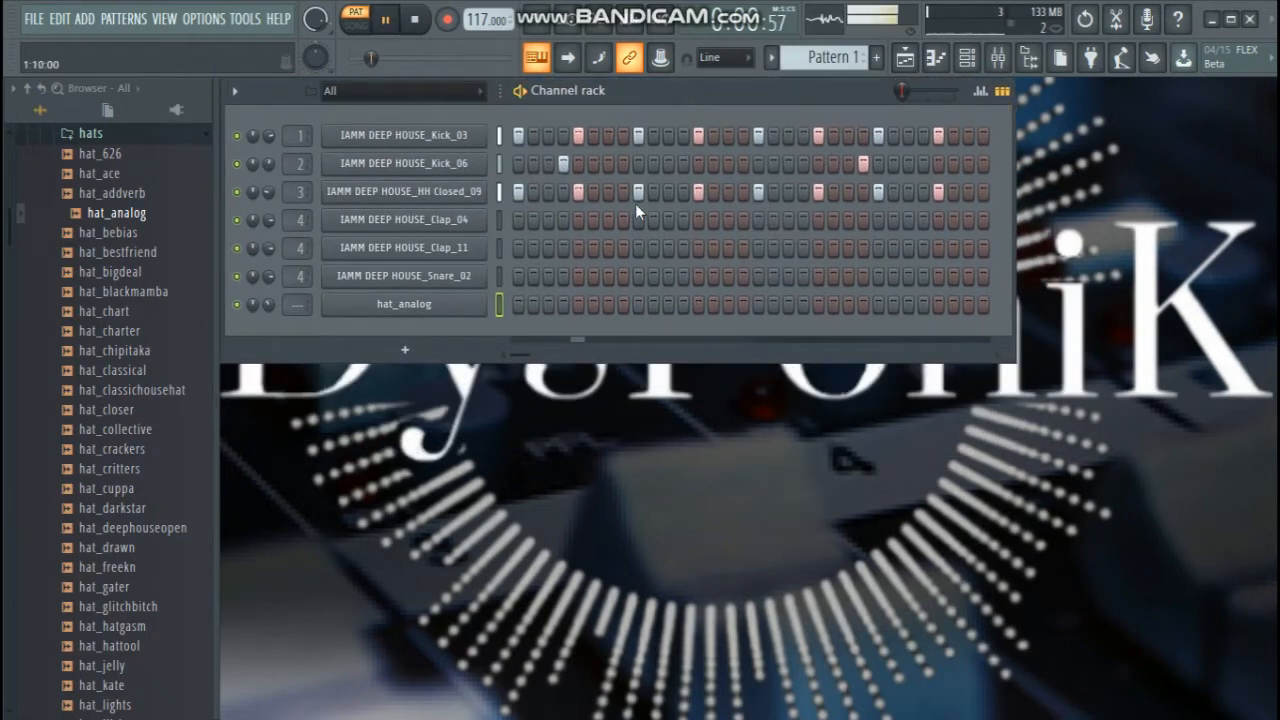
{"action": "left_click", "coordinate": [364, 170]}
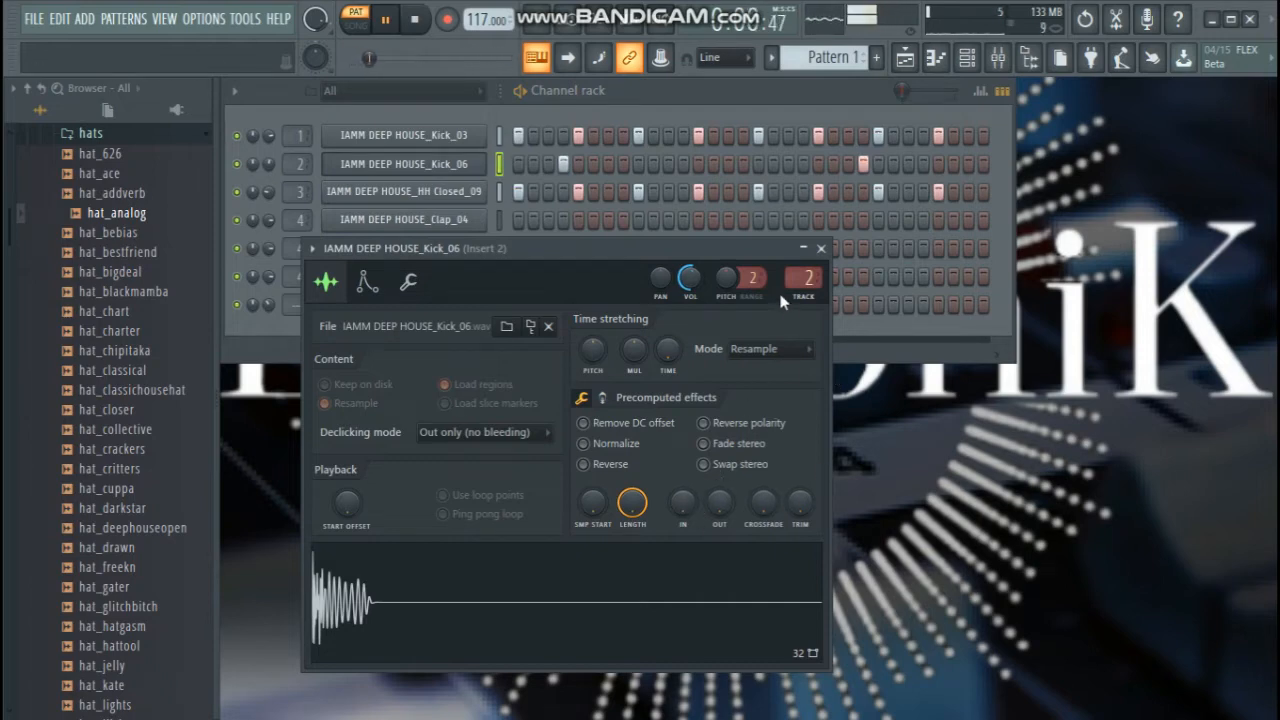
{"action": "left_click", "coordinate": [863, 166]}
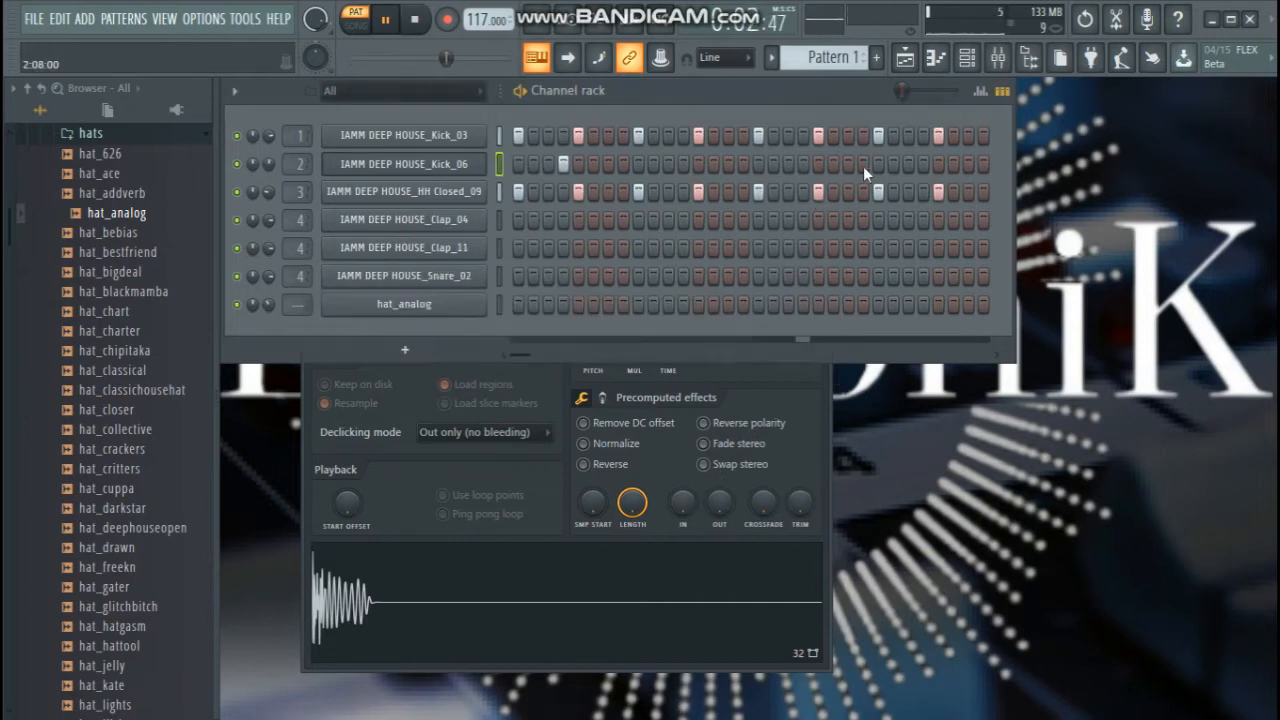
{"action": "left_click", "coordinate": [805, 163]}
Raise the fade-out amount of the IAMM DEEP HOUSE_Kick_06 sample and close its channel settings
{"action": "left_click", "coordinate": [724, 423]}
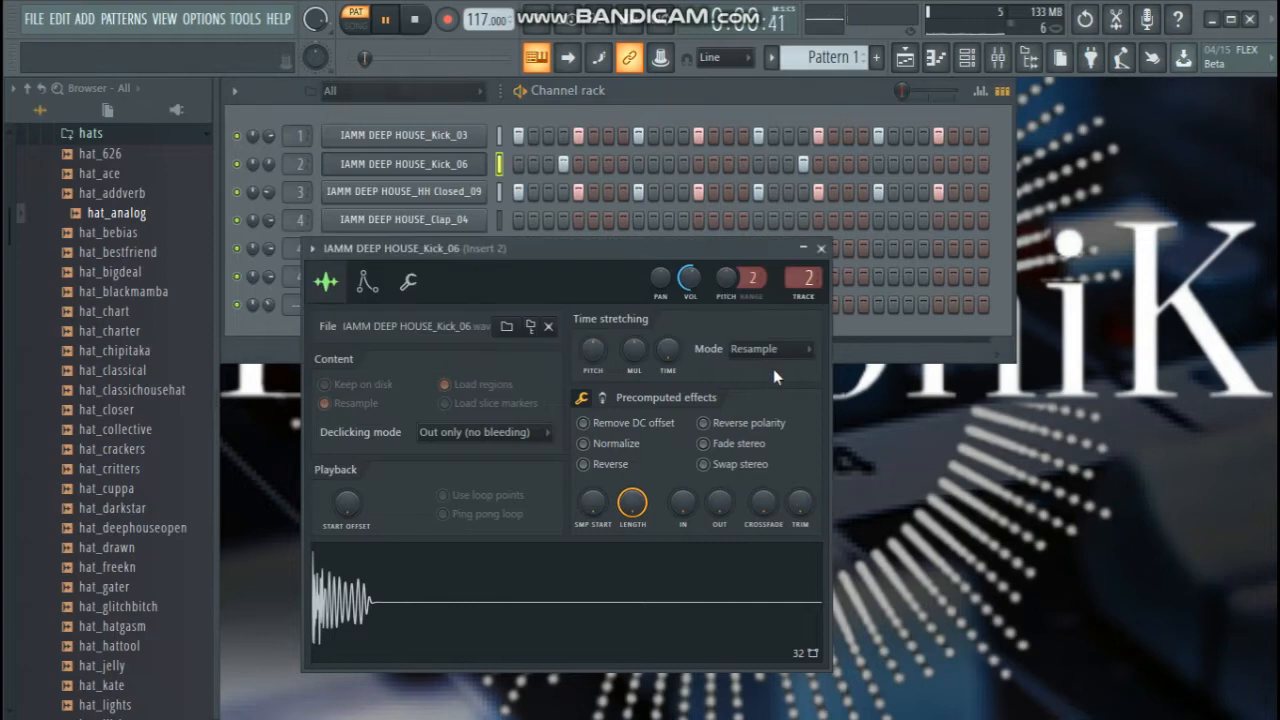
{"action": "left_click_drag", "start_coordinate": [656, 272], "coordinate": [679, 304]}
{"action": "left_click_drag", "start_coordinate": [742, 534], "coordinate": [742, 512]}
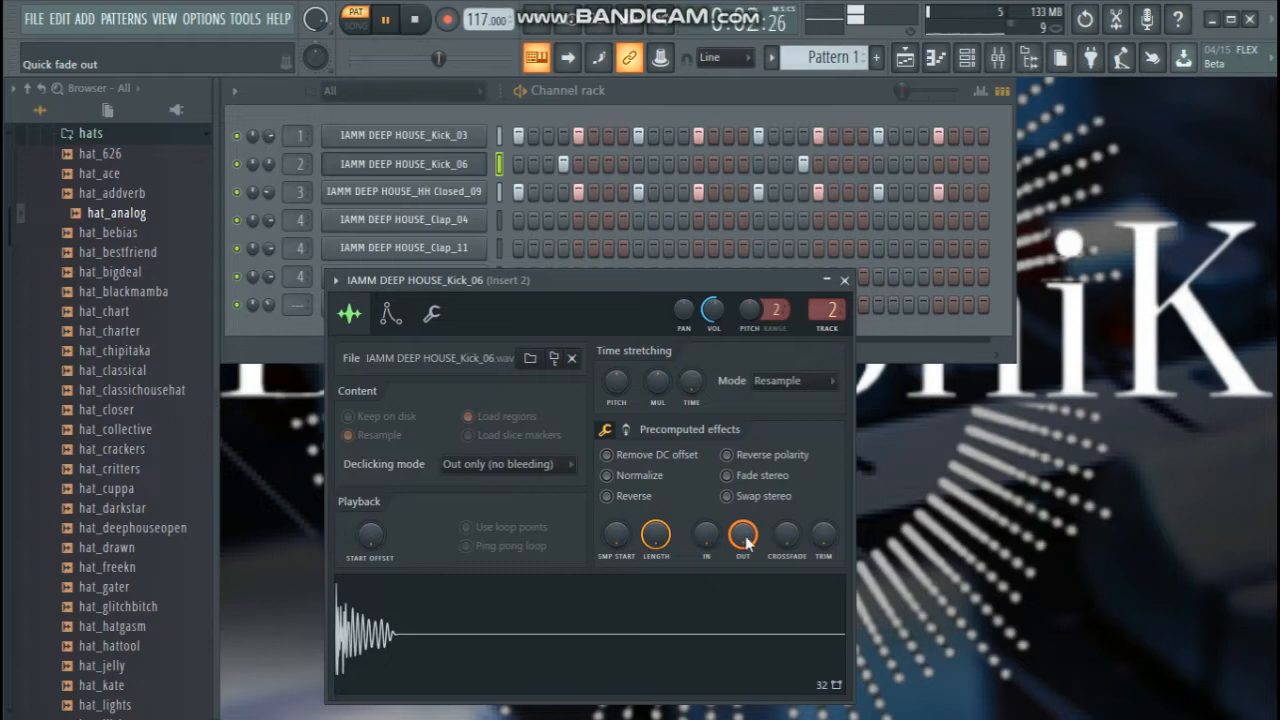
{"action": "left_click_drag", "start_coordinate": [745, 541], "coordinate": [745, 500]}
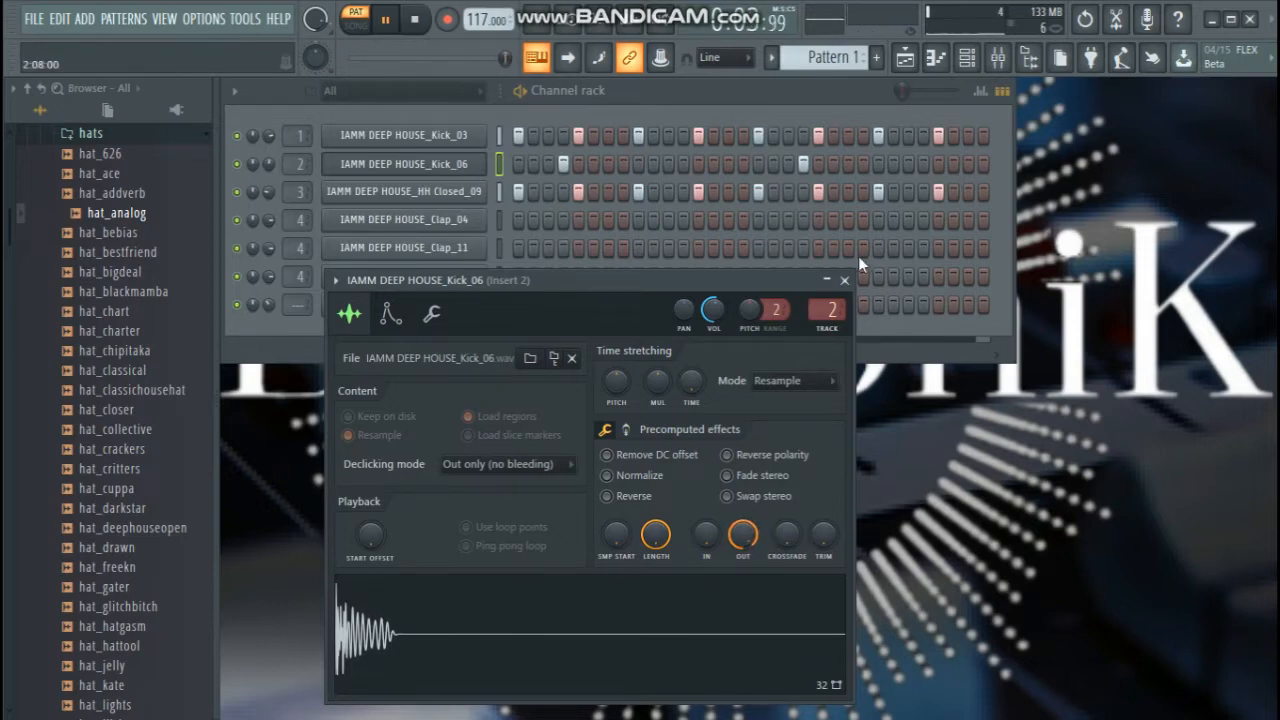
{"action": "left_click", "coordinate": [845, 281]}
Inspect the sampler settings of the IAMM DEEP HOUSE_Kick_03 channel and close them
{"action": "left_click", "coordinate": [403, 135]}
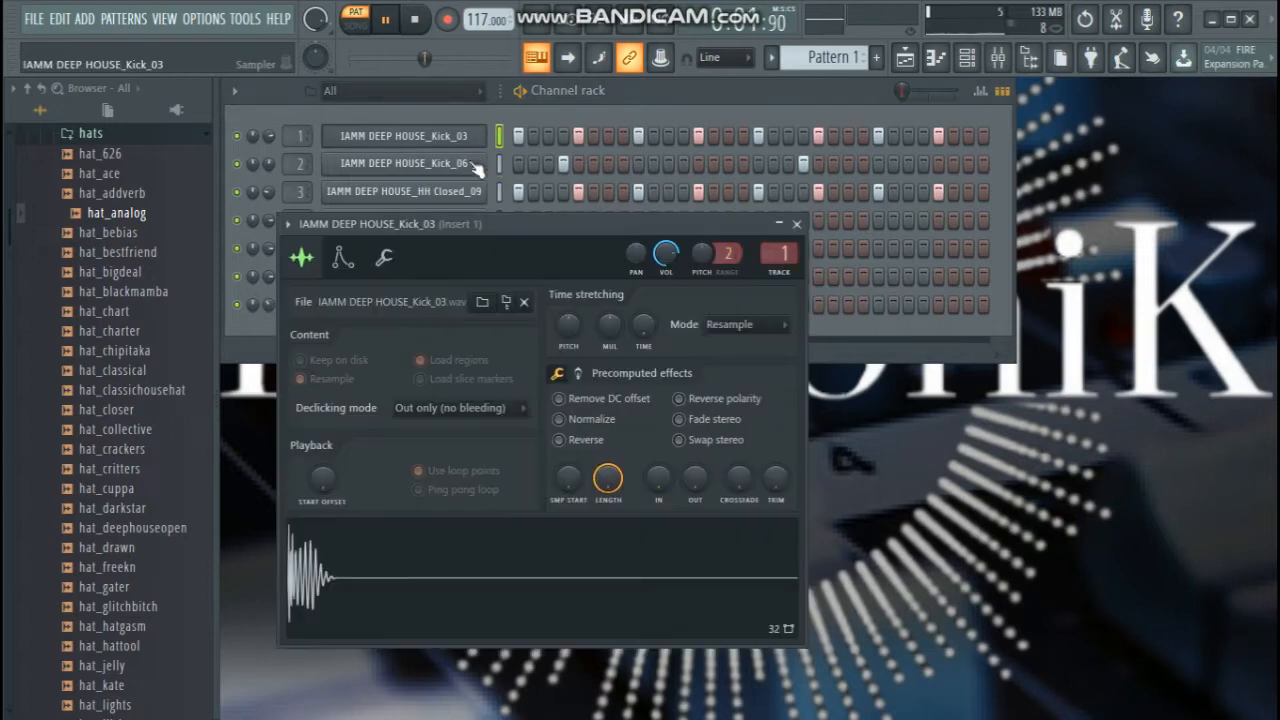
{"action": "left_click", "coordinate": [567, 492]}
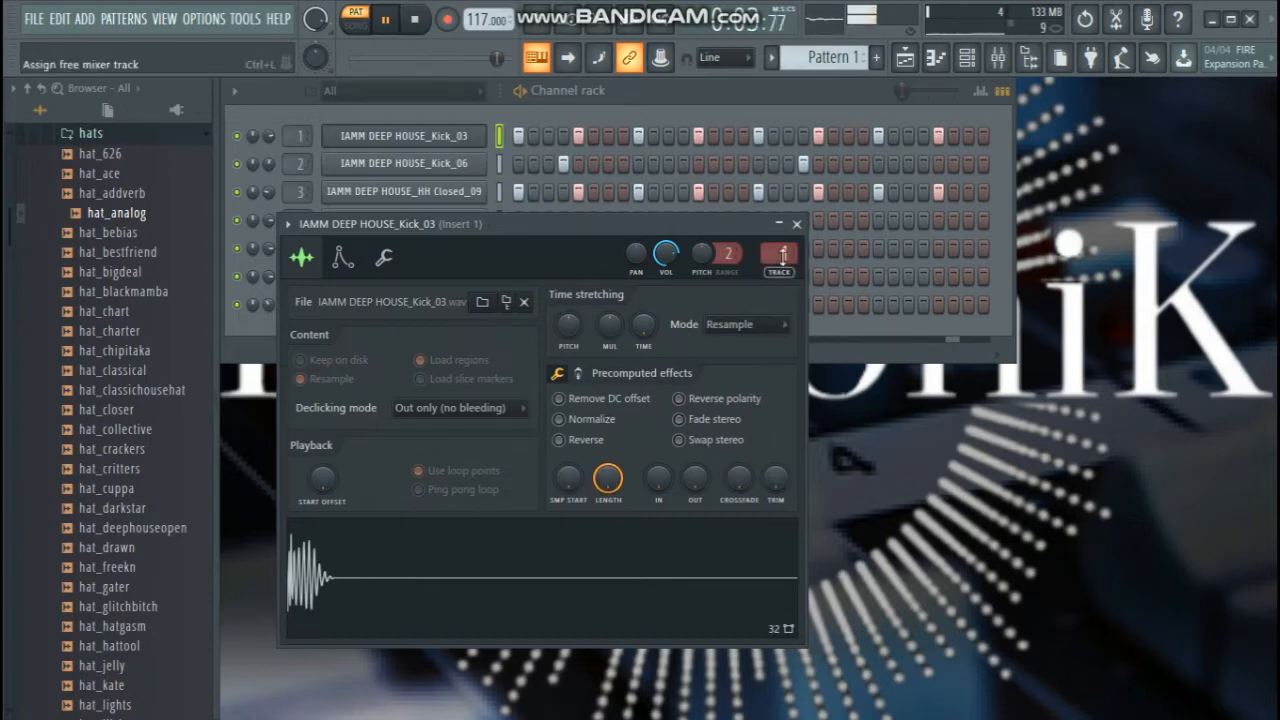
{"action": "left_click", "coordinate": [796, 224]}
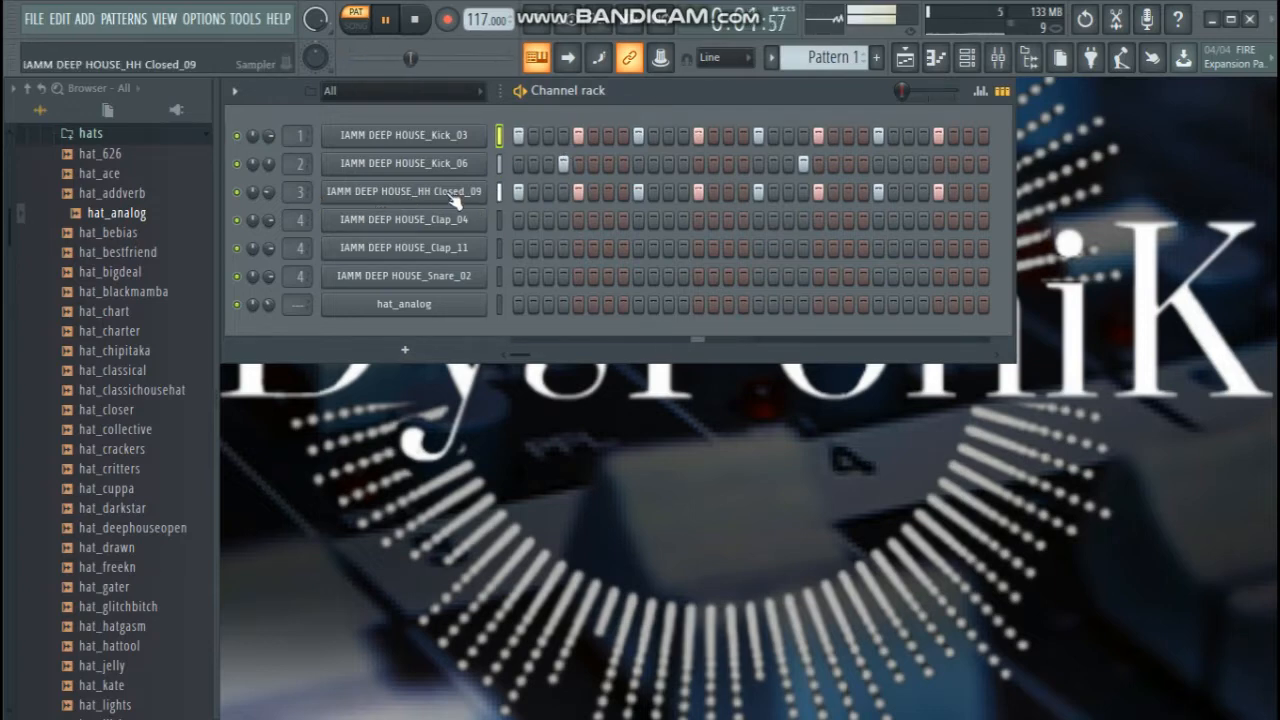
Raise the send level from mixer Insert 3 to the Verb send track
{"action": "left_click", "coordinate": [997, 57]}
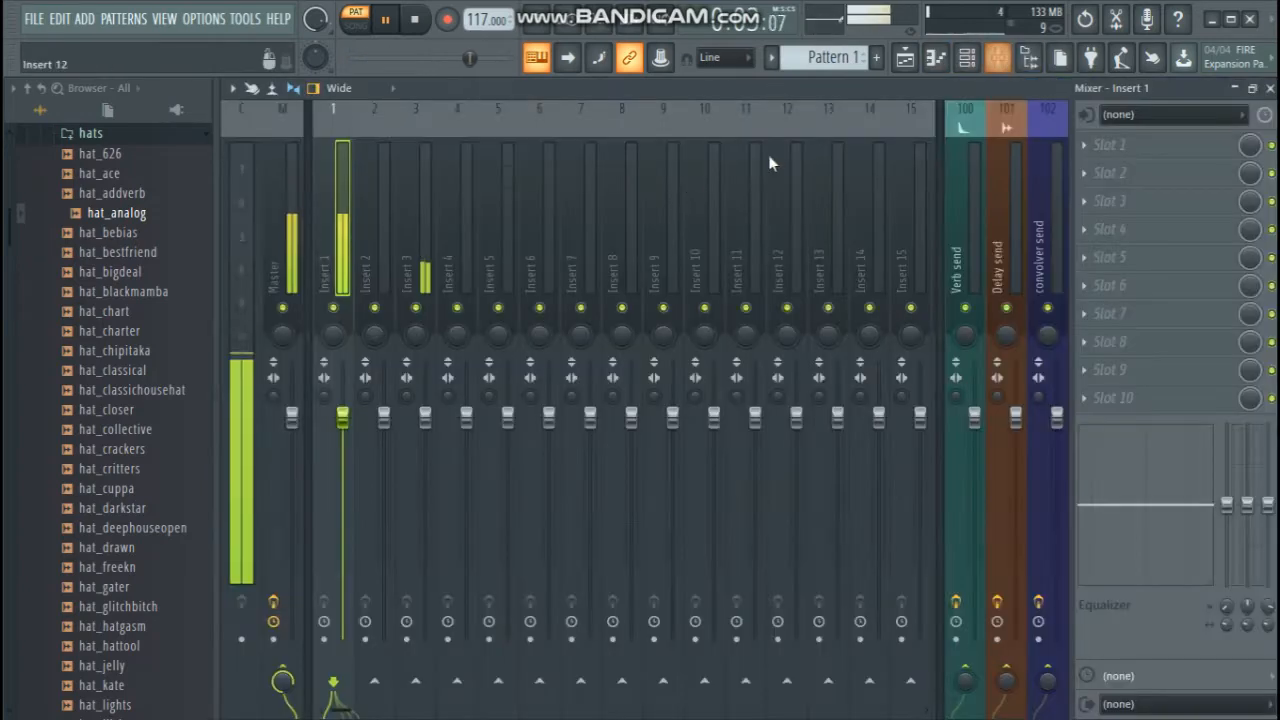
{"action": "left_click", "coordinate": [407, 243]}
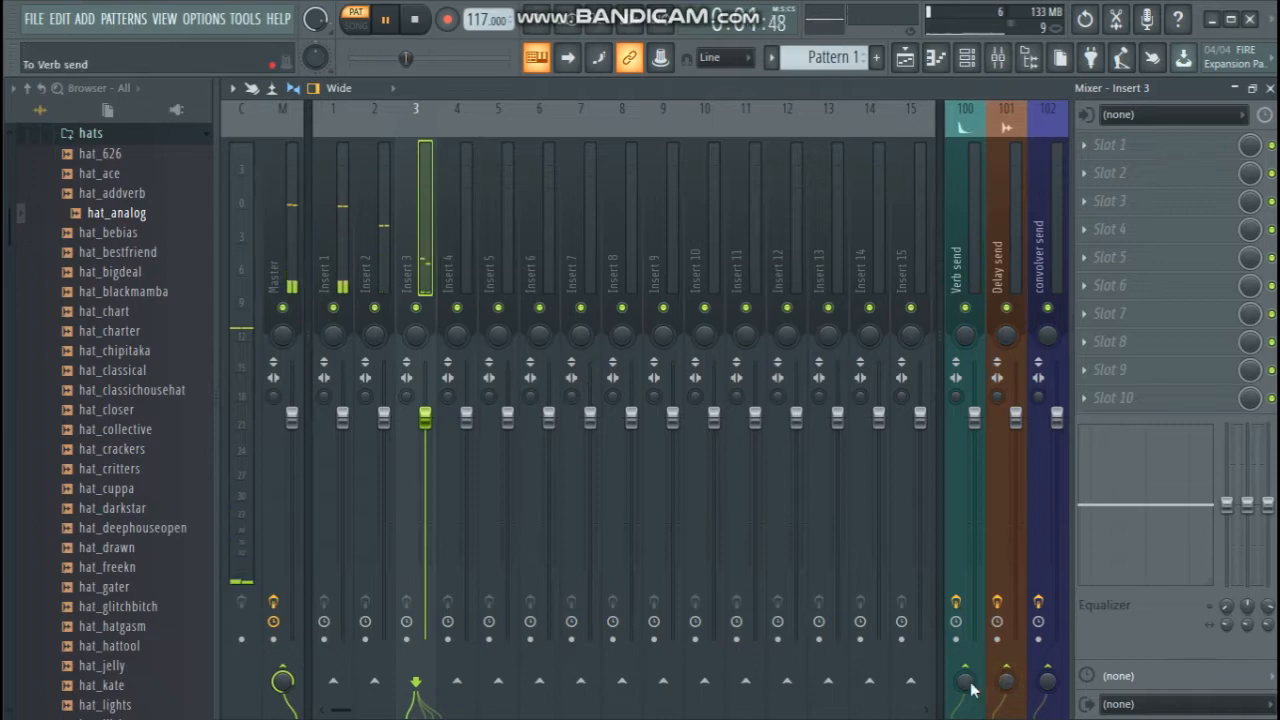
{"action": "scroll", "coordinate": [965, 688], "scroll_direction": "up", "scroll_amount": 4}
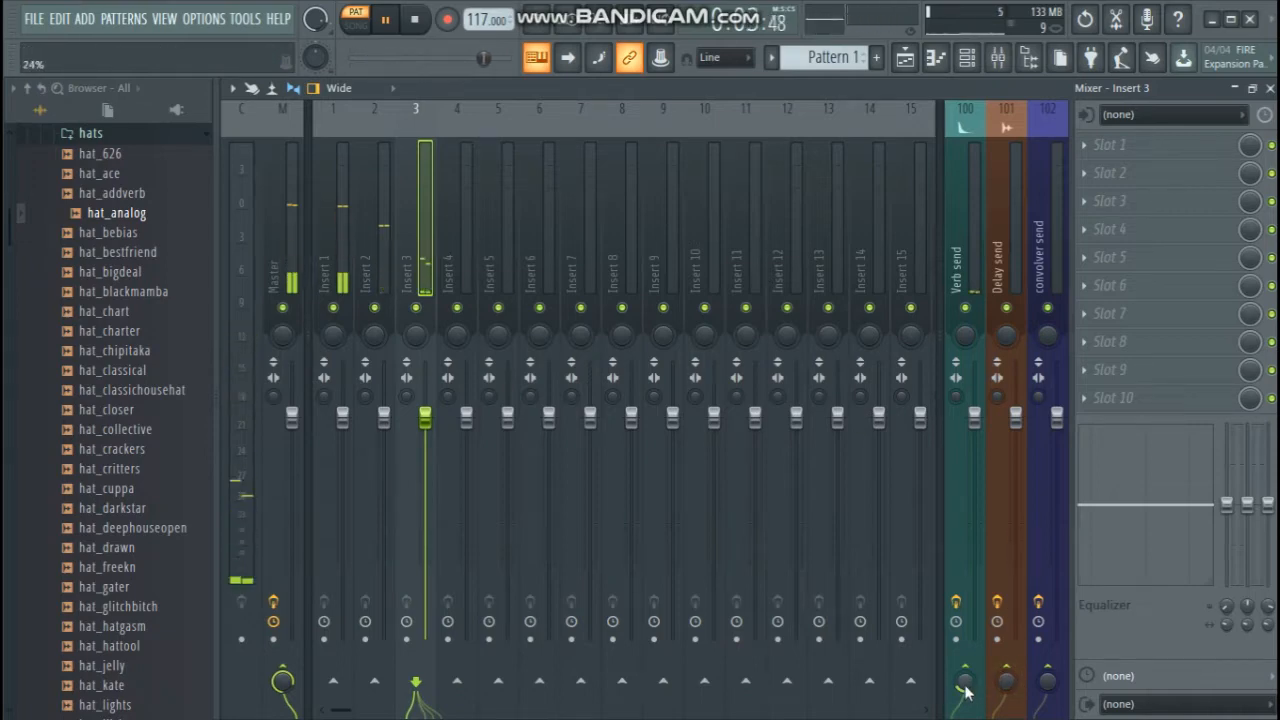
{"action": "scroll", "coordinate": [965, 688], "scroll_direction": "up", "scroll_amount": 3}
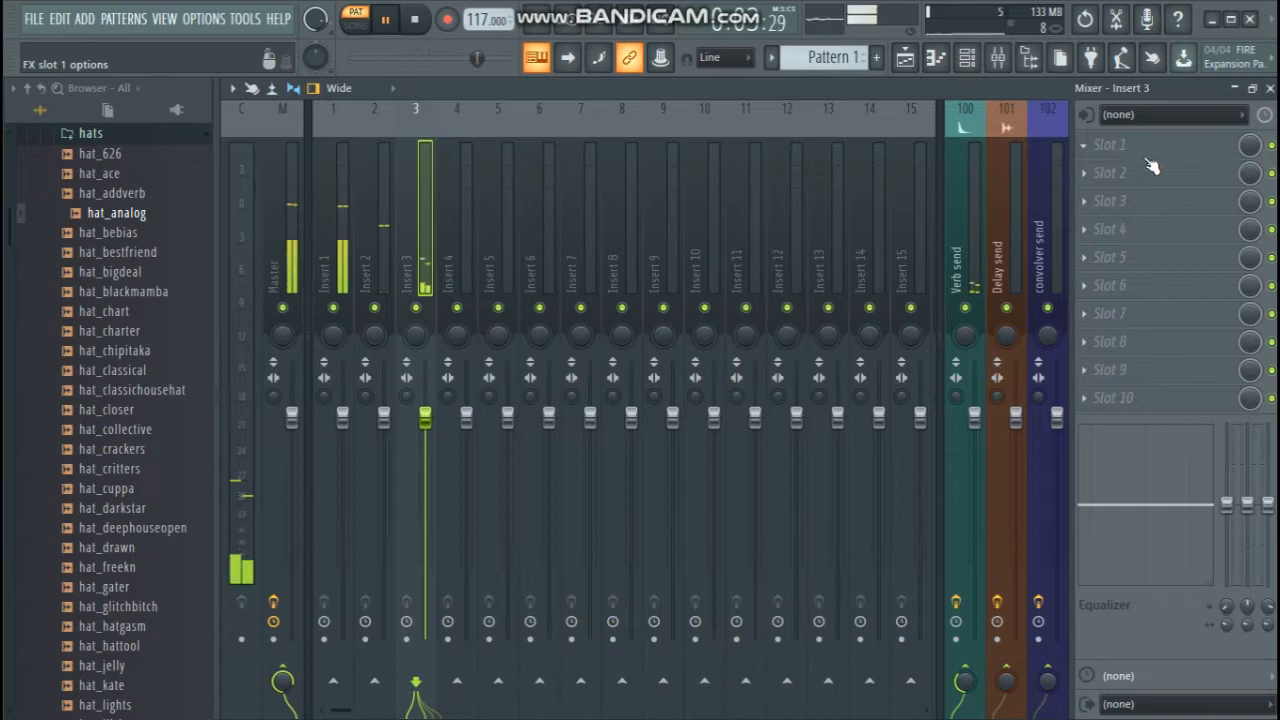
Look over the effects on the Verb send, Delay send and convolver send tracks, then return to Insert 3
{"action": "left_click", "coordinate": [1007, 217]}
{"action": "left_click", "coordinate": [1044, 224]}
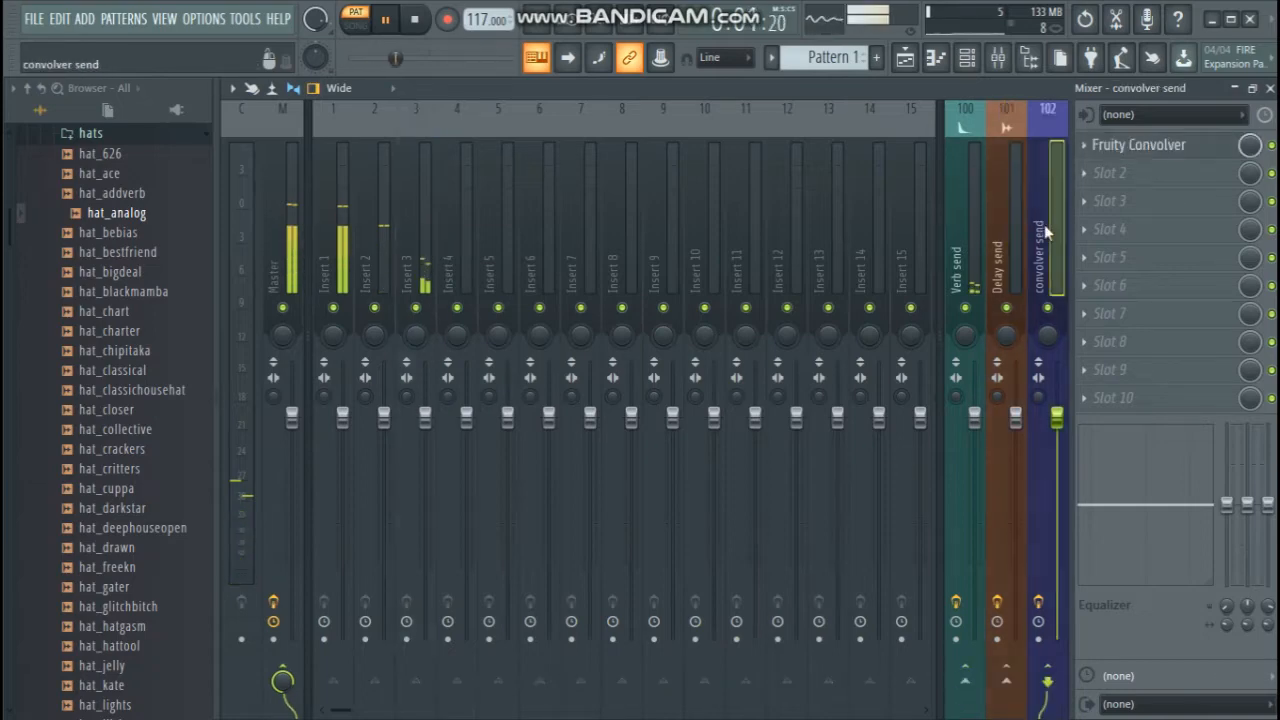
{"action": "left_click", "coordinate": [973, 218]}
{"action": "left_click", "coordinate": [1007, 222]}
{"action": "left_click", "coordinate": [1046, 233]}
{"action": "left_click", "coordinate": [1007, 235]}
{"action": "left_click", "coordinate": [973, 235]}
{"action": "left_click", "coordinate": [1007, 235]}
{"action": "left_click", "coordinate": [1046, 235]}
{"action": "left_click", "coordinate": [1007, 247]}
{"action": "left_click", "coordinate": [973, 247]}
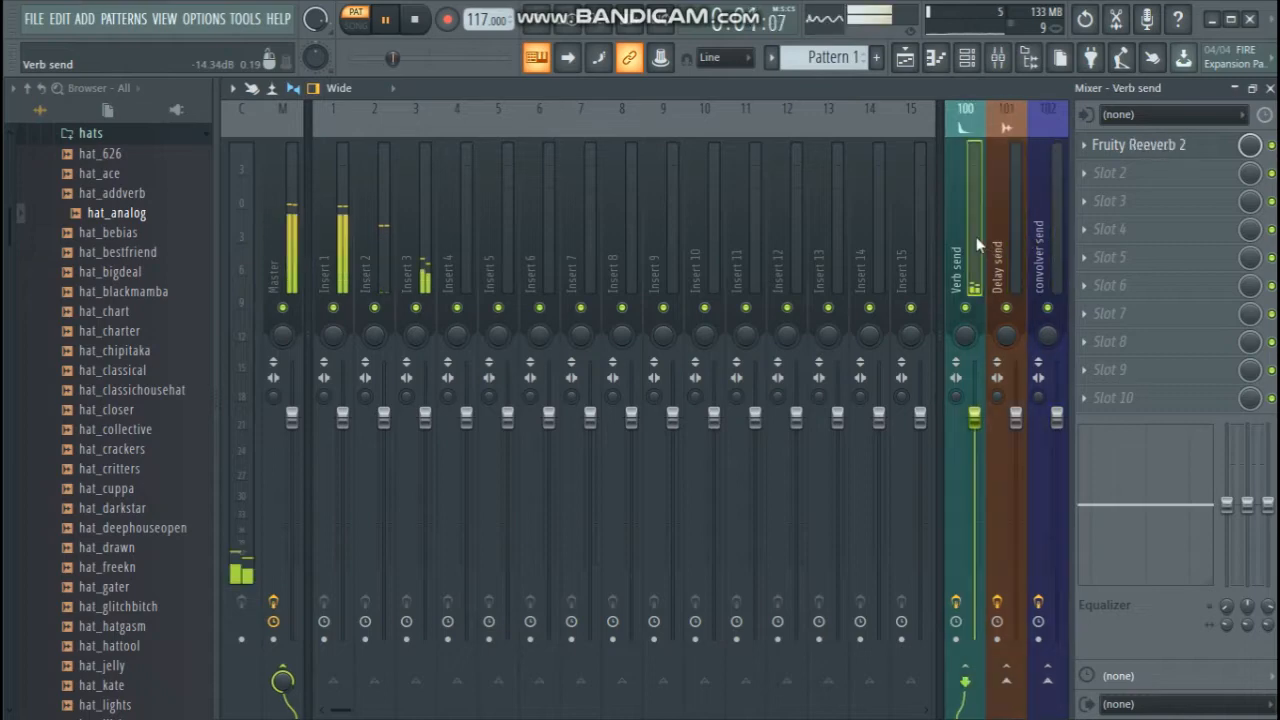
{"action": "left_click", "coordinate": [1007, 247]}
{"action": "left_click", "coordinate": [973, 247]}
{"action": "left_click", "coordinate": [1020, 248]}
{"action": "left_click", "coordinate": [1046, 245]}
{"action": "left_click", "coordinate": [1007, 240]}
{"action": "left_click", "coordinate": [973, 240]}
{"action": "left_click", "coordinate": [1003, 240]}
{"action": "left_click", "coordinate": [975, 222]}
{"action": "left_click", "coordinate": [999, 230]}
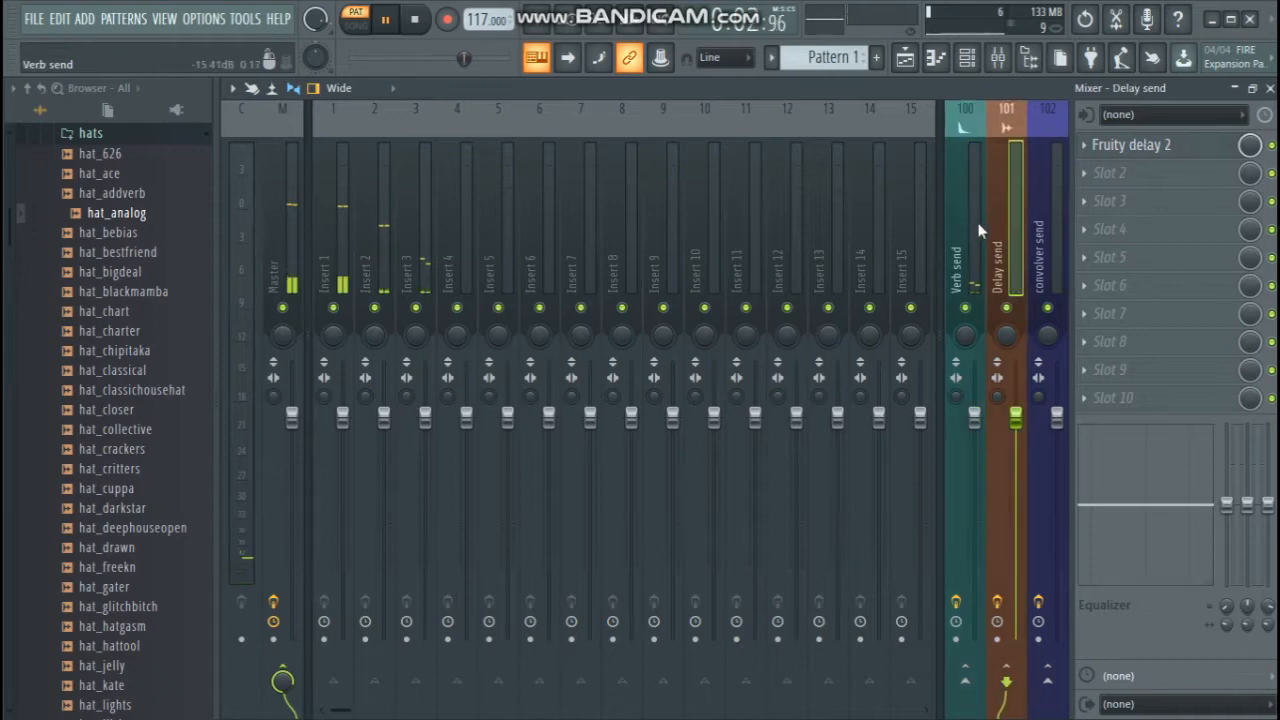
{"action": "left_click", "coordinate": [963, 229]}
{"action": "left_click", "coordinate": [426, 211]}
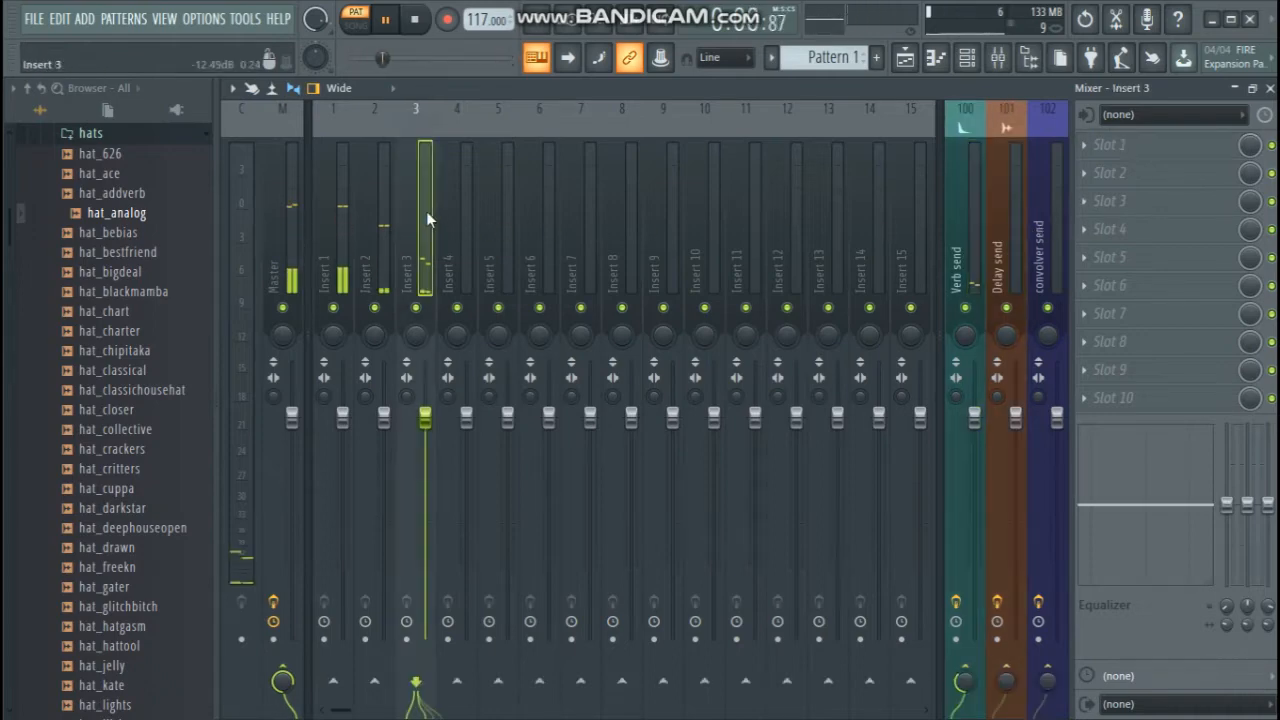
Bring up the channel rack and lower the IAMM DEEP HOUSE_Clap_04 volume to 47%
{"action": "left_click", "coordinate": [967, 64]}
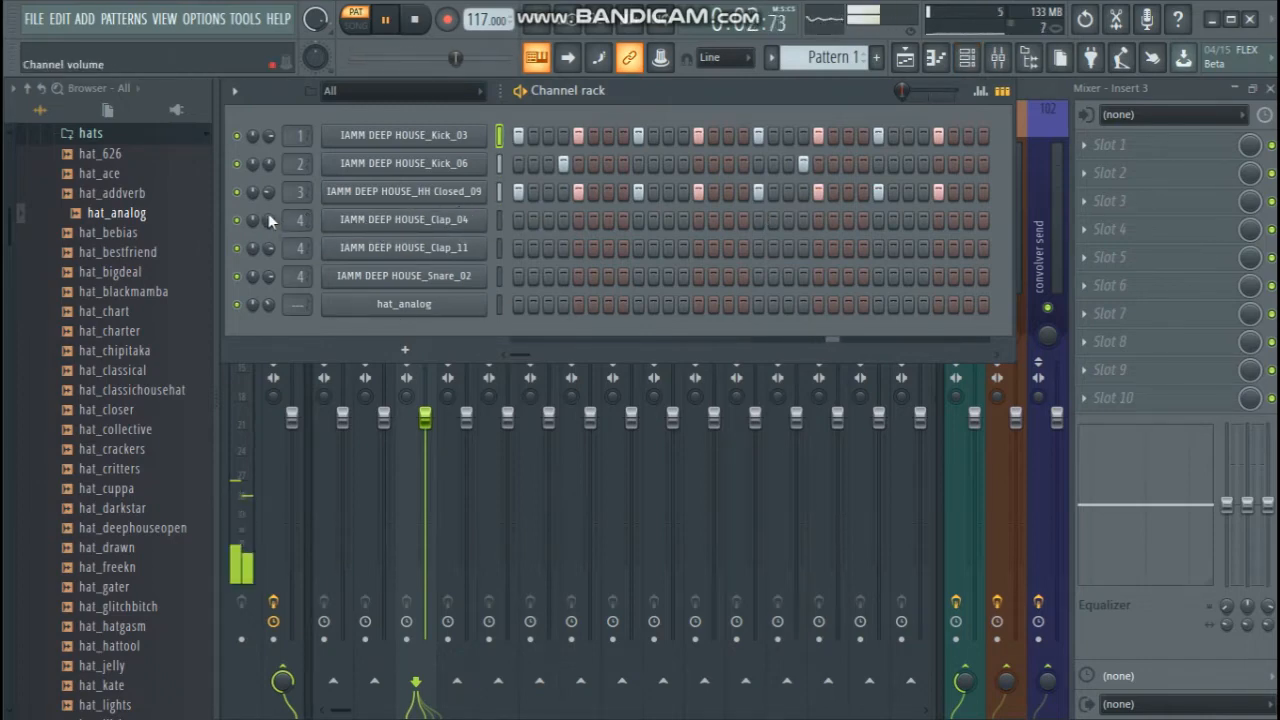
{"action": "left_click_drag", "start_coordinate": [268, 214], "coordinate": [267, 222]}
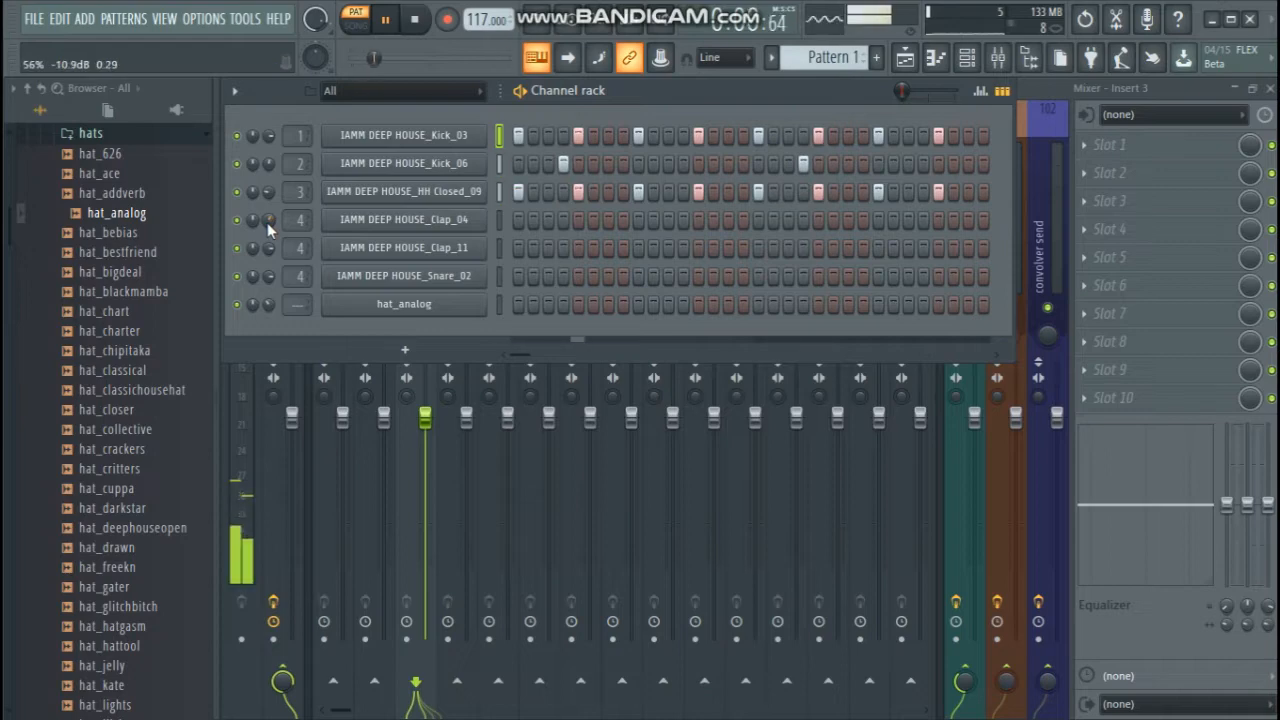
{"action": "scroll", "coordinate": [267, 222], "scroll_direction": "down", "scroll_amount": 3}
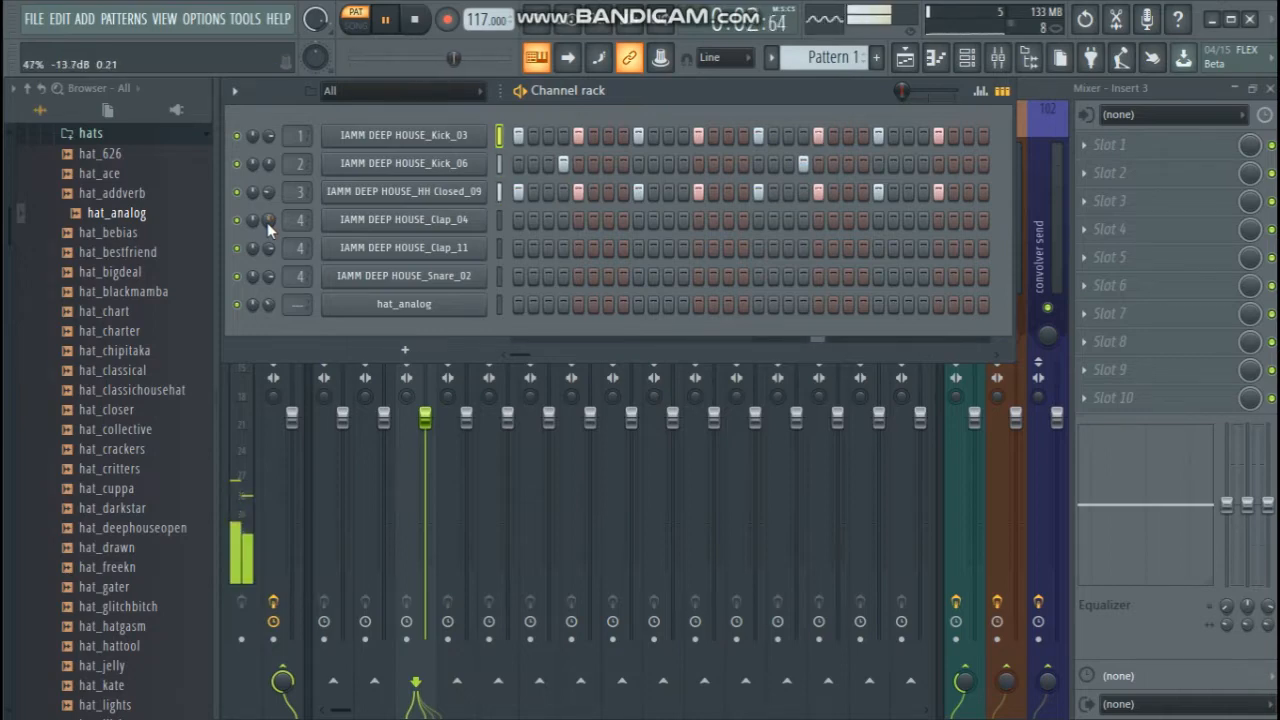
Place IAMM DEEP HOUSE_Clap_04 and Clap_11 hits on steps 13 and 29 and turn both channels down
{"action": "left_click", "coordinate": [699, 219]}
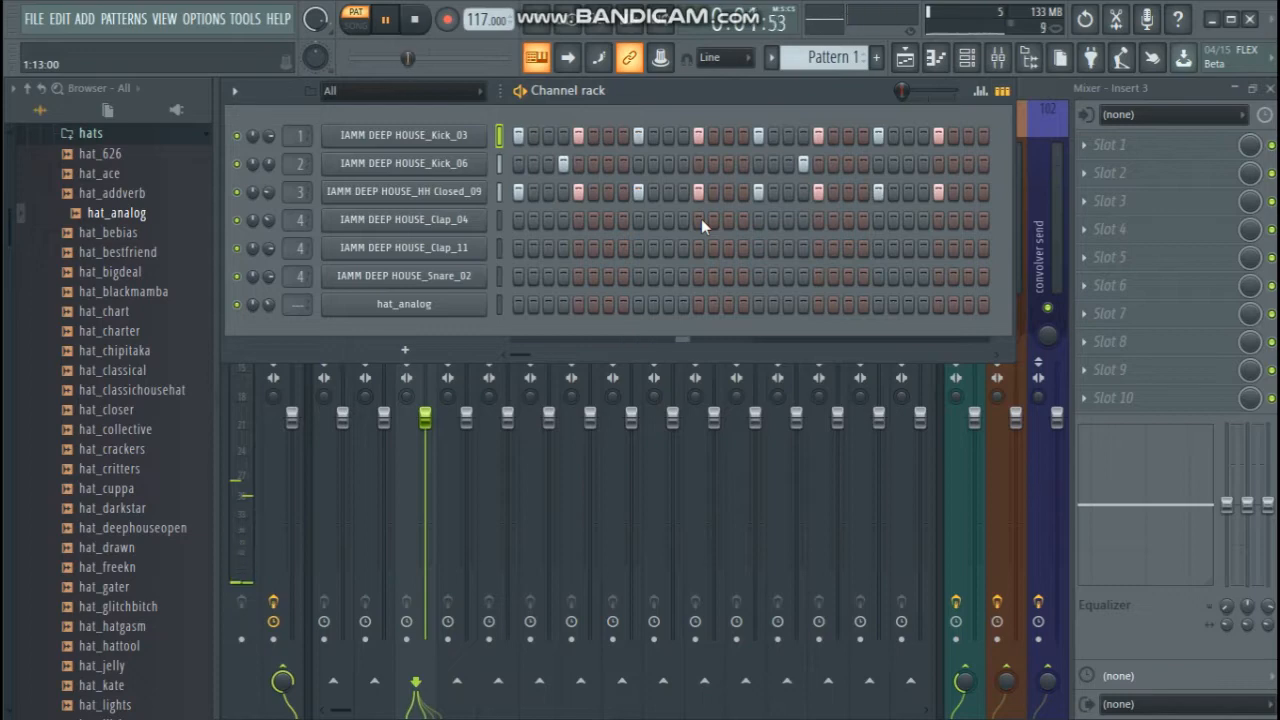
{"action": "left_click", "coordinate": [937, 220]}
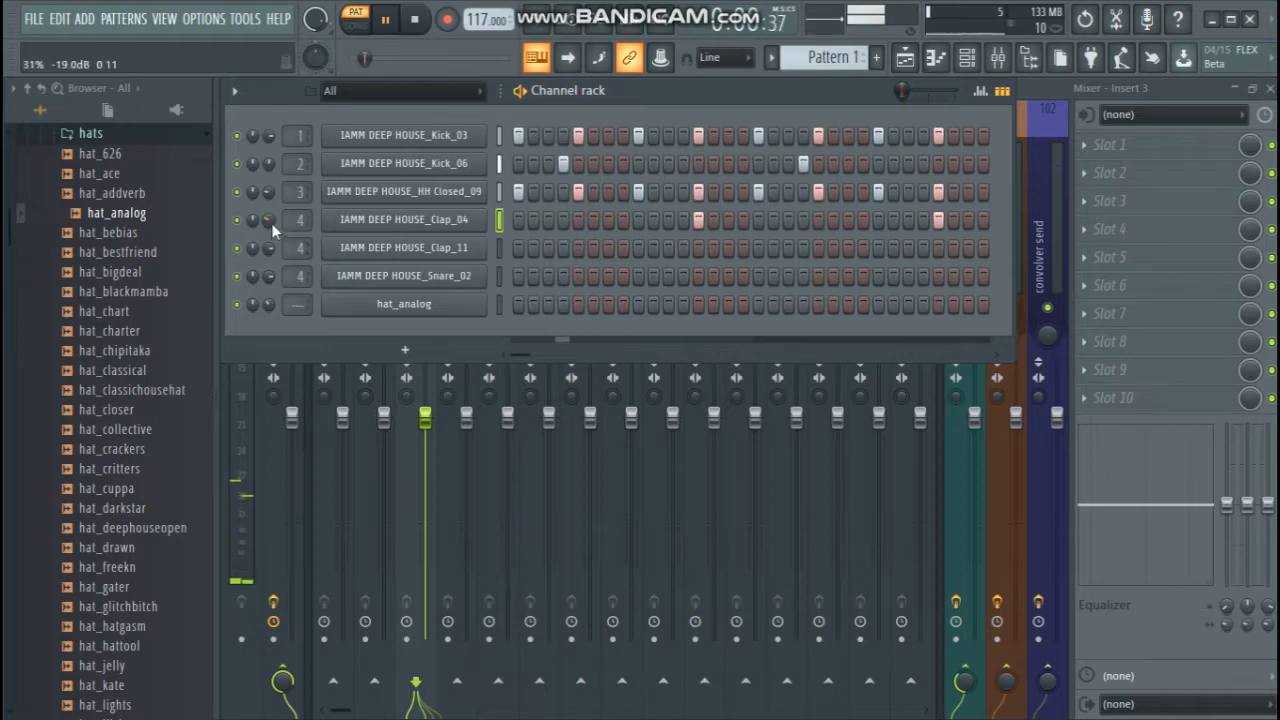
{"action": "scroll", "coordinate": [269, 248], "scroll_direction": "down", "scroll_amount": 3}
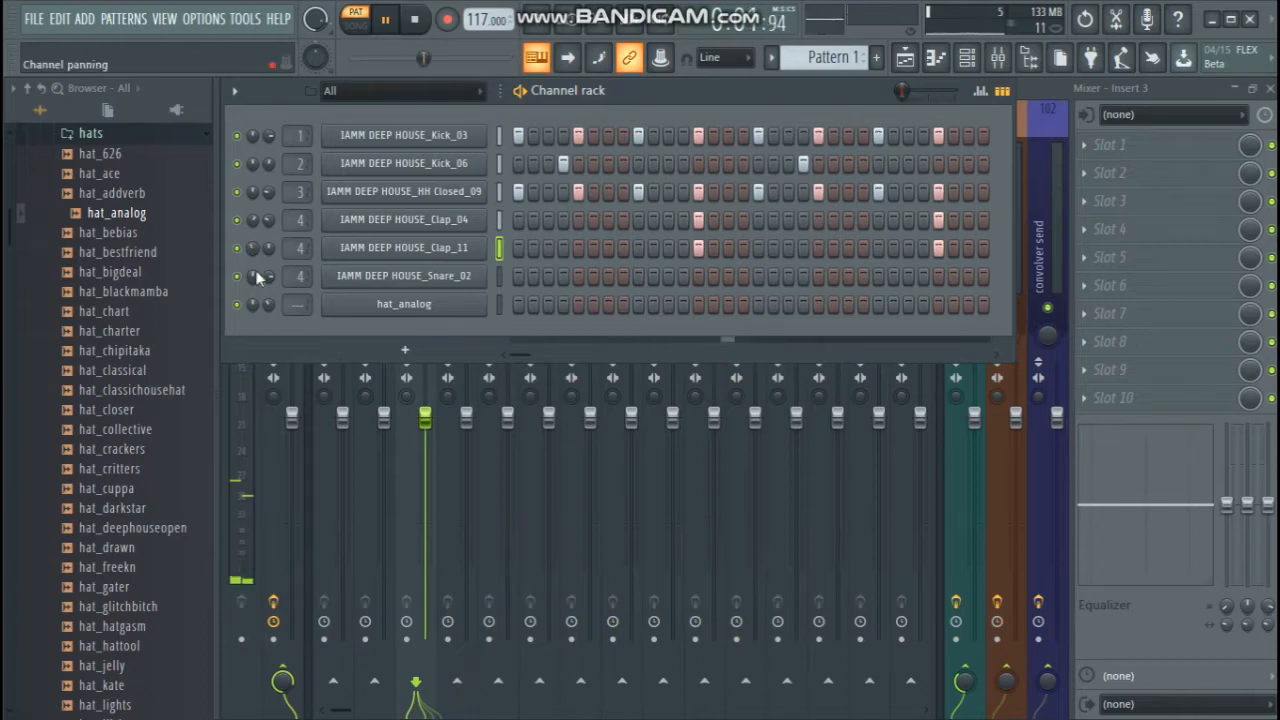
Lower the IAMM DEEP HOUSE_Snare_02 volume to 47% and place its hits on steps 5 and 21
{"action": "scroll", "coordinate": [272, 278], "scroll_direction": "down", "scroll_amount": 8}
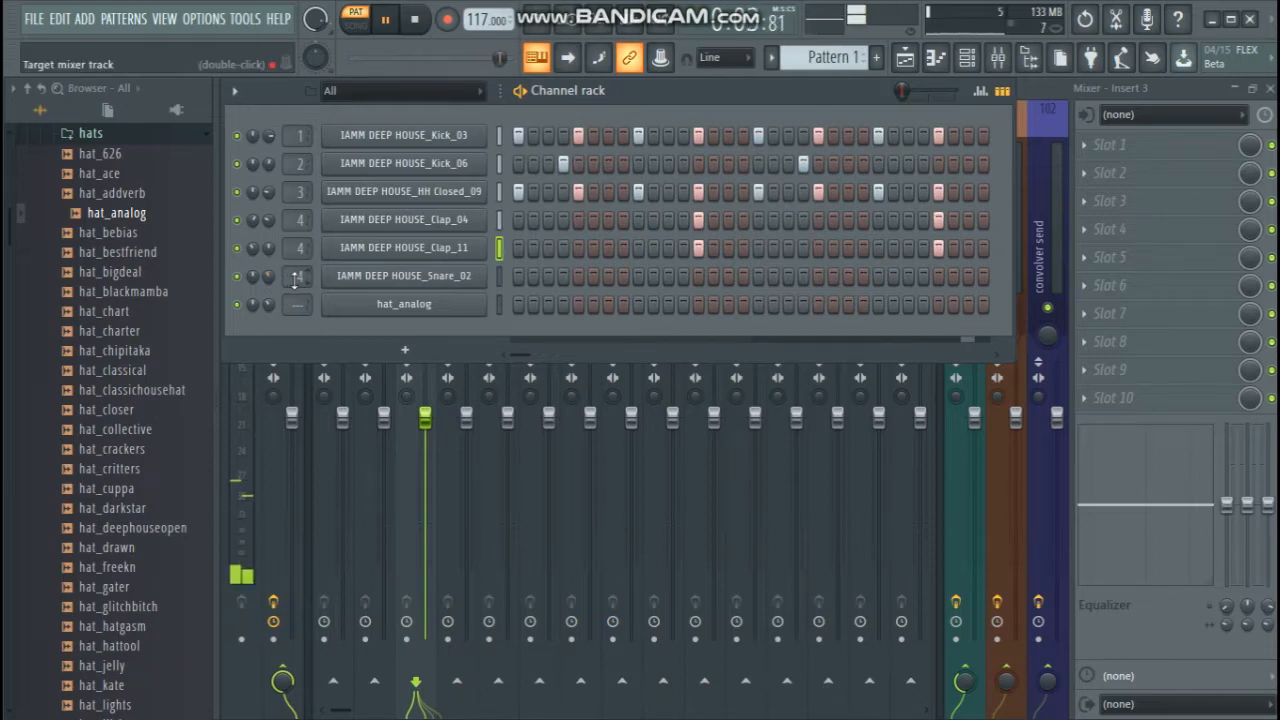
{"action": "left_click", "coordinate": [580, 275]}
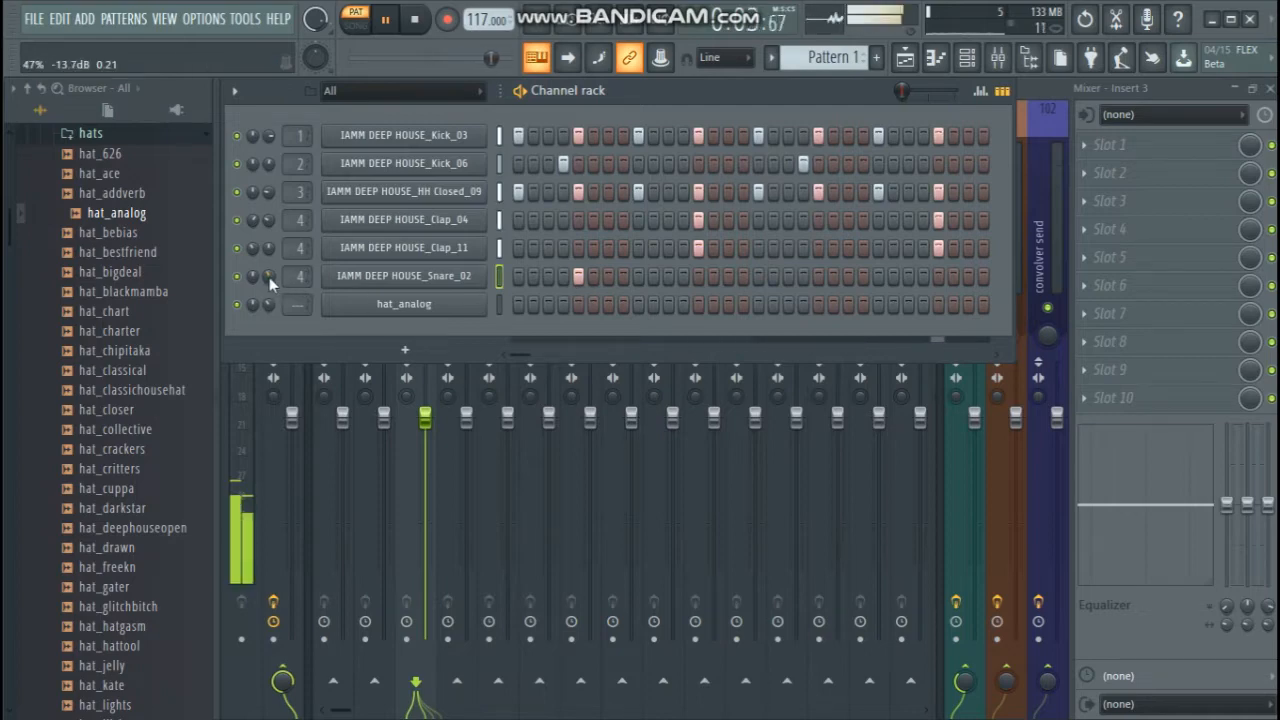
{"action": "left_click", "coordinate": [816, 279]}
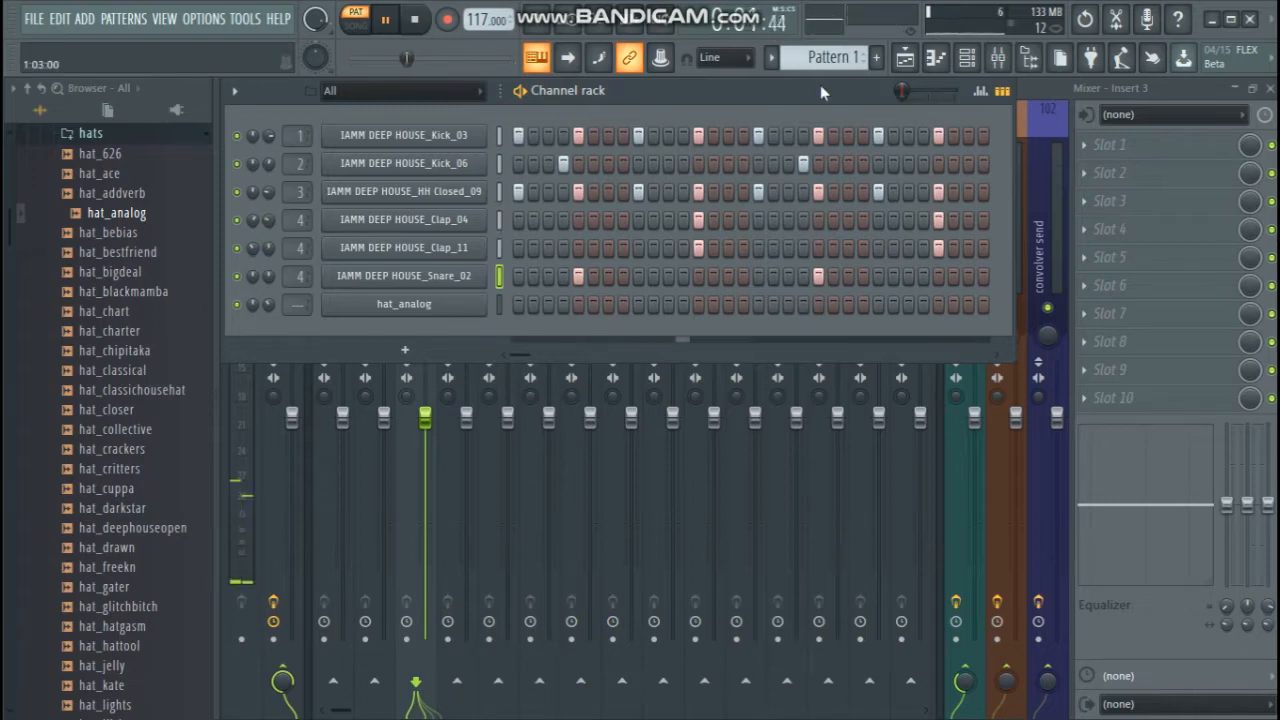
Move the channel rack lower, then cut the low equalizer band of mixer Insert 4 by 18 dB at 90 Hz
{"action": "left_click_drag", "start_coordinate": [829, 98], "coordinate": [852, 298]}
{"action": "left_click", "coordinate": [457, 194]}
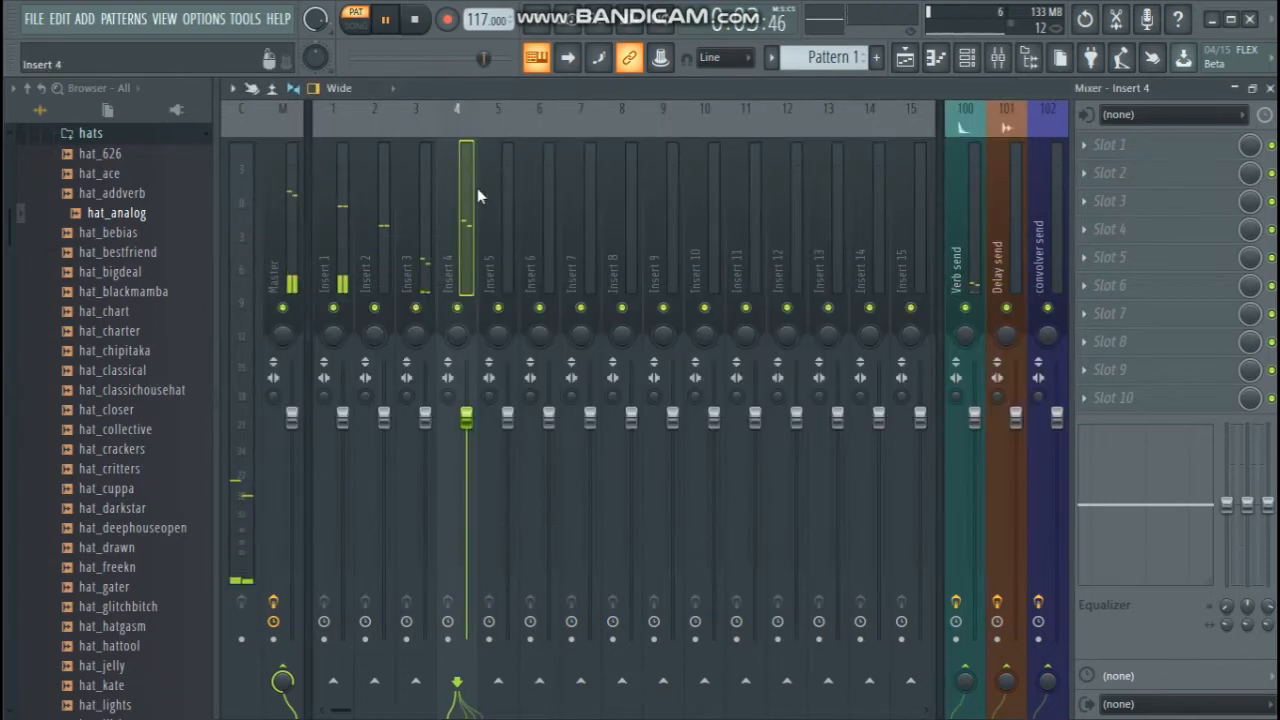
{"action": "left_click_drag", "start_coordinate": [1226, 505], "coordinate": [1226, 582]}
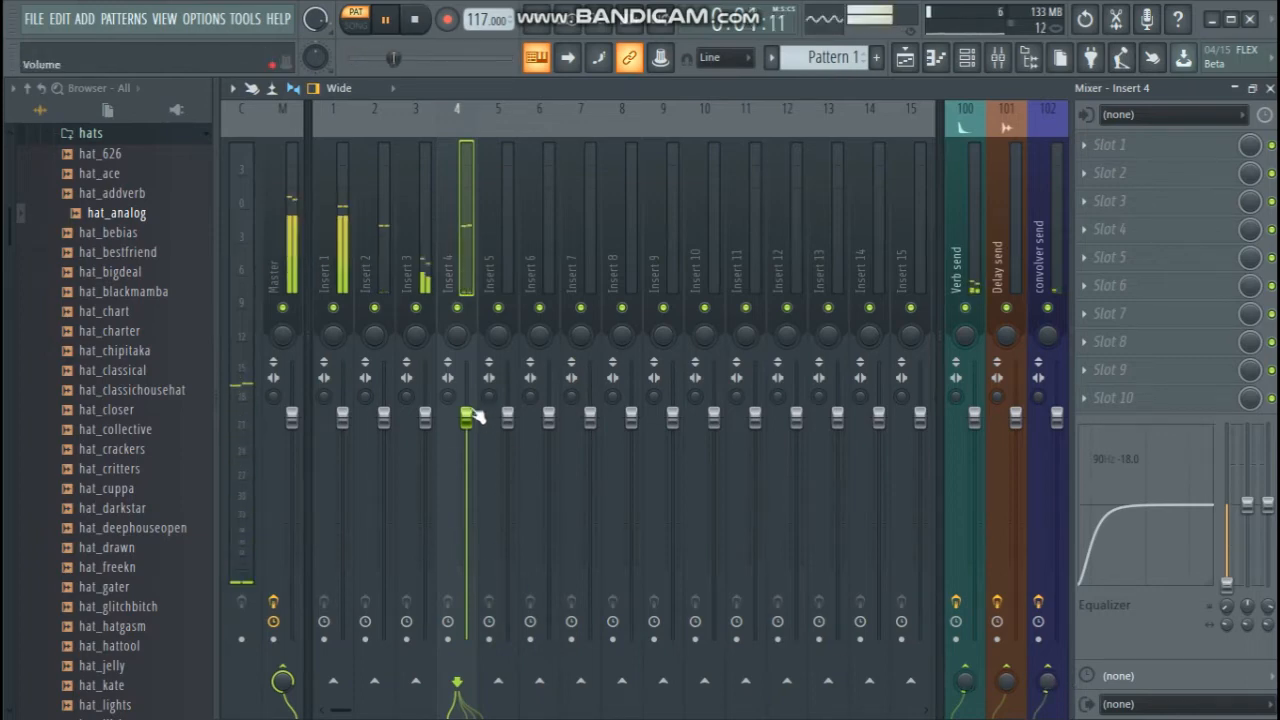
Fill the hat_analog channel with a hit every 4 steps and lower its volume to 34%
{"action": "left_click", "coordinate": [966, 57]}
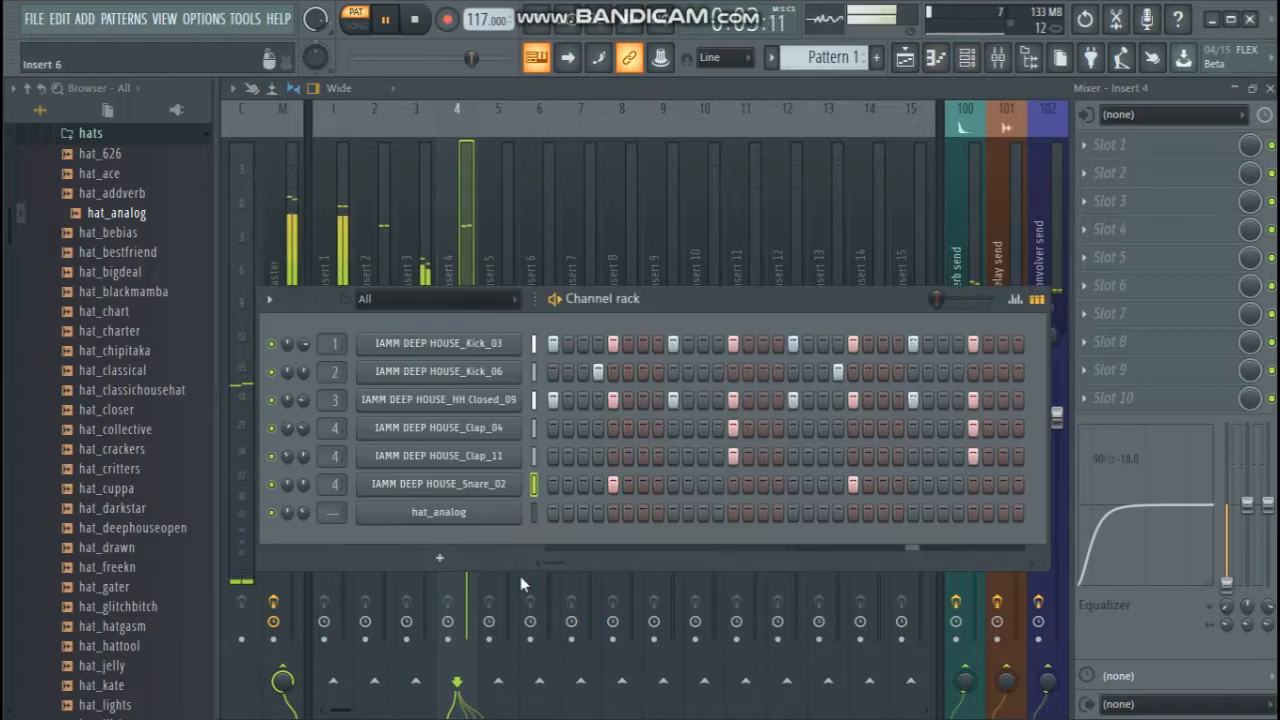
{"action": "right_click", "coordinate": [478, 514]}
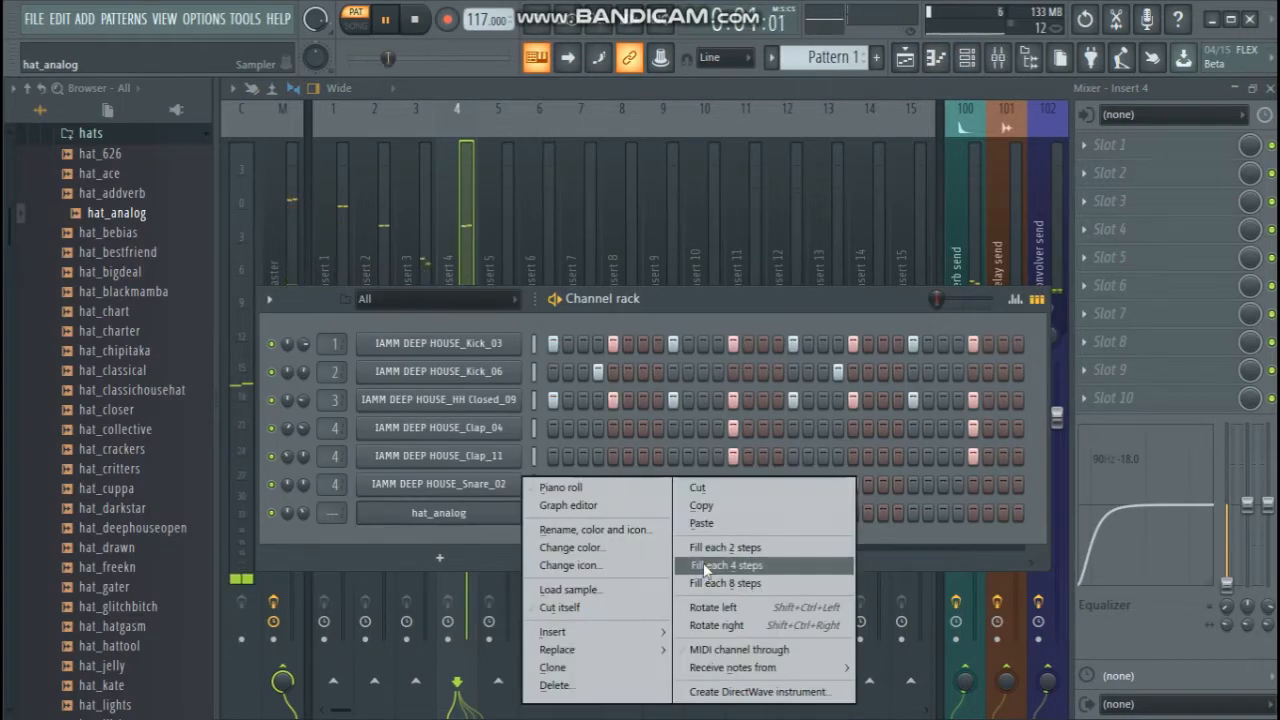
{"action": "left_click", "coordinate": [716, 566]}
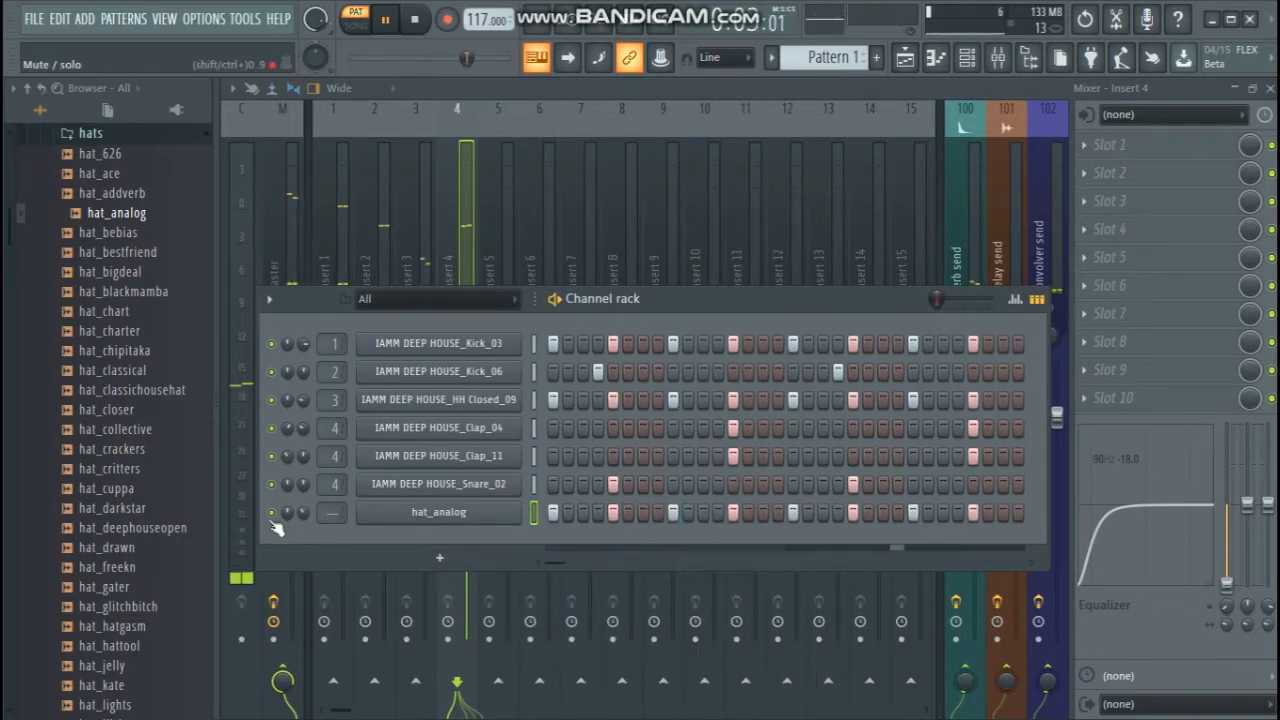
{"action": "left_click_drag", "start_coordinate": [300, 515], "coordinate": [300, 557]}
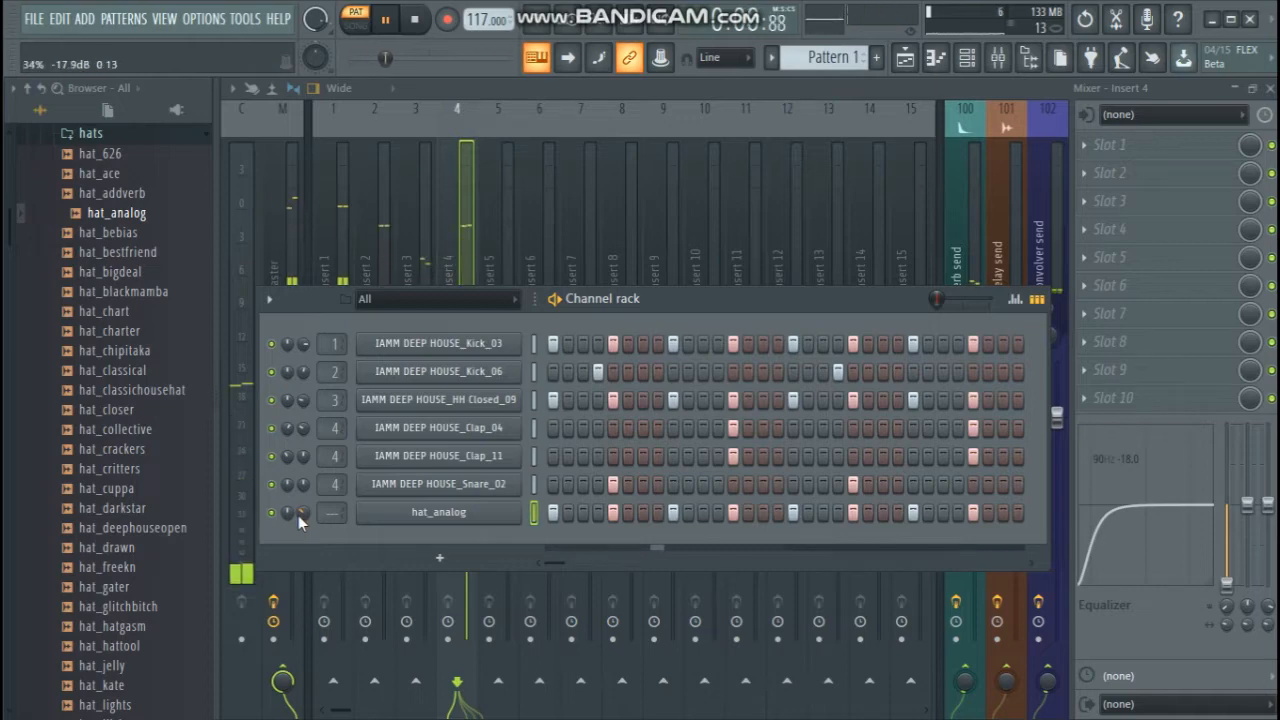
Shift all hat_analog notes two steps later in the piano roll so they fall on the offbeats
{"action": "right_click", "coordinate": [500, 512]}
{"action": "left_click", "coordinate": [556, 485]}
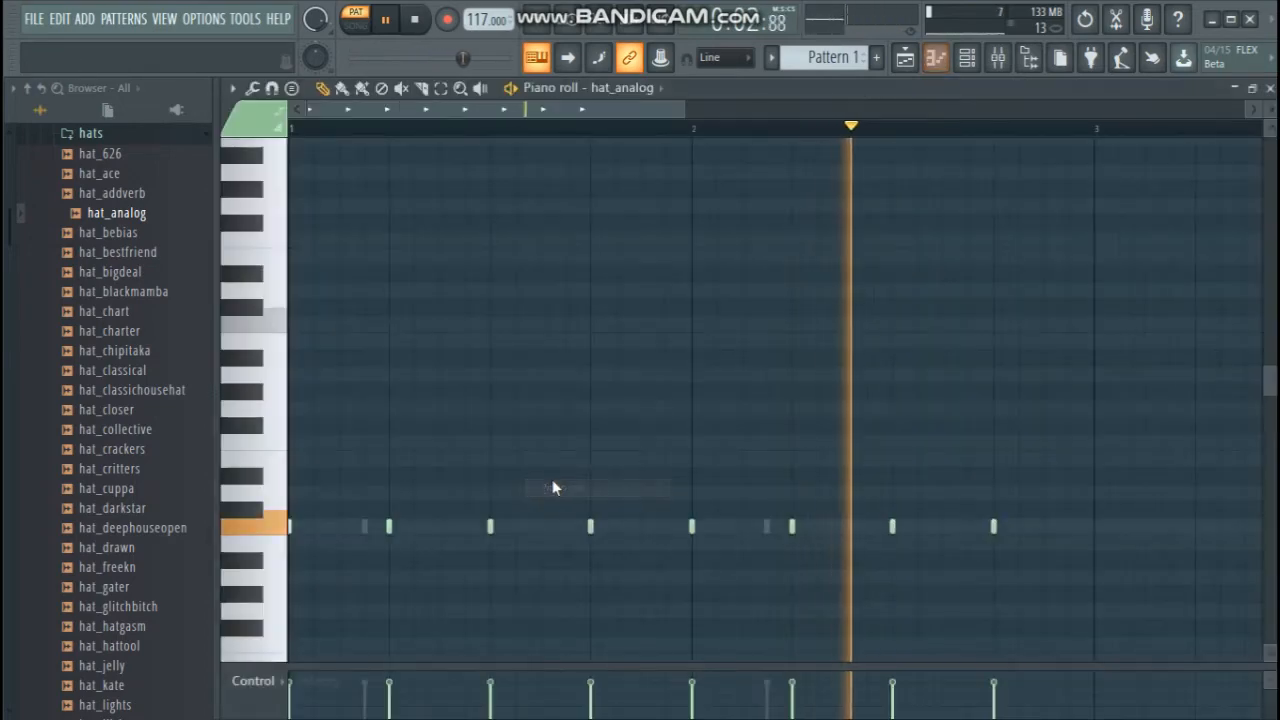
{"action": "key", "text": "shift+Right"}
{"action": "key", "text": "shift+Right"}
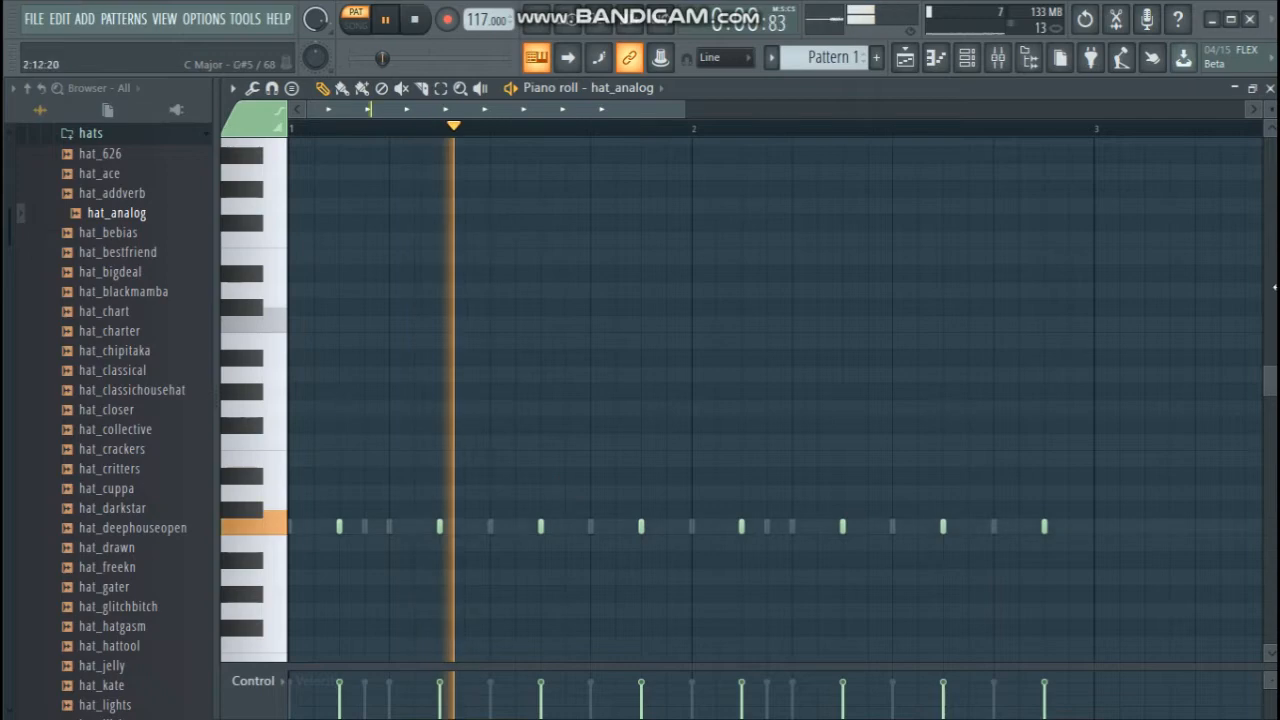
{"action": "left_click", "coordinate": [1270, 88]}
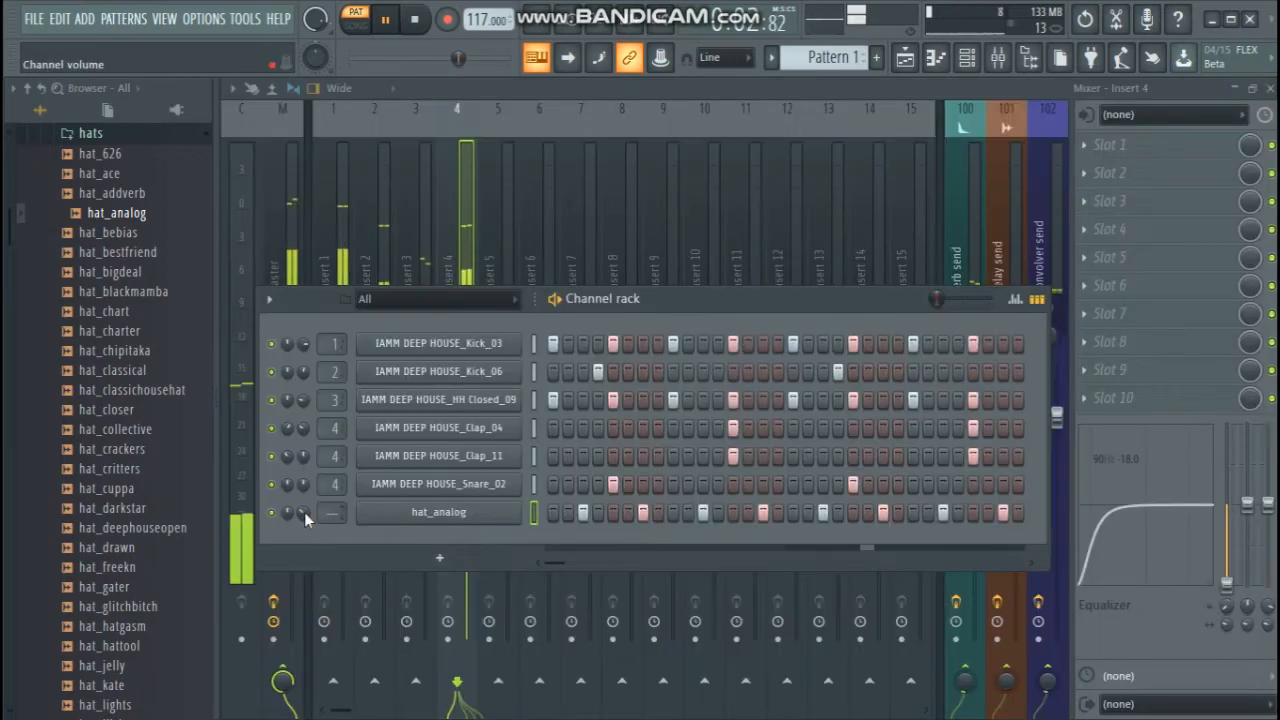
{"action": "key", "text": "F6"}
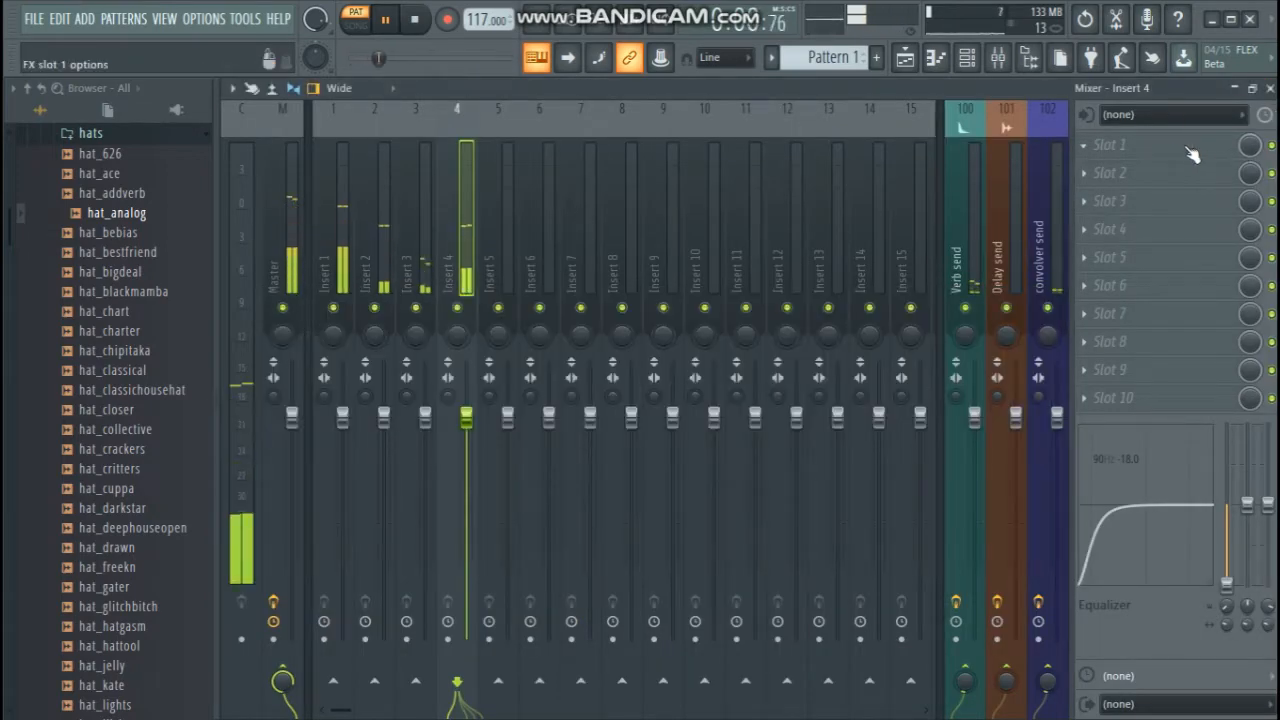
Load Fruity Stereo Enhancer on mixer Insert 4, shift its phase offset to the left and keep its panning centered
{"action": "left_click", "coordinate": [1110, 145]}
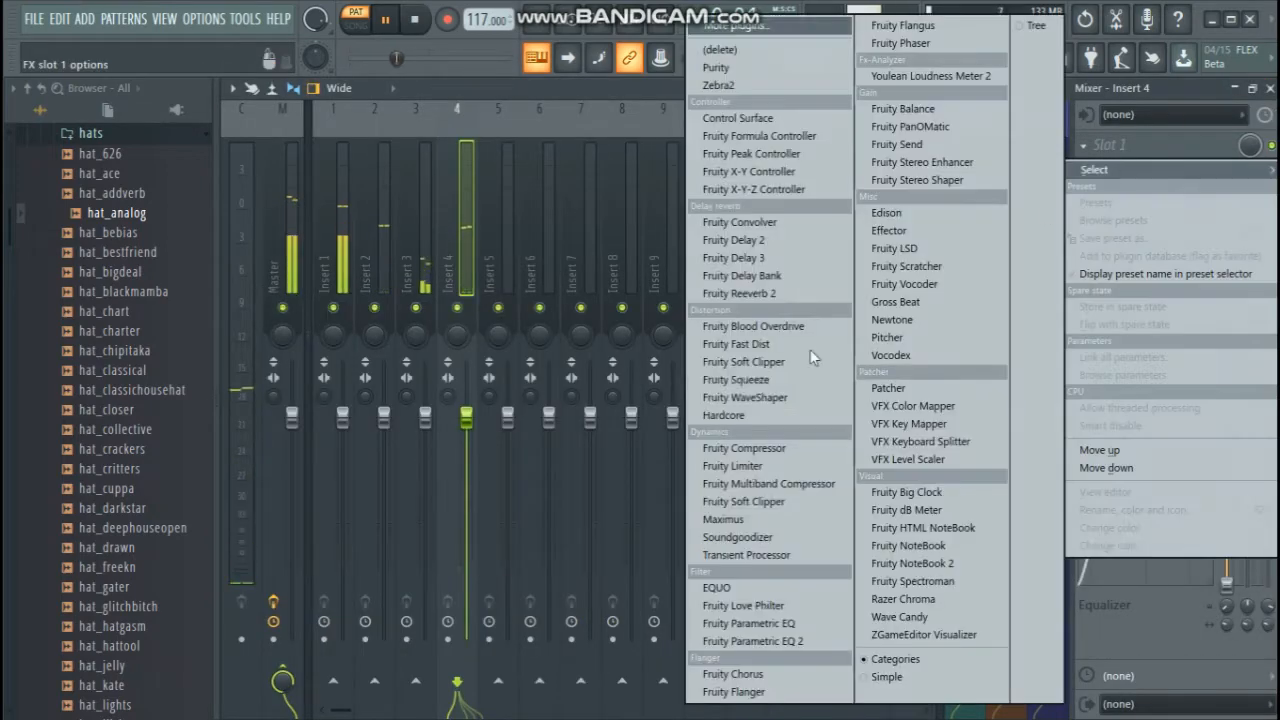
{"action": "left_click", "coordinate": [958, 163]}
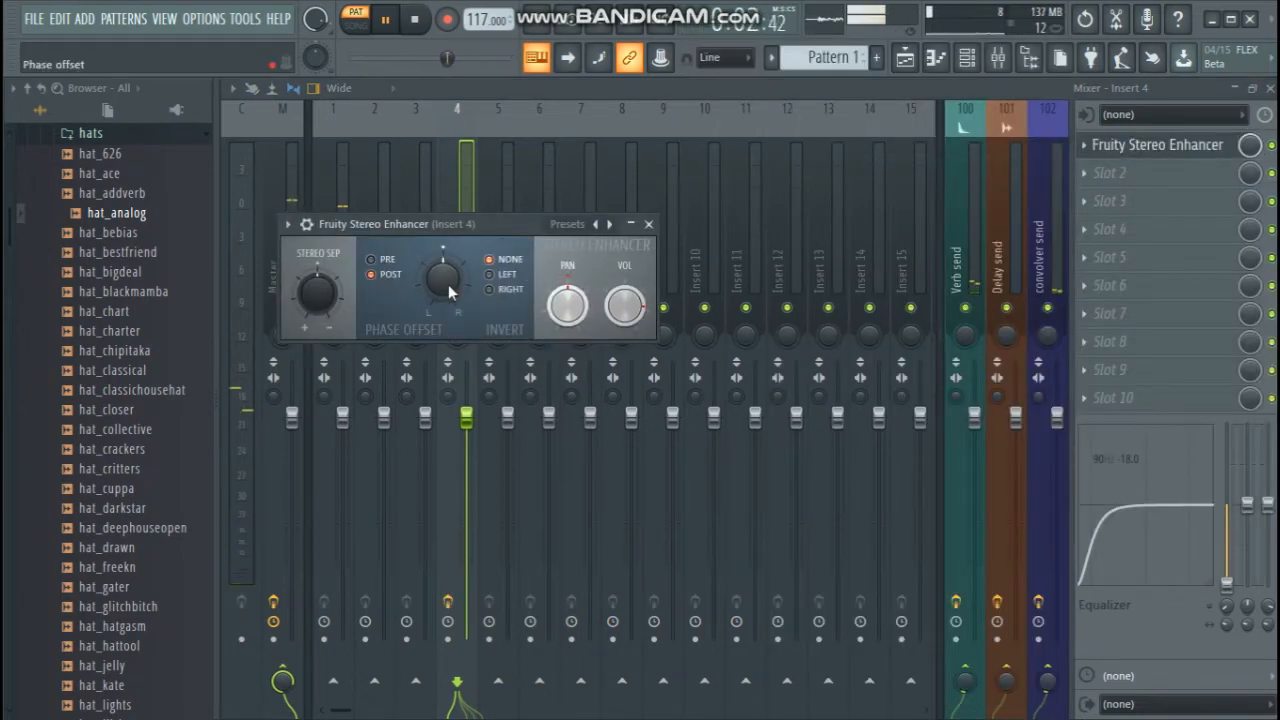
{"action": "left_click_drag", "start_coordinate": [570, 308], "coordinate": [570, 274]}
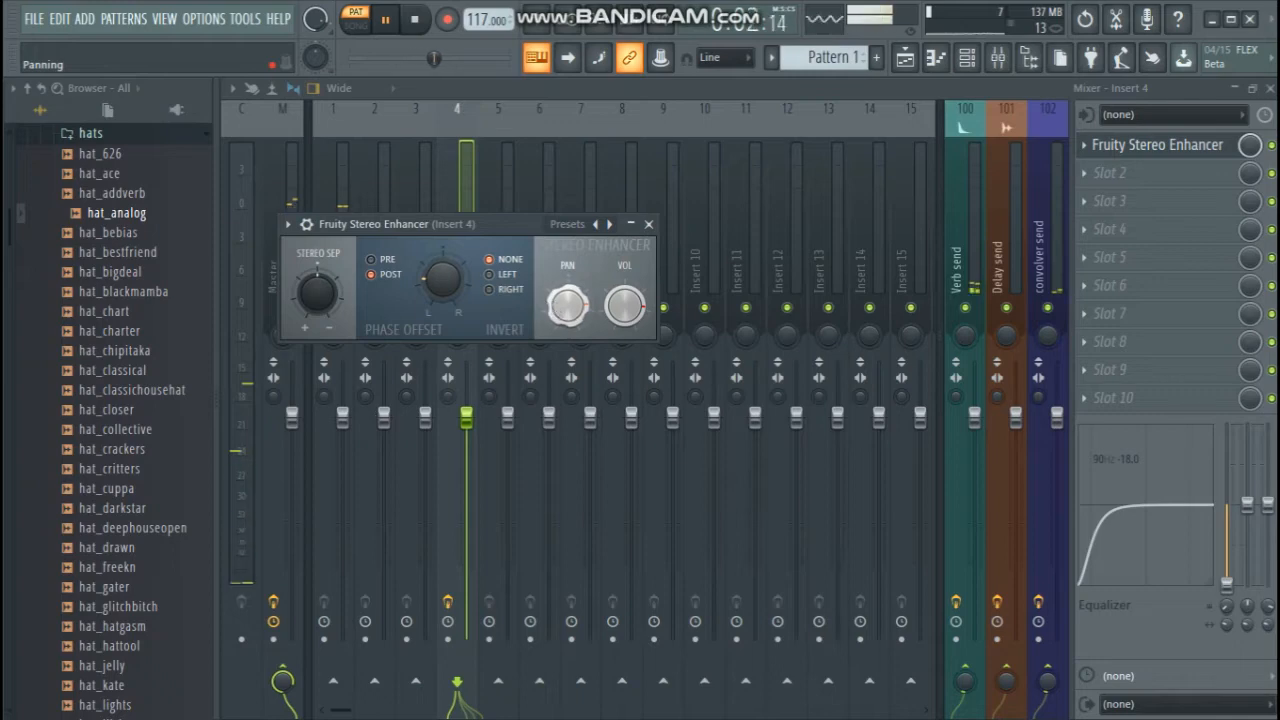
{"action": "left_click", "coordinate": [398, 283]}
{"action": "left_click", "coordinate": [398, 283]}
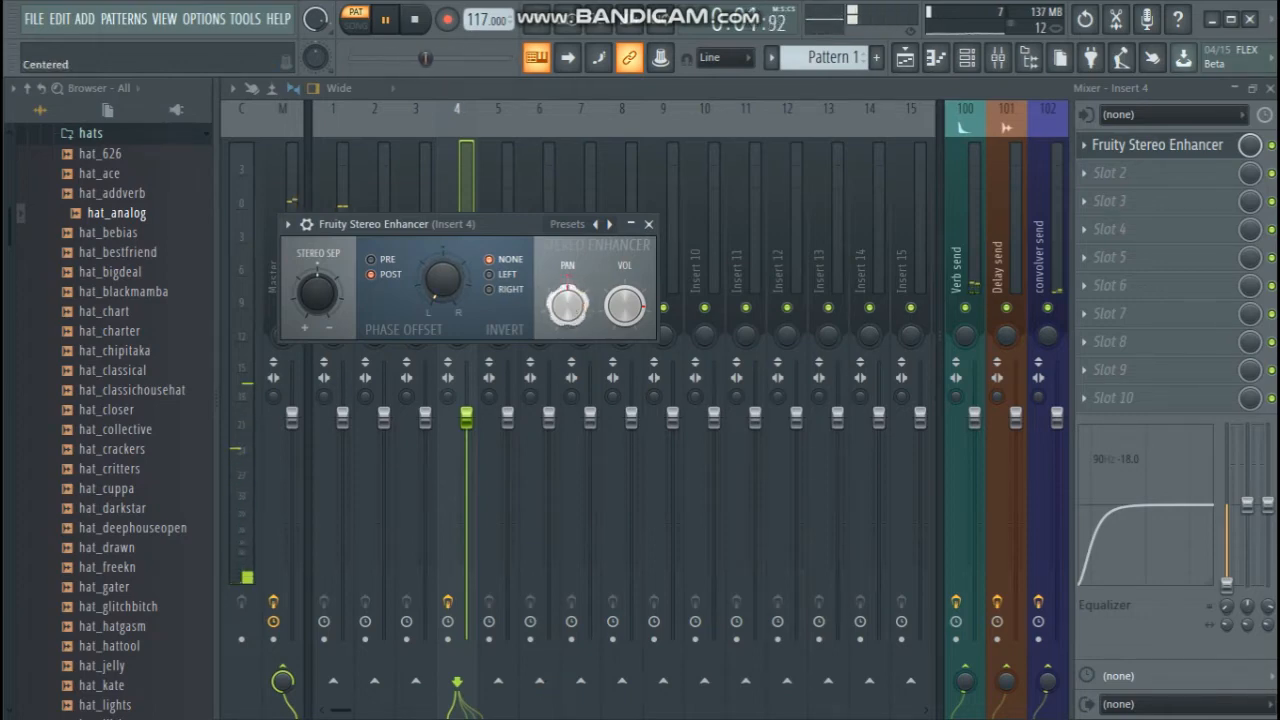
{"action": "left_click", "coordinate": [648, 224]}
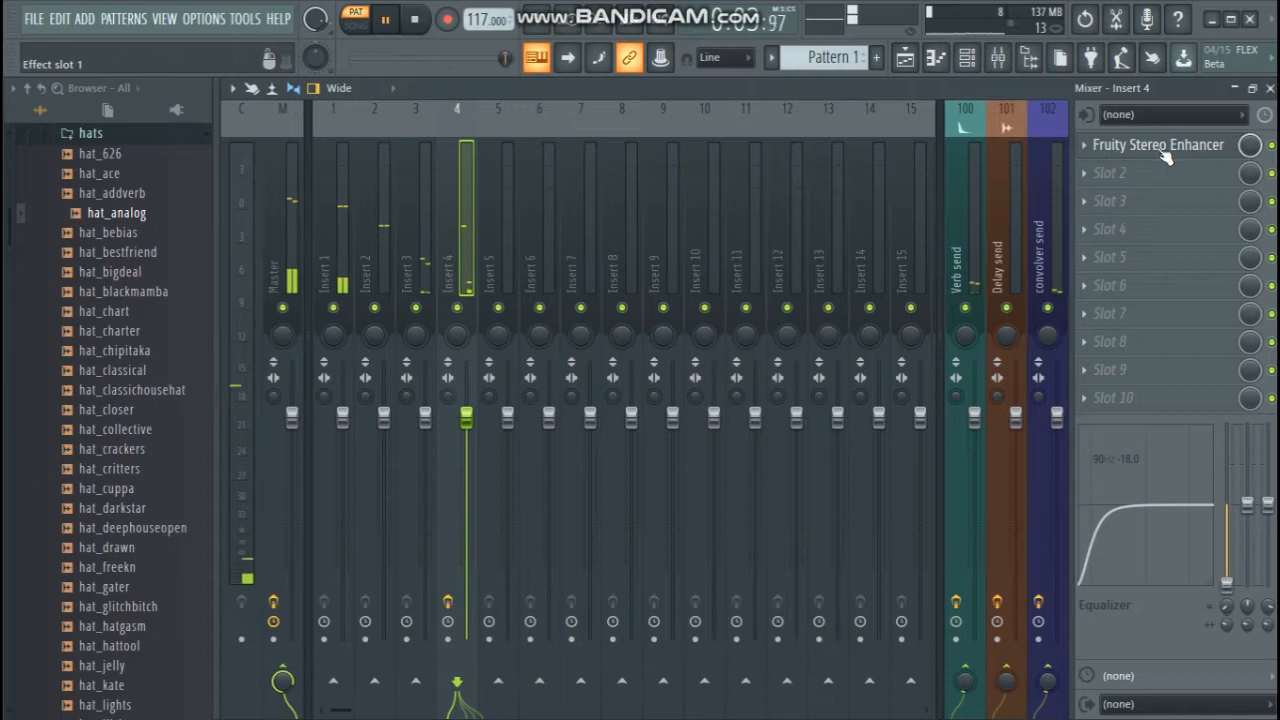
Route the hat_analog channel to mixer track 5, naming the track after it
{"action": "left_click", "coordinate": [966, 57]}
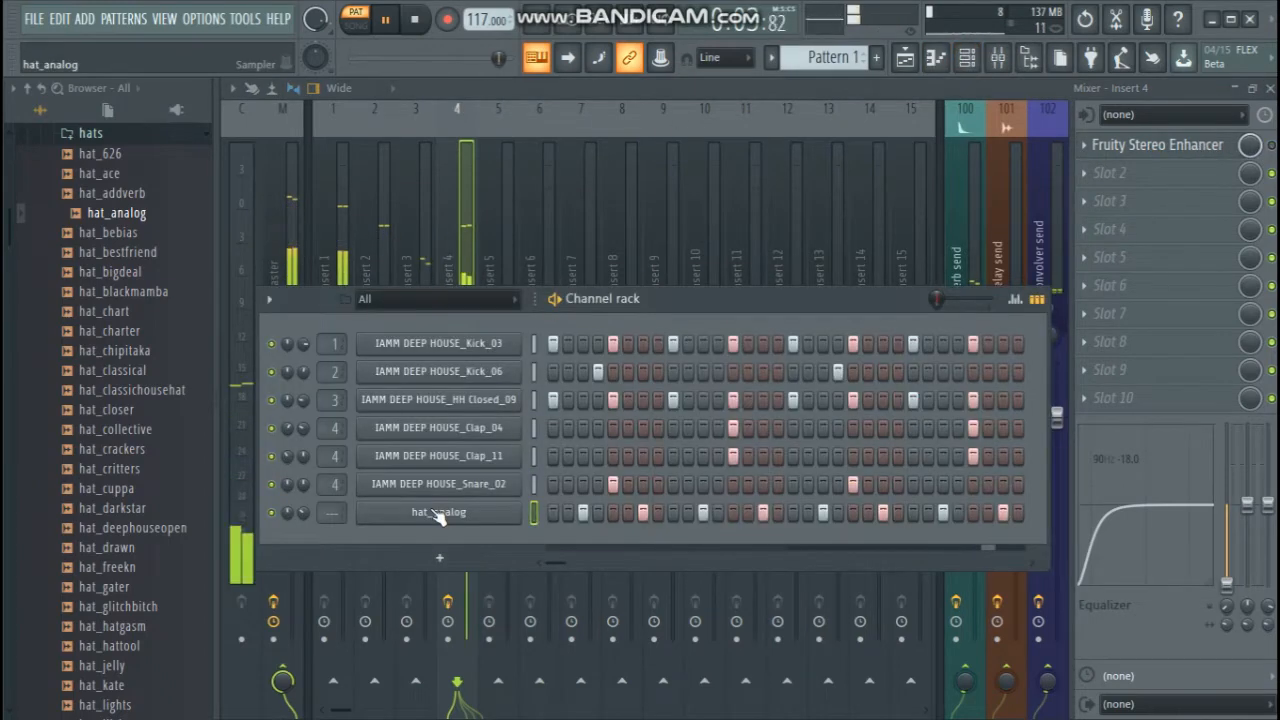
{"action": "left_click", "coordinate": [440, 512]}
{"action": "left_click", "coordinate": [729, 203]}
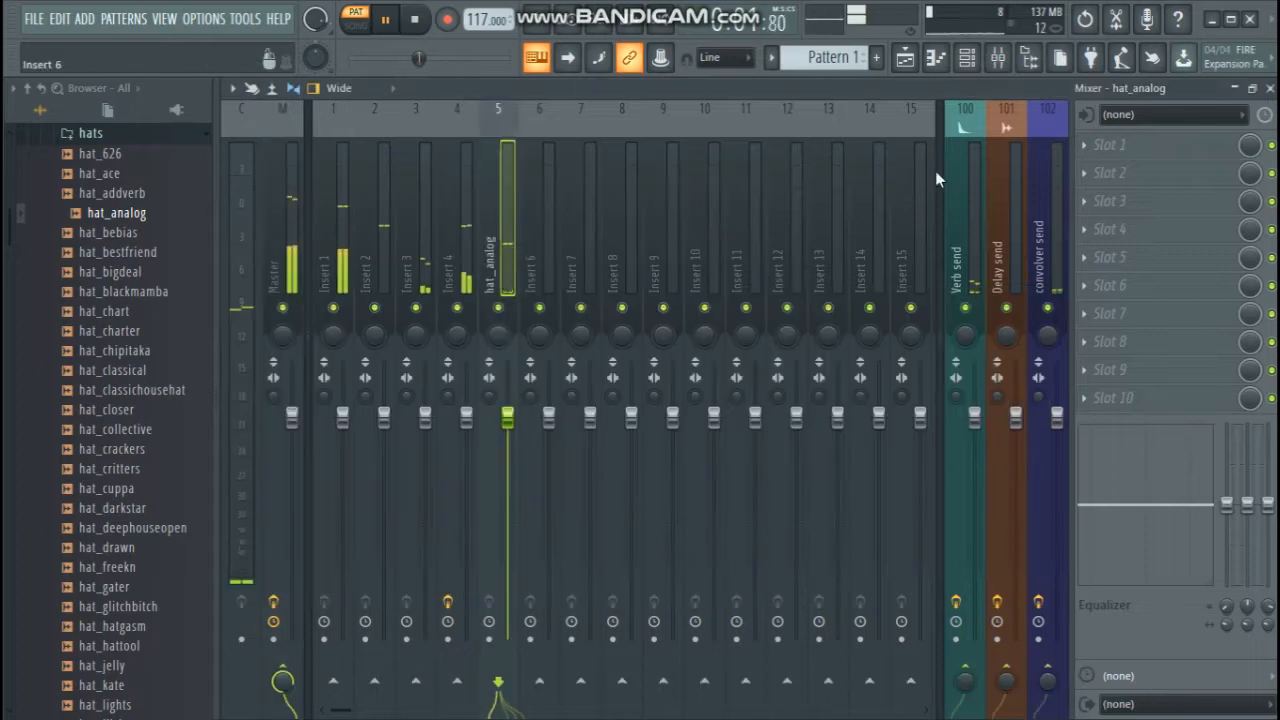
Load Fruity Stereo Enhancer on the hat_analog track, pan it right and set a phase offset of about 29.3 ms left
{"action": "left_click", "coordinate": [1127, 147]}
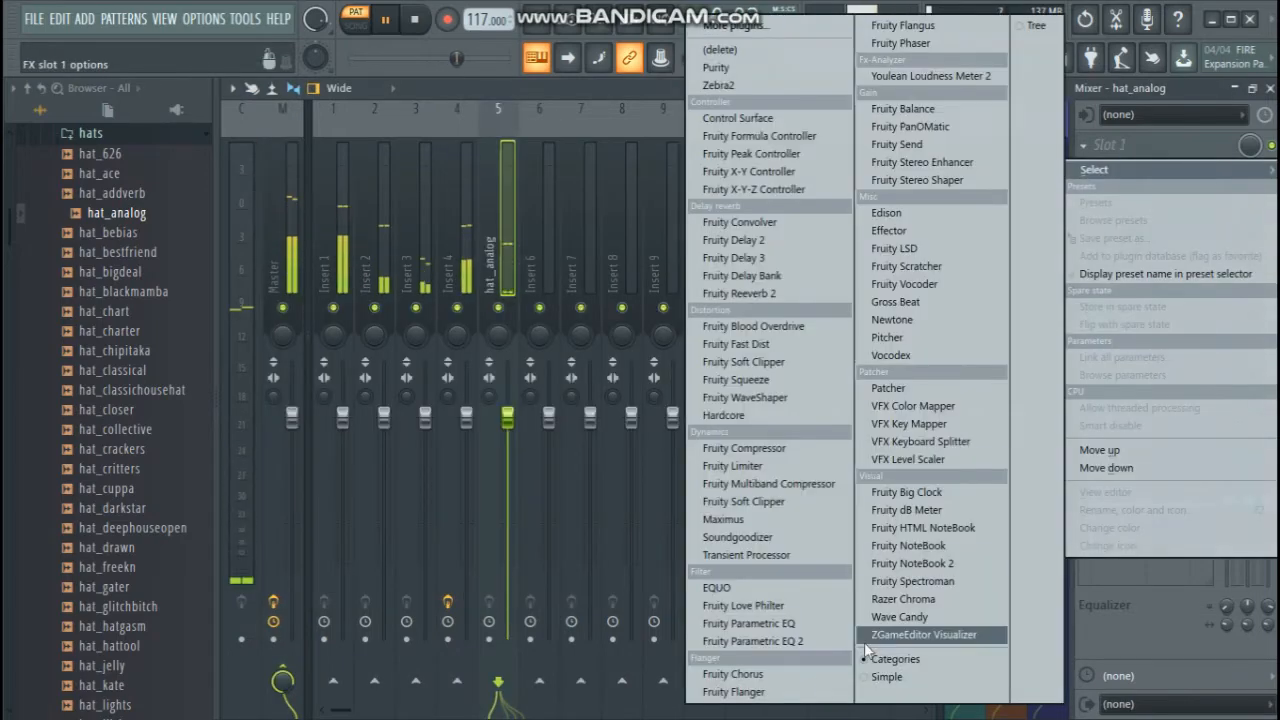
{"action": "left_click", "coordinate": [959, 161]}
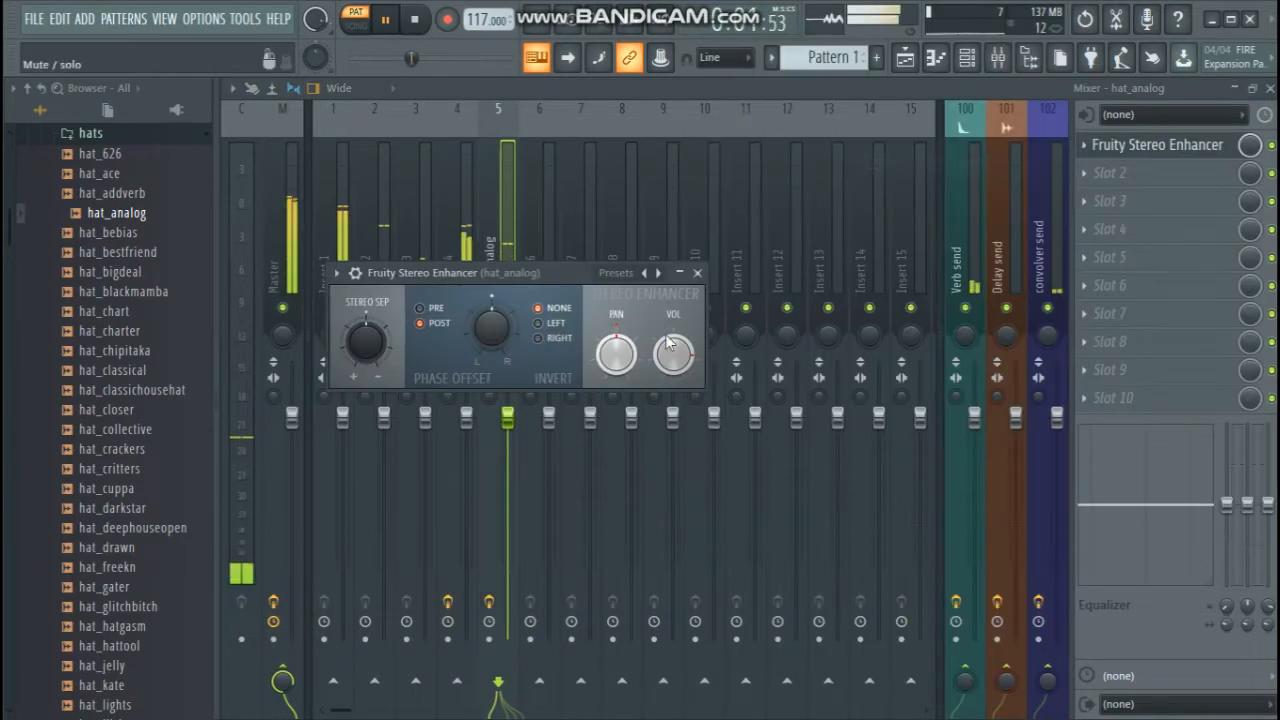
{"action": "left_click_drag", "start_coordinate": [617, 353], "coordinate": [617, 305]}
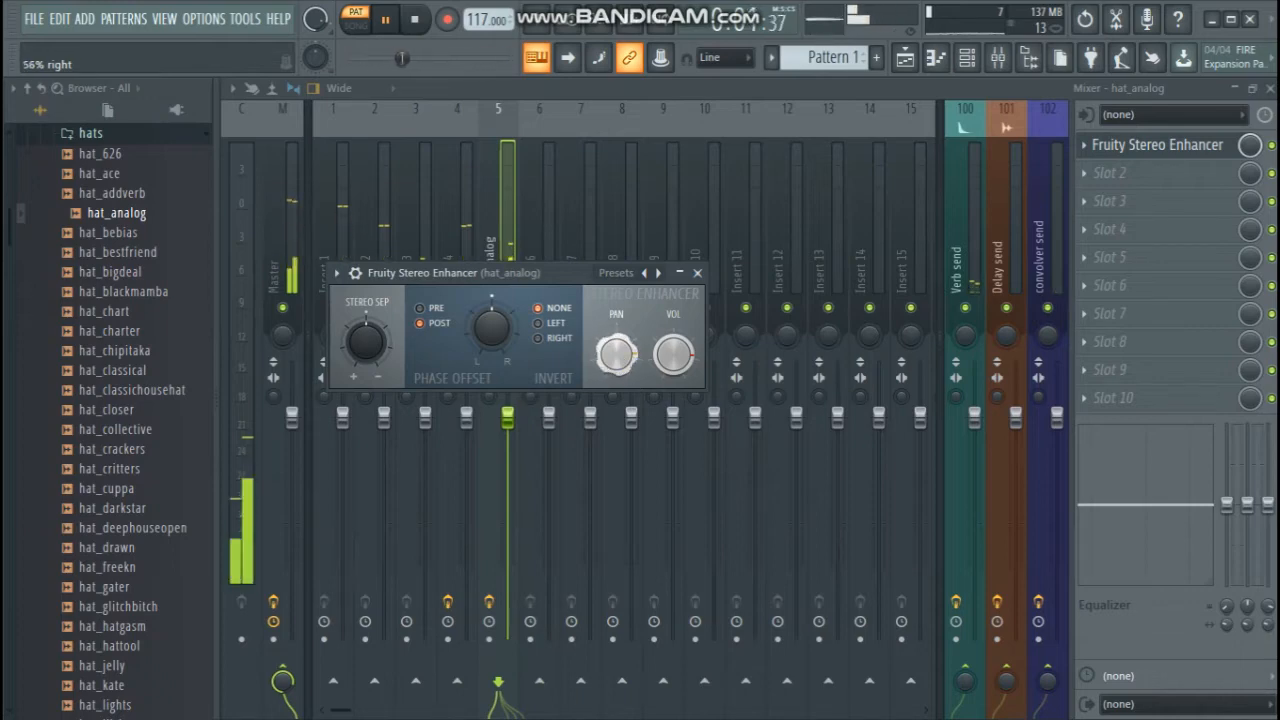
{"action": "left_click_drag", "start_coordinate": [616, 355], "coordinate": [616, 385]}
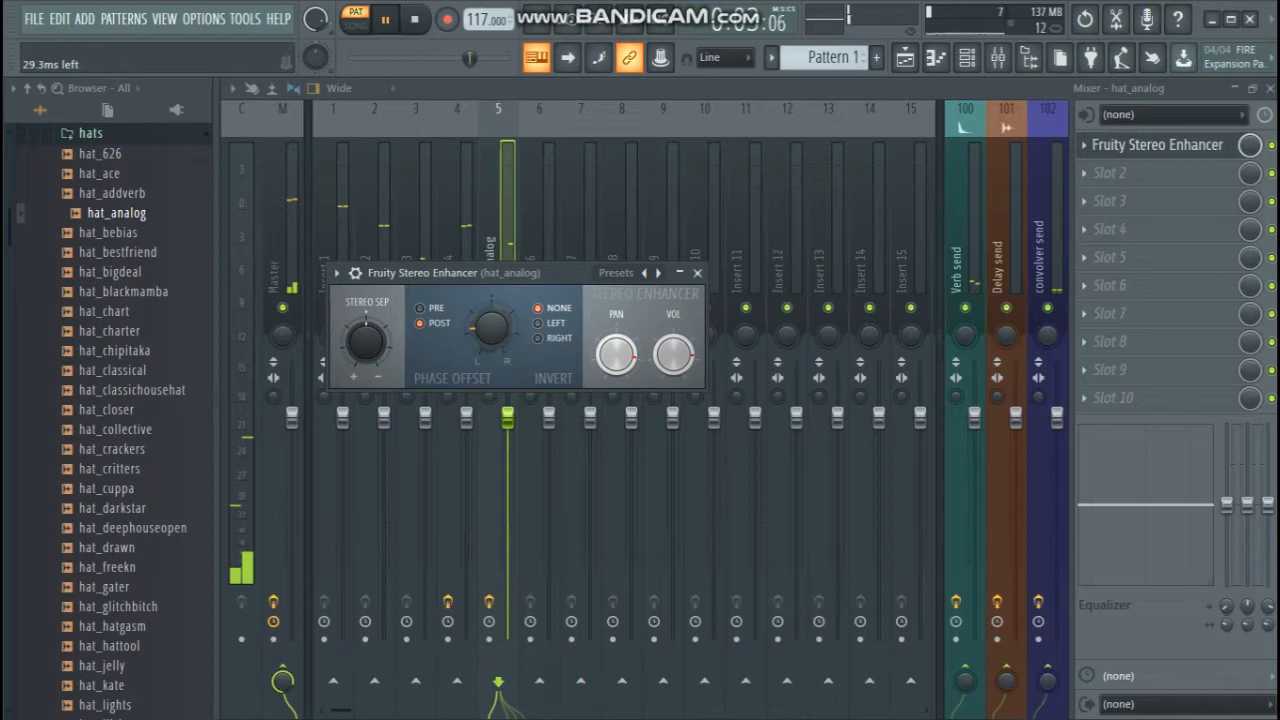
{"action": "left_click", "coordinate": [697, 273]}
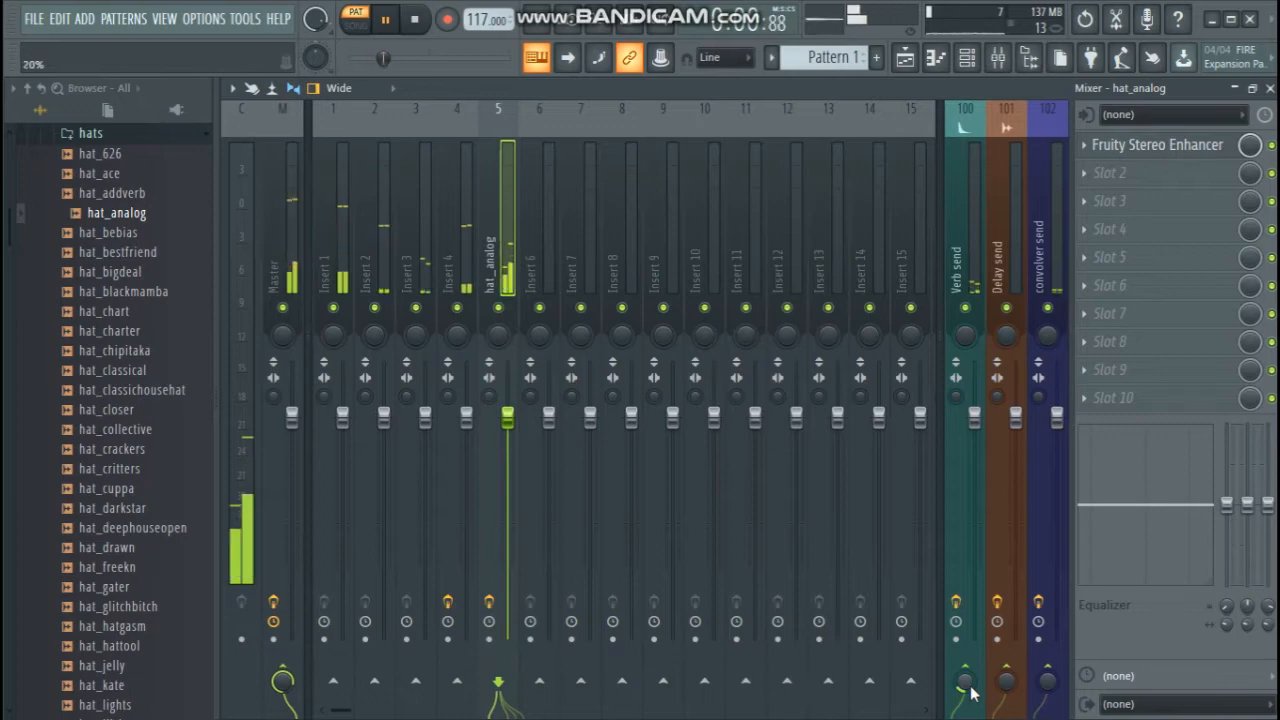
Send hat_analog to the Verb send at 20% and cut its low equalizer band by 18 dB at 247 Hz
{"action": "mouse_move", "coordinate": [1100, 505]}
{"action": "left_mouse_down"}
{"action": "mouse_move", "coordinate": [1090, 520]}
{"action": "mouse_move", "coordinate": [1101, 491]}
{"action": "left_mouse_up"}
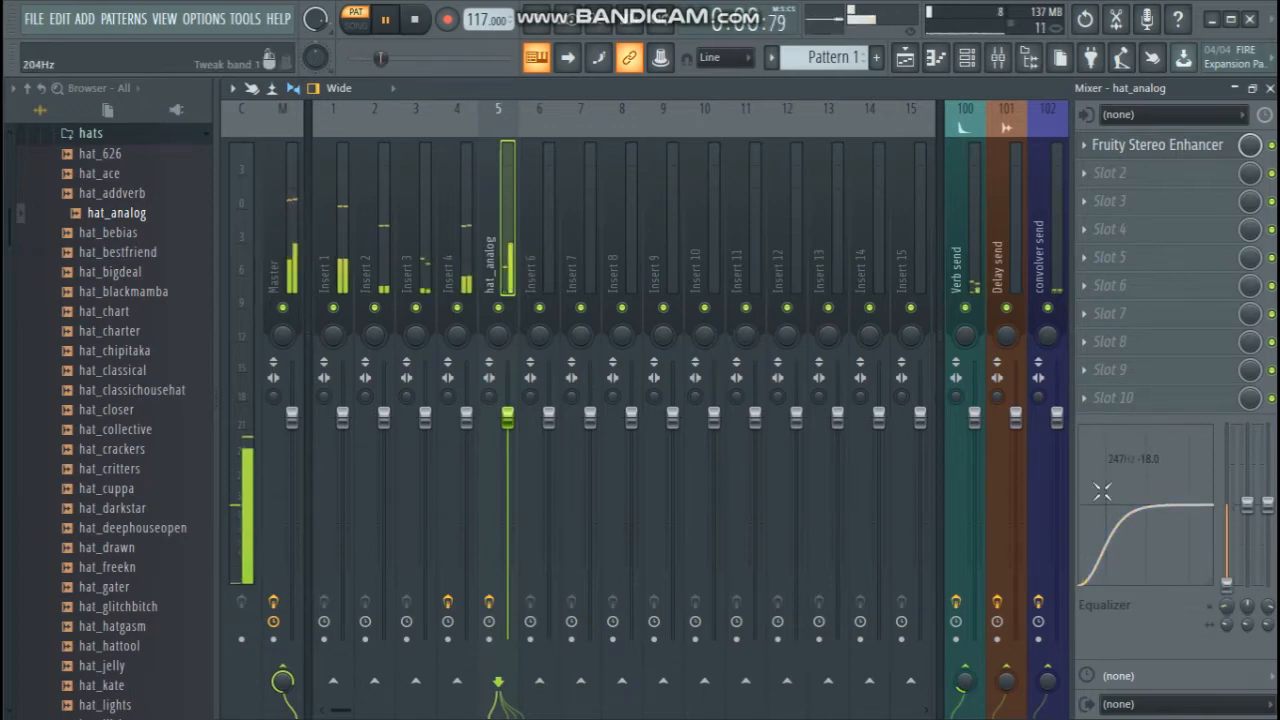
{"action": "left_click", "coordinate": [967, 57]}
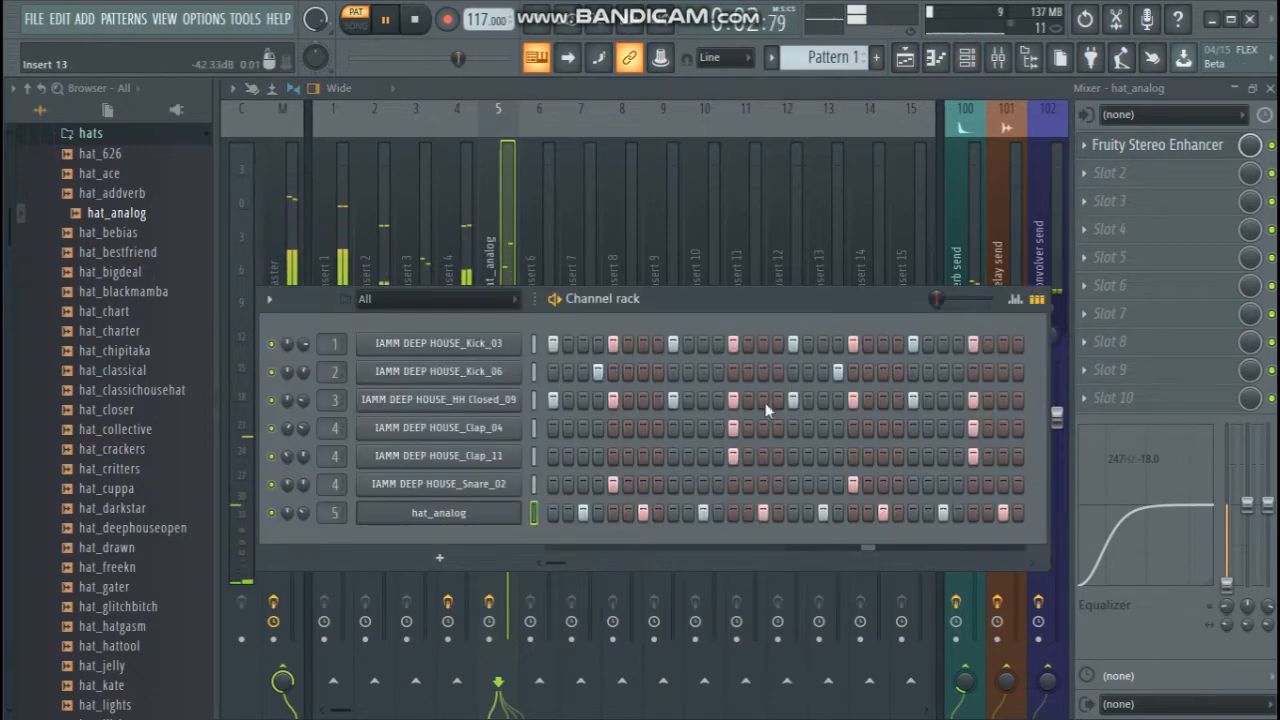
{"action": "left_click", "coordinate": [493, 240]}
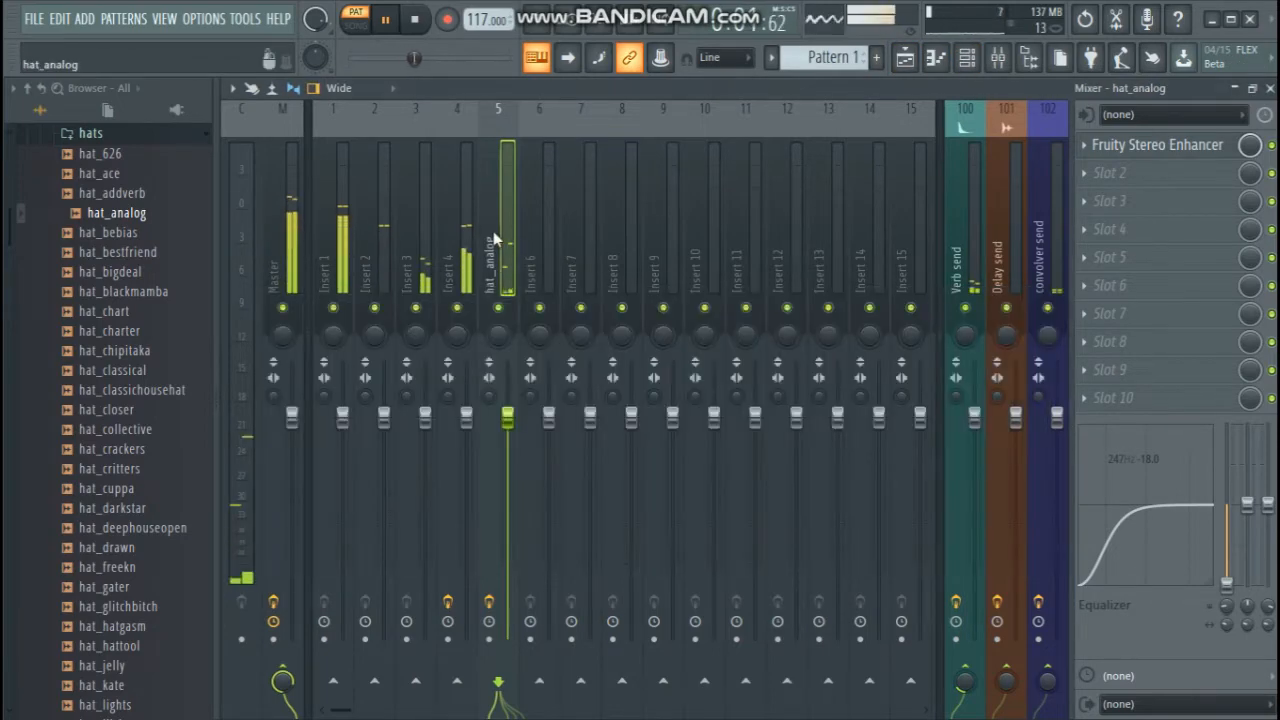
{"action": "left_click", "coordinate": [968, 60]}
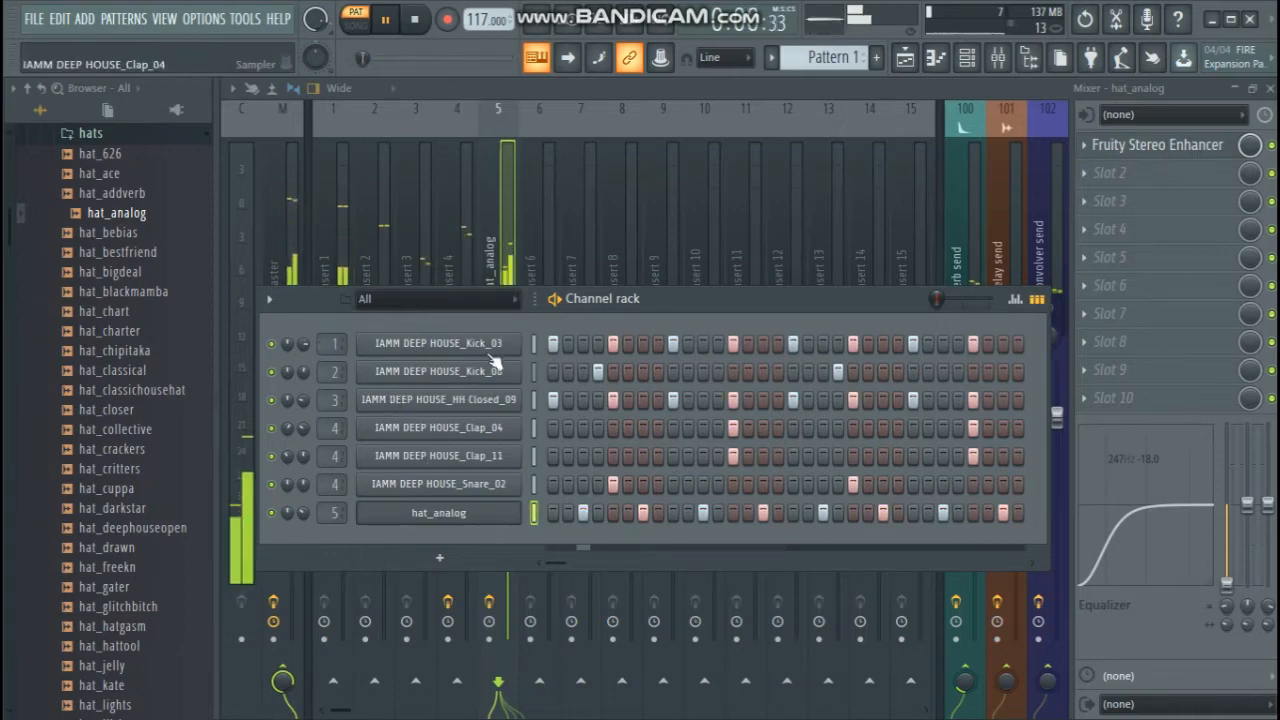
Select mixer tracks 2 to 6 and create a submix named drumkit on track 6
{"action": "left_click", "coordinate": [365, 250]}
{"action": "left_click_drag", "start_coordinate": [392, 236], "coordinate": [489, 249]}
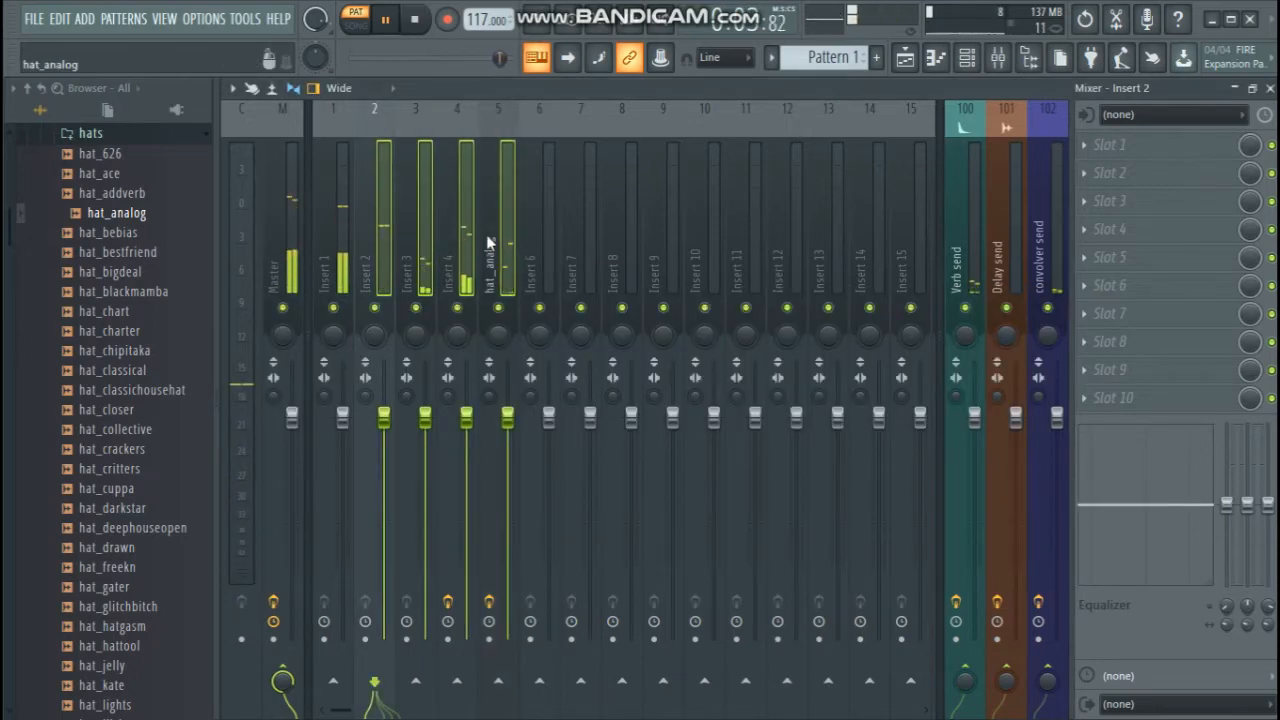
{"action": "left_click_drag", "start_coordinate": [561, 232], "coordinate": [546, 207]}
{"action": "right_click", "coordinate": [546, 201]}
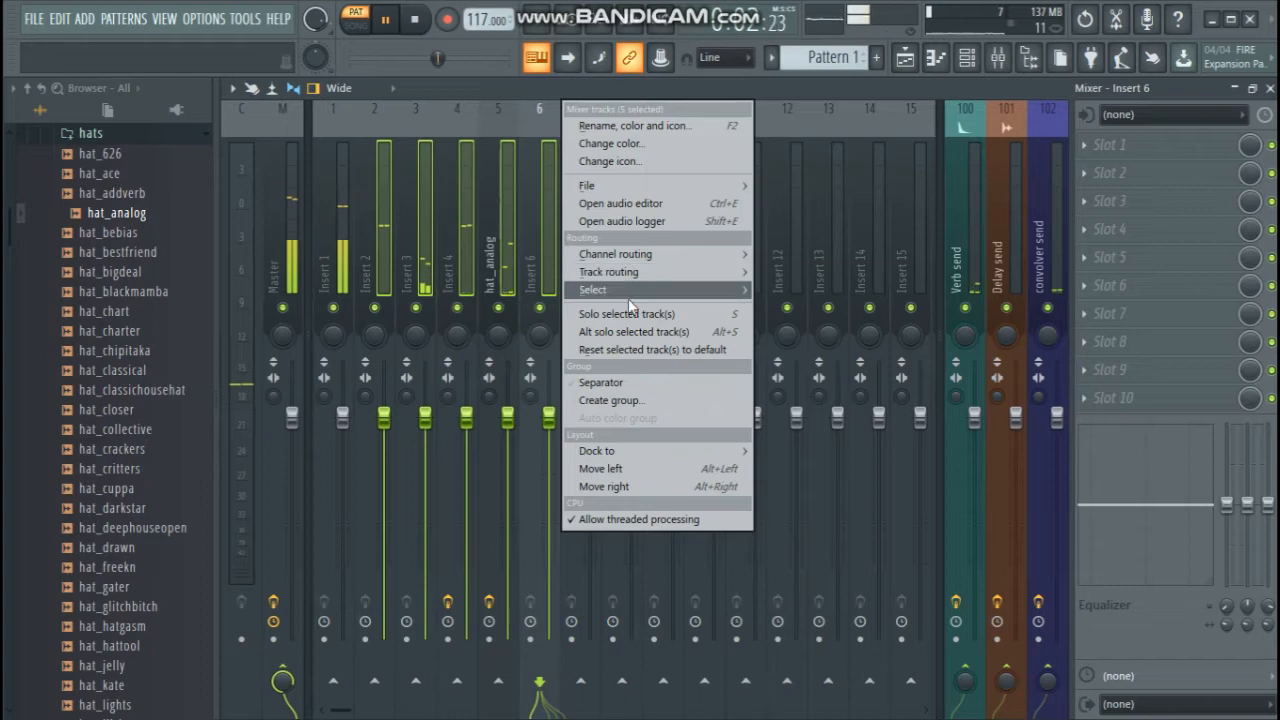
{"action": "mouse_move", "coordinate": [628, 272]}
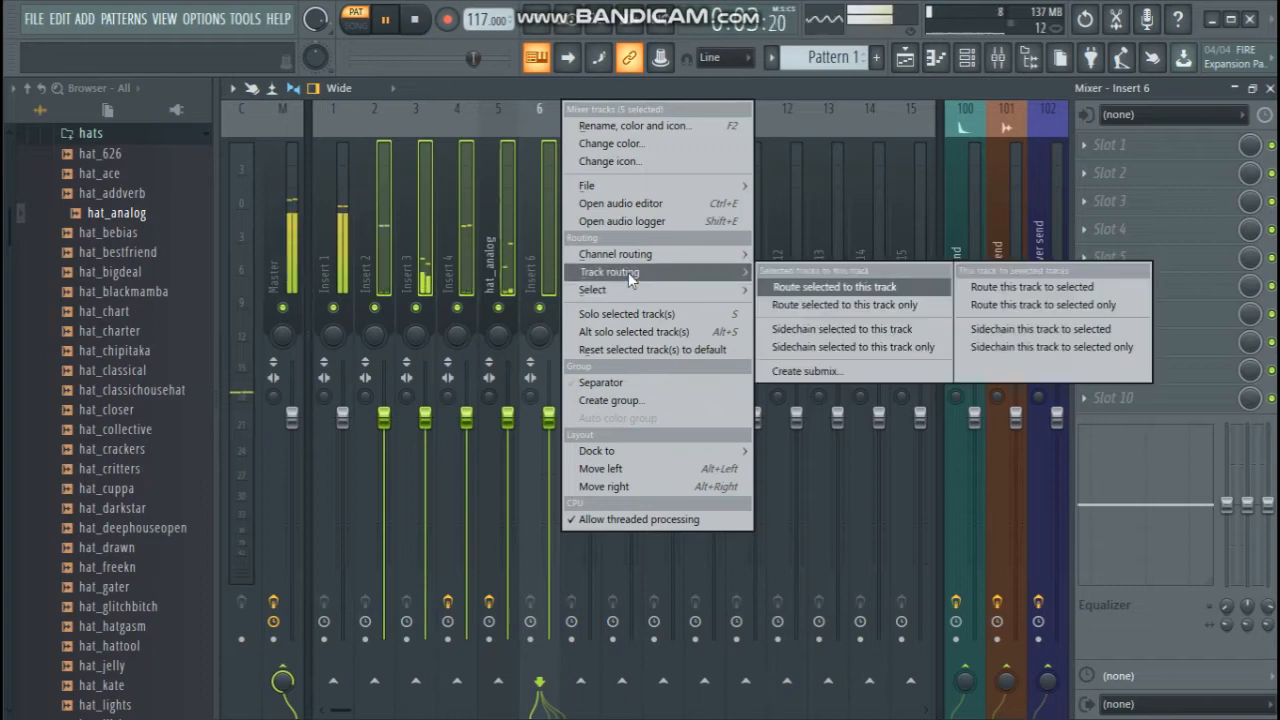
{"action": "left_click", "coordinate": [849, 371]}
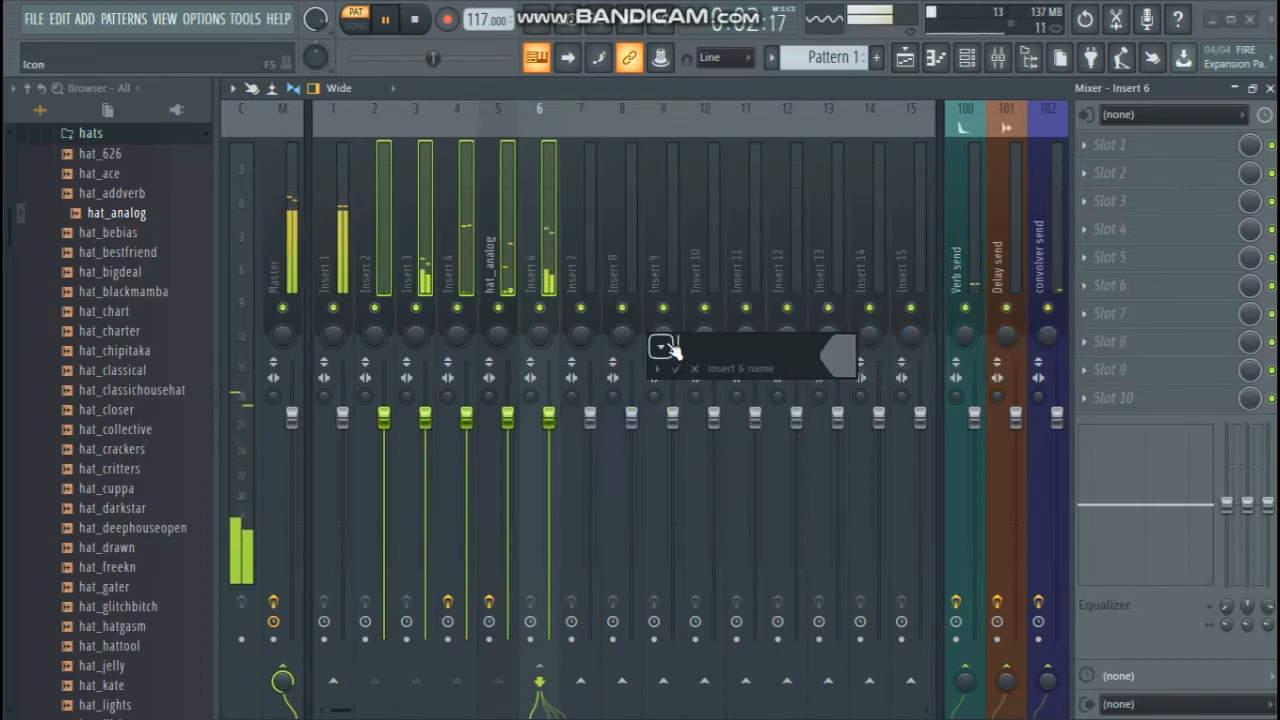
{"action": "type", "text": "drumkit"}
{"action": "key", "text": "Return"}
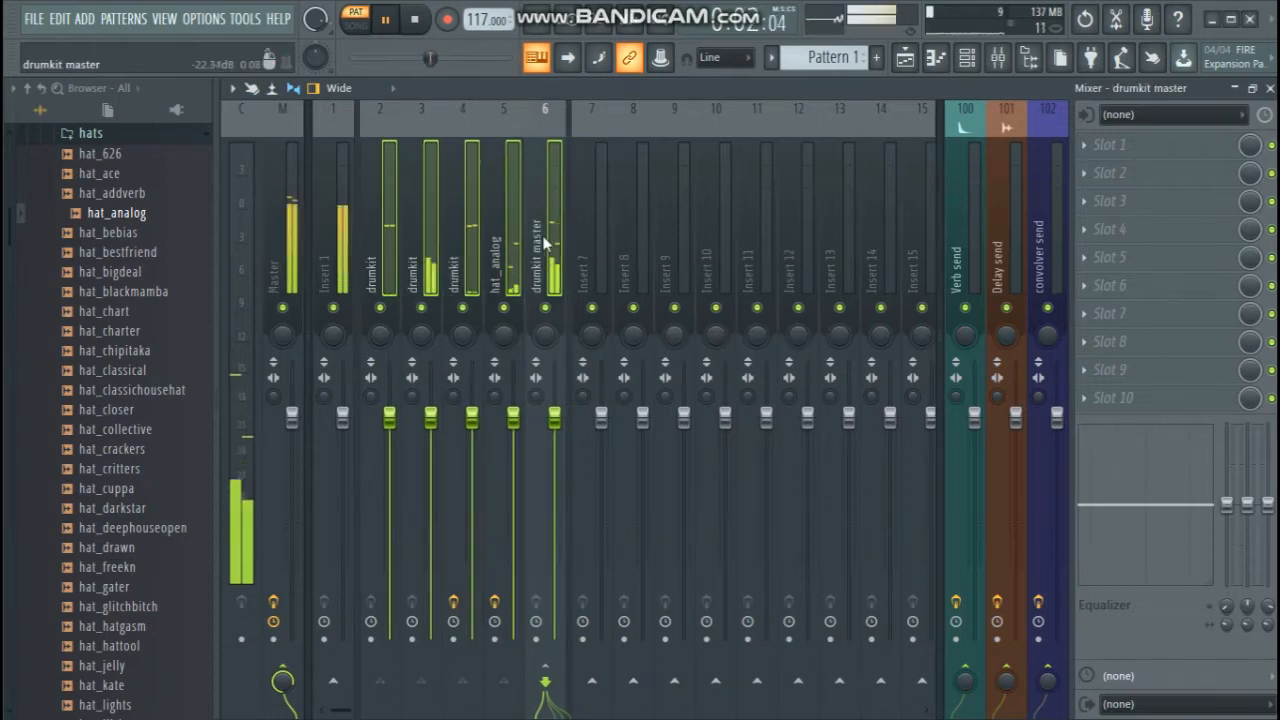
Stop playback, load Maximus on the drumkit master track and browse its presets without choosing one
{"action": "left_click", "coordinate": [581, 242]}
{"action": "left_click", "coordinate": [543, 243]}
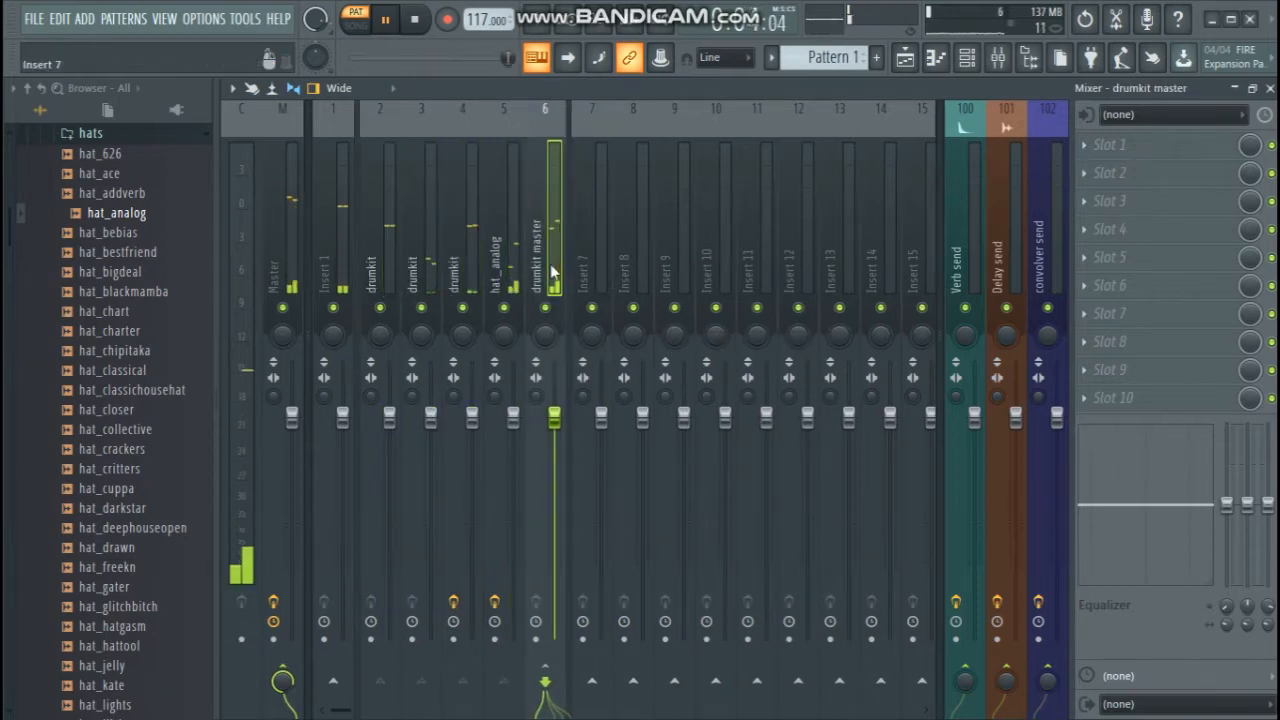
{"action": "key", "text": "space"}
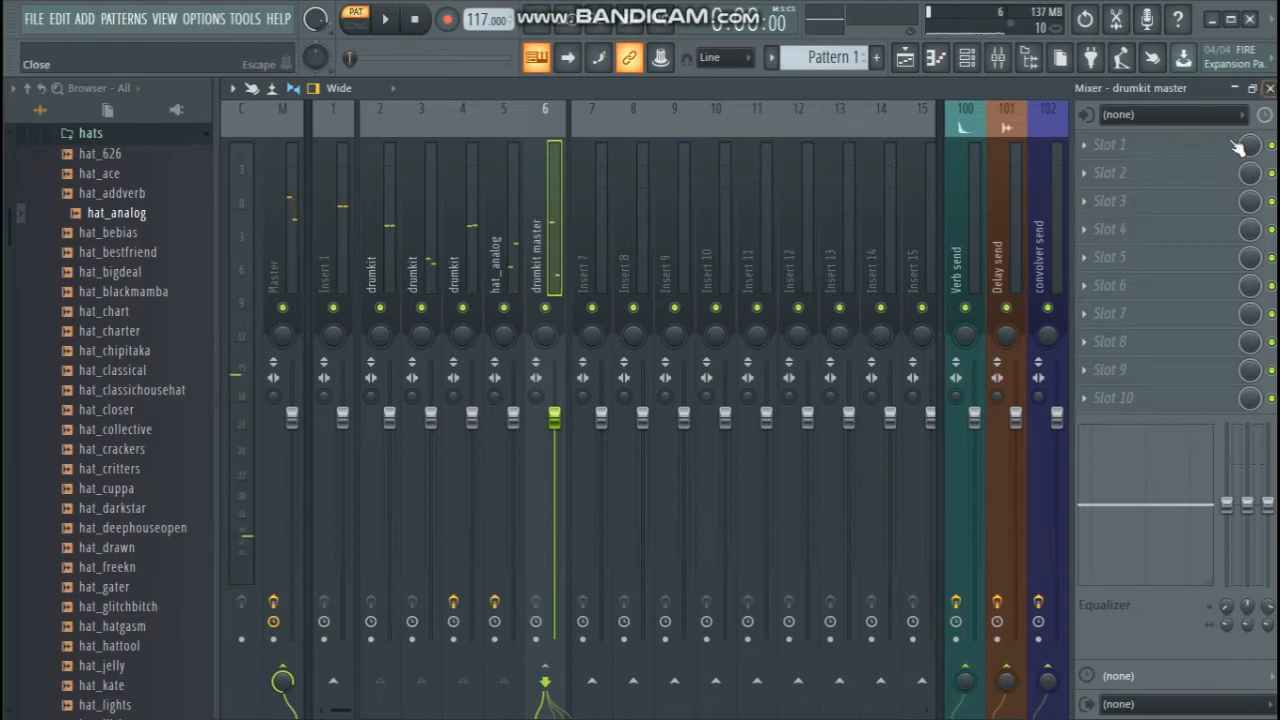
{"action": "left_click", "coordinate": [1158, 147]}
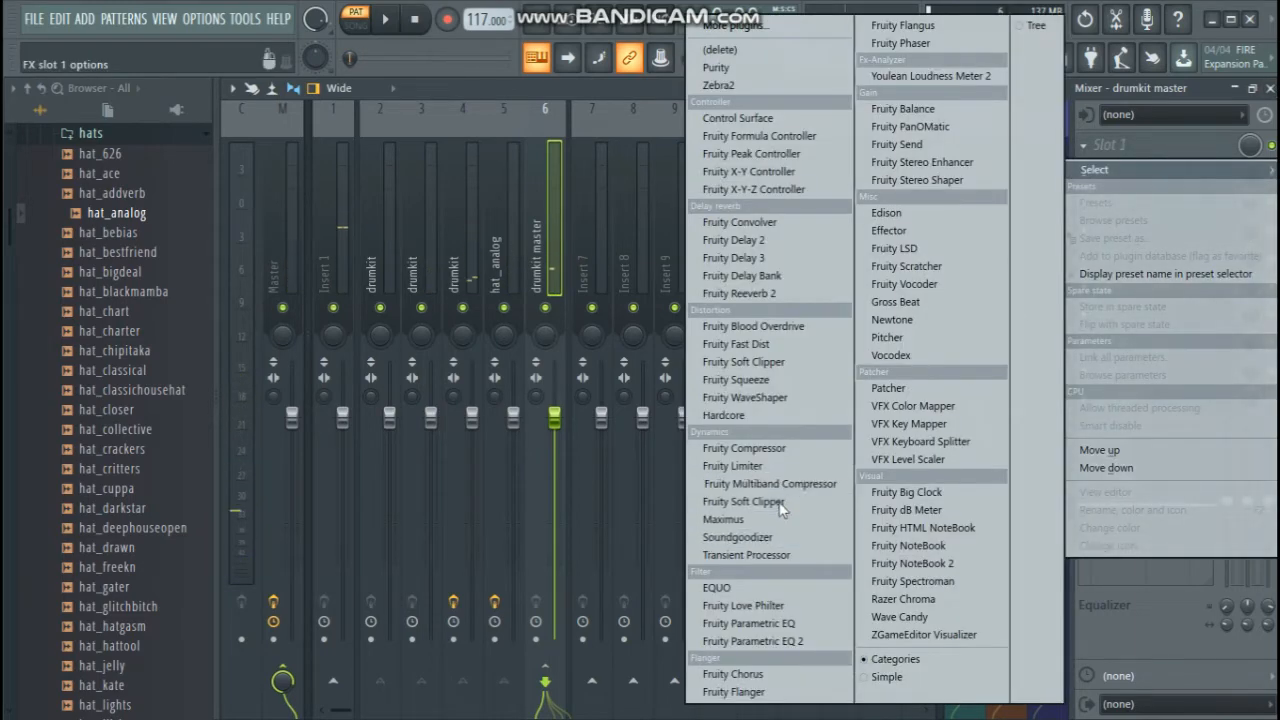
{"action": "left_click", "coordinate": [748, 519]}
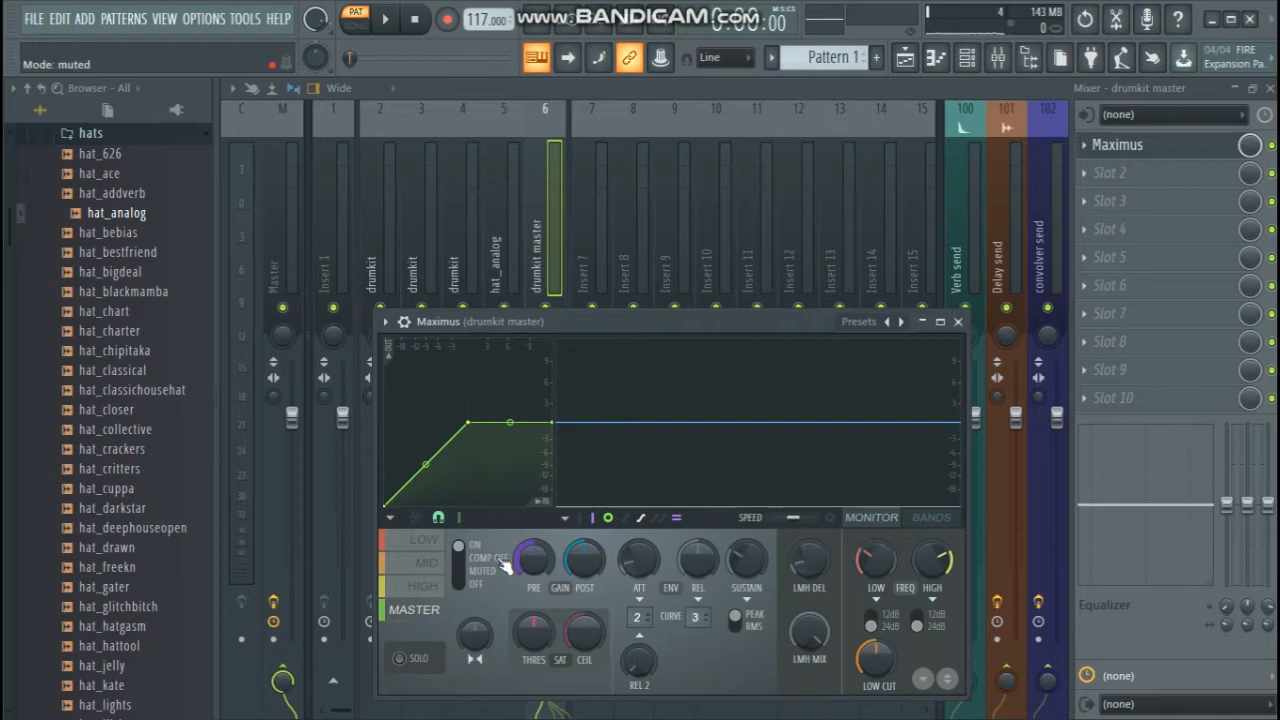
{"action": "right_click", "coordinate": [903, 323]}
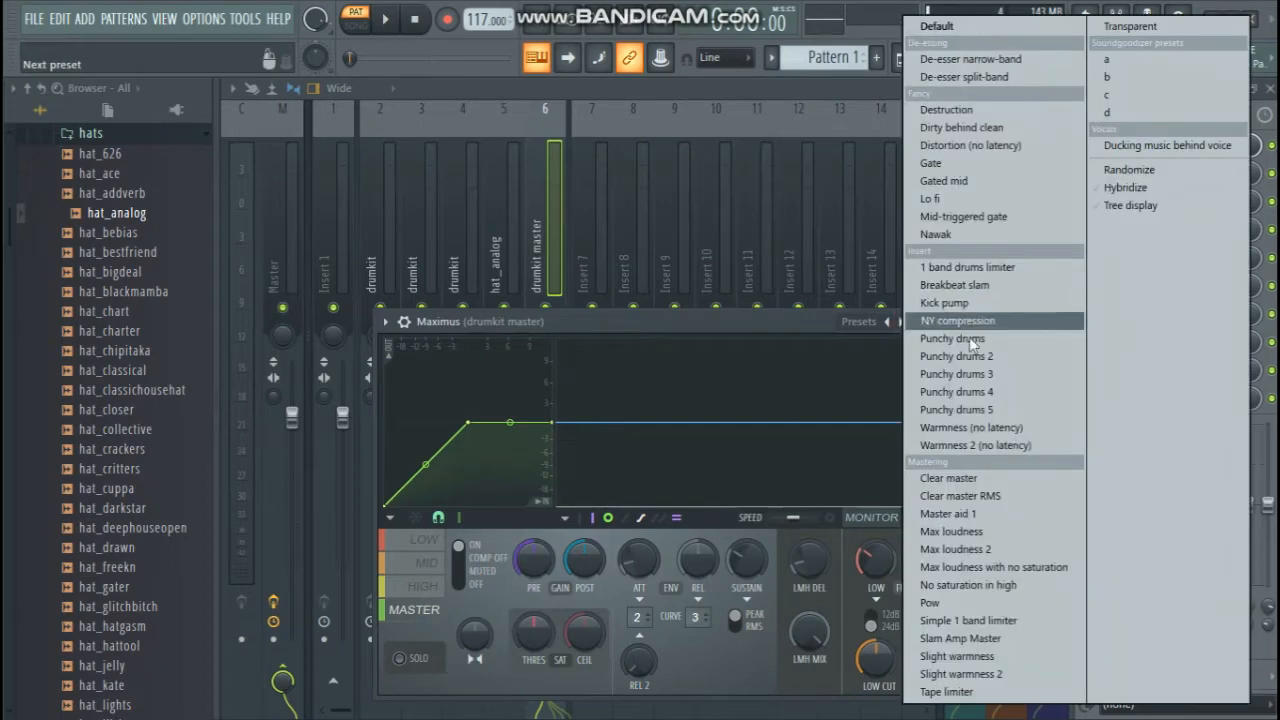
{"action": "left_click", "coordinate": [784, 330]}
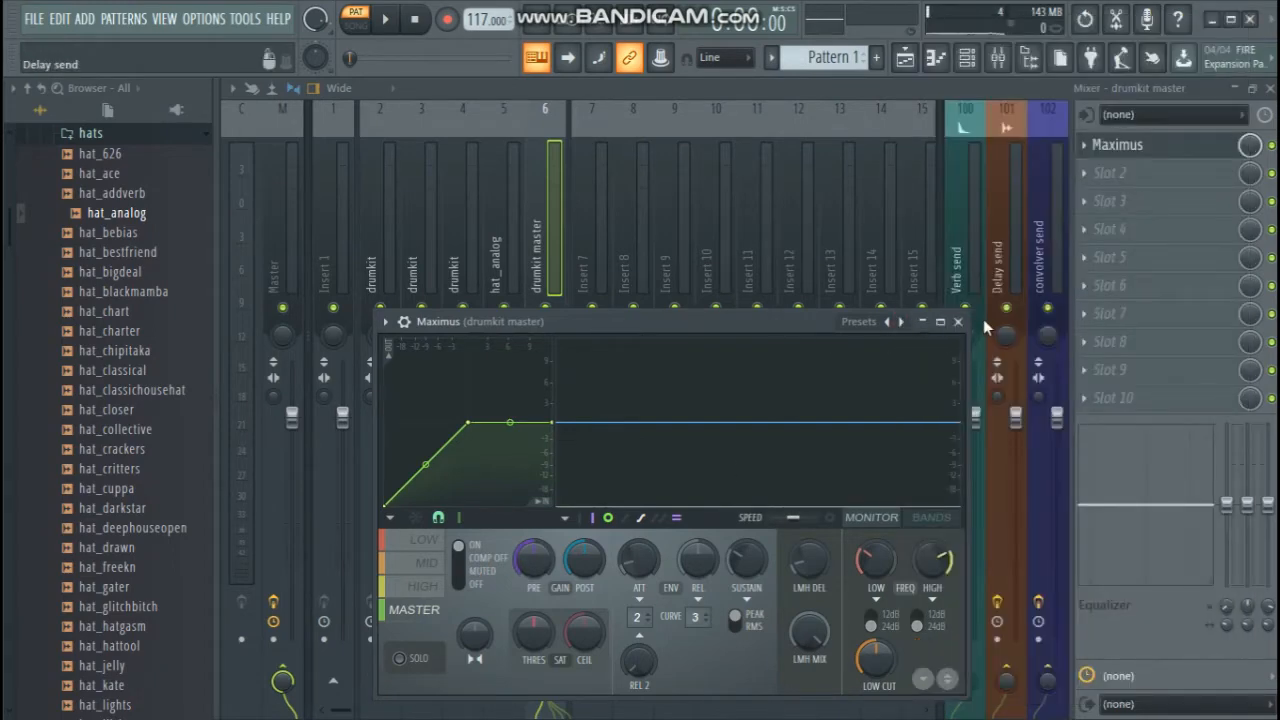
Apply the Punchy drums preset to Maximus on the drumkit master and lower that track's fader to about -4.6 dB
{"action": "left_click", "coordinate": [958, 322]}
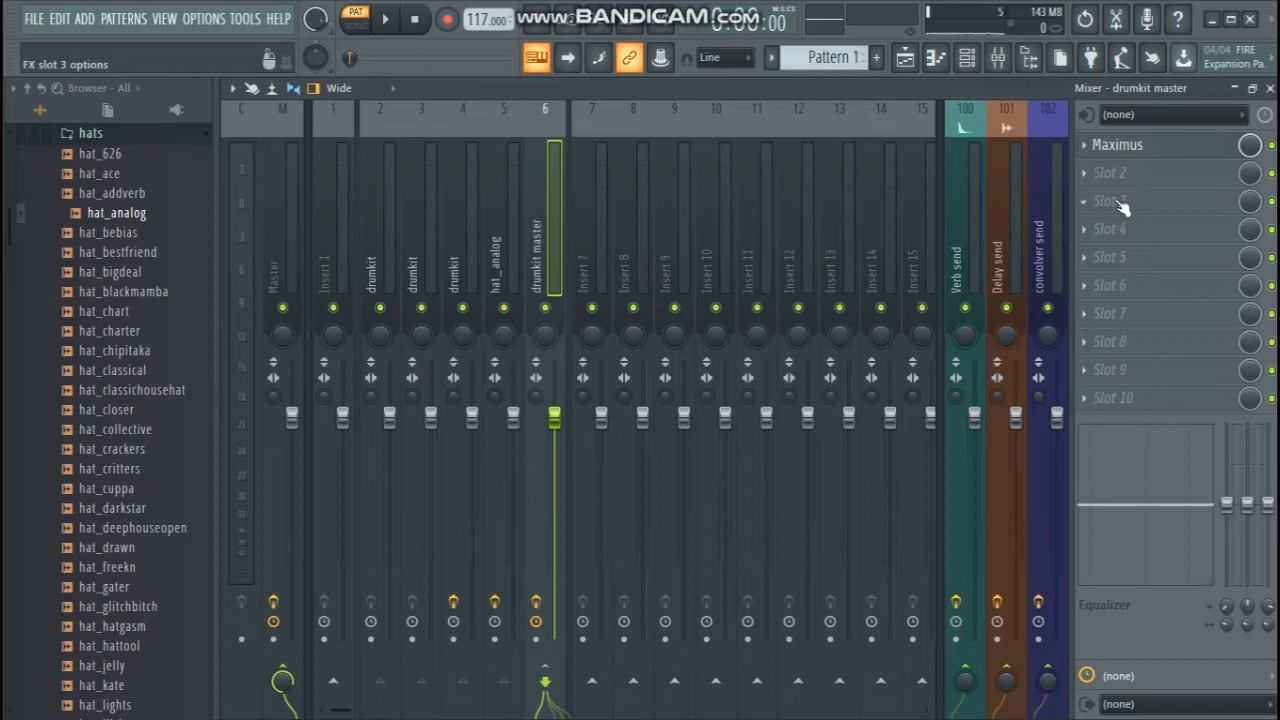
{"action": "key", "text": "space"}
{"action": "left_click", "coordinate": [1162, 150]}
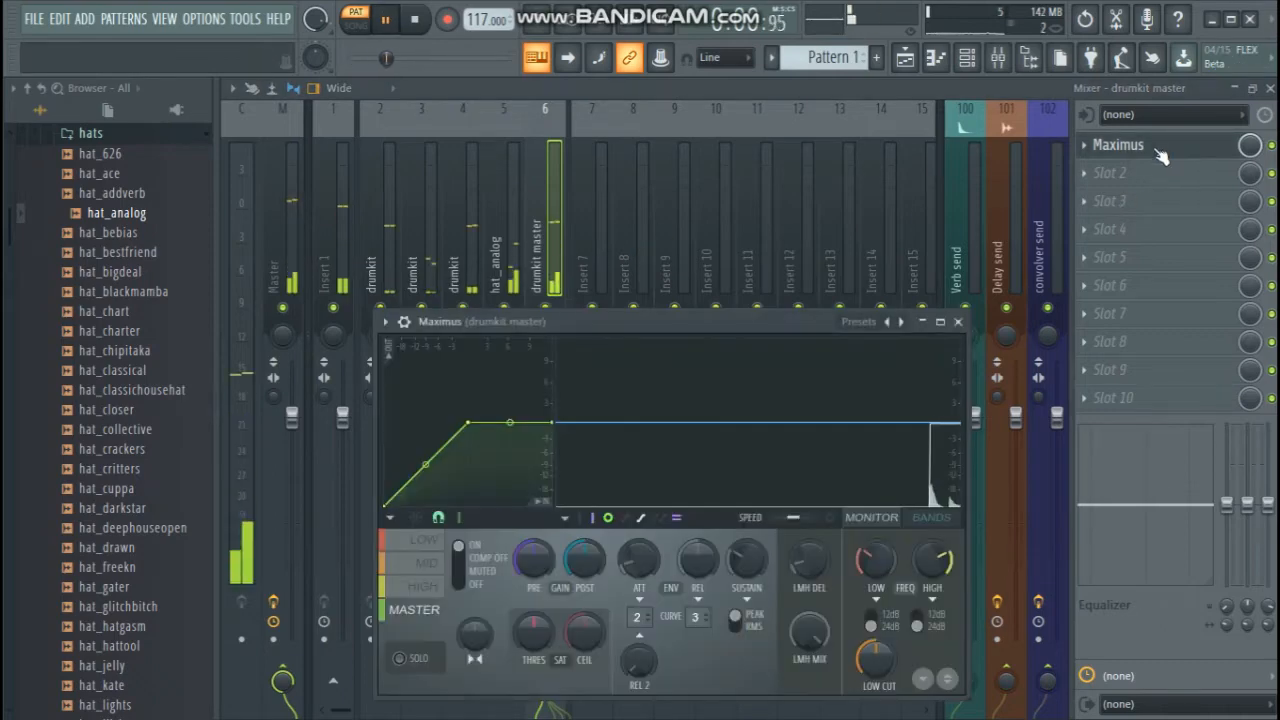
{"action": "left_click", "coordinate": [901, 322]}
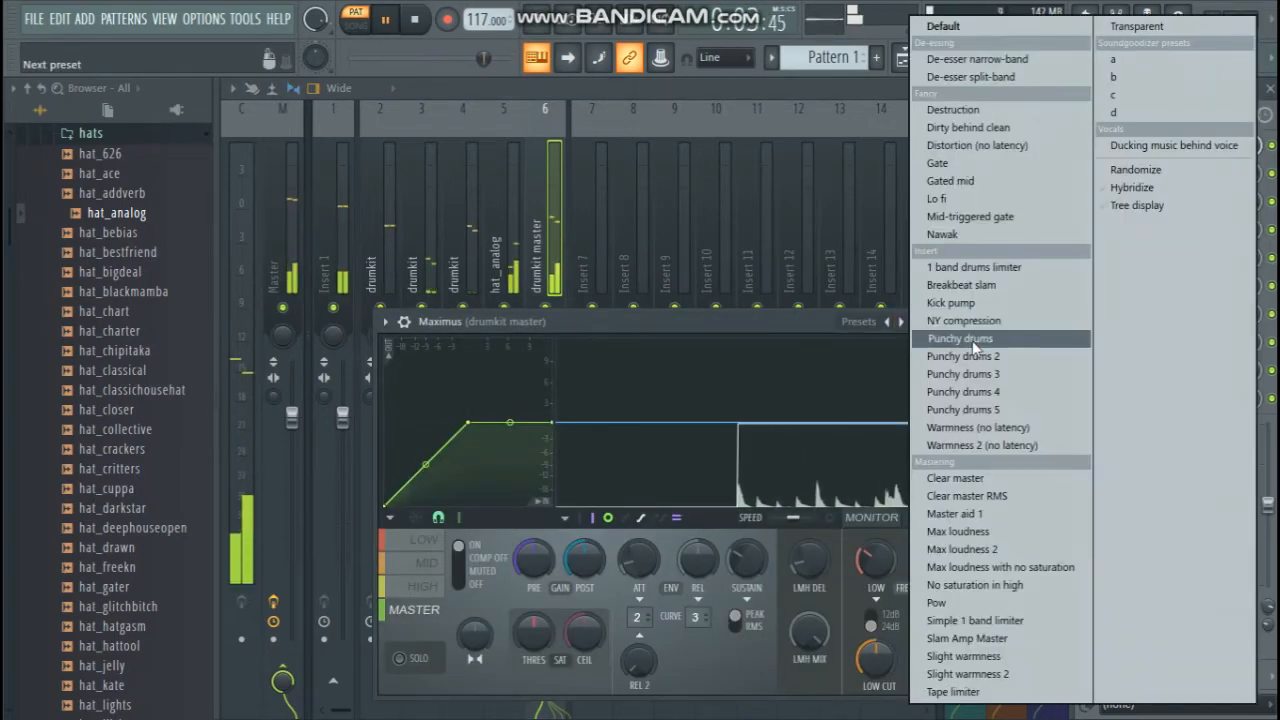
{"action": "left_click", "coordinate": [972, 343]}
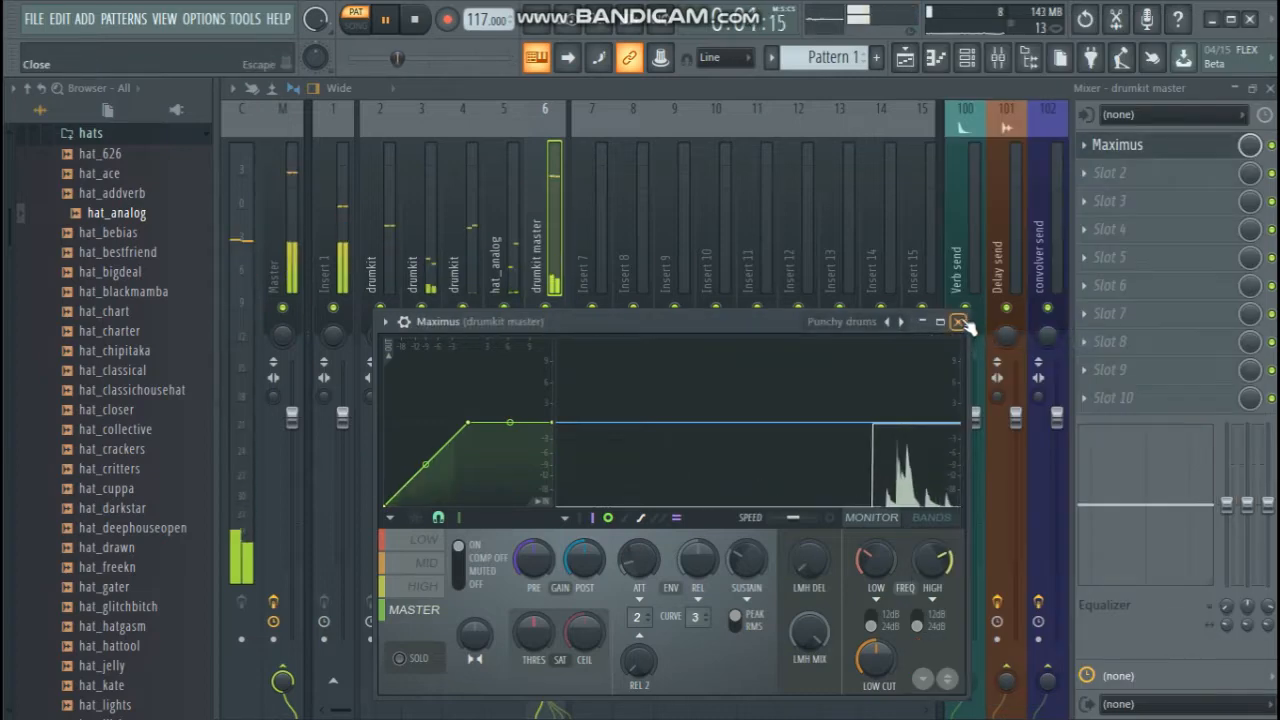
{"action": "left_click", "coordinate": [958, 322]}
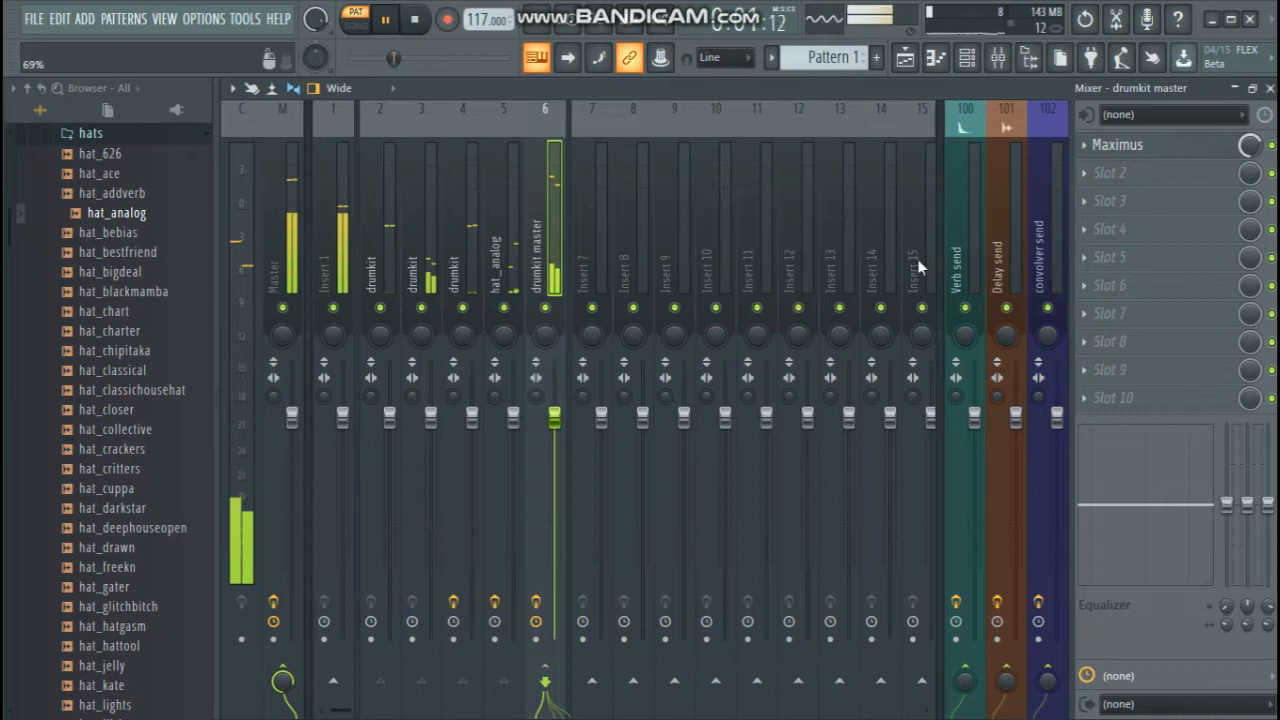
{"action": "left_click_drag", "start_coordinate": [556, 418], "coordinate": [561, 453]}
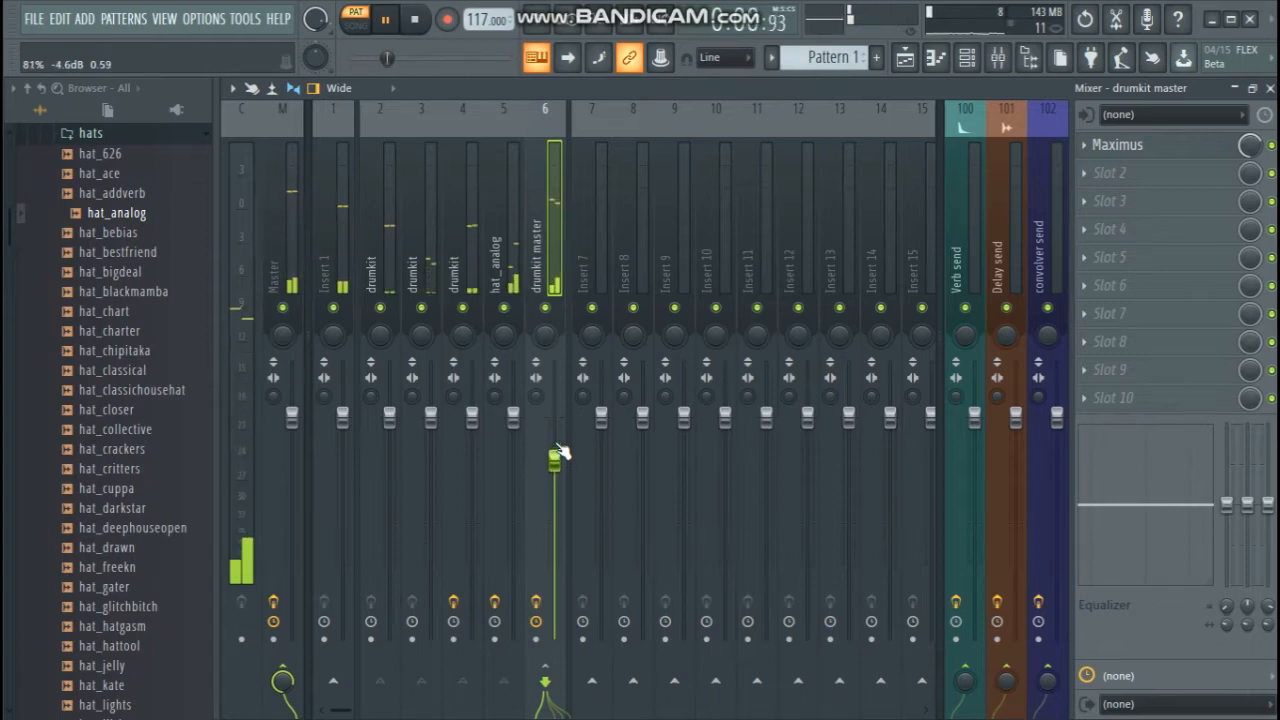
{"action": "key", "text": "space"}
Add a GMS channel to the channel rack and load Pad 1 MC from its Pads & Textures bank
{"action": "key", "text": "F6"}
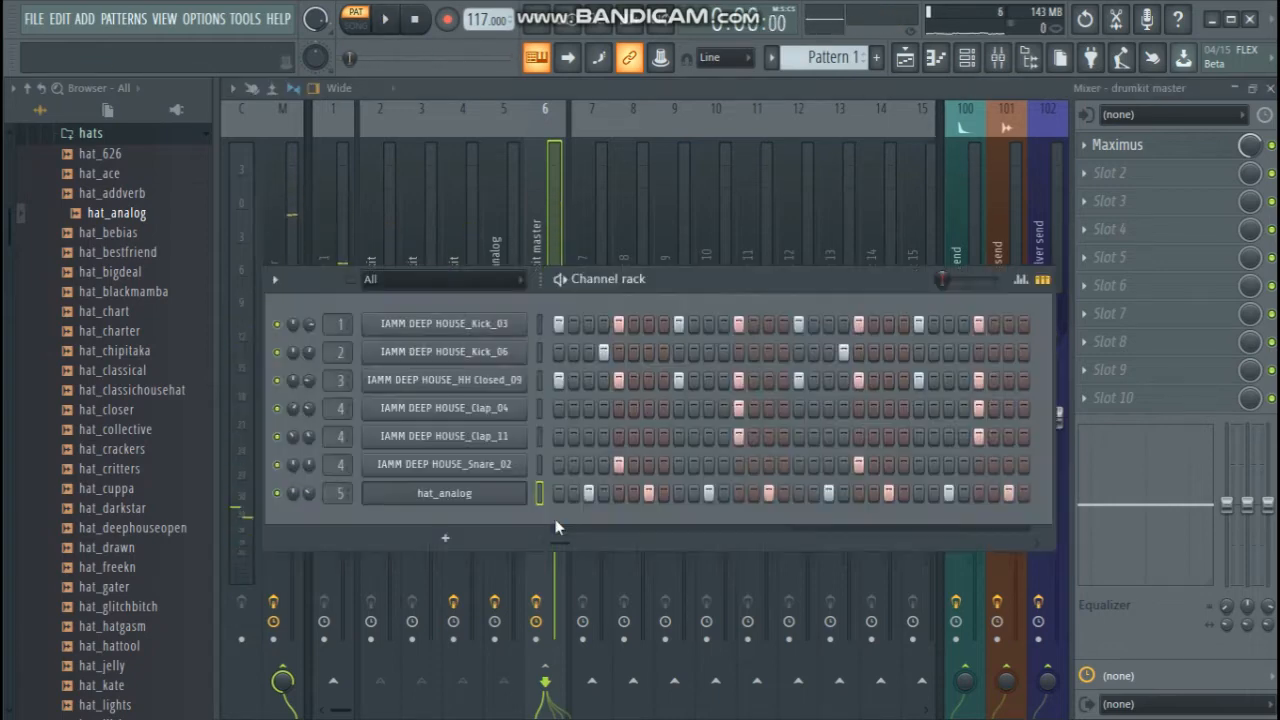
{"action": "left_click", "coordinate": [462, 536]}
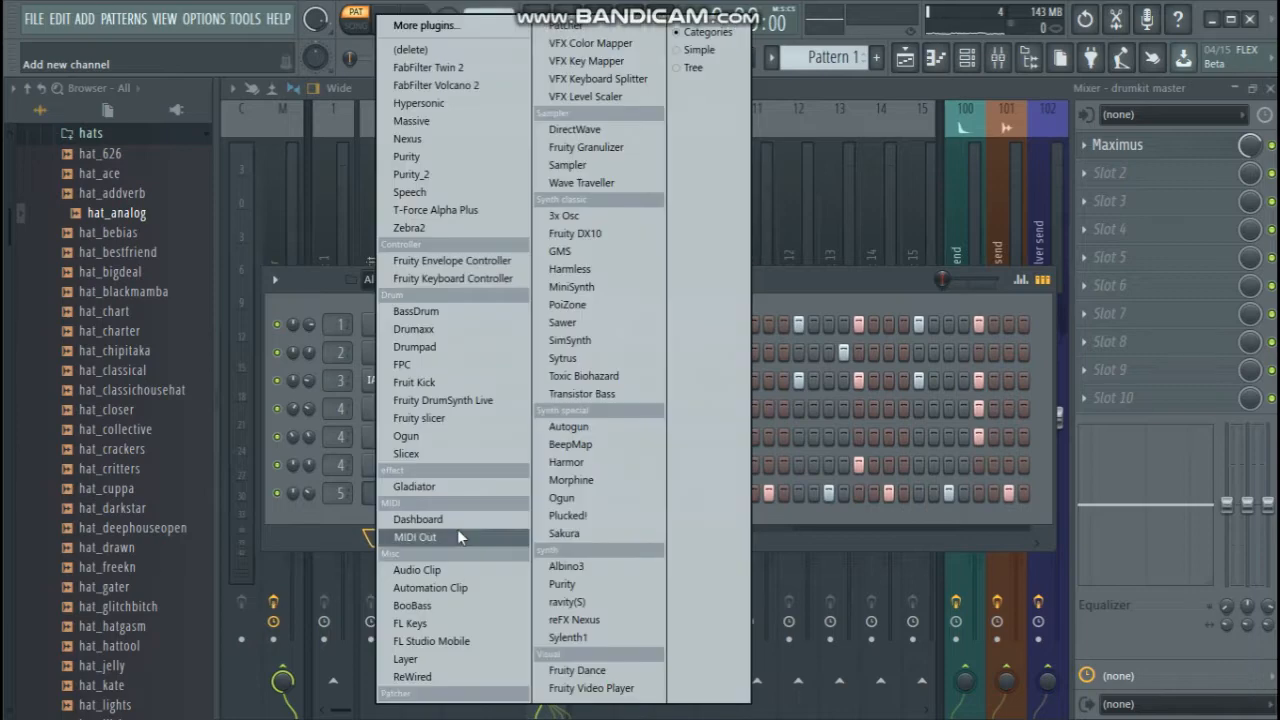
{"action": "left_click", "coordinate": [558, 253]}
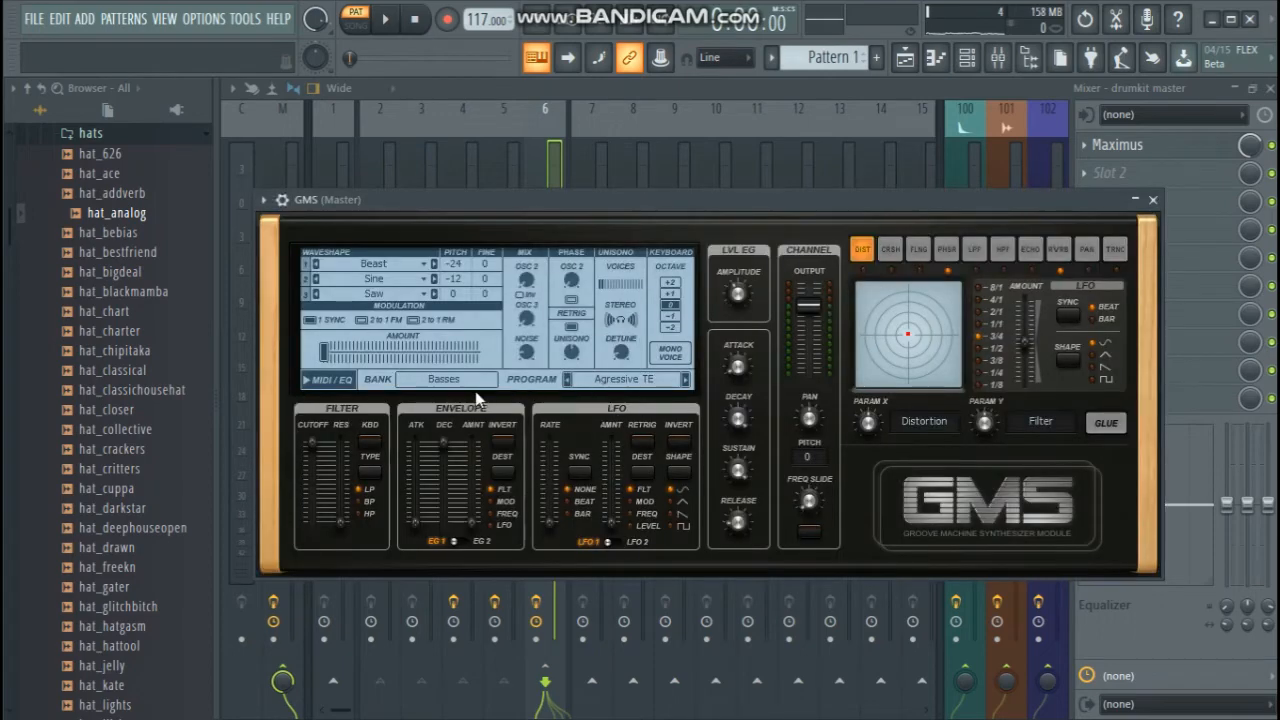
{"action": "left_click", "coordinate": [484, 382]}
{"action": "left_click", "coordinate": [591, 392]}
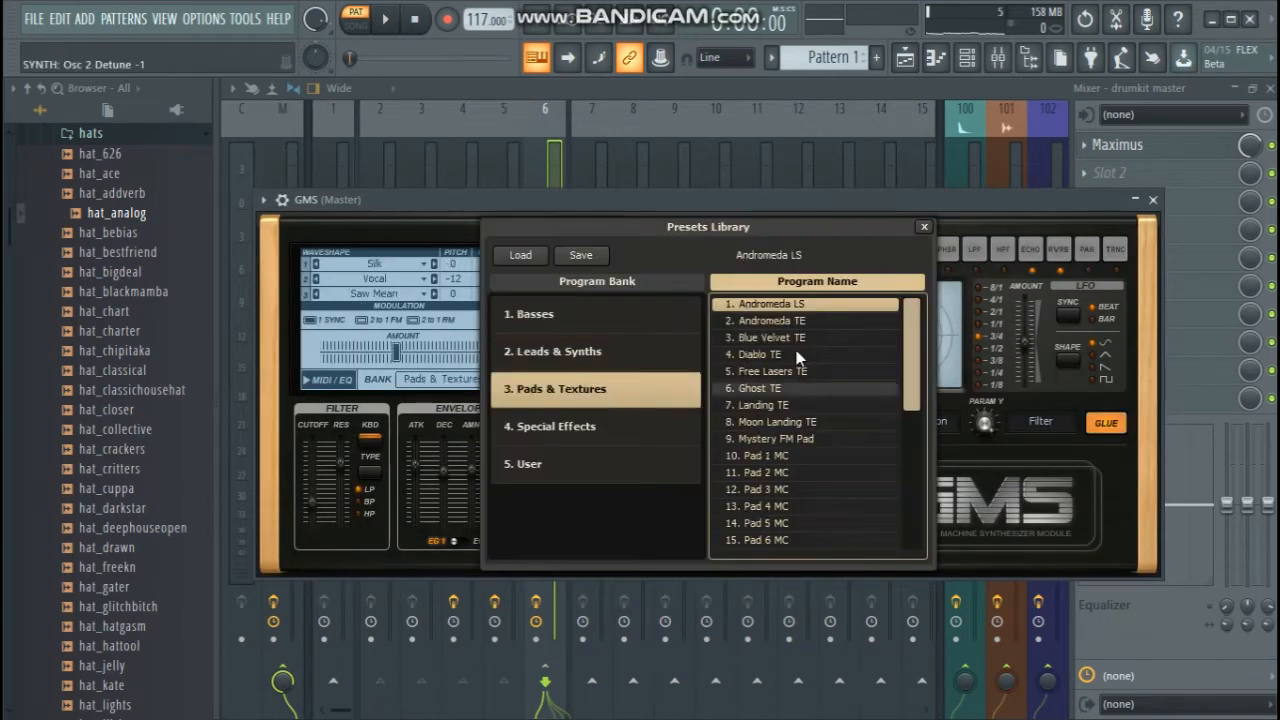
{"action": "left_click", "coordinate": [796, 440]}
{"action": "left_click", "coordinate": [797, 456]}
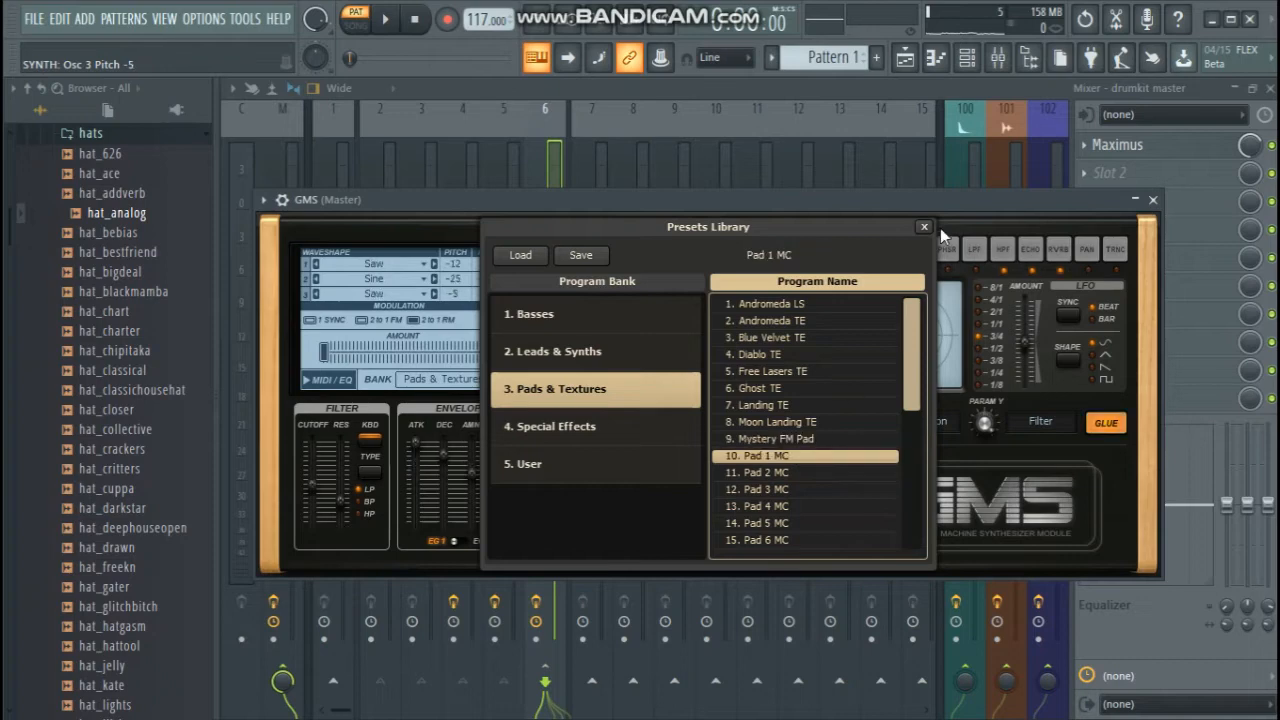
{"action": "left_click", "coordinate": [1153, 200]}
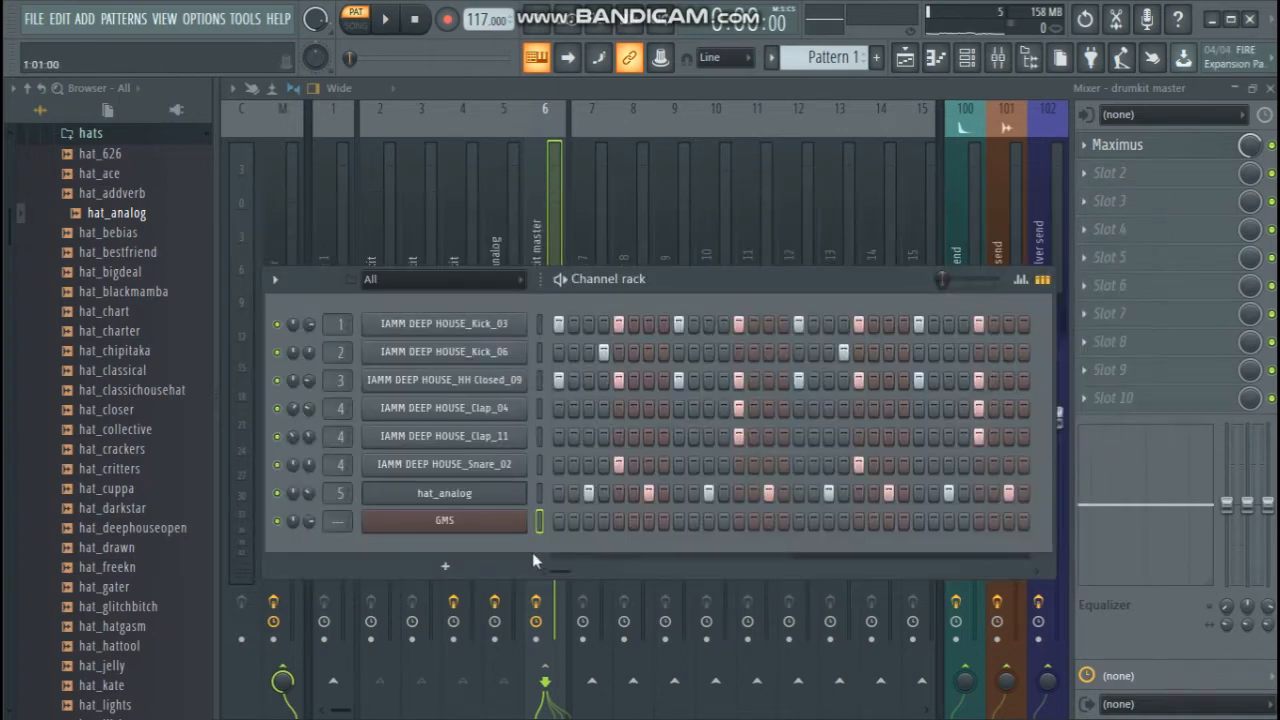
Open the GMS channel's piano roll, place short G#4 and C5 notes at the start of bar 1, and audition them
{"action": "right_click", "coordinate": [478, 520]}
{"action": "left_click", "coordinate": [369, 553]}
{"action": "right_click", "coordinate": [515, 527]}
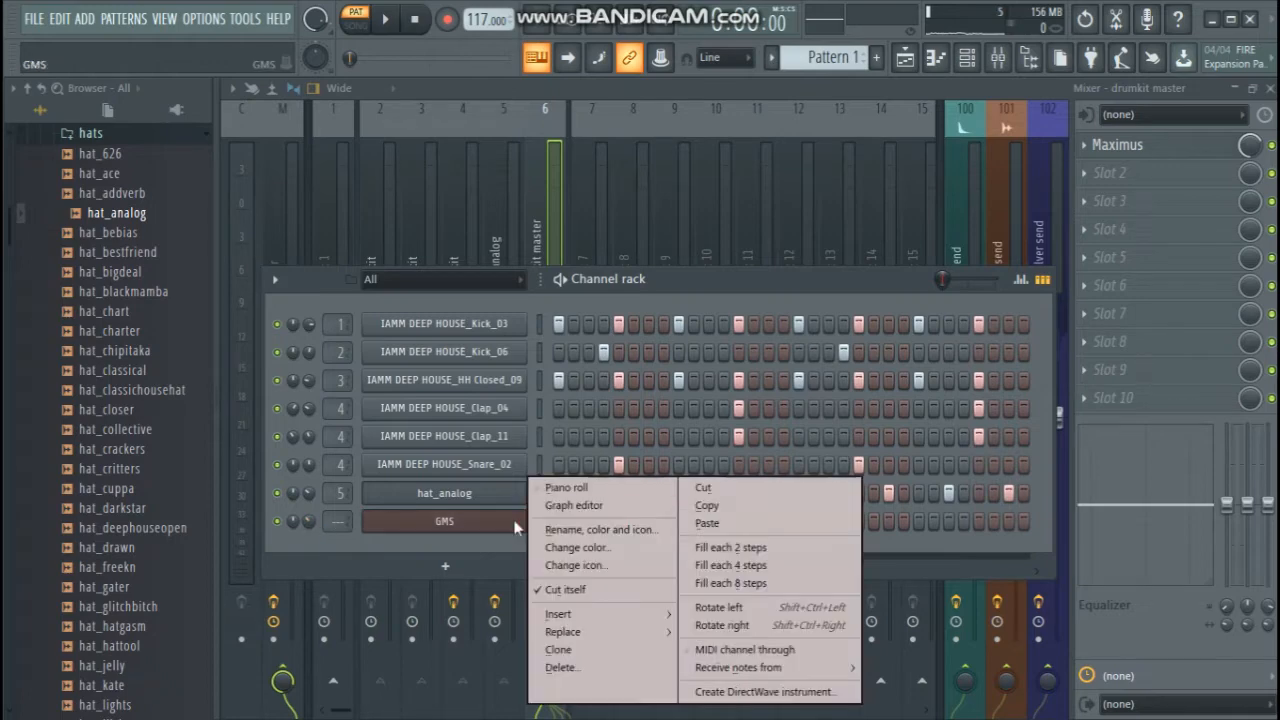
{"action": "left_click", "coordinate": [576, 490]}
{"action": "scroll", "coordinate": [414, 387], "scroll_direction": "down", "scroll_amount": 4}
{"action": "left_click_drag", "start_coordinate": [360, 374], "coordinate": [312, 273]}
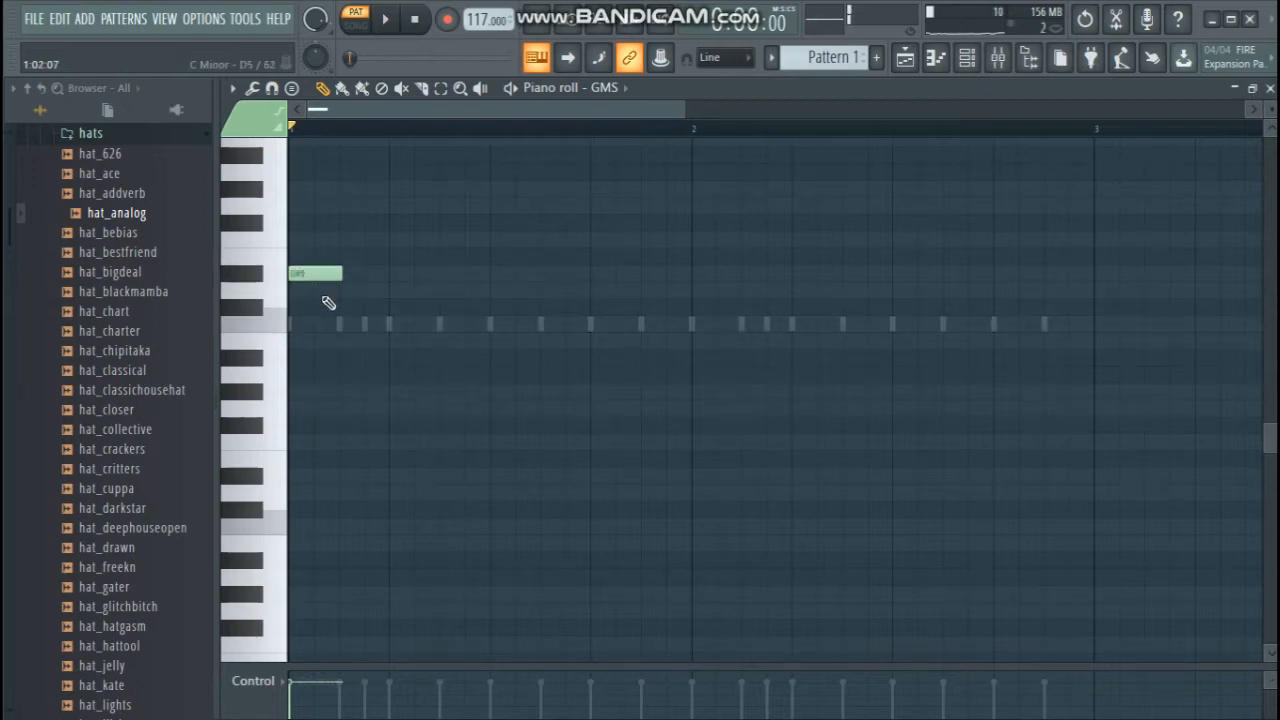
{"action": "scroll", "coordinate": [330, 310], "scroll_direction": "up", "scroll_amount": 1}
{"action": "left_click", "coordinate": [350, 308]}
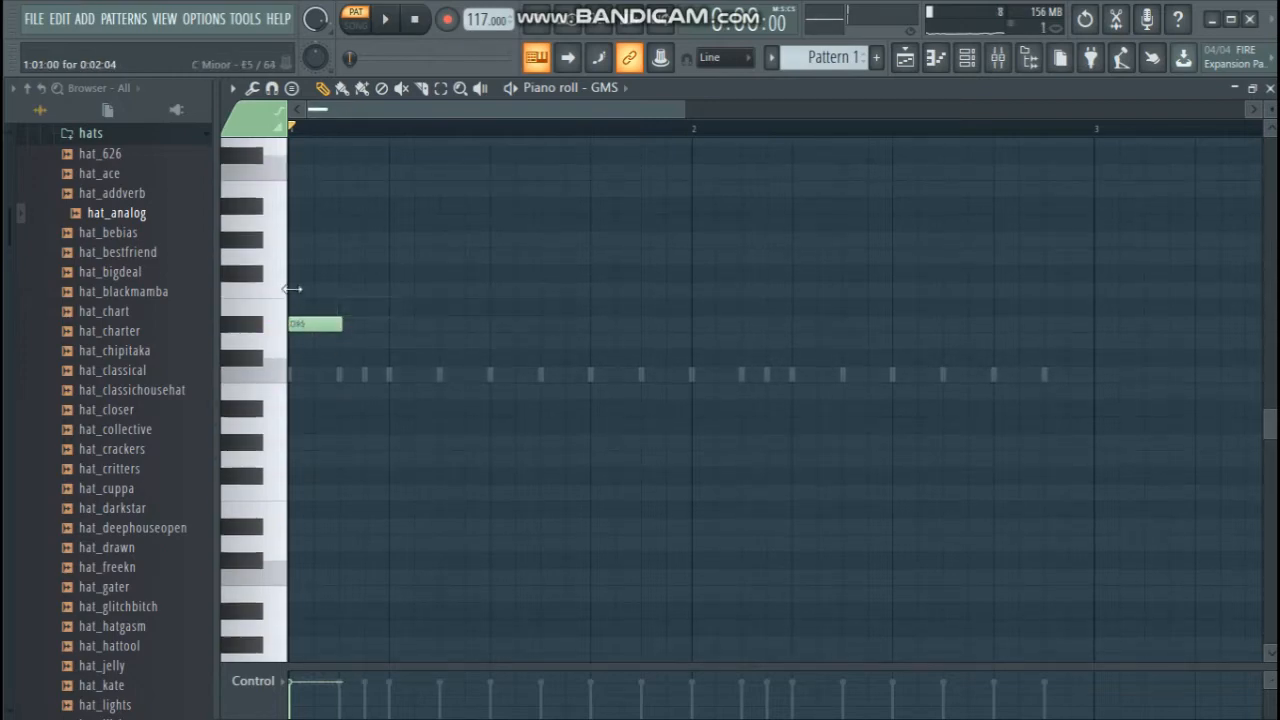
{"action": "left_click_drag", "start_coordinate": [312, 269], "coordinate": [279, 445]}
{"action": "key", "text": "space"}
{"action": "key", "text": "space"}
{"action": "key", "text": "space"}
{"action": "key", "text": "space"}
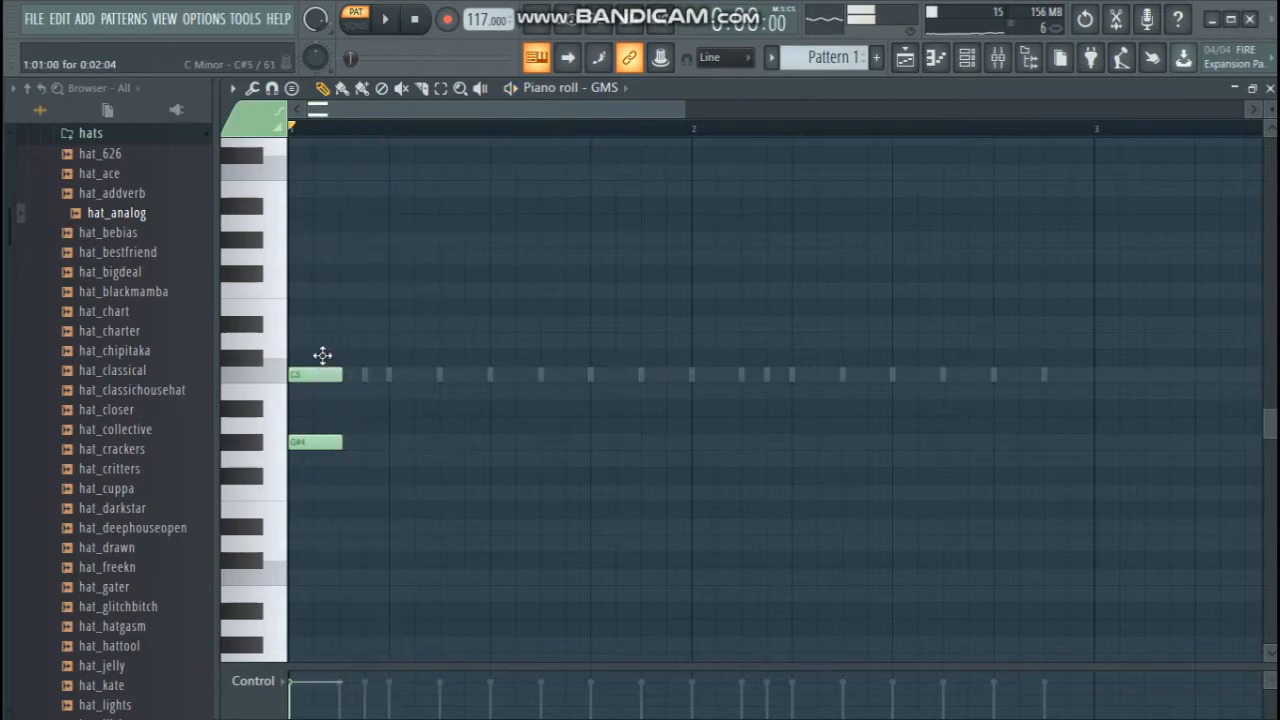
Lower the C5 note to B4 and add a D#5 note above it, auditioning the G# minor chord
{"action": "left_click_drag", "start_coordinate": [321, 360], "coordinate": [322, 389]}
{"action": "key", "text": "space"}
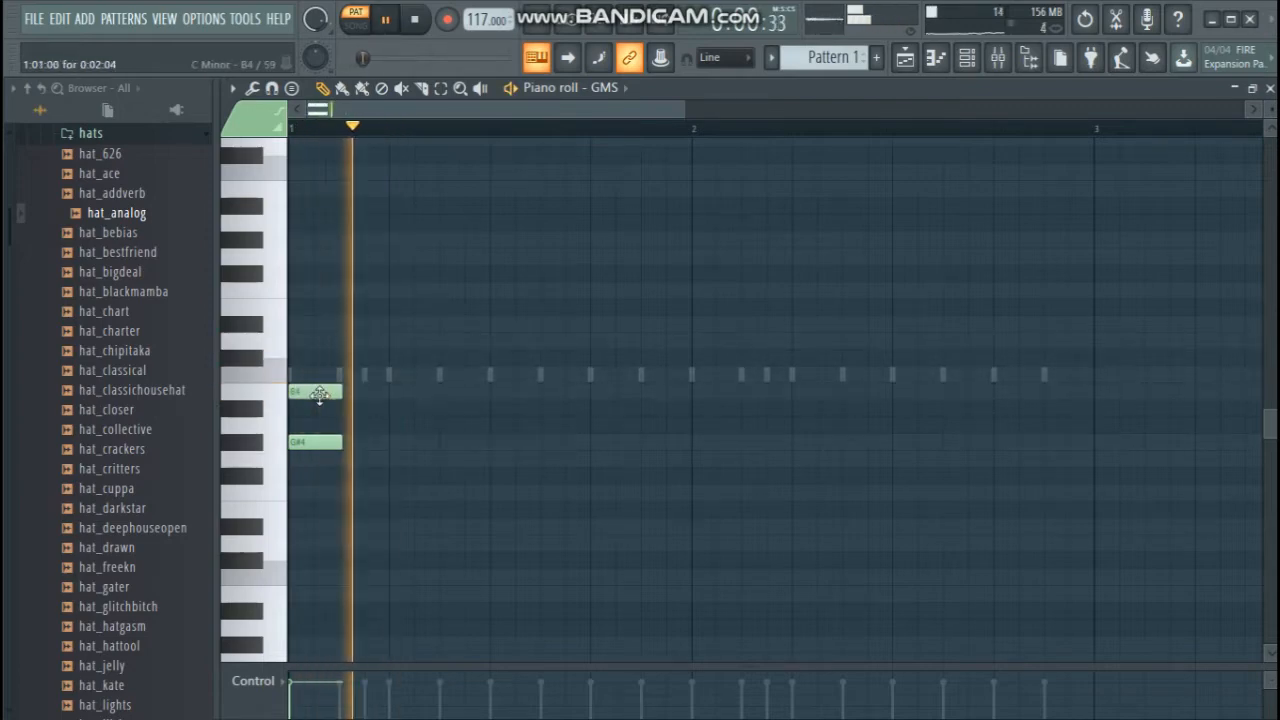
{"action": "key", "text": "space"}
{"action": "left_click_drag", "start_coordinate": [304, 291], "coordinate": [312, 336]}
{"action": "key", "text": "space"}
{"action": "key", "text": "space"}
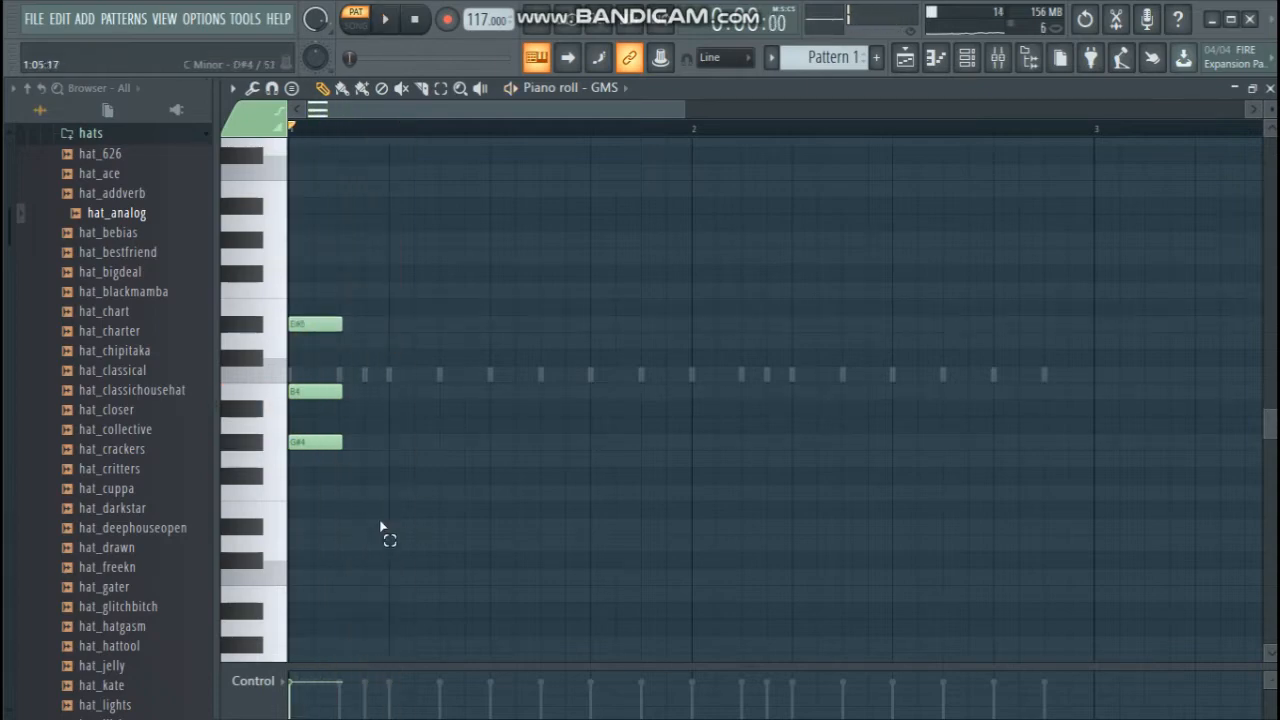
Select the three chord notes, shorten them to two steps and audition the result
{"action": "left_click_drag", "start_coordinate": [392, 538], "coordinate": [262, 299]}
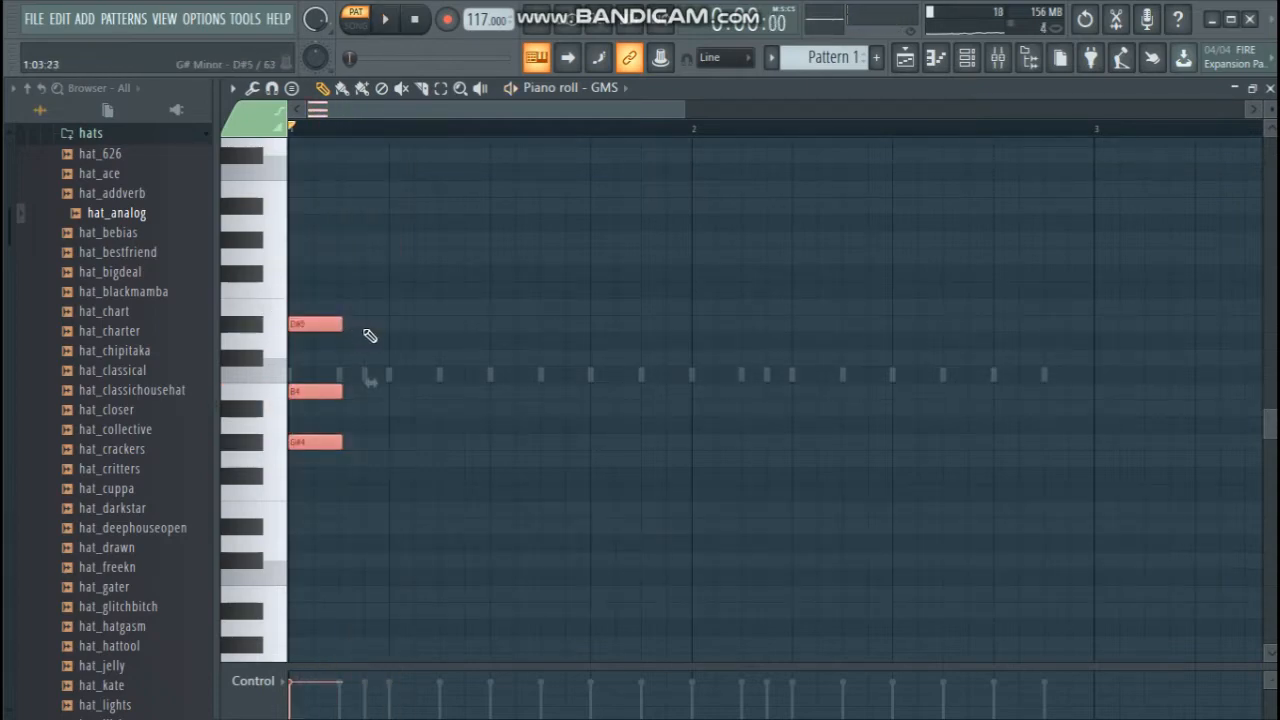
{"action": "key", "text": "space"}
{"action": "key", "text": "space"}
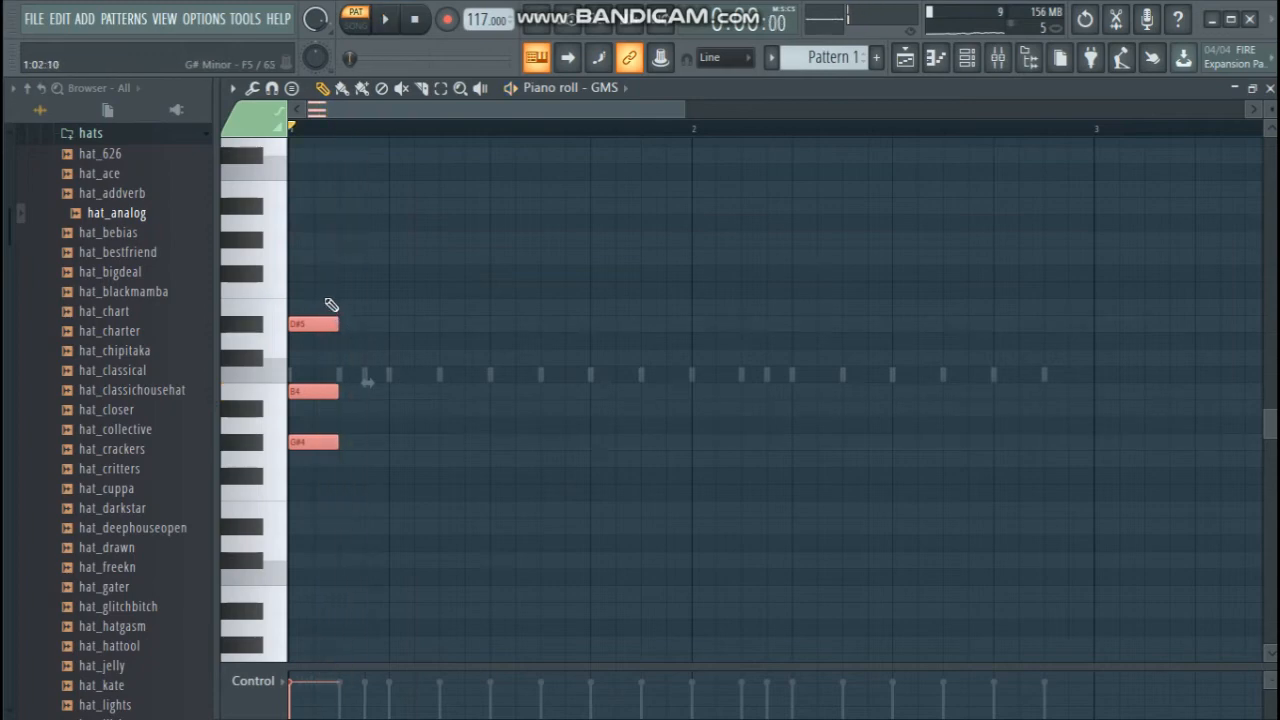
Cut the GMS channel's chord notes from Pattern 1
{"action": "left_click", "coordinate": [978, 60]}
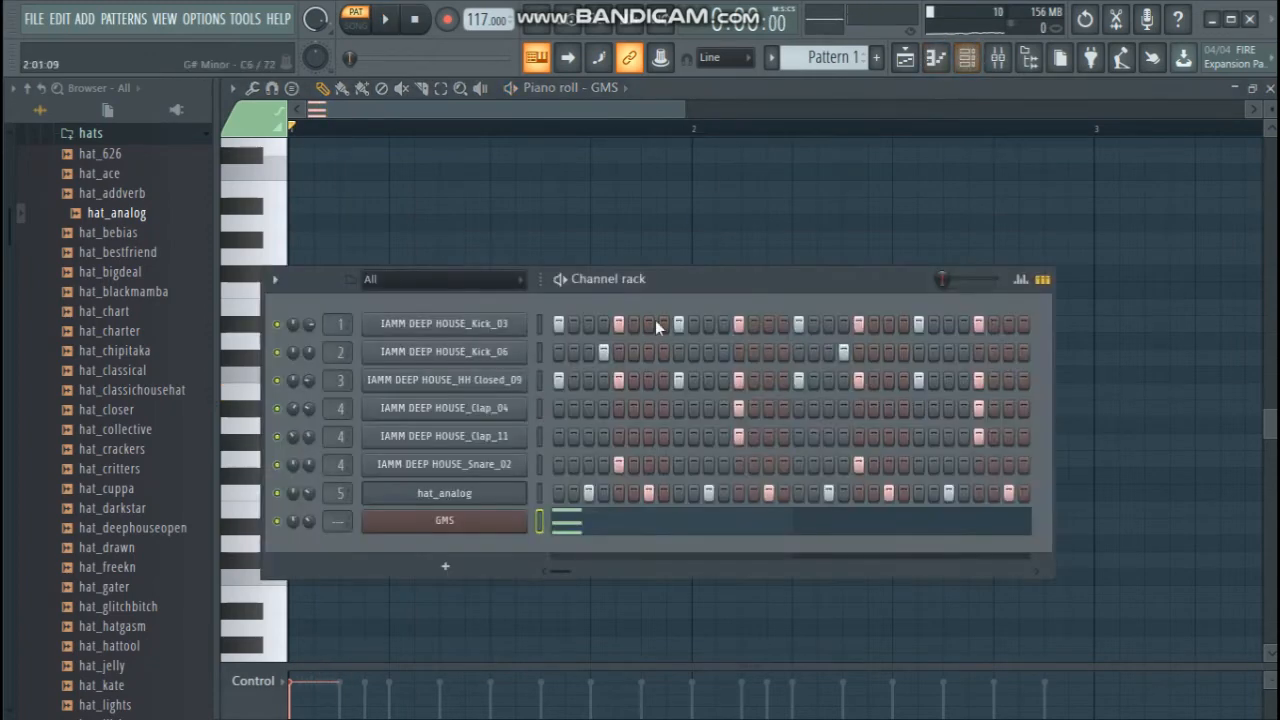
{"action": "right_click", "coordinate": [522, 521]}
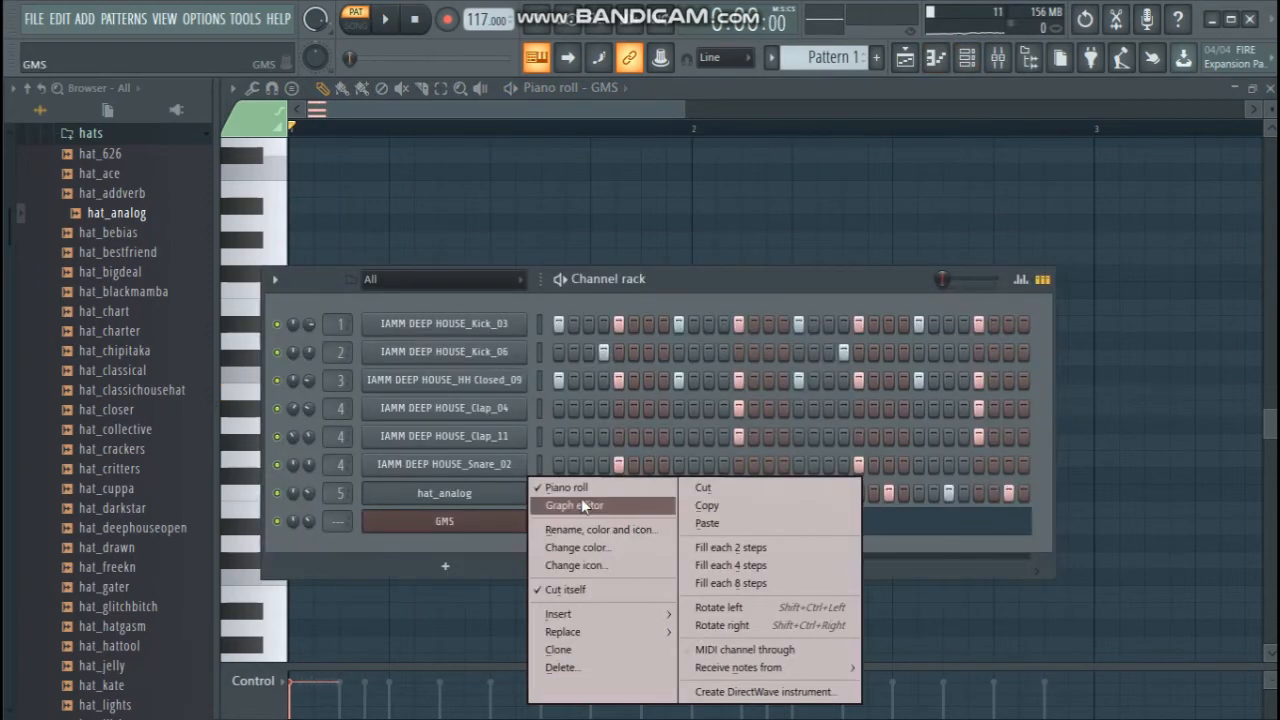
{"action": "left_click", "coordinate": [700, 486]}
Lay two Pattern 1 clips end to end on playlist Track 1 and place a new Pattern 2 clip on Track 2
{"action": "left_click", "coordinate": [908, 60]}
{"action": "left_click", "coordinate": [494, 169]}
{"action": "left_click_drag", "start_coordinate": [511, 169], "coordinate": [609, 180]}
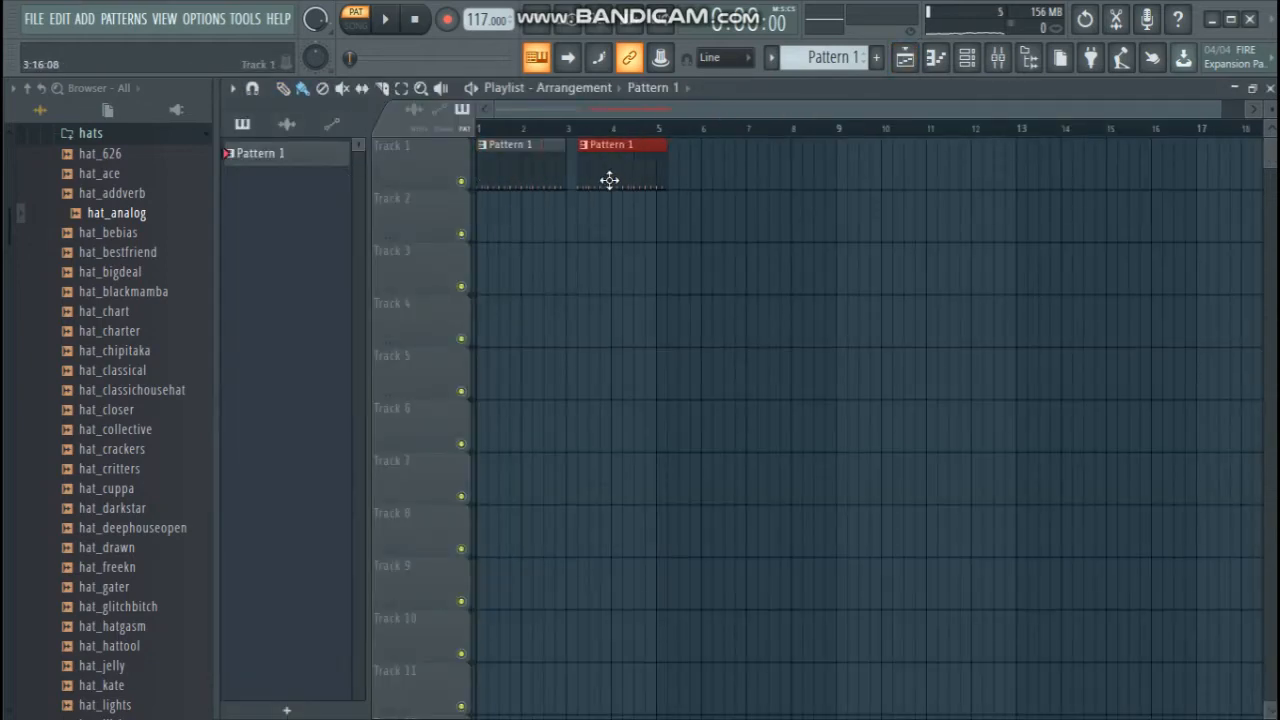
{"action": "scroll", "coordinate": [845, 54], "scroll_direction": "up", "scroll_amount": 1}
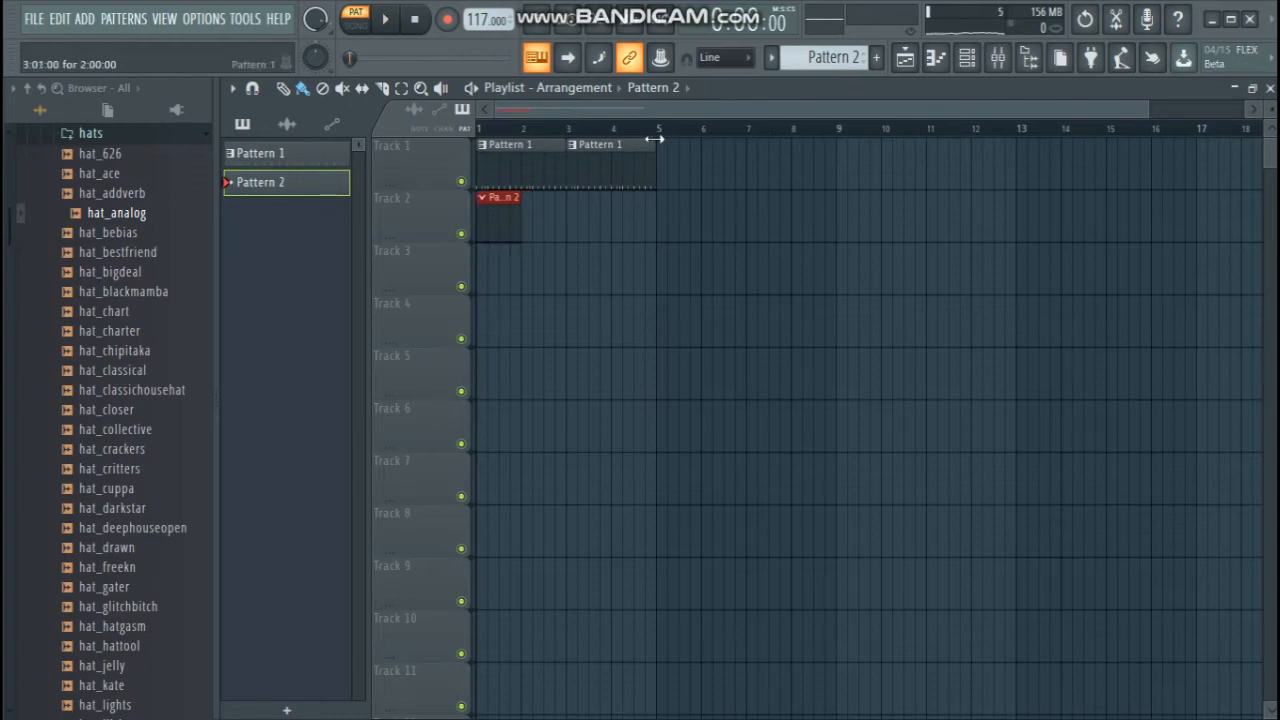
Paste the chord into the GMS channel of Pattern 2 and open its piano roll
{"action": "left_click", "coordinate": [966, 57]}
{"action": "key", "text": "ctrl+v"}
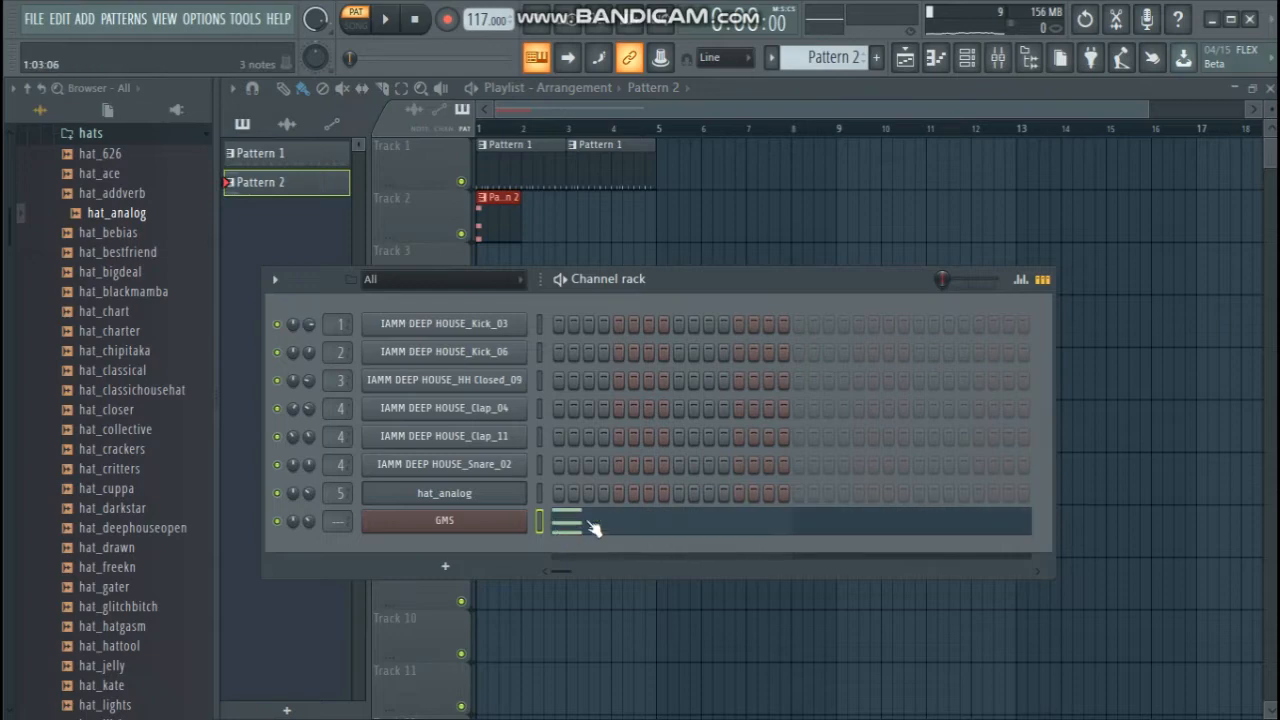
{"action": "left_click", "coordinate": [594, 528]}
Switch to song mode, extend the three selected chord notes to one full bar and audition them
{"action": "left_click_drag", "start_coordinate": [393, 500], "coordinate": [318, 281]}
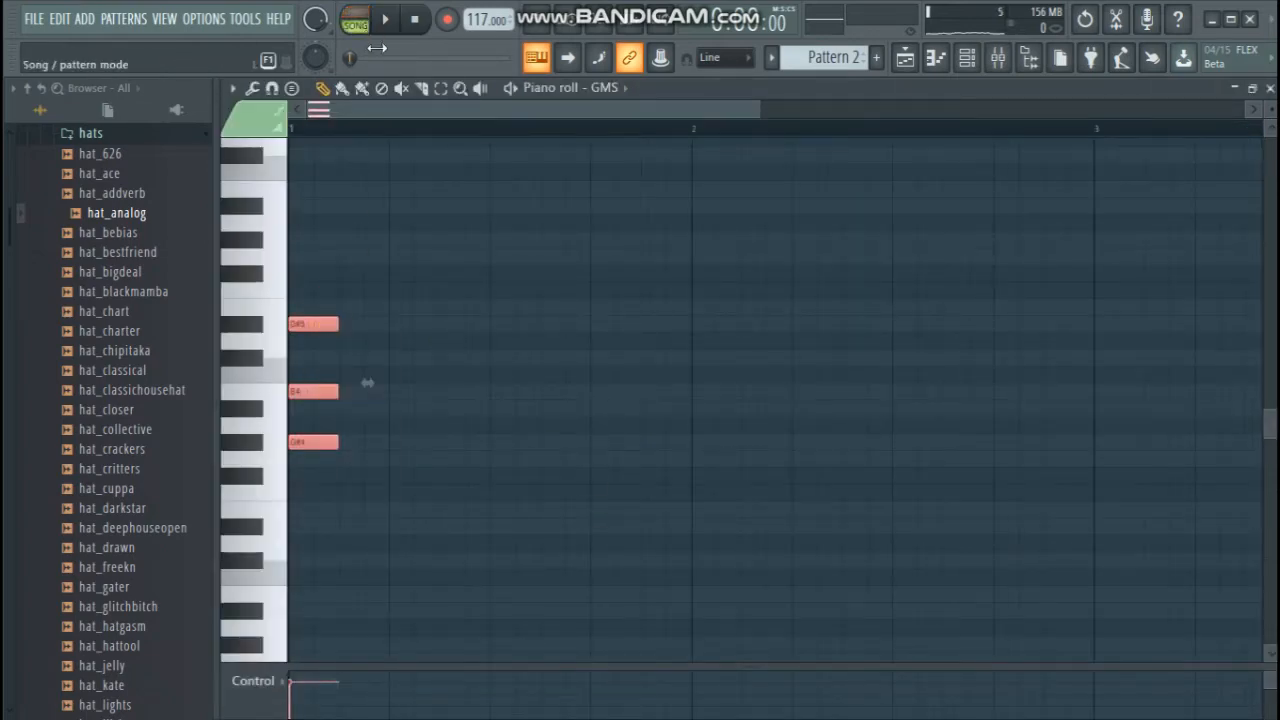
{"action": "key", "text": "space"}
{"action": "left_click_drag", "start_coordinate": [338, 324], "coordinate": [656, 330]}
{"action": "key", "text": "space"}
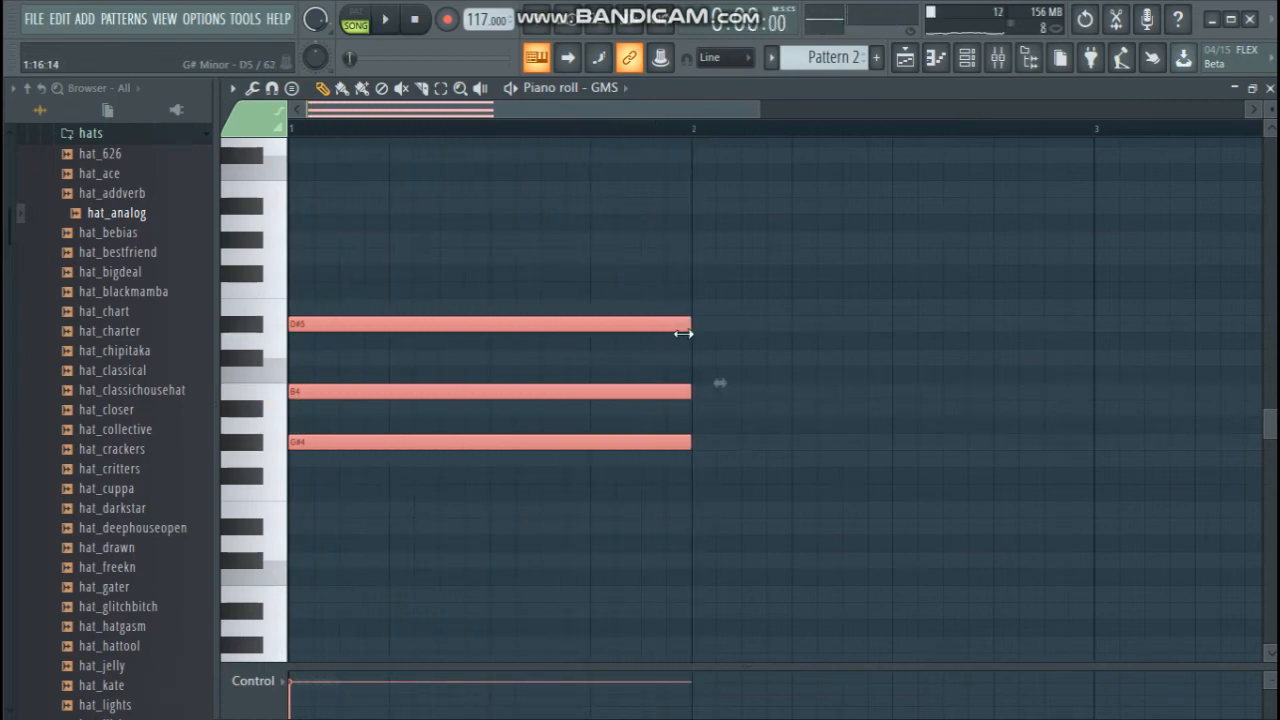
{"action": "scroll", "coordinate": [660, 135], "scroll_direction": "down", "scroll_amount": 3}
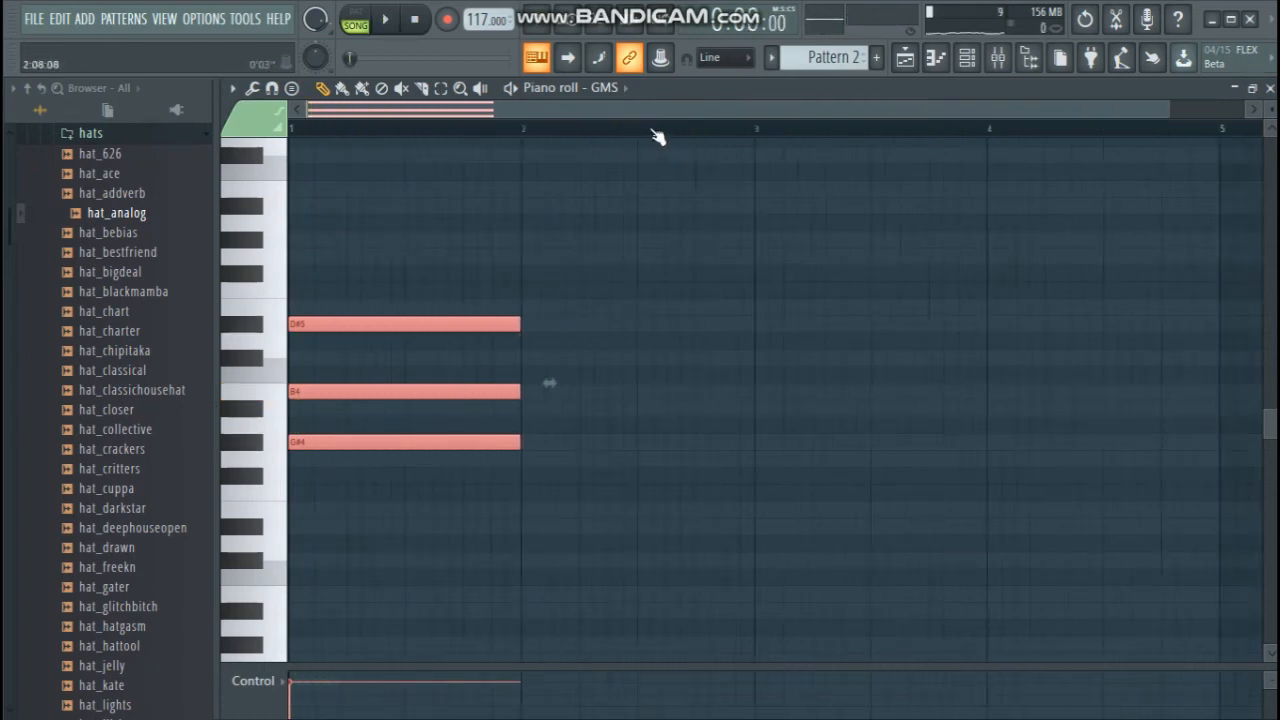
{"action": "key", "text": "space"}
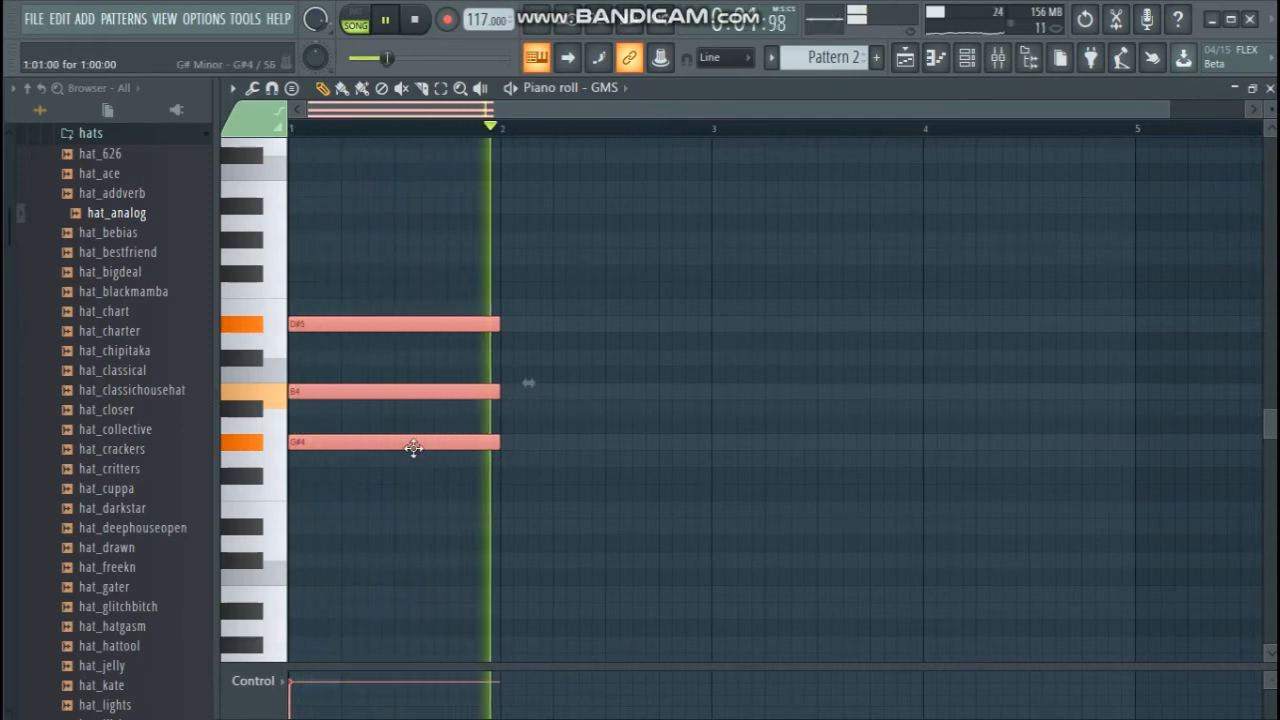
{"action": "key", "text": "space"}
Duplicate the chord into bar 2, transpose it down to start on E4, and raise its G4 note to G#4
{"action": "key", "text": "ctrl+b"}
{"action": "left_click_drag", "start_coordinate": [627, 448], "coordinate": [628, 510]}
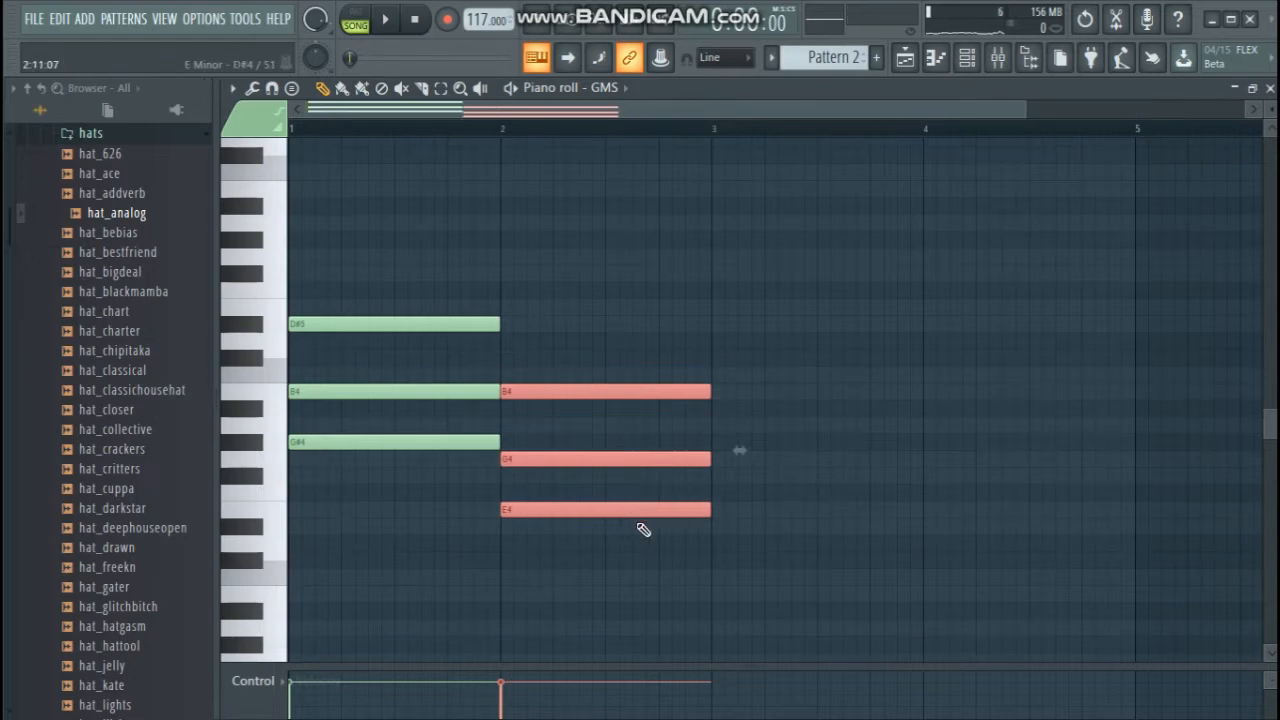
{"action": "left_click", "coordinate": [681, 549]}
{"action": "key", "text": "space"}
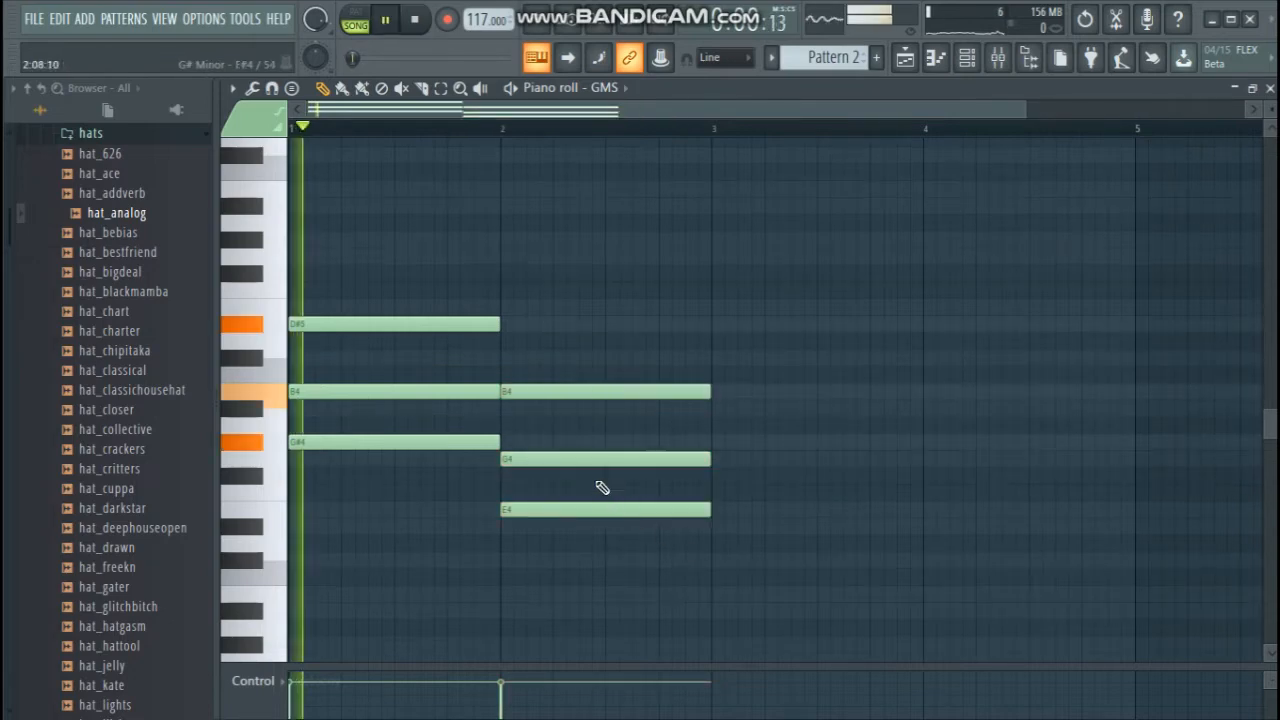
{"action": "left_click_drag", "start_coordinate": [574, 451], "coordinate": [572, 432]}
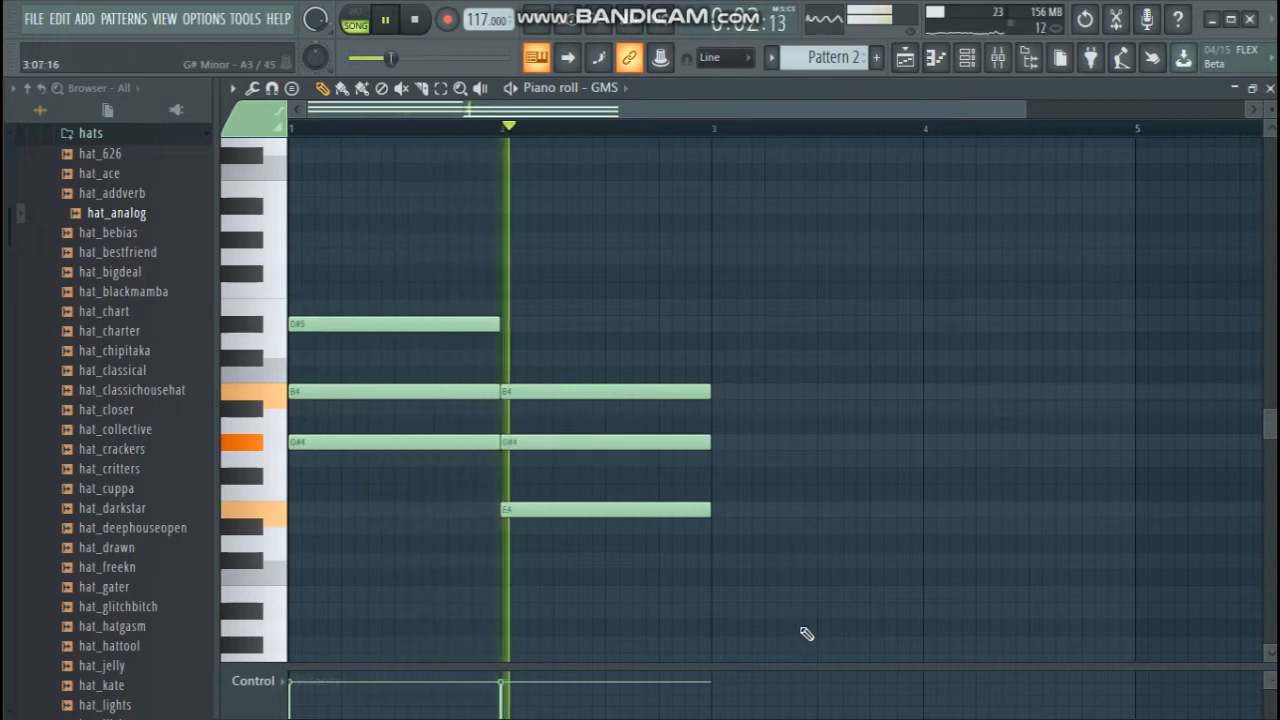
Duplicate the bar 2 chord into bar 3, build a G#4, B4 and D#5 chord in bar 4, and close the piano roll
{"action": "left_click_drag", "start_coordinate": [734, 600], "coordinate": [566, 386]}
{"action": "key", "text": "ctrl+b"}
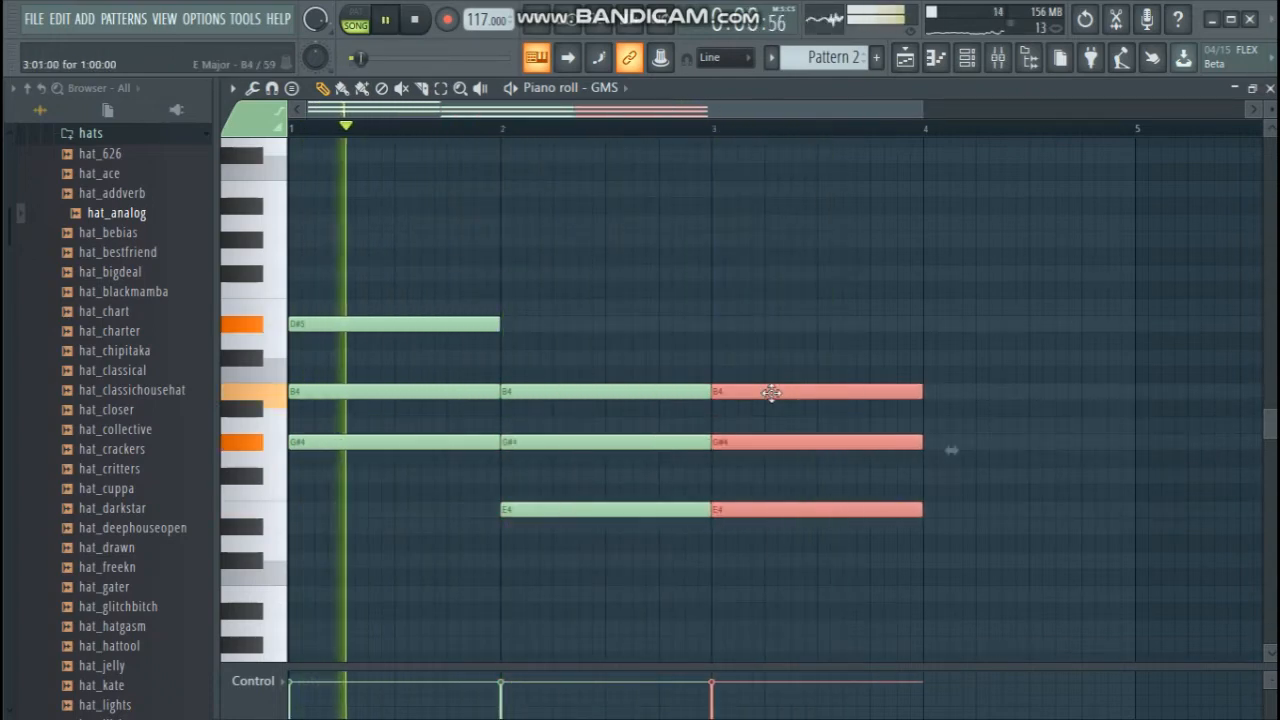
{"action": "key", "text": "ctrl+b"}
{"action": "left_click_drag", "start_coordinate": [986, 395], "coordinate": [980, 318]}
{"action": "key", "text": "Delete"}
{"action": "left_click_drag", "start_coordinate": [380, 491], "coordinate": [995, 323]}
{"action": "left_click", "coordinate": [964, 252], "text": "ctrl"}
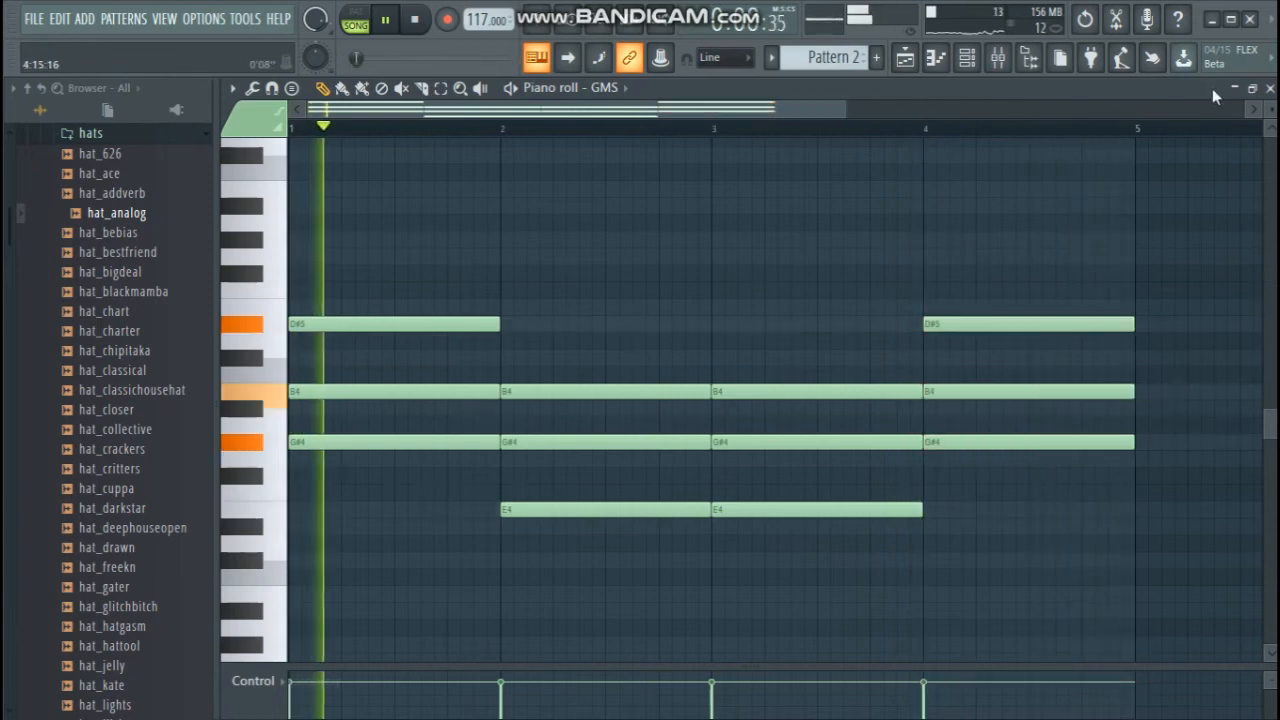
{"action": "left_click", "coordinate": [1270, 89]}
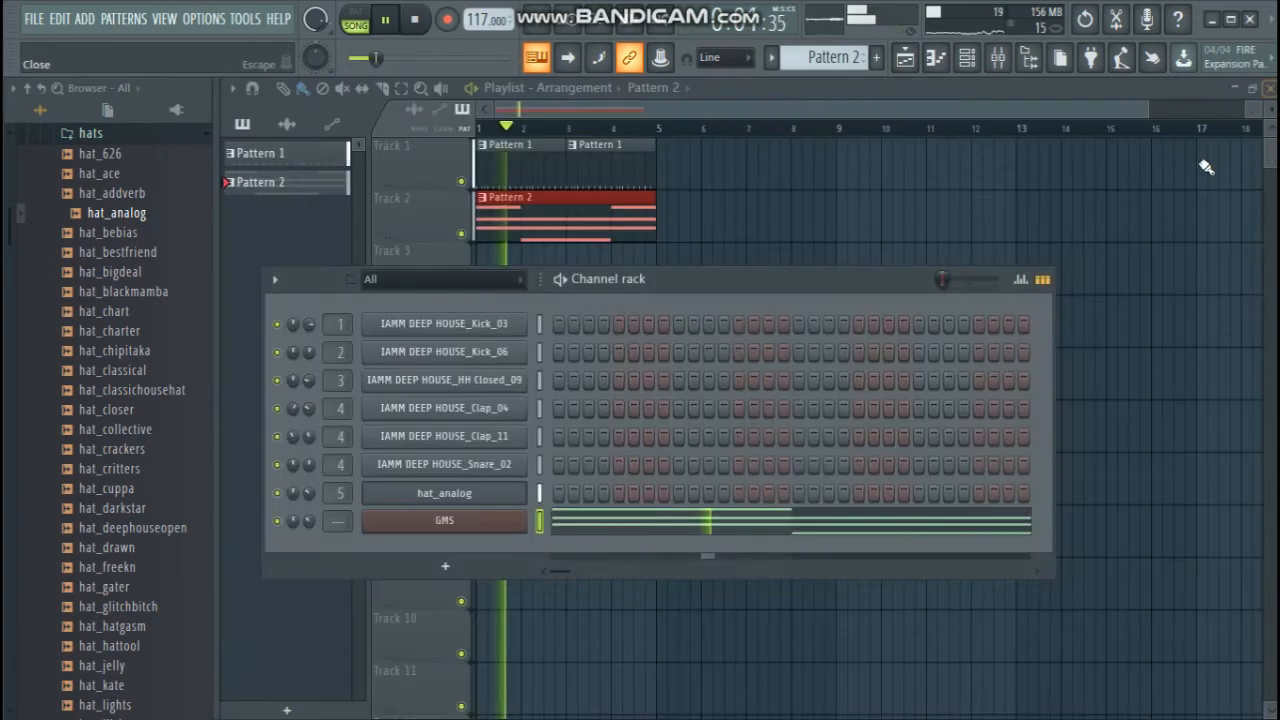
Route the GMS channel to mixer track 7 and check its assignment in the channel rack
{"action": "left_click", "coordinate": [406, 522]}
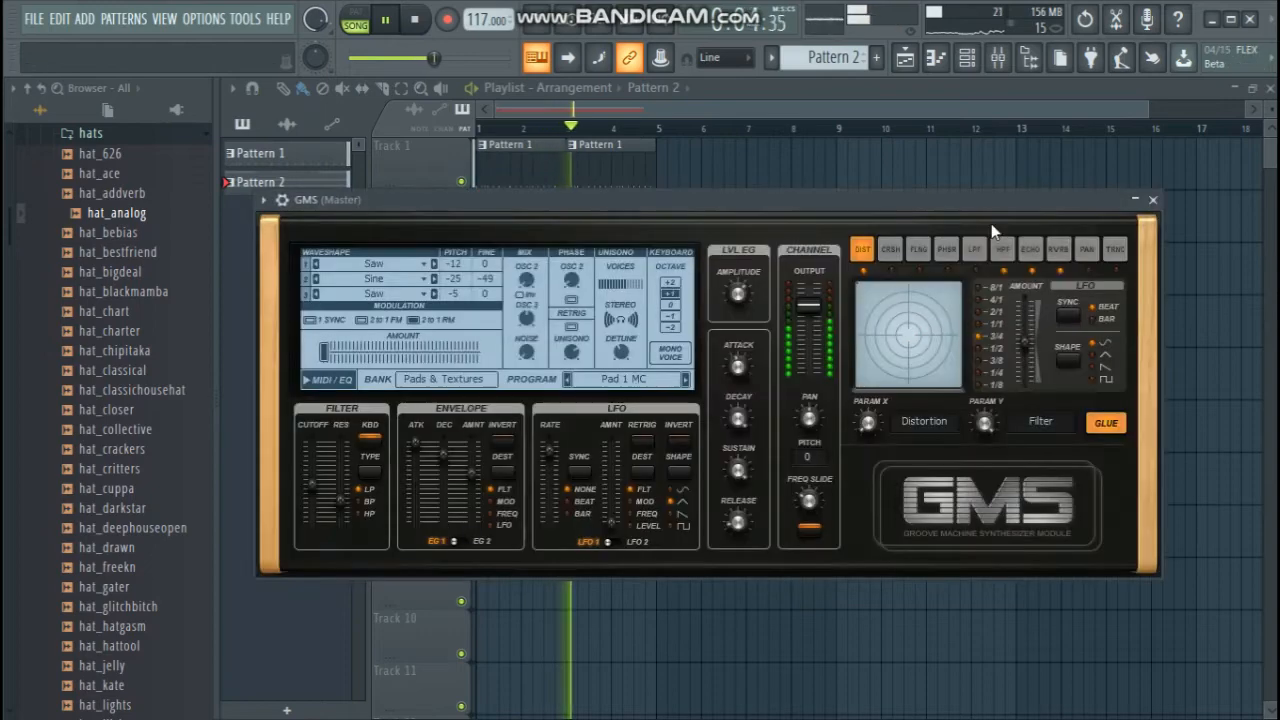
{"action": "left_click", "coordinate": [285, 200]}
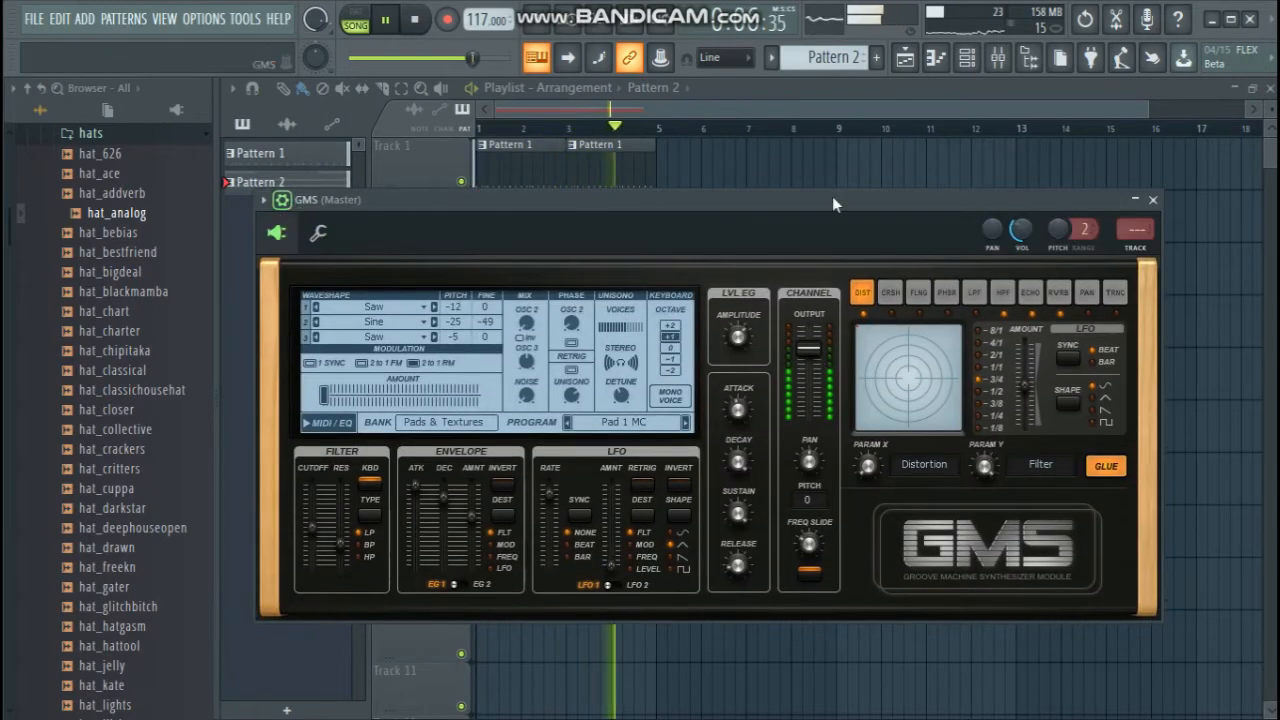
{"action": "left_click", "coordinate": [1135, 255]}
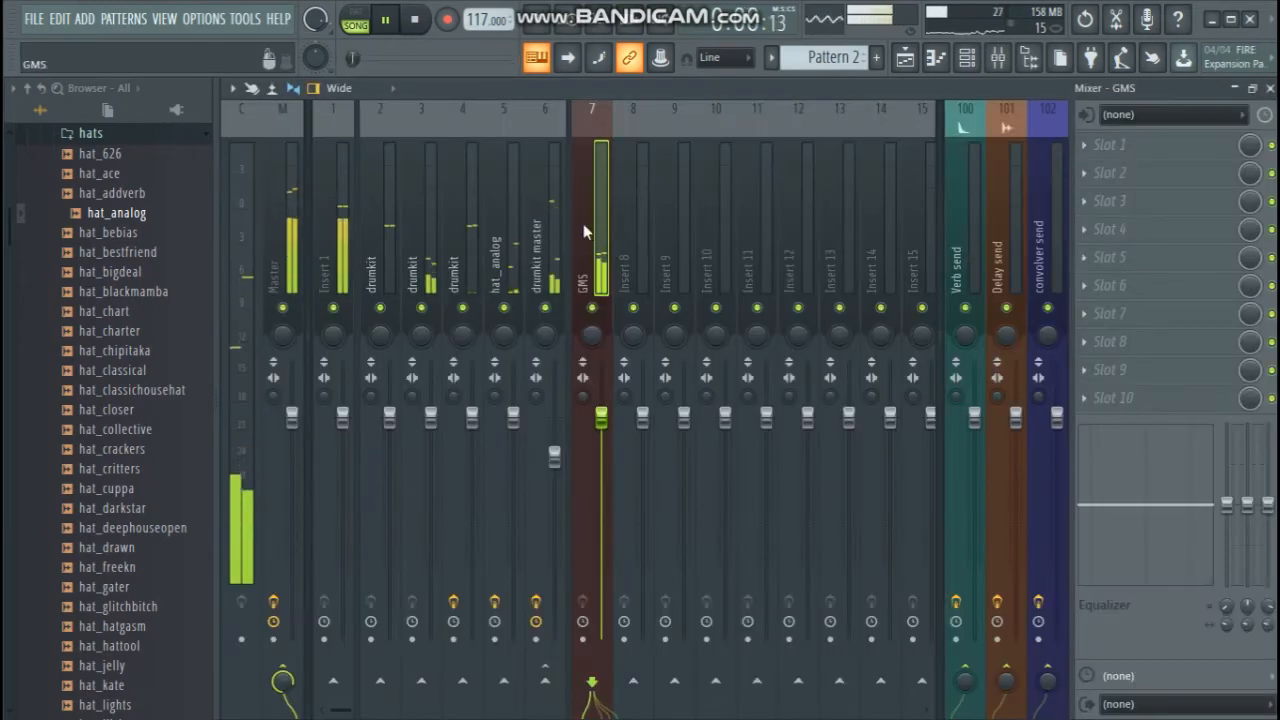
{"action": "left_click", "coordinate": [966, 60]}
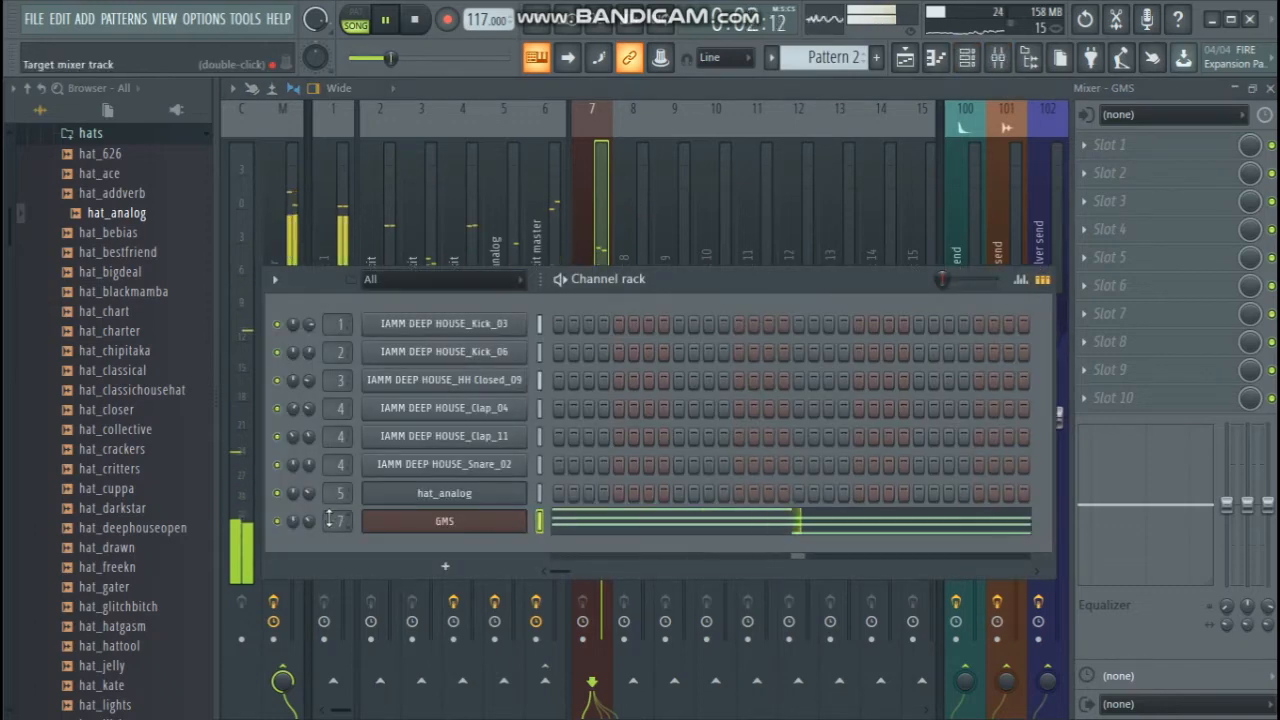
{"action": "left_click", "coordinate": [593, 206]}
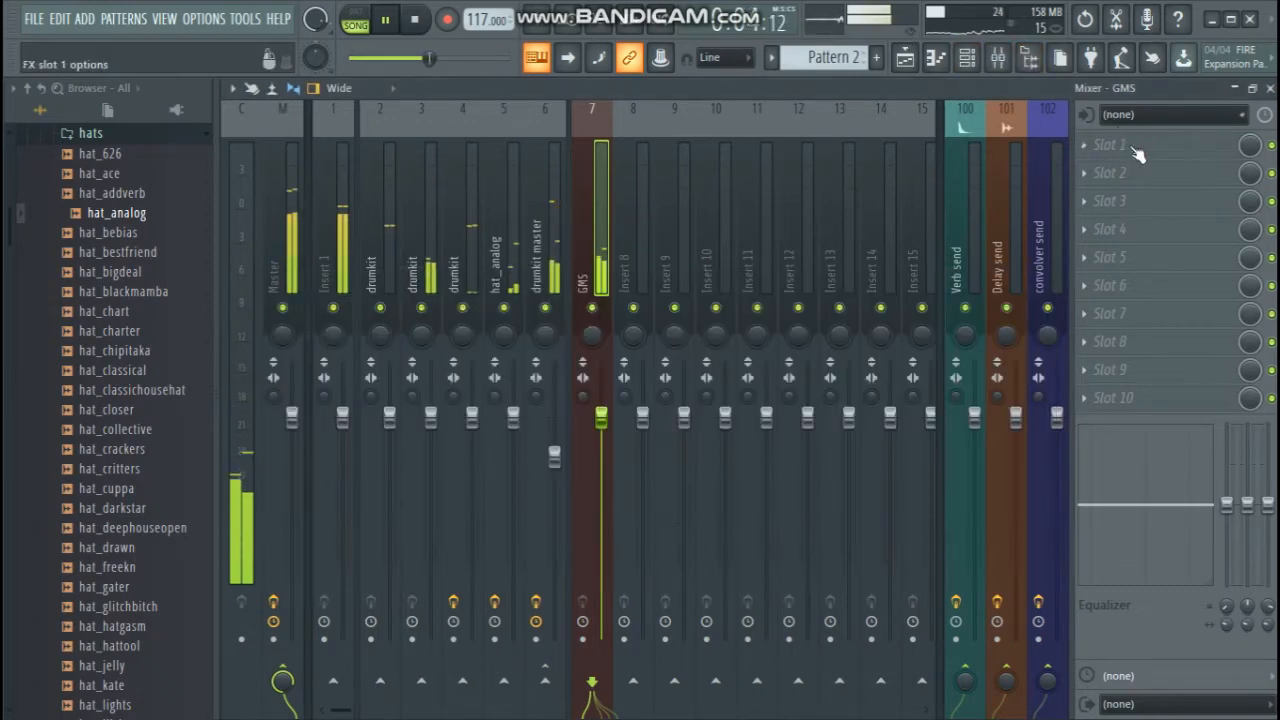
Load Gross Beat into the first effect slot of the GMS mixer track and apply its Sidechain volume preset
{"action": "left_click", "coordinate": [1100, 145]}
{"action": "mouse_move", "coordinate": [1101, 170]}
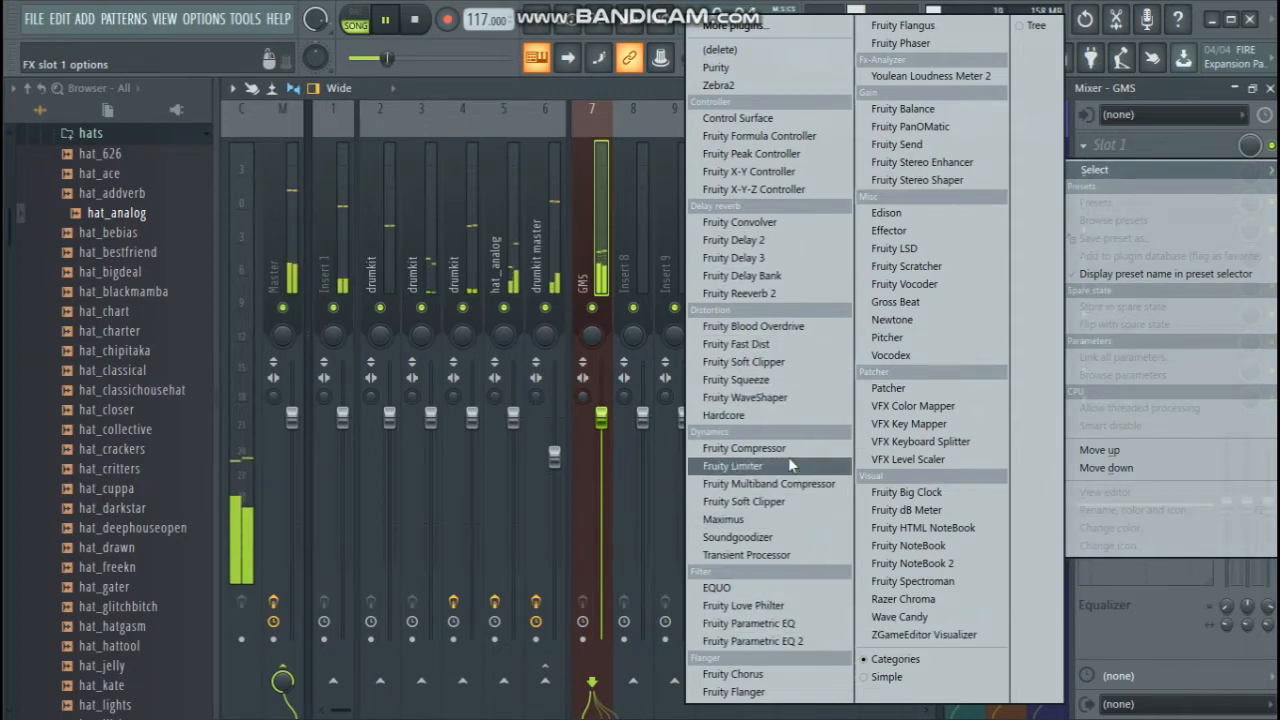
{"action": "left_click", "coordinate": [914, 302]}
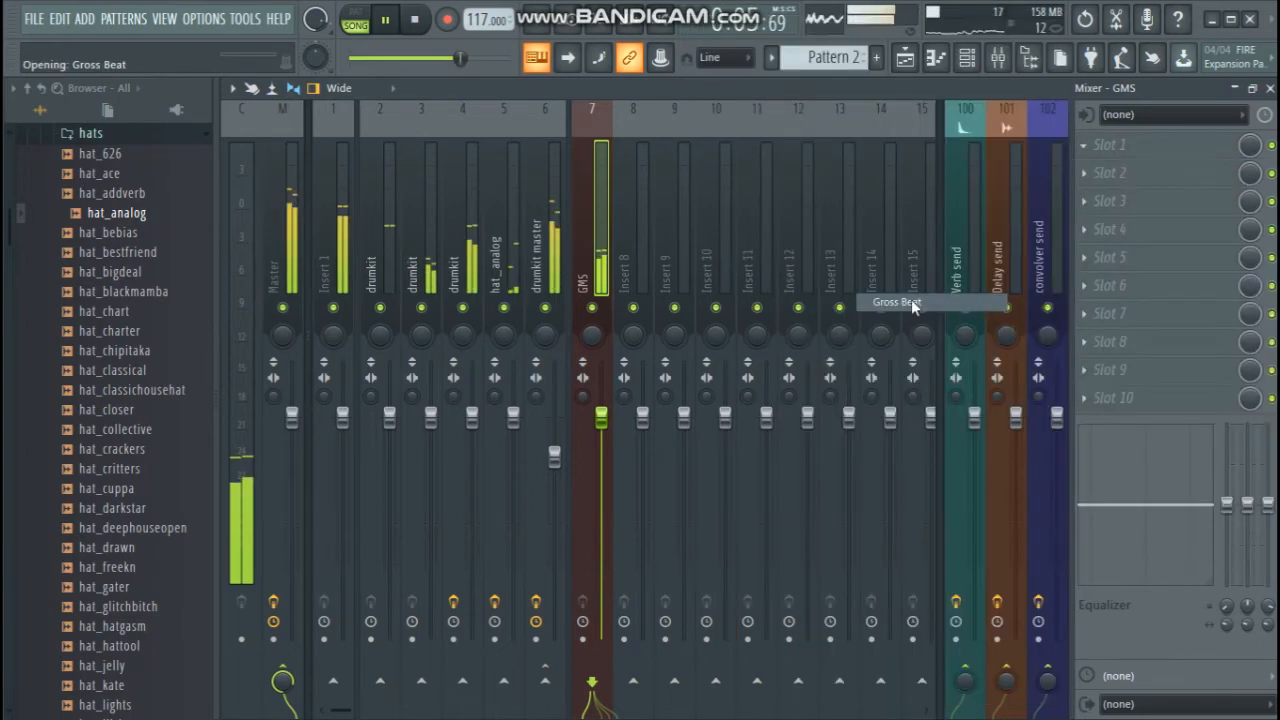
{"action": "left_click", "coordinate": [271, 571]}
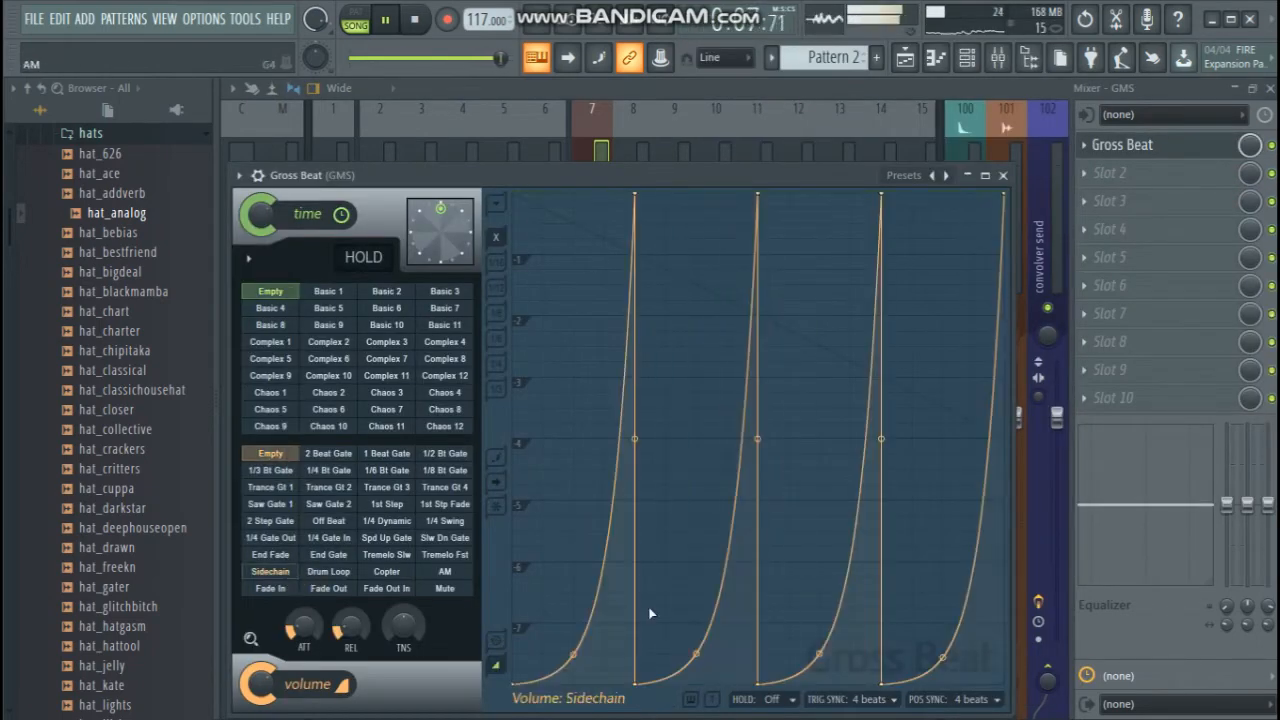
Raise the tension of all four Gross Beat sidechain curves until they are nearly straight ramps, and close the plugin
{"action": "left_click_drag", "start_coordinate": [572, 655], "coordinate": [573, 543]}
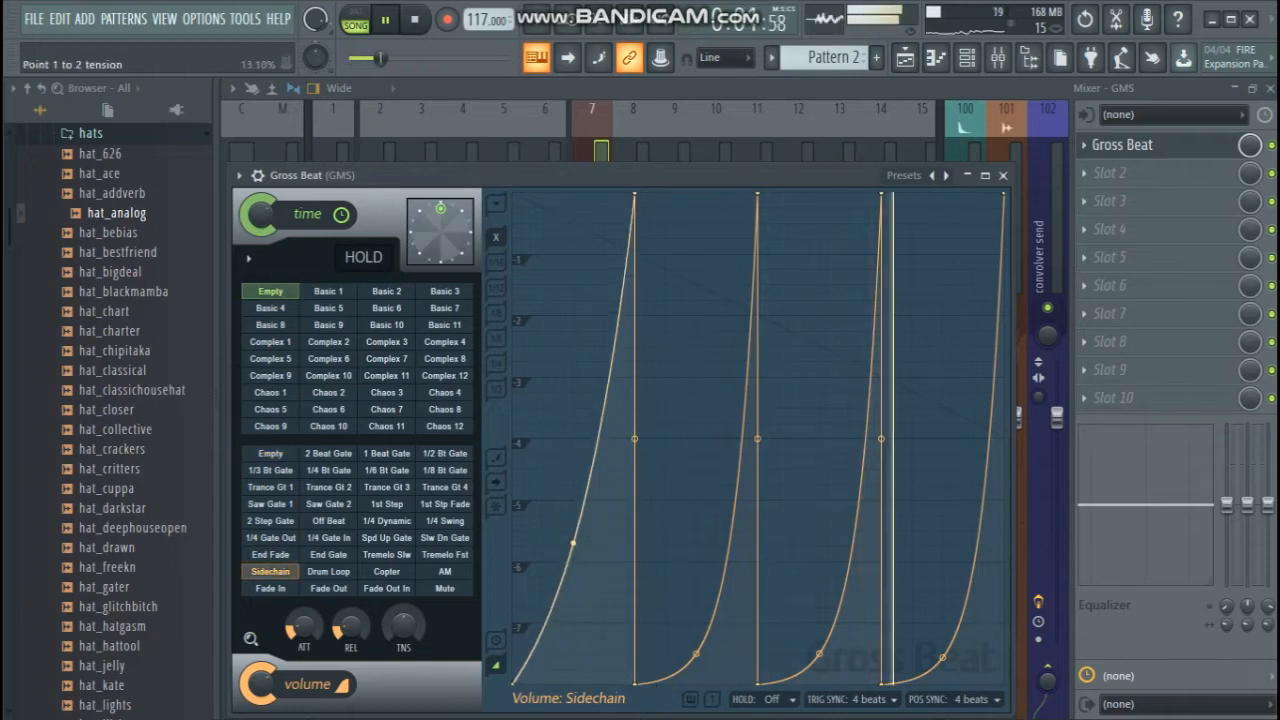
{"action": "left_click_drag", "start_coordinate": [696, 654], "coordinate": [696, 499]}
{"action": "left_click_drag", "start_coordinate": [818, 655], "coordinate": [820, 443]}
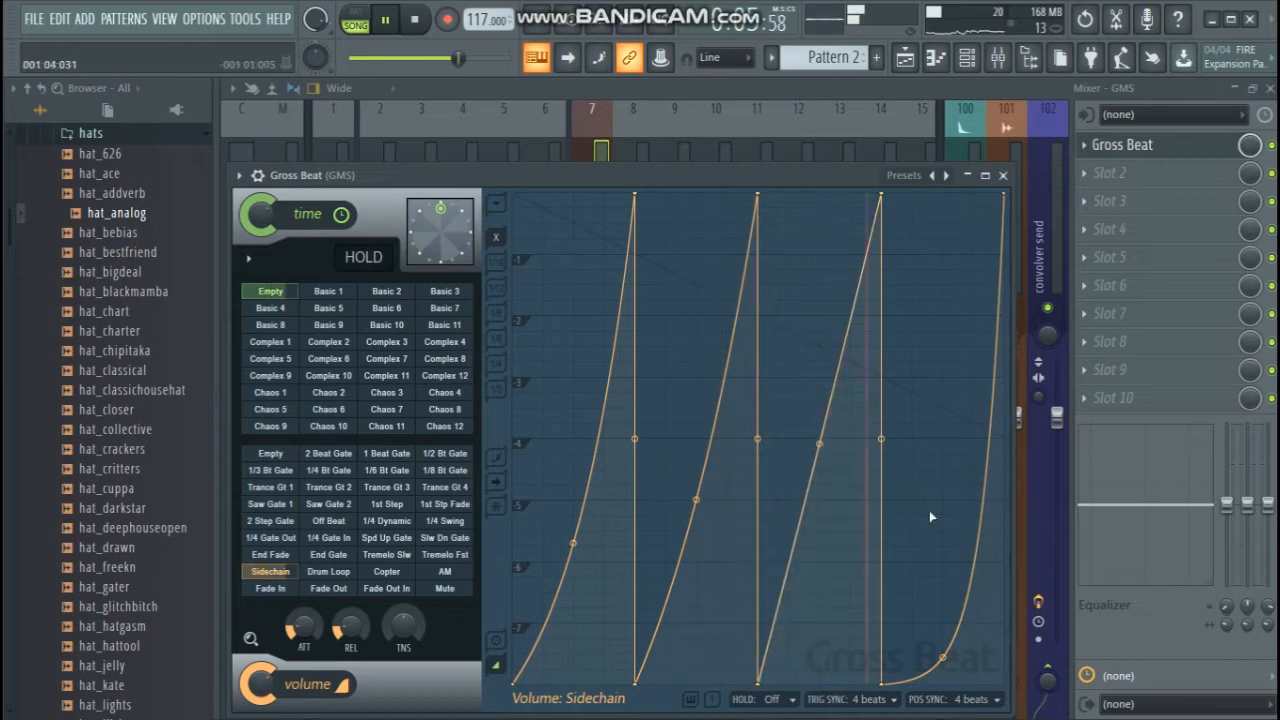
{"action": "left_click_drag", "start_coordinate": [943, 657], "coordinate": [943, 449]}
{"action": "left_click_drag", "start_coordinate": [573, 543], "coordinate": [572, 468]}
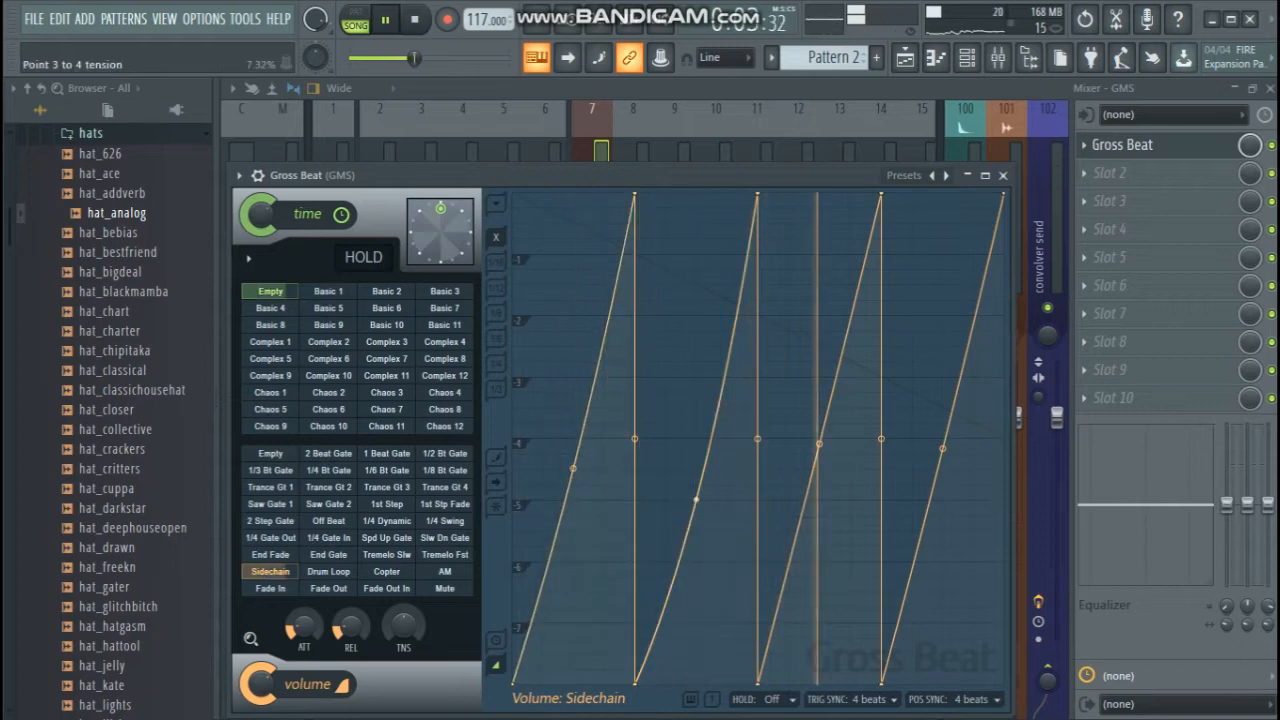
{"action": "left_click_drag", "start_coordinate": [696, 498], "coordinate": [727, 457]}
{"action": "left_click_drag", "start_coordinate": [819, 443], "coordinate": [911, 453]}
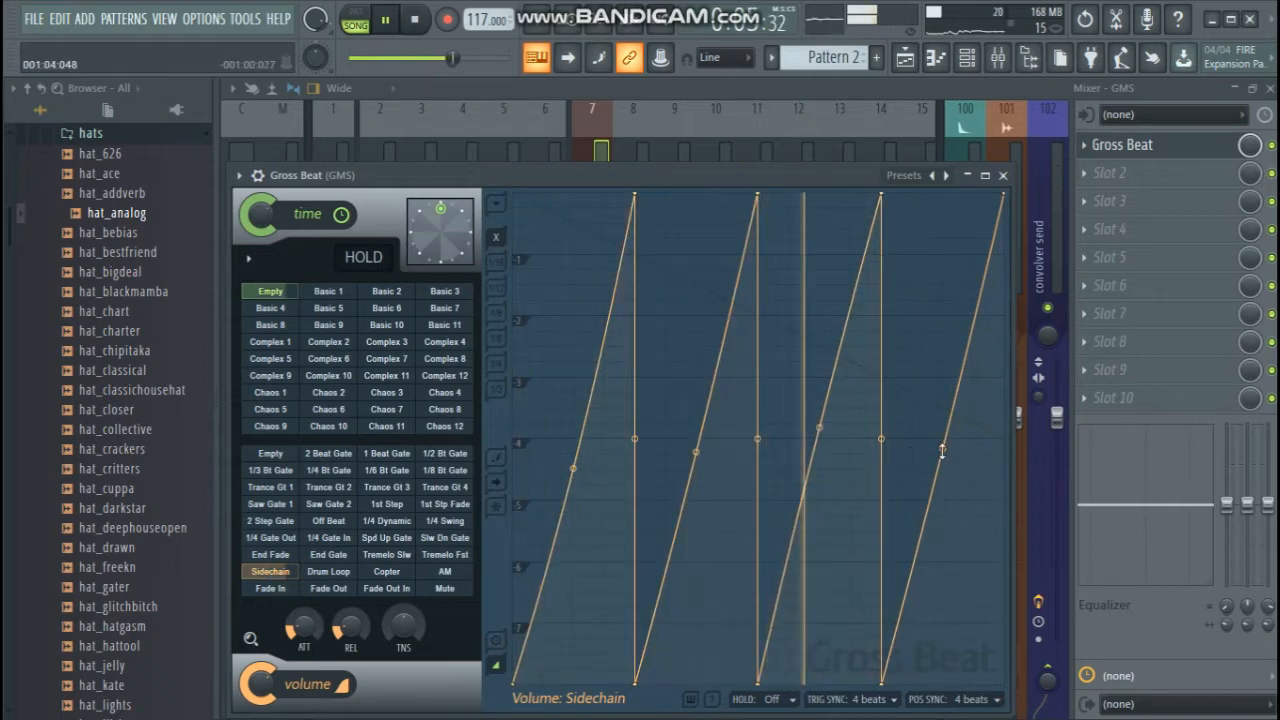
{"action": "left_click", "coordinate": [1003, 175]}
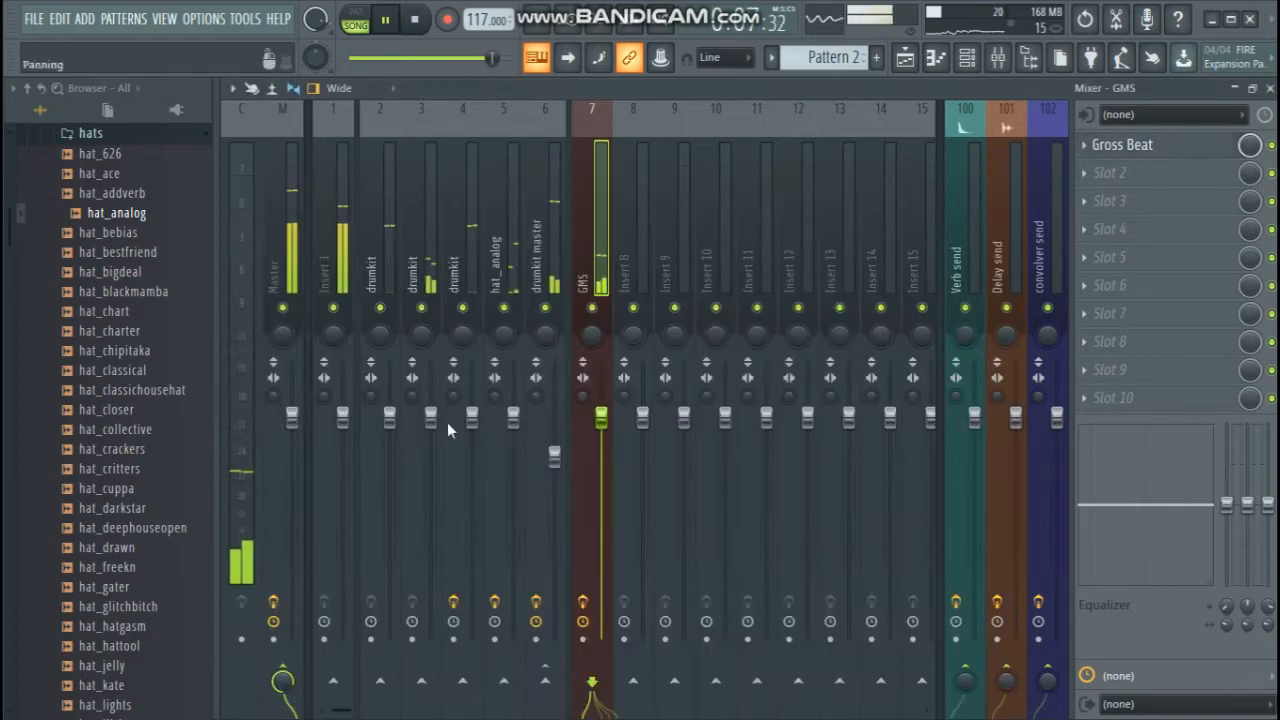
Add a second GMS channel set to the Leads & Synths preset Amphibian TE, and close the synth
{"action": "left_click", "coordinate": [966, 57]}
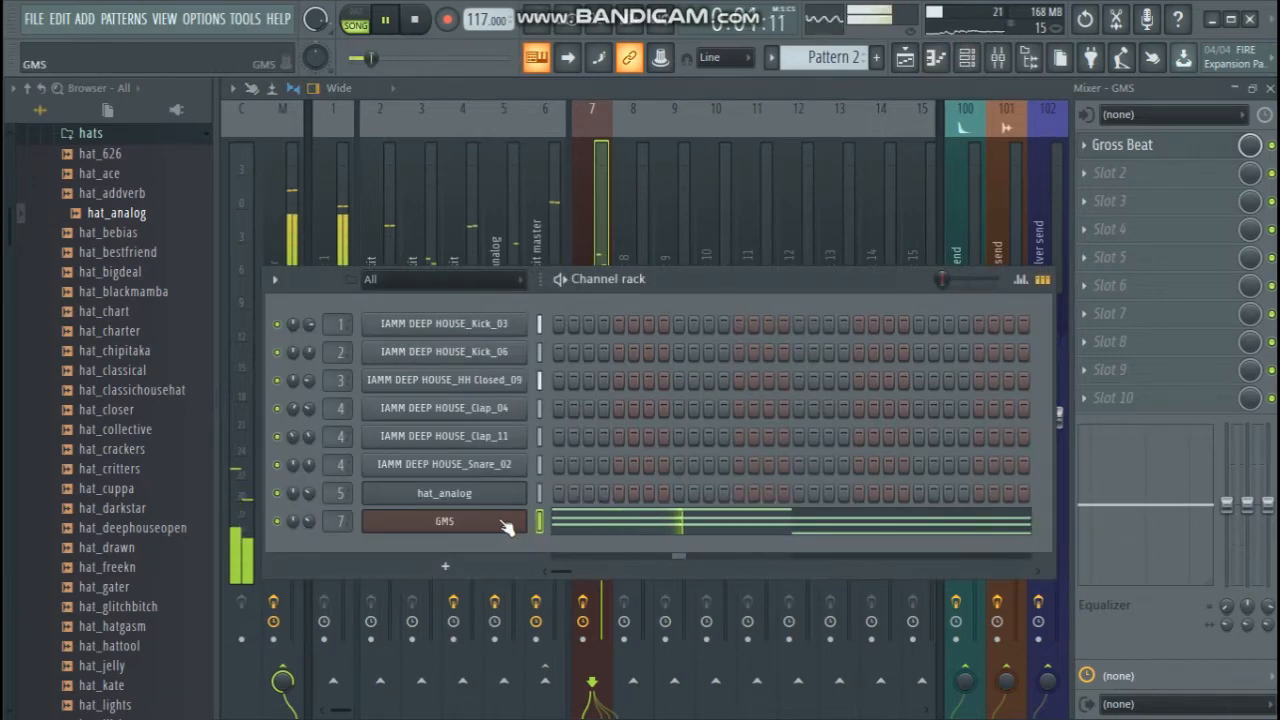
{"action": "key", "text": "F7"}
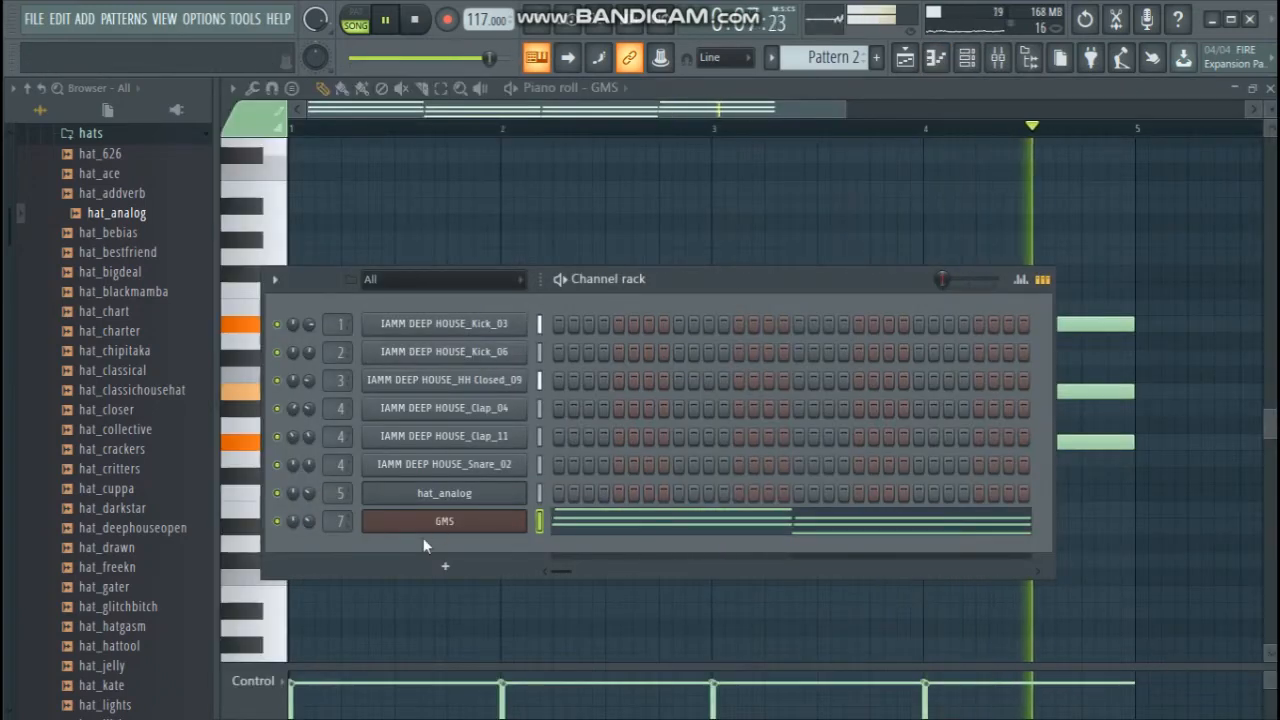
{"action": "left_click", "coordinate": [478, 566]}
{"action": "left_click", "coordinate": [604, 256]}
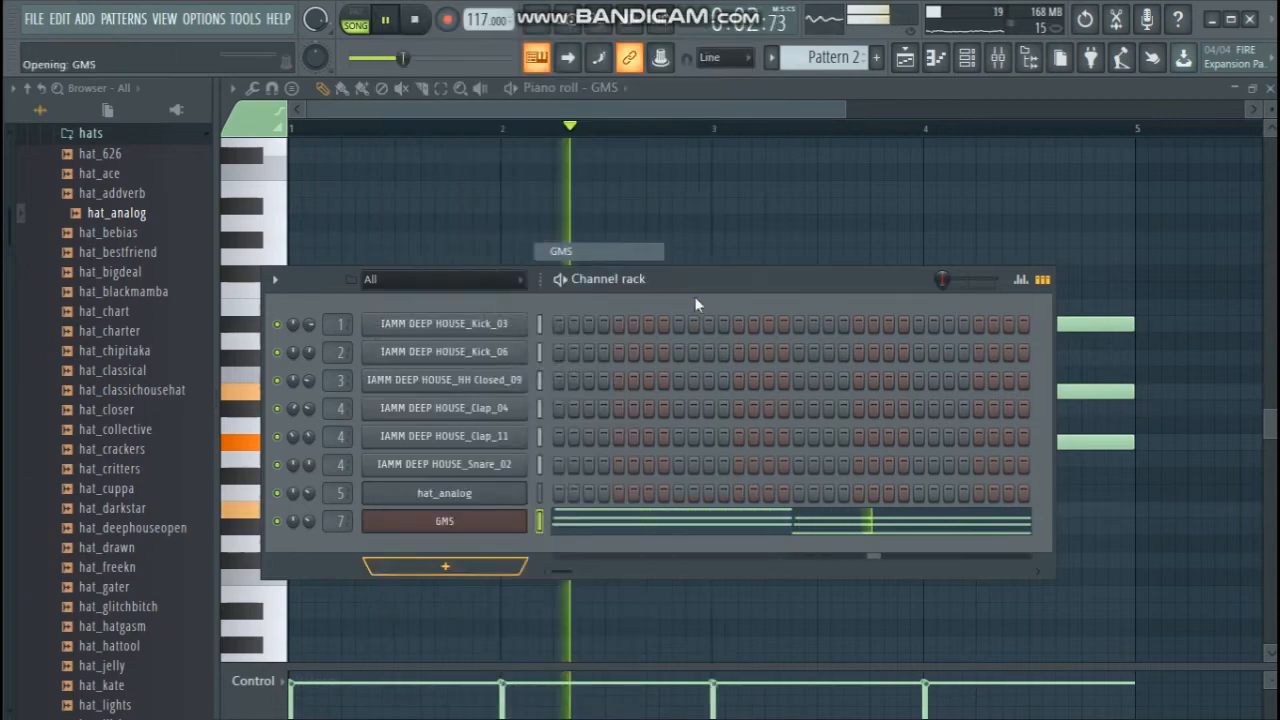
{"action": "left_click", "coordinate": [587, 406]}
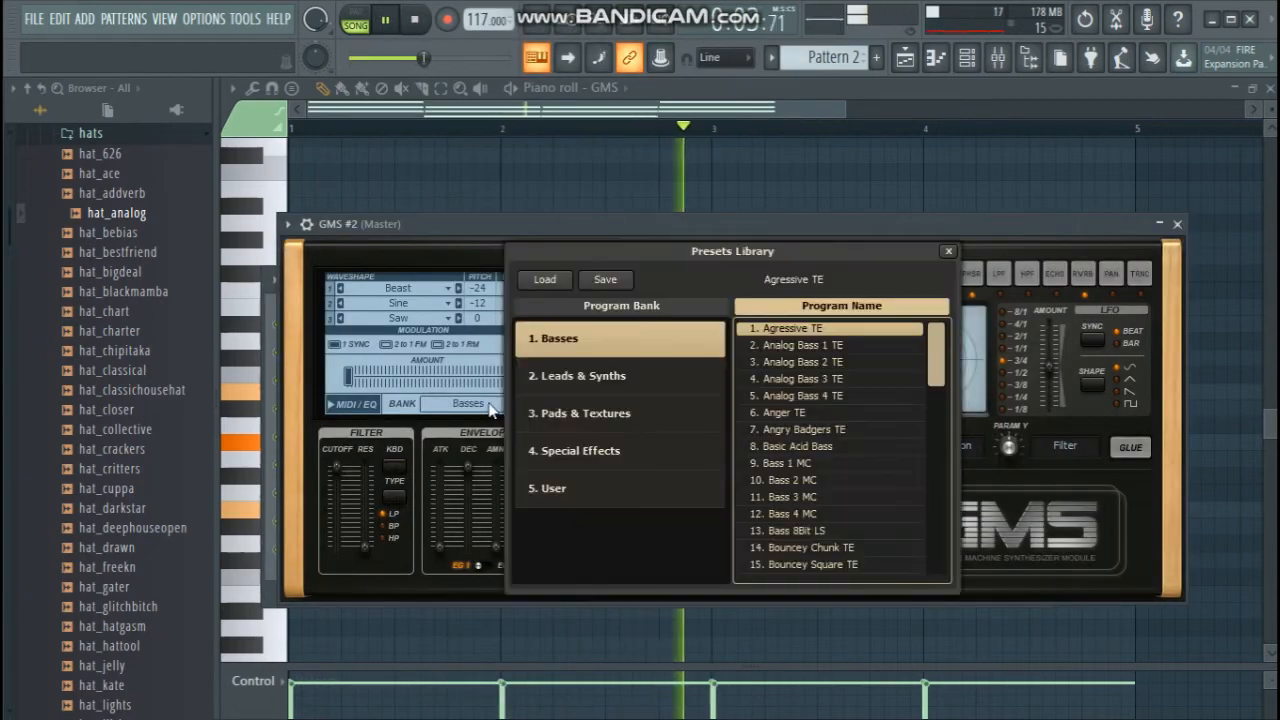
{"action": "left_click", "coordinate": [589, 388]}
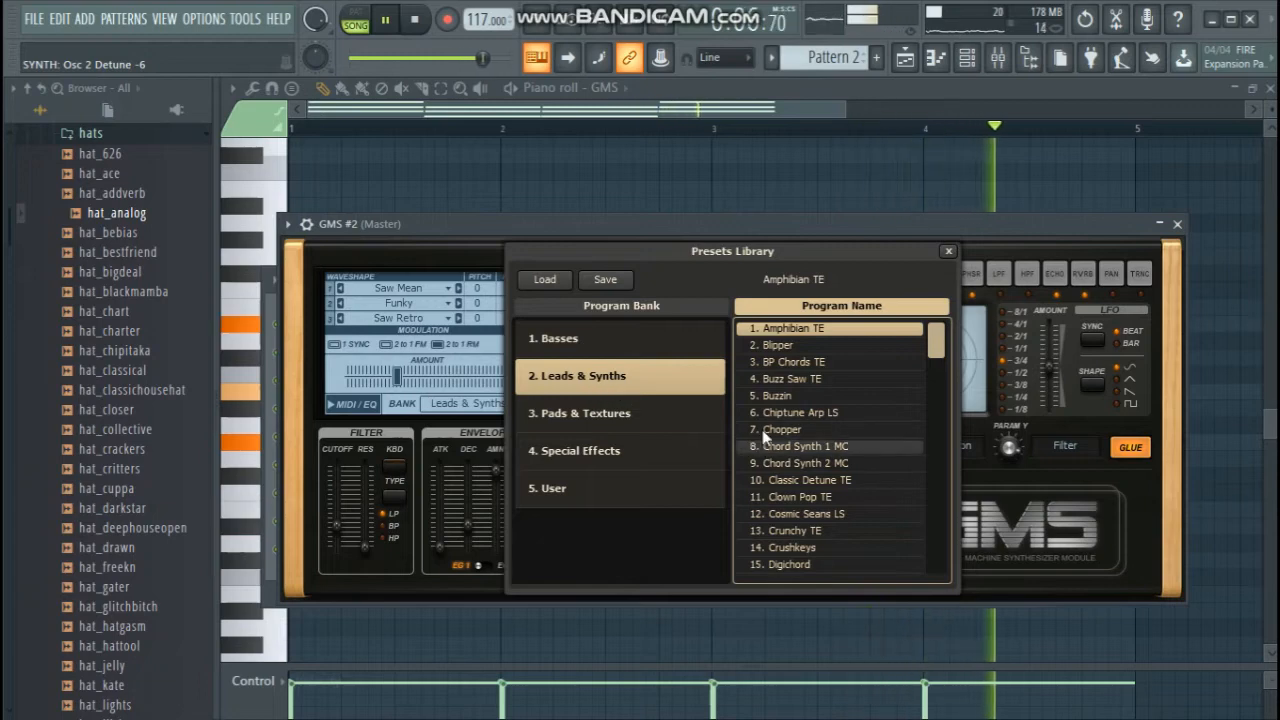
{"action": "left_click", "coordinate": [950, 252]}
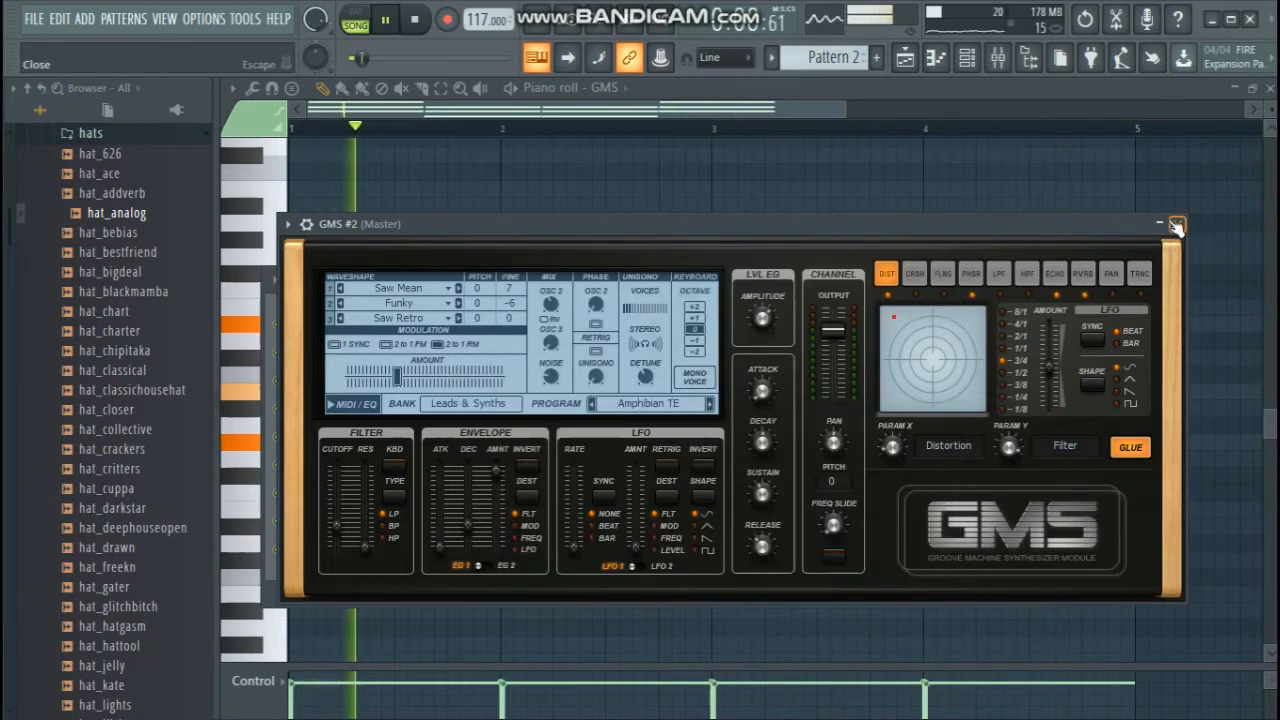
{"action": "left_click", "coordinate": [1177, 224]}
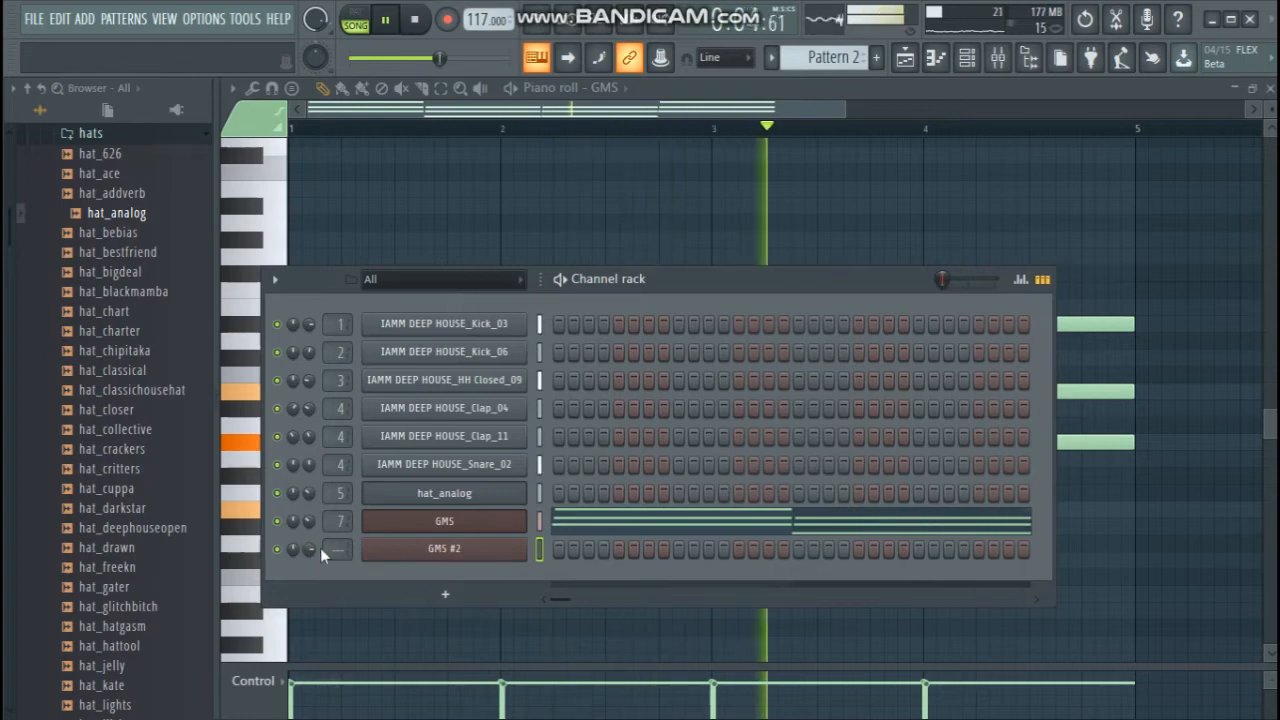
Open the GMS #2 piano roll and place a one-step G#4, B4 and D#5 chord at the start of bar 1
{"action": "right_click", "coordinate": [510, 549]}
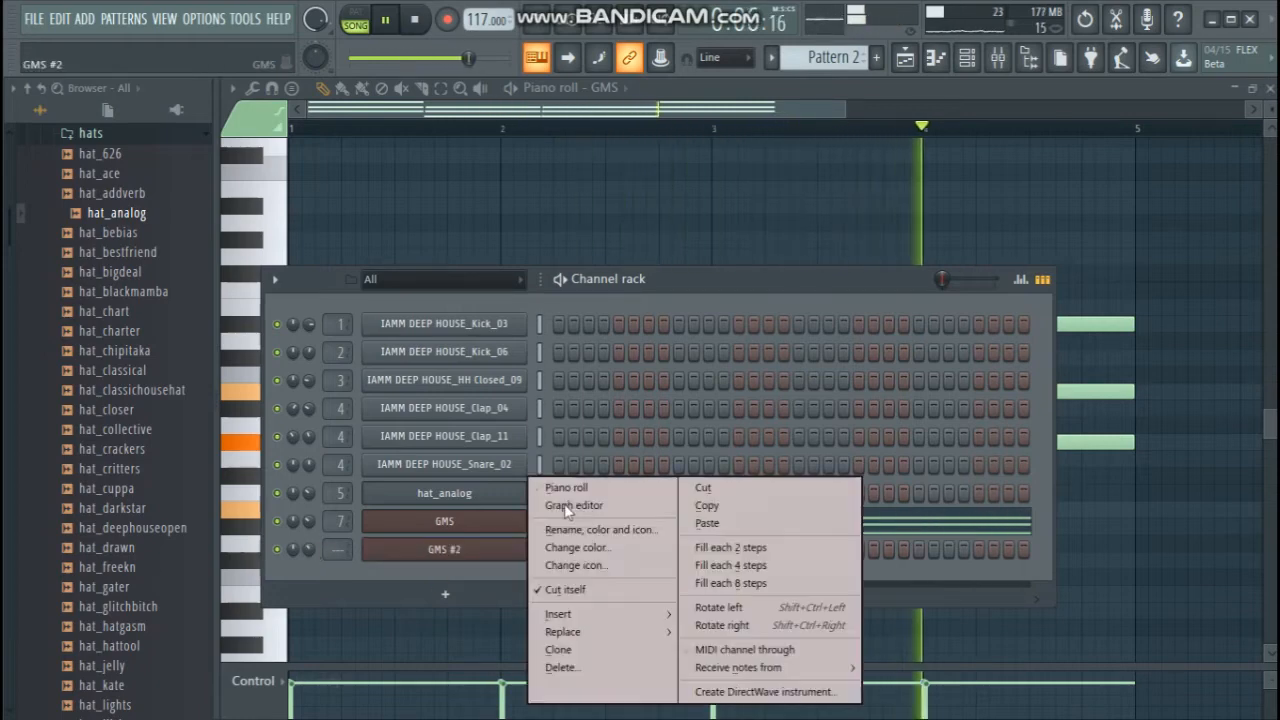
{"action": "left_click", "coordinate": [589, 487]}
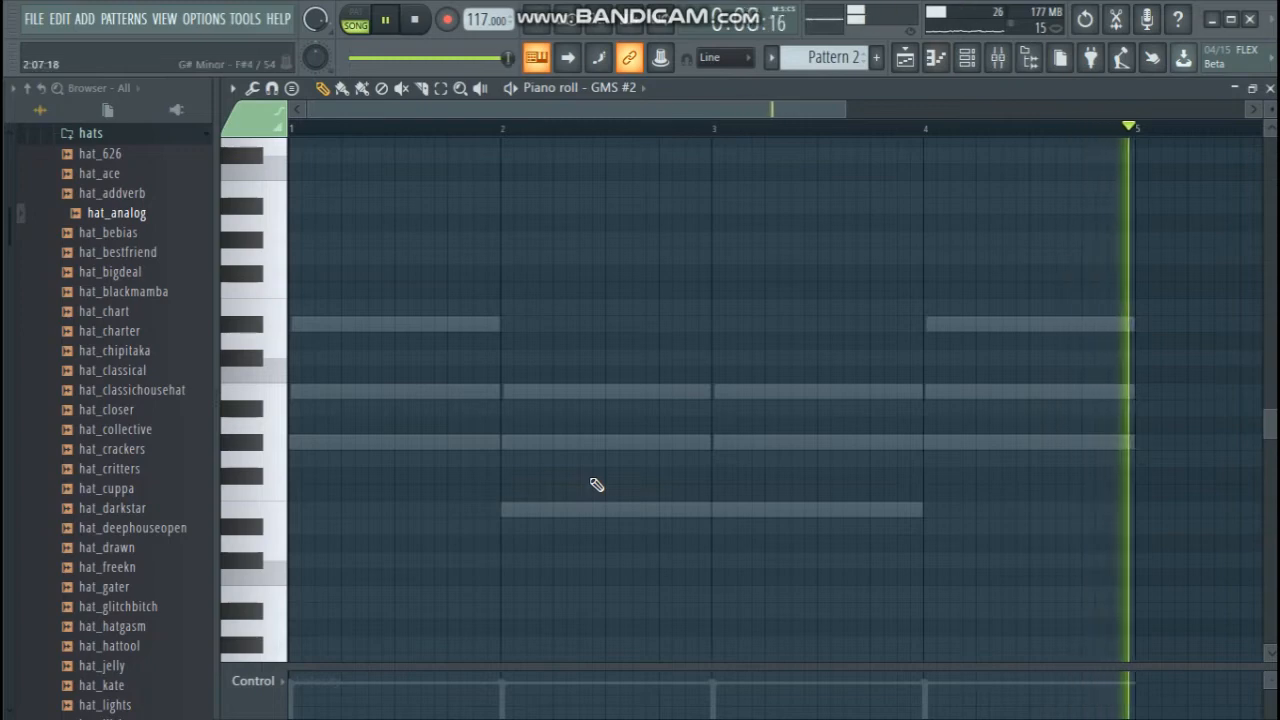
{"action": "scroll", "coordinate": [452, 450], "scroll_direction": "up", "scroll_amount": 1}
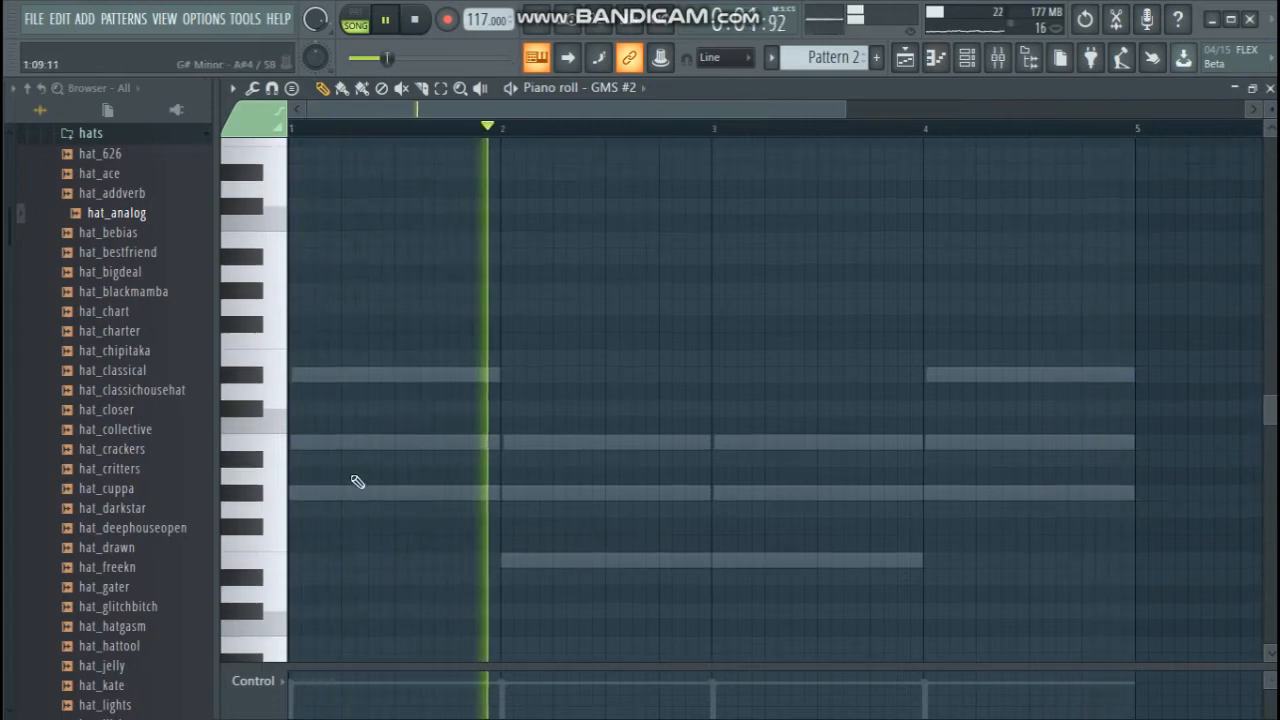
{"action": "left_click", "coordinate": [293, 493]}
{"action": "left_click_drag", "start_coordinate": [495, 491], "coordinate": [300, 493]}
{"action": "left_click", "coordinate": [304, 443]}
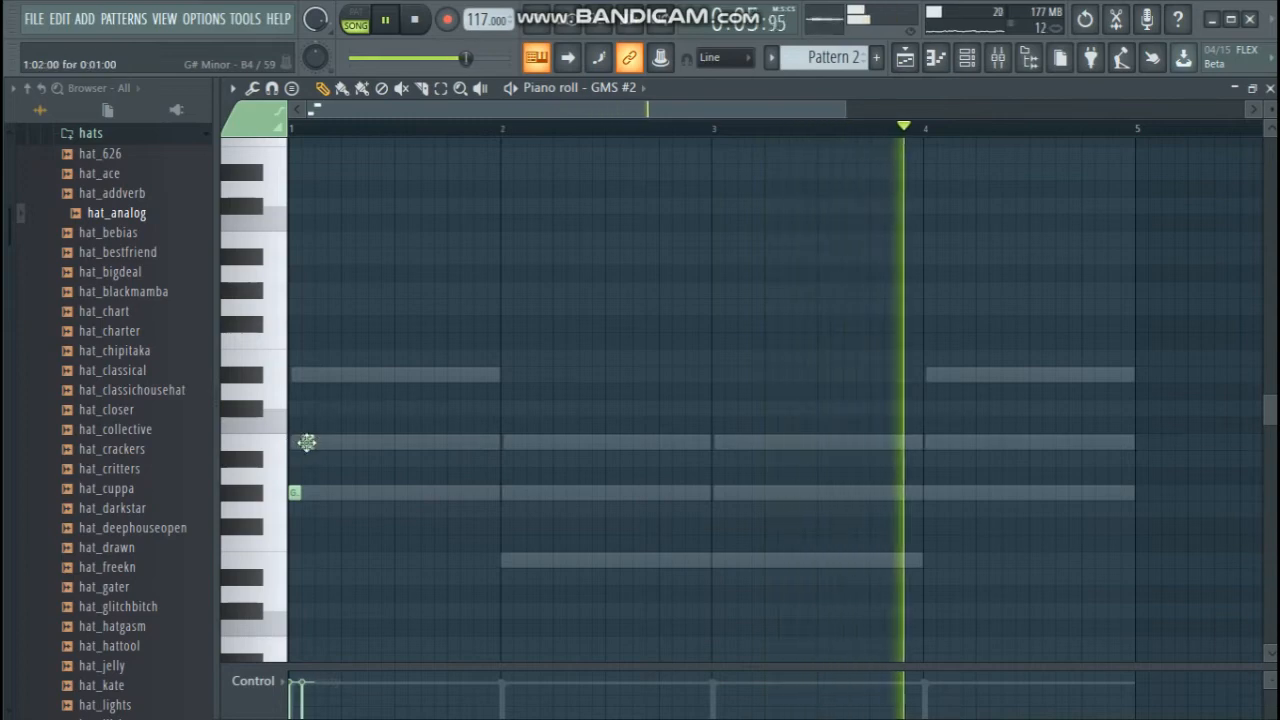
{"action": "left_click", "coordinate": [300, 379]}
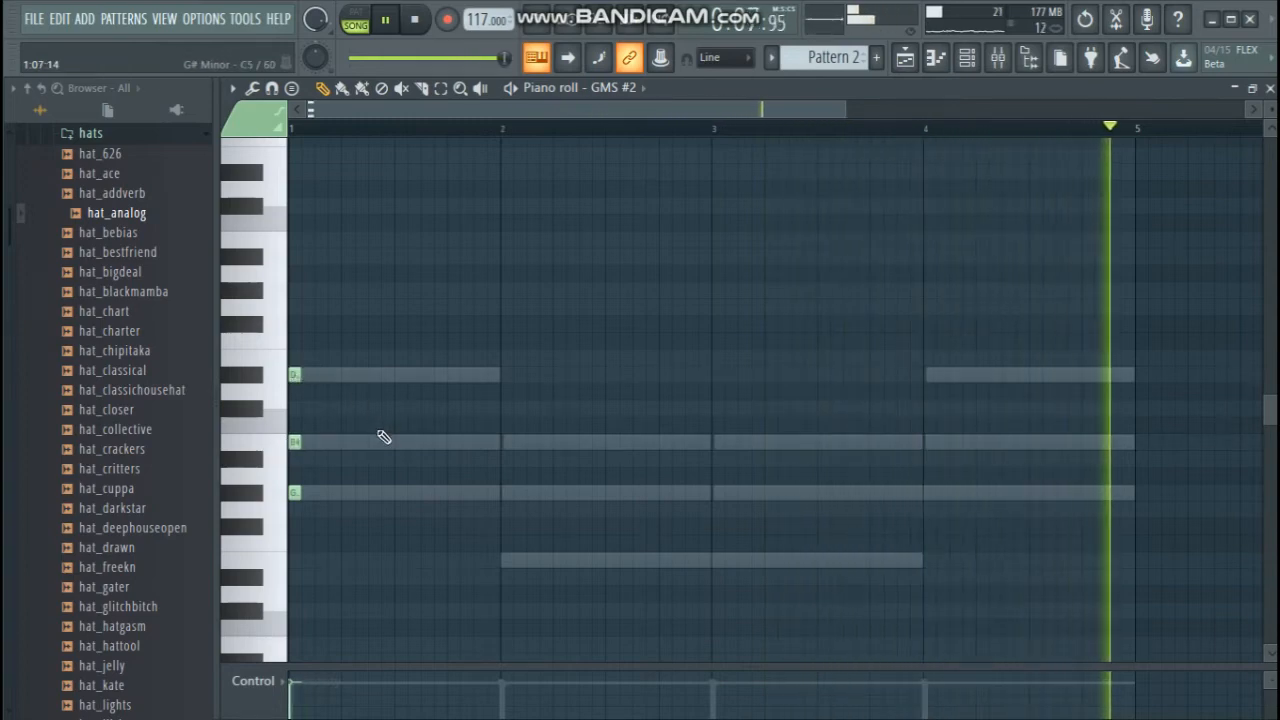
Duplicate the short chord every three steps to fill bar 1 with six stabs
{"action": "mouse_move", "coordinate": [411, 566]}
{"action": "left_mouse_down"}
{"action": "mouse_move", "coordinate": [291, 362]}
{"action": "mouse_move", "coordinate": [337, 372]}
{"action": "left_mouse_up"}
{"action": "key", "text": "space"}
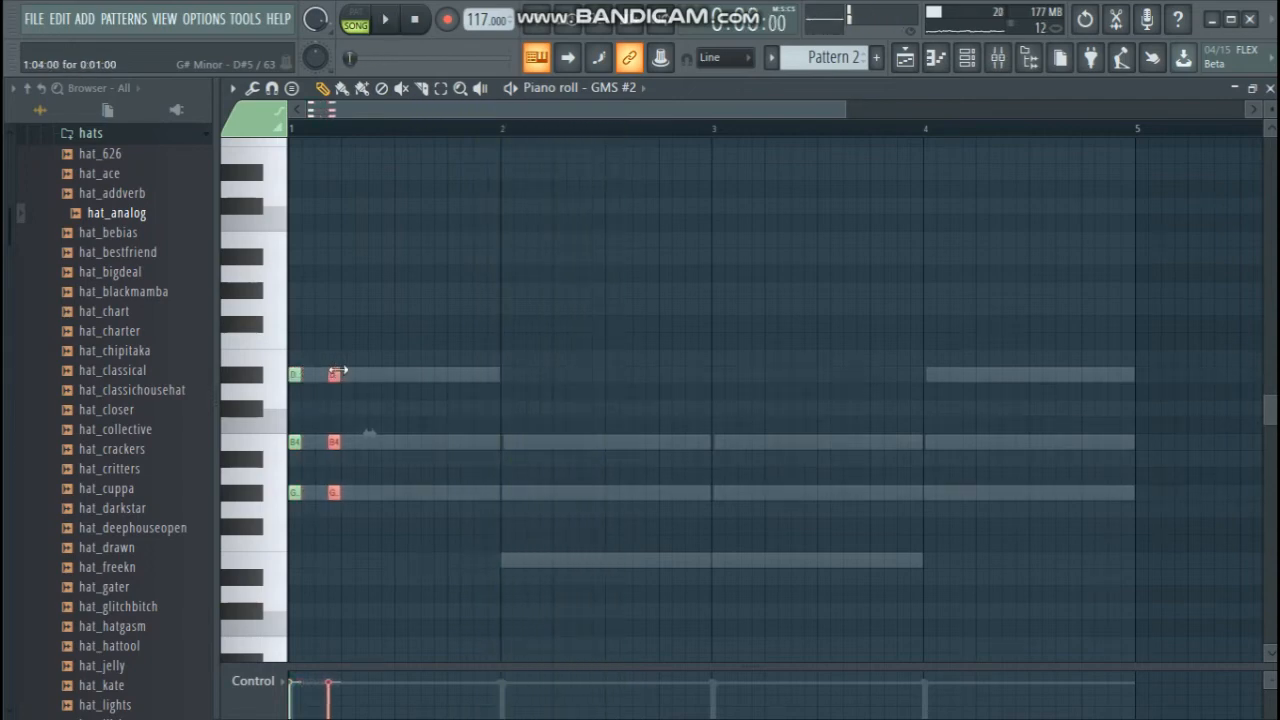
{"action": "left_click_drag", "start_coordinate": [396, 551], "coordinate": [295, 366]}
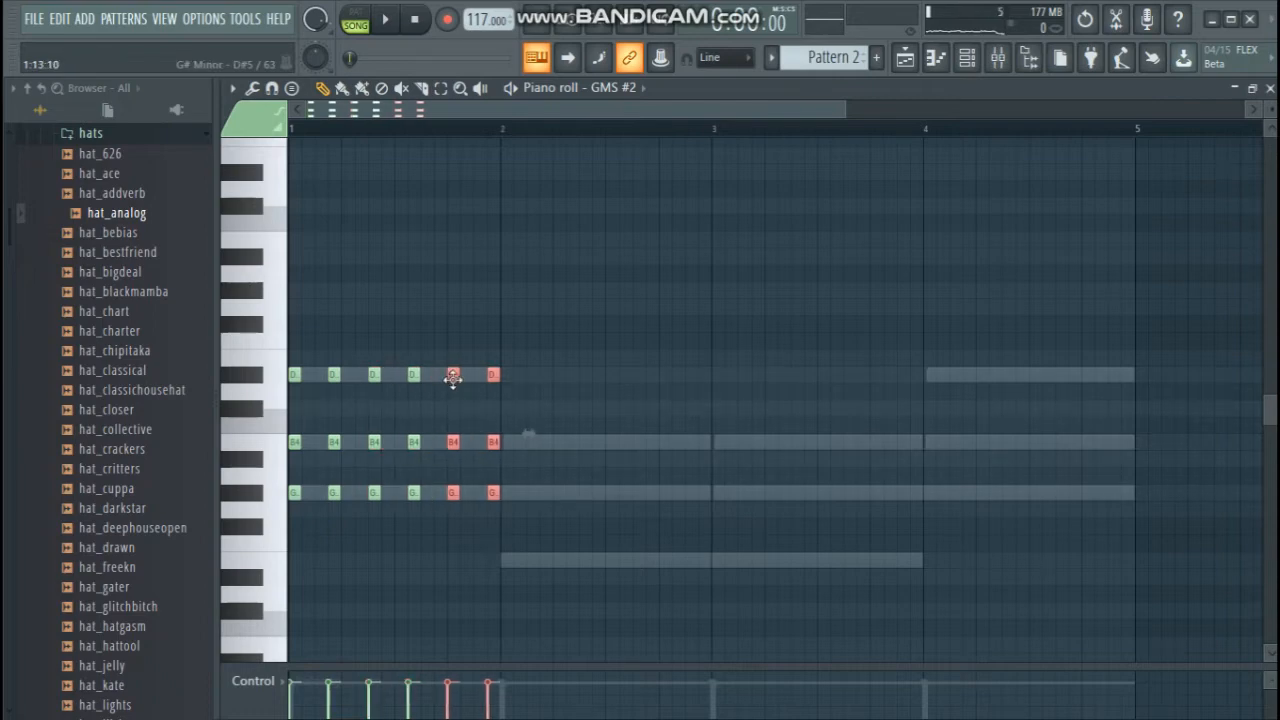
{"action": "left_click_drag", "start_coordinate": [517, 534], "coordinate": [474, 366]}
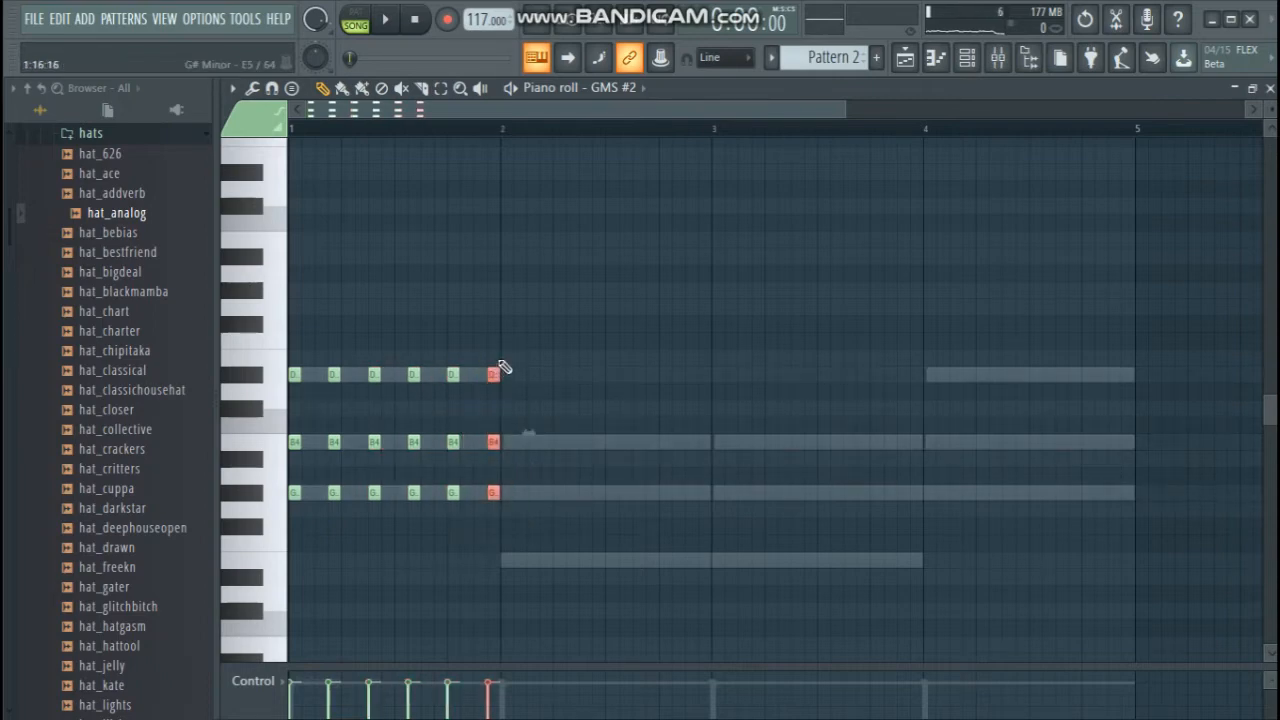
Audition the stabs and shift the sixth chord of bar 1 one step earlier
{"action": "key", "text": "space"}
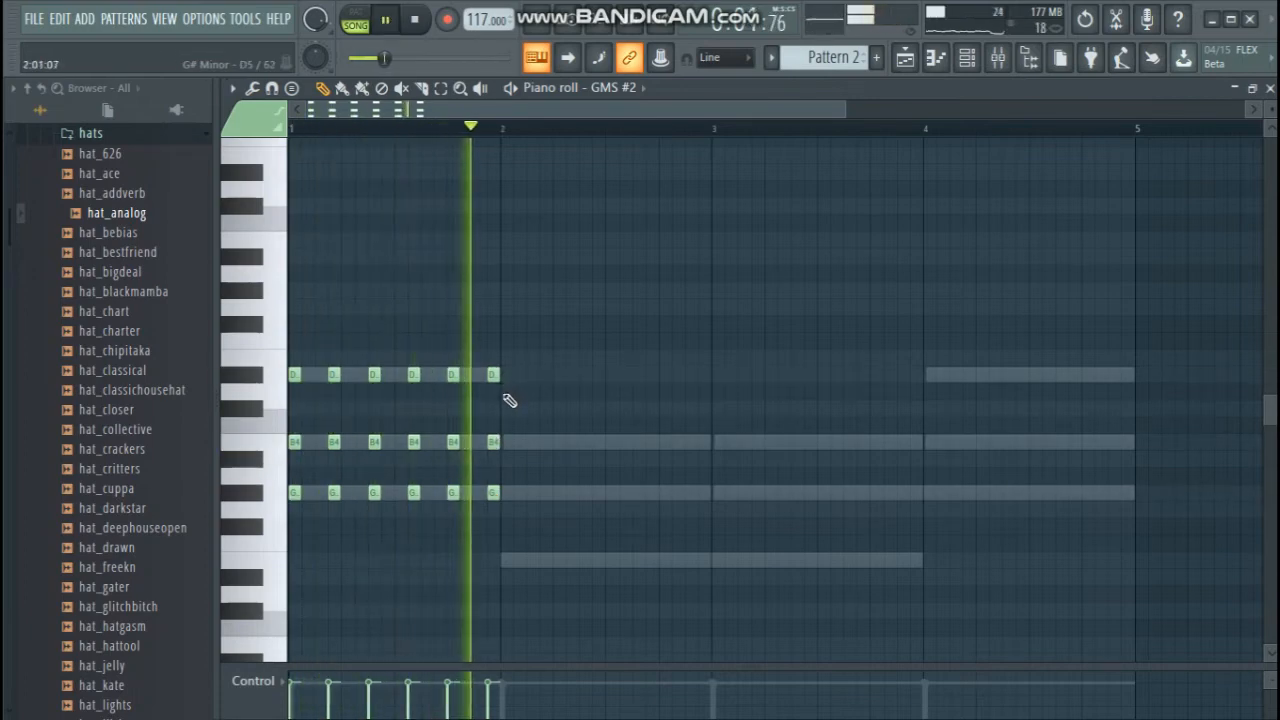
{"action": "key", "text": "space"}
{"action": "left_click_drag", "start_coordinate": [509, 512], "coordinate": [478, 367]}
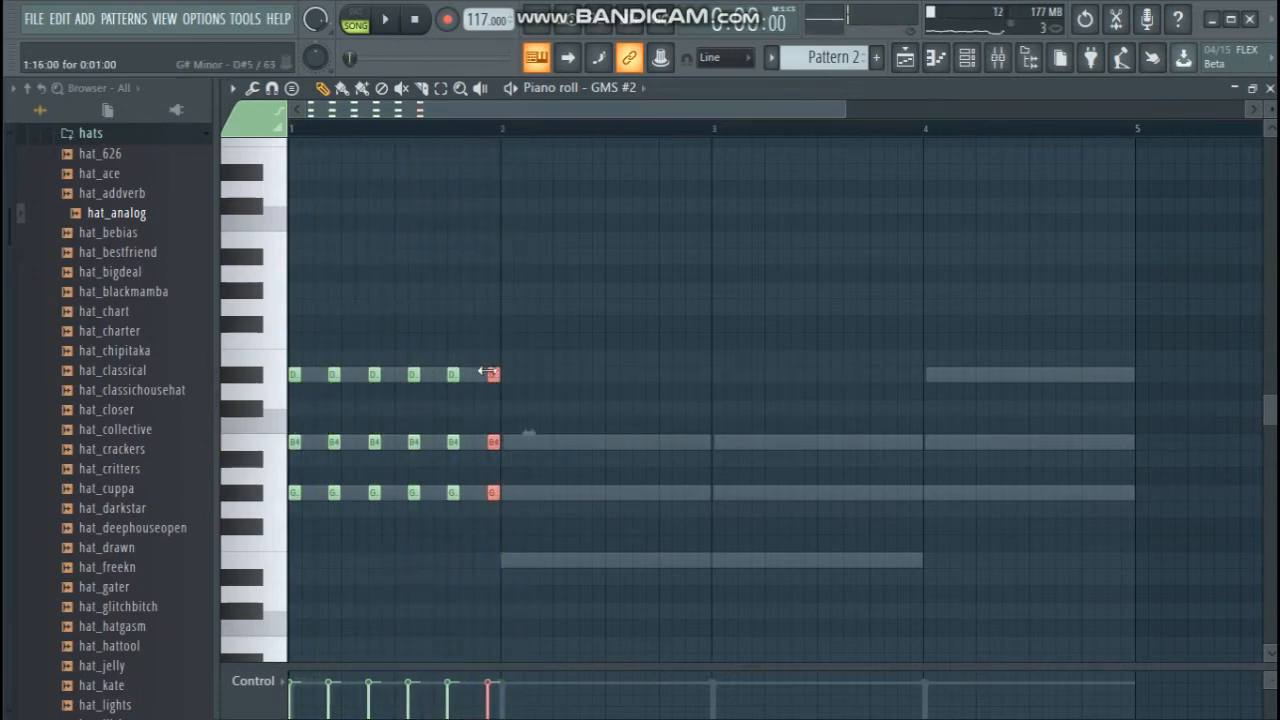
{"action": "key", "text": "space"}
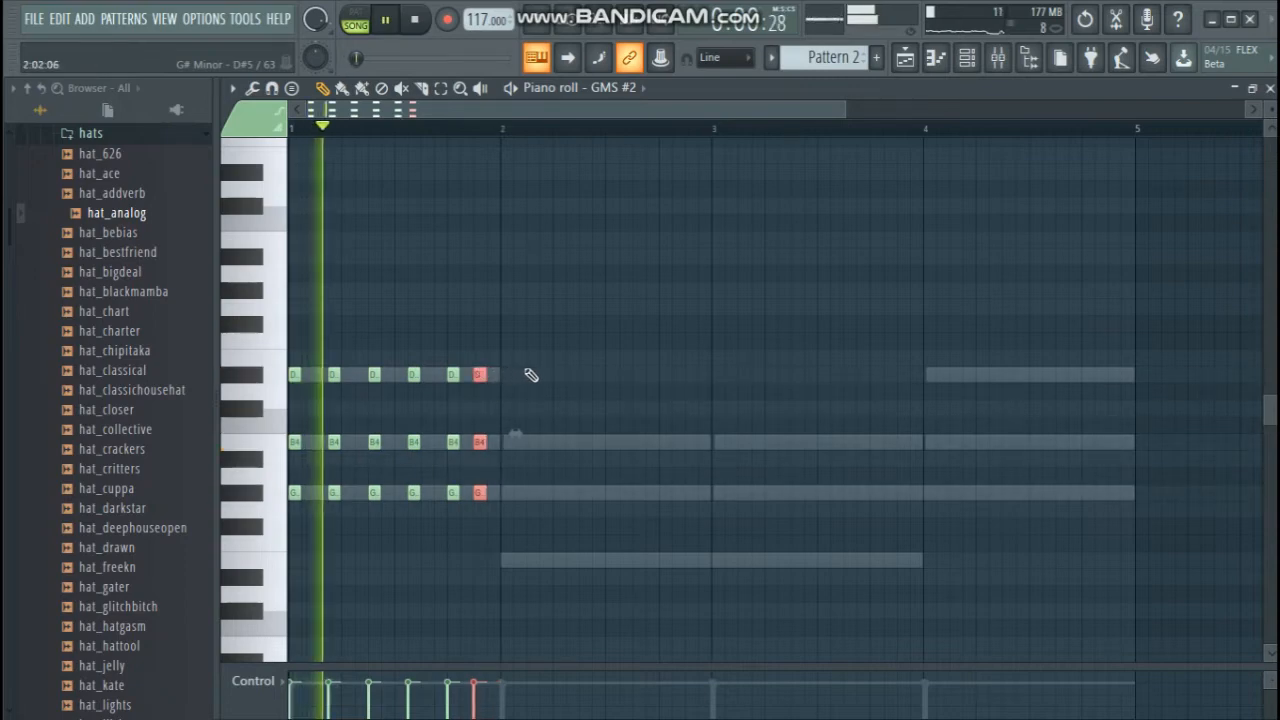
{"action": "key", "text": "space"}
Copy the bar 1 stabs into bar 2 transposed down to E4, G4 and B4, and delete the sixth stab
{"action": "left_click_drag", "start_coordinate": [576, 568], "coordinate": [551, 457]}
{"action": "key", "text": "space"}
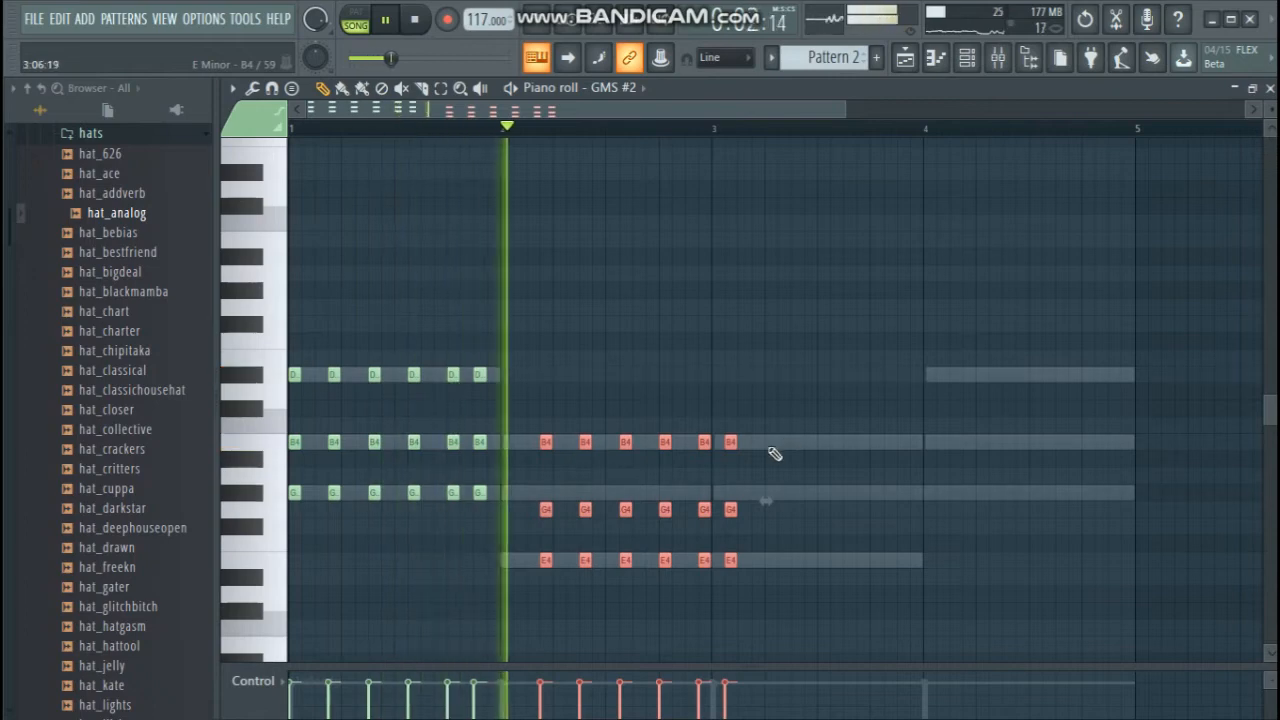
{"action": "right_click", "coordinate": [743, 503]}
{"action": "right_click", "coordinate": [732, 441]}
{"action": "key", "text": "space"}
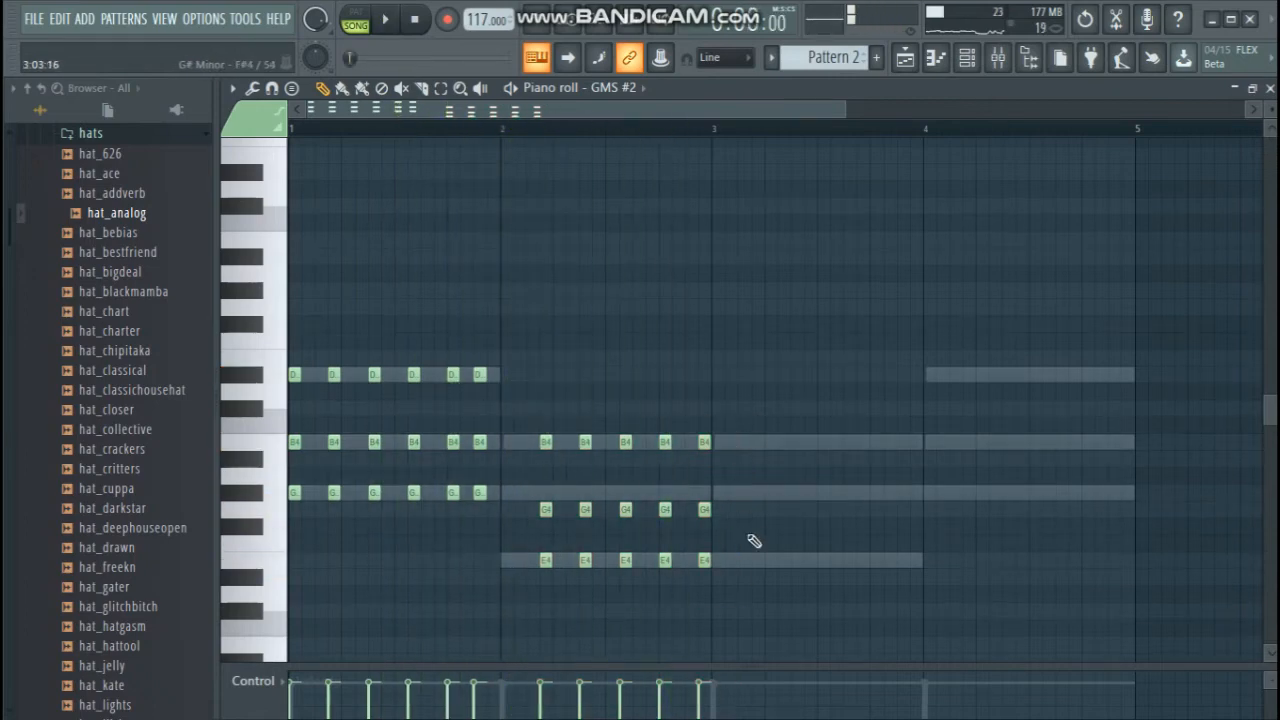
Raise the bar 2 G4 notes to G#4 and duplicate the five stabs into bar 3
{"action": "left_click_drag", "start_coordinate": [536, 510], "coordinate": [538, 510]}
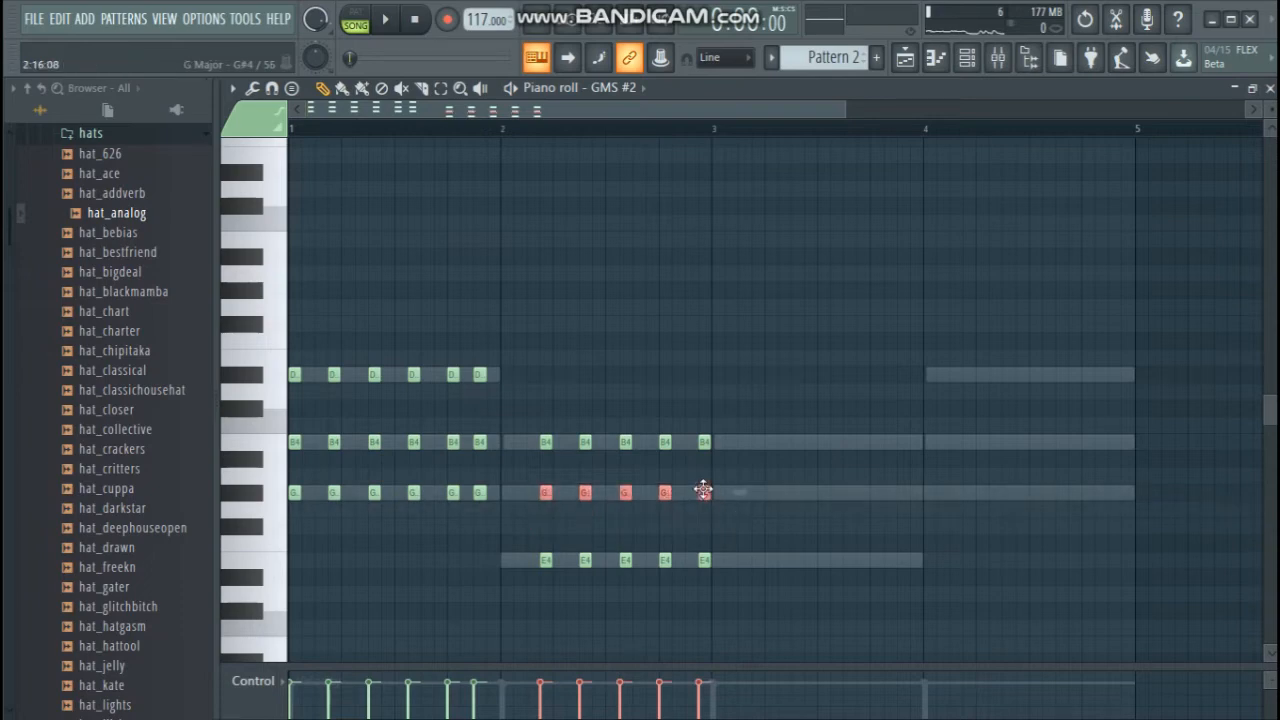
{"action": "key", "text": "space"}
{"action": "left_click_drag", "start_coordinate": [794, 620], "coordinate": [757, 440]}
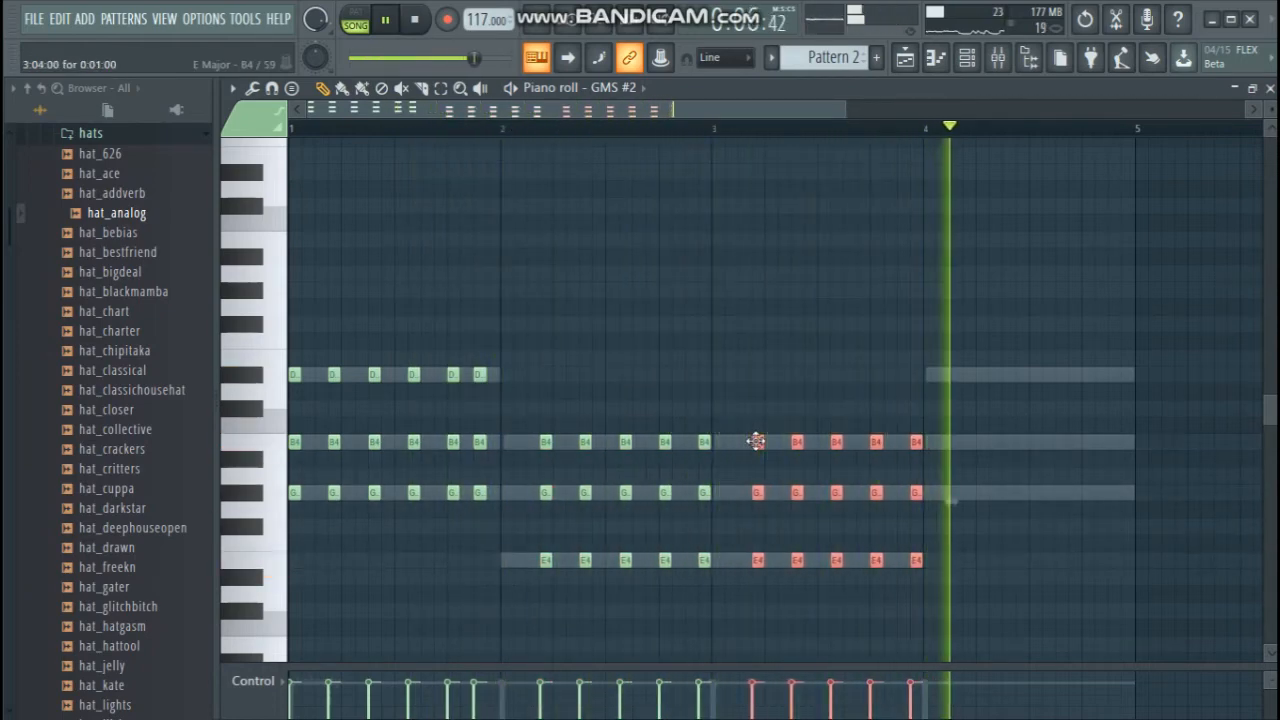
Stop playback and shift the last chord of bar 2 and of bar 3 one or more steps earlier while re-auditioning
{"action": "key", "text": "space"}
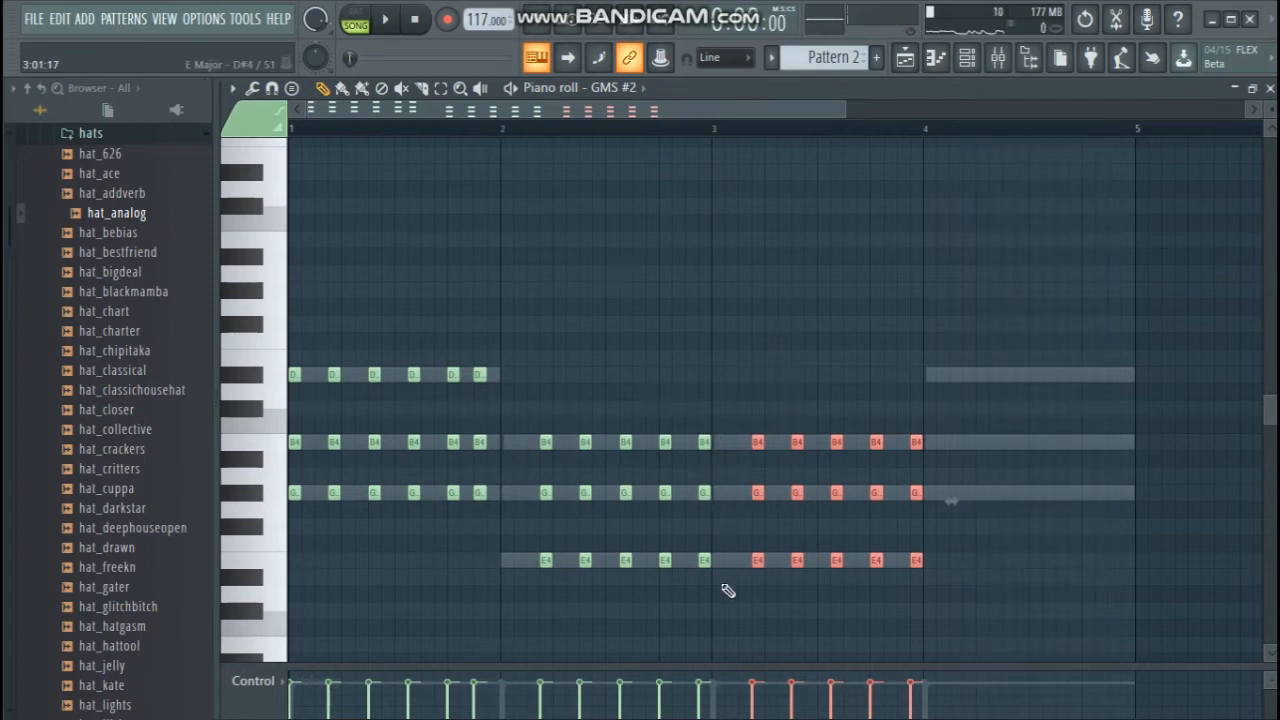
{"action": "left_click_drag", "start_coordinate": [723, 598], "coordinate": [705, 468]}
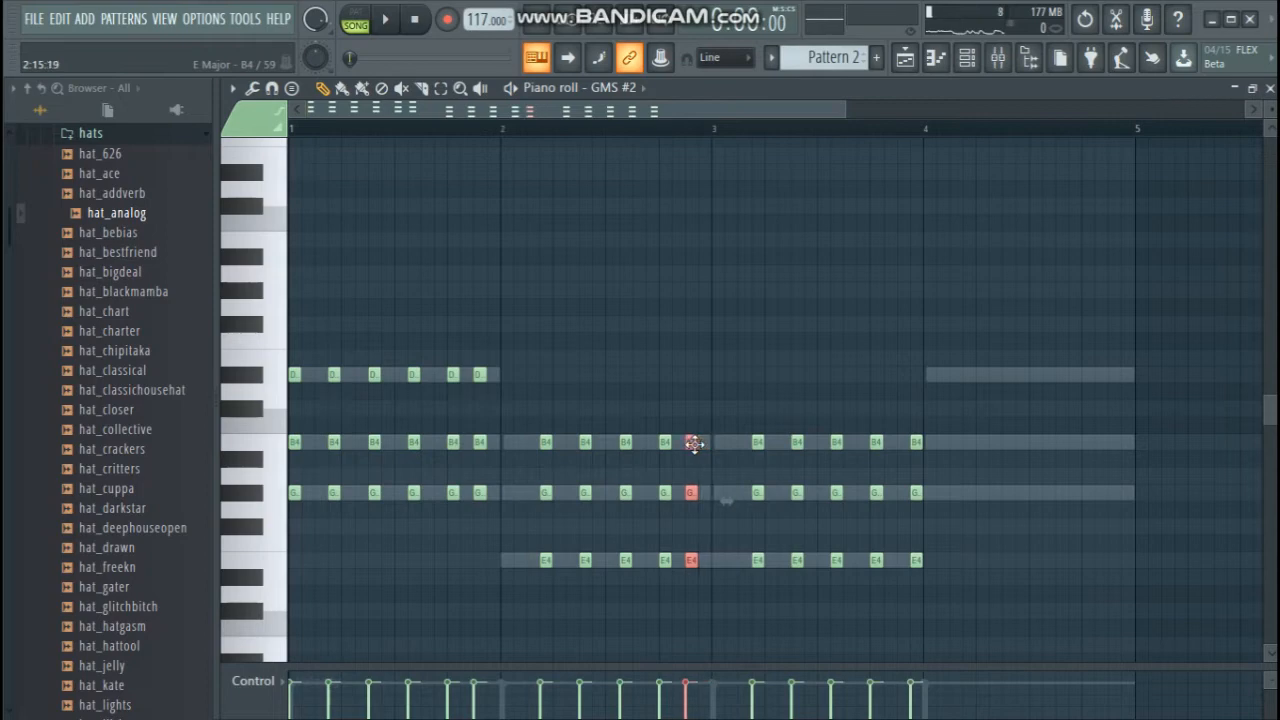
{"action": "key", "text": "space"}
{"action": "left_click_drag", "start_coordinate": [982, 601], "coordinate": [894, 442]}
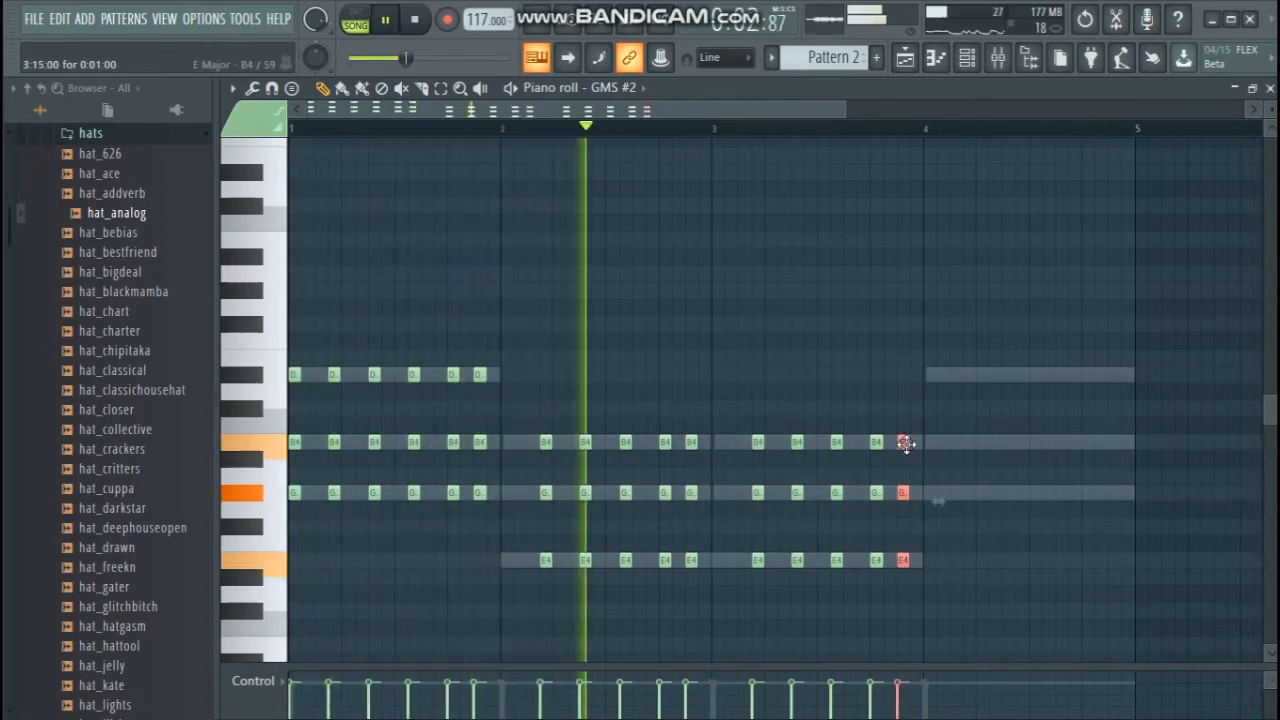
Copy the five stabs into bar 4 on G#4, B4 and D#5, and add single E4 notes at the start of bars 2 and 3
{"action": "left_click_drag", "start_coordinate": [993, 618], "coordinate": [969, 382]}
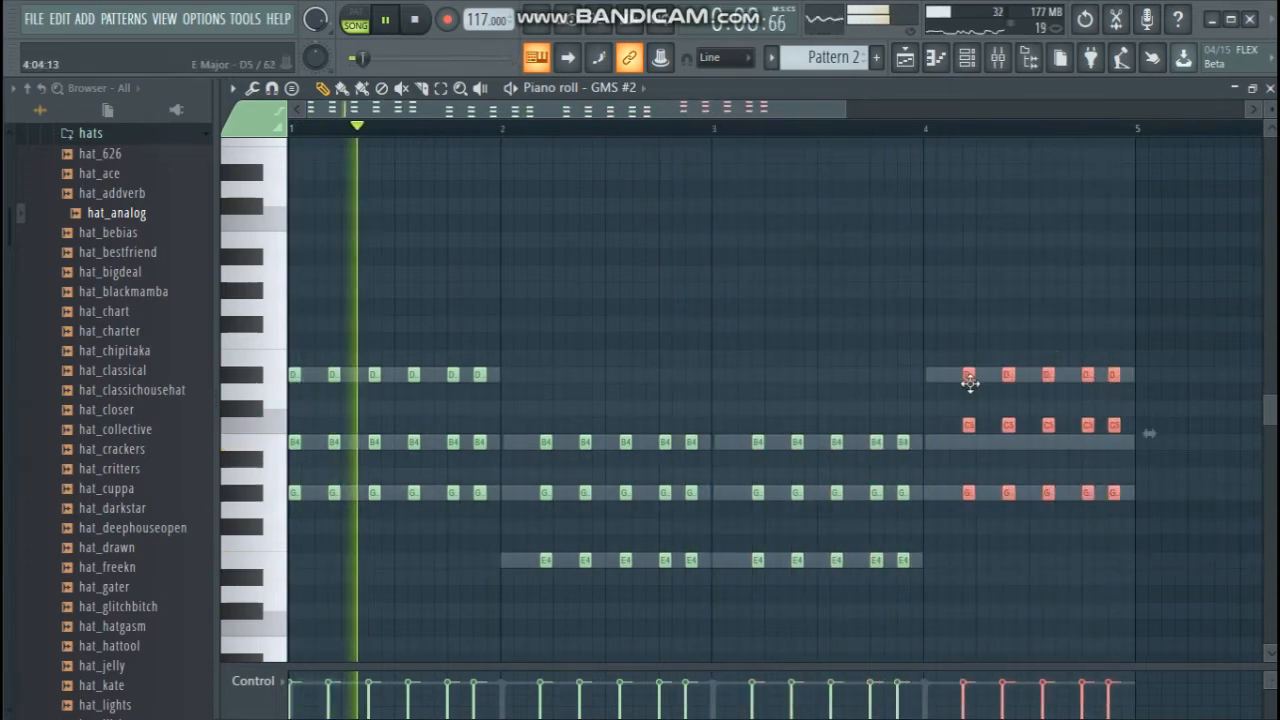
{"action": "left_click", "coordinate": [984, 346], "text": "ctrl"}
{"action": "left_click_drag", "start_coordinate": [1143, 450], "coordinate": [969, 443]}
{"action": "left_click", "coordinate": [970, 425], "text": "ctrl"}
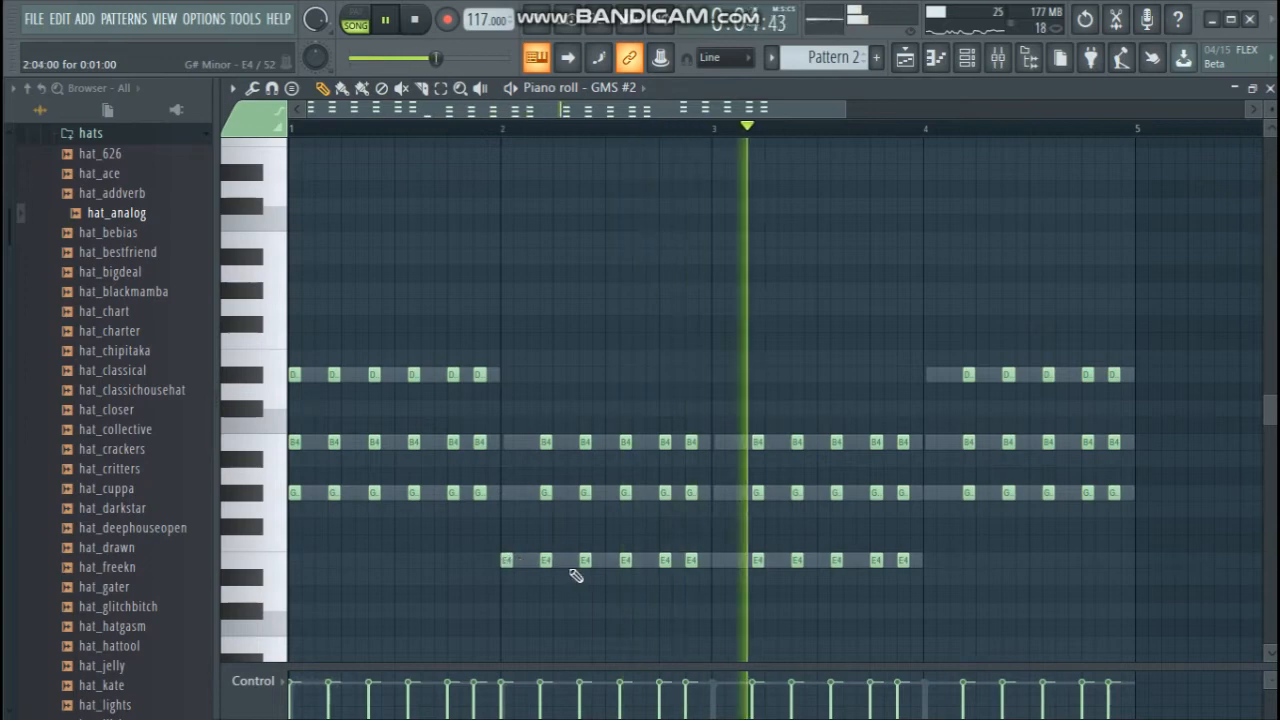
{"action": "left_click", "coordinate": [718, 560]}
{"action": "left_click", "coordinate": [744, 560]}
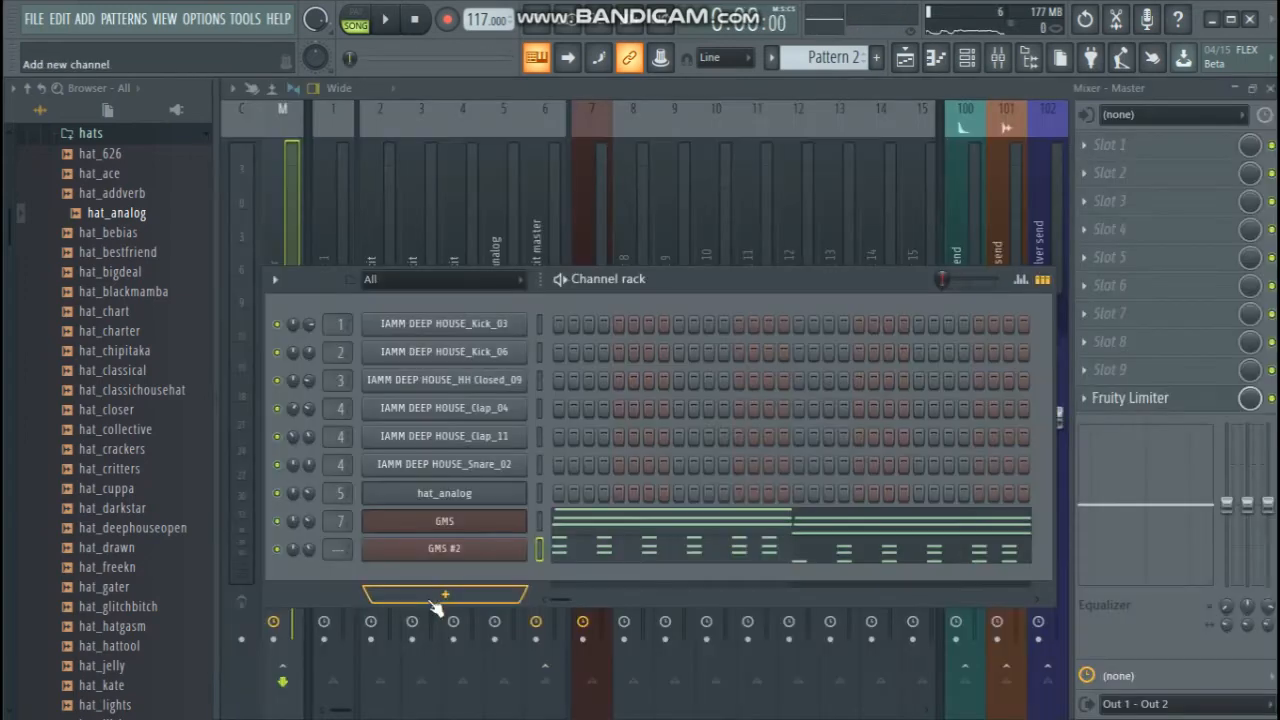
Add a Fruity DX10 channel and load its Log Drum preset
{"action": "left_click", "coordinate": [444, 598]}
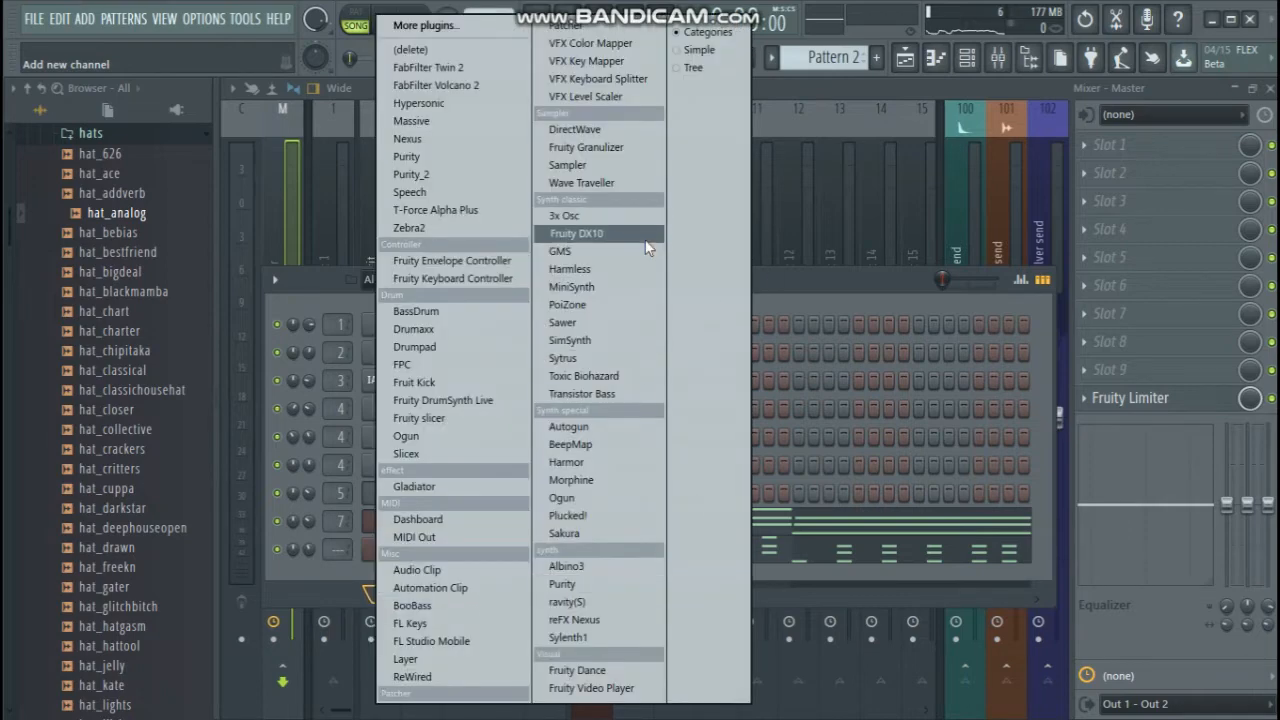
{"action": "left_click", "coordinate": [590, 233]}
{"action": "left_click", "coordinate": [762, 250]}
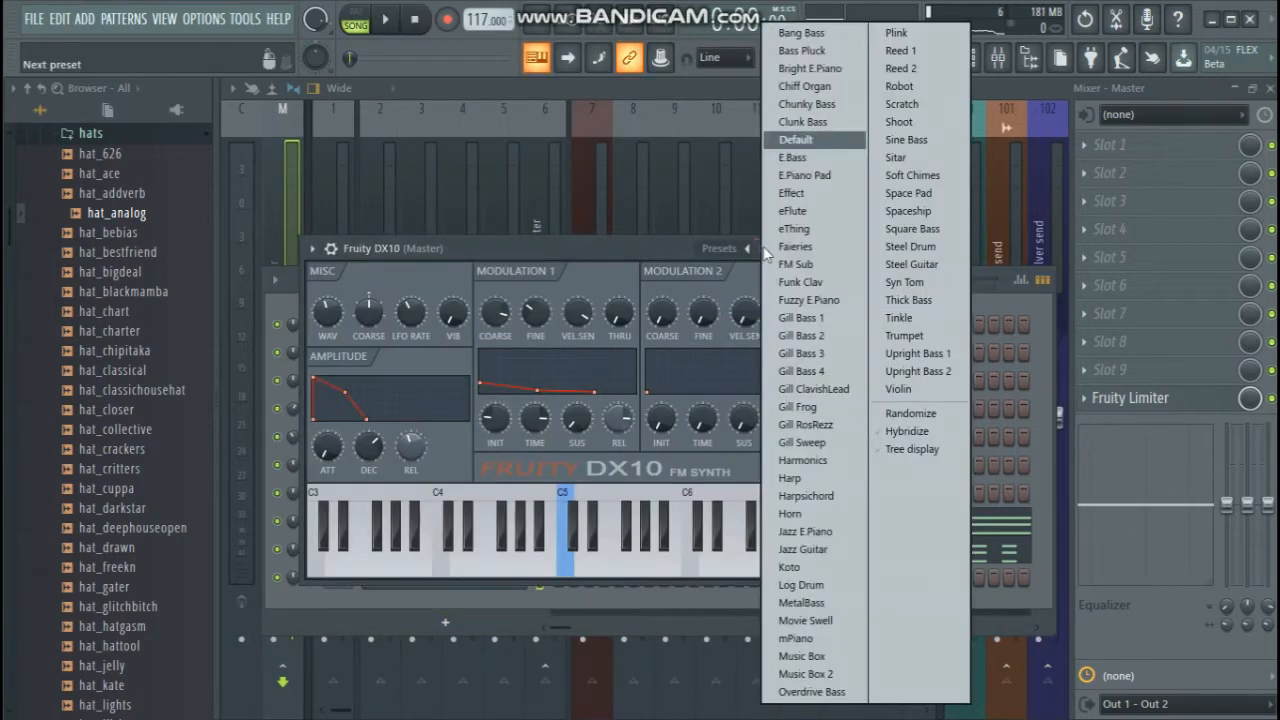
{"action": "left_click", "coordinate": [803, 585]}
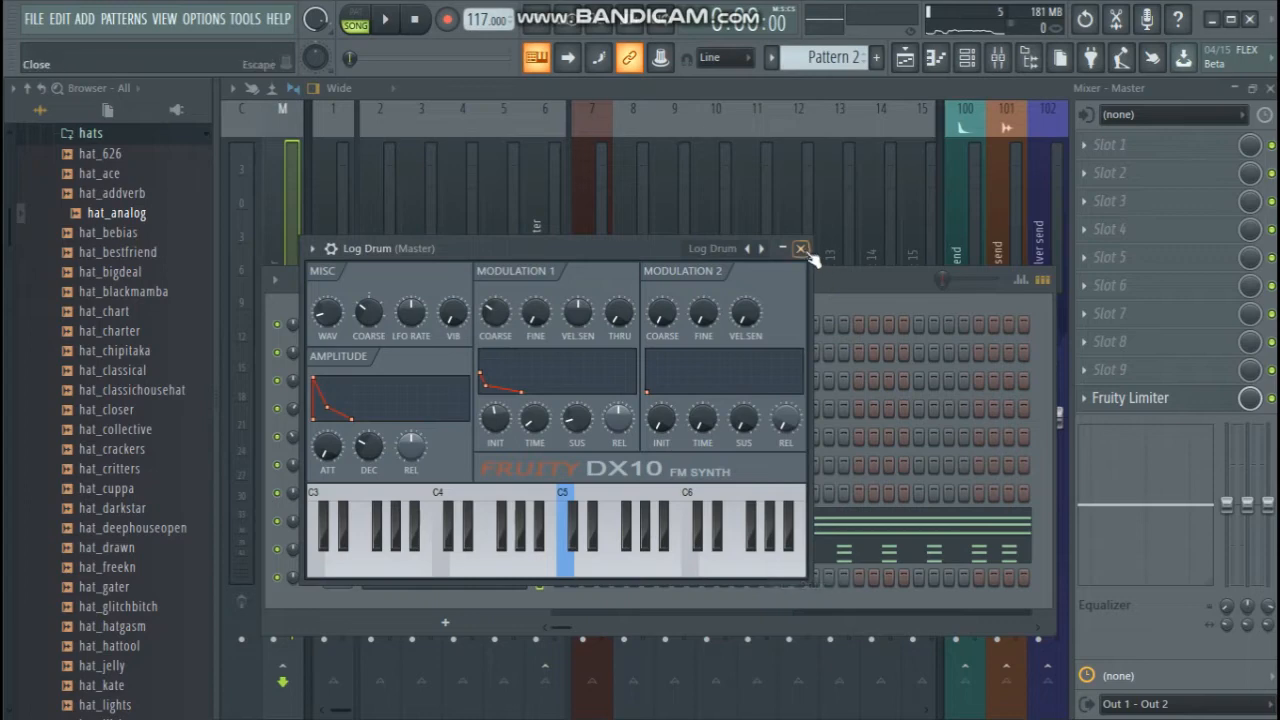
{"action": "left_click", "coordinate": [800, 249]}
Open the Log Drum channel's piano roll and place one-step G#4 notes on steps 1 and 4 of bar 1
{"action": "right_click", "coordinate": [508, 590]}
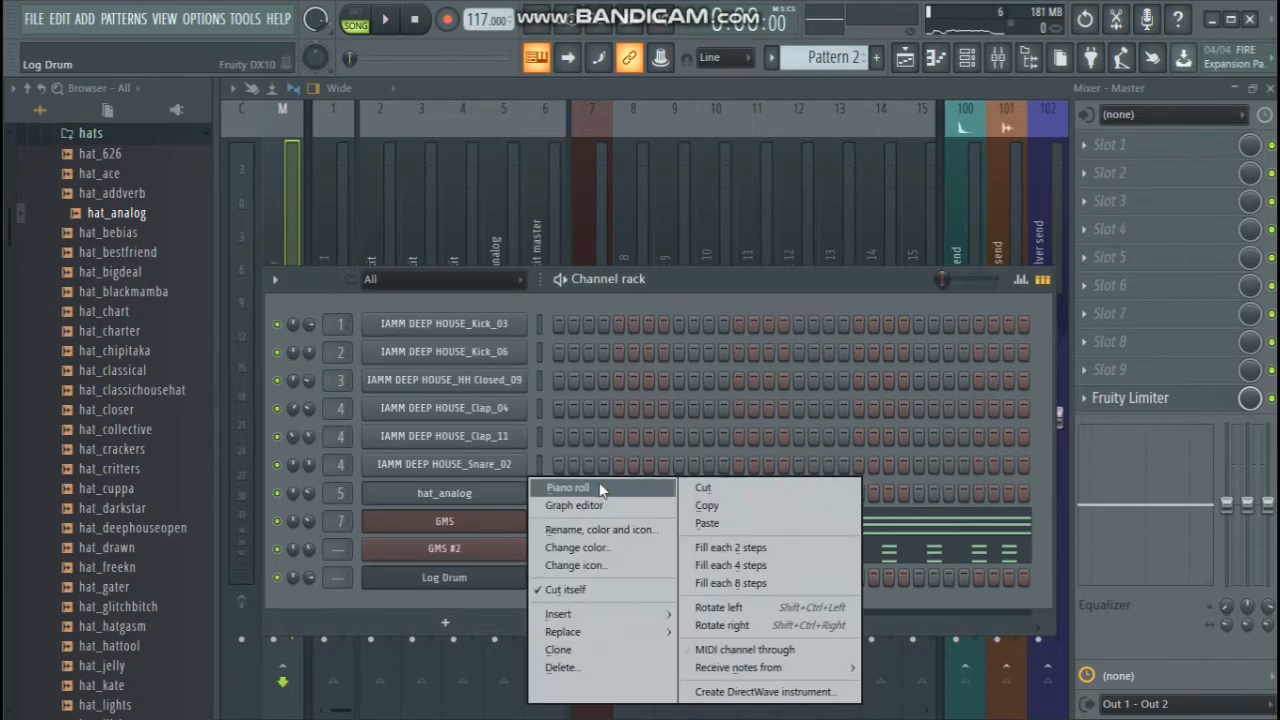
{"action": "left_click", "coordinate": [602, 489]}
{"action": "scroll", "coordinate": [530, 476], "scroll_direction": "down", "scroll_amount": 4}
{"action": "scroll", "coordinate": [480, 500], "scroll_direction": "up", "scroll_amount": 4}
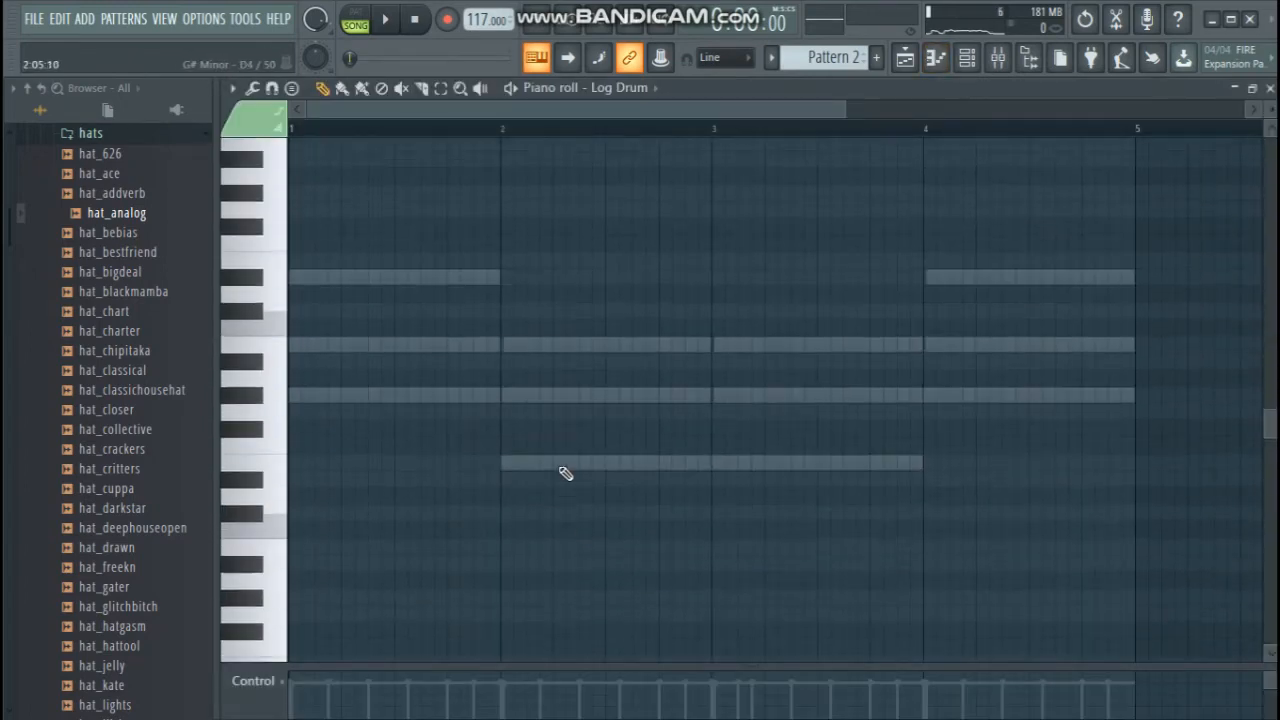
{"action": "scroll", "coordinate": [340, 480], "scroll_direction": "down", "scroll_amount": 3}
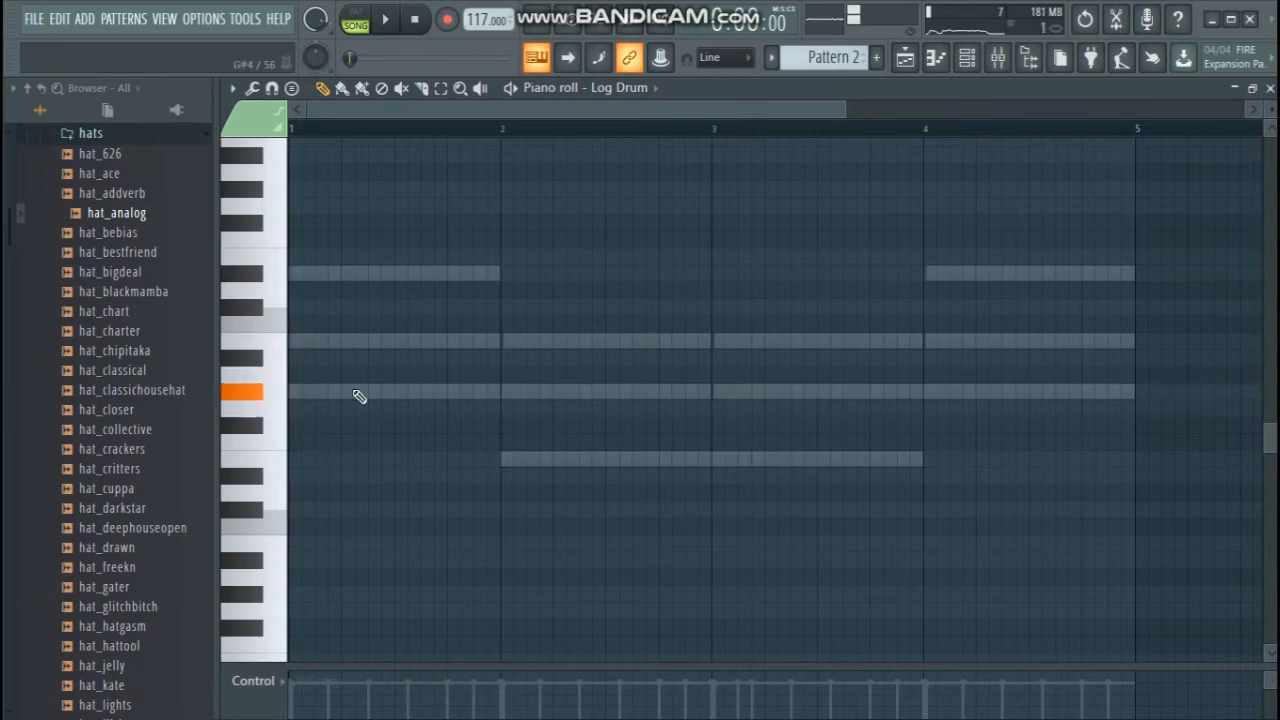
{"action": "left_click_drag", "start_coordinate": [839, 113], "coordinate": [515, 113]}
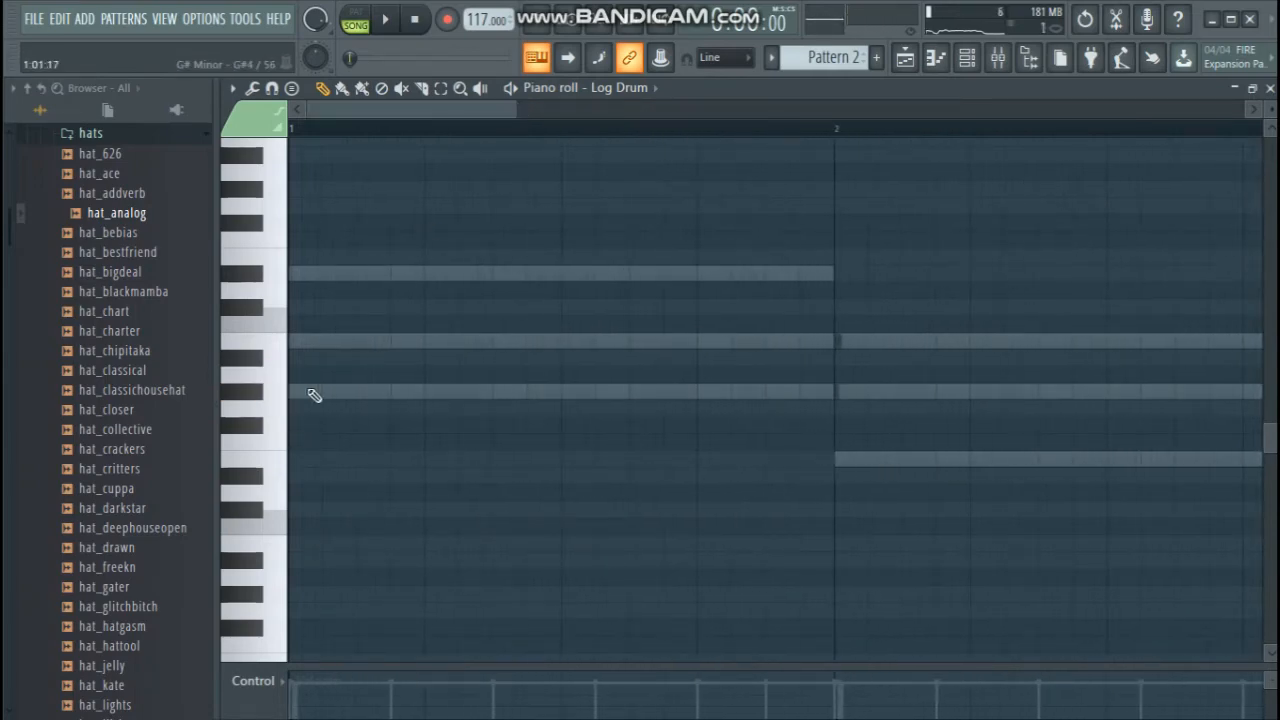
{"action": "scroll", "coordinate": [318, 410], "scroll_direction": "up", "scroll_amount": 3}
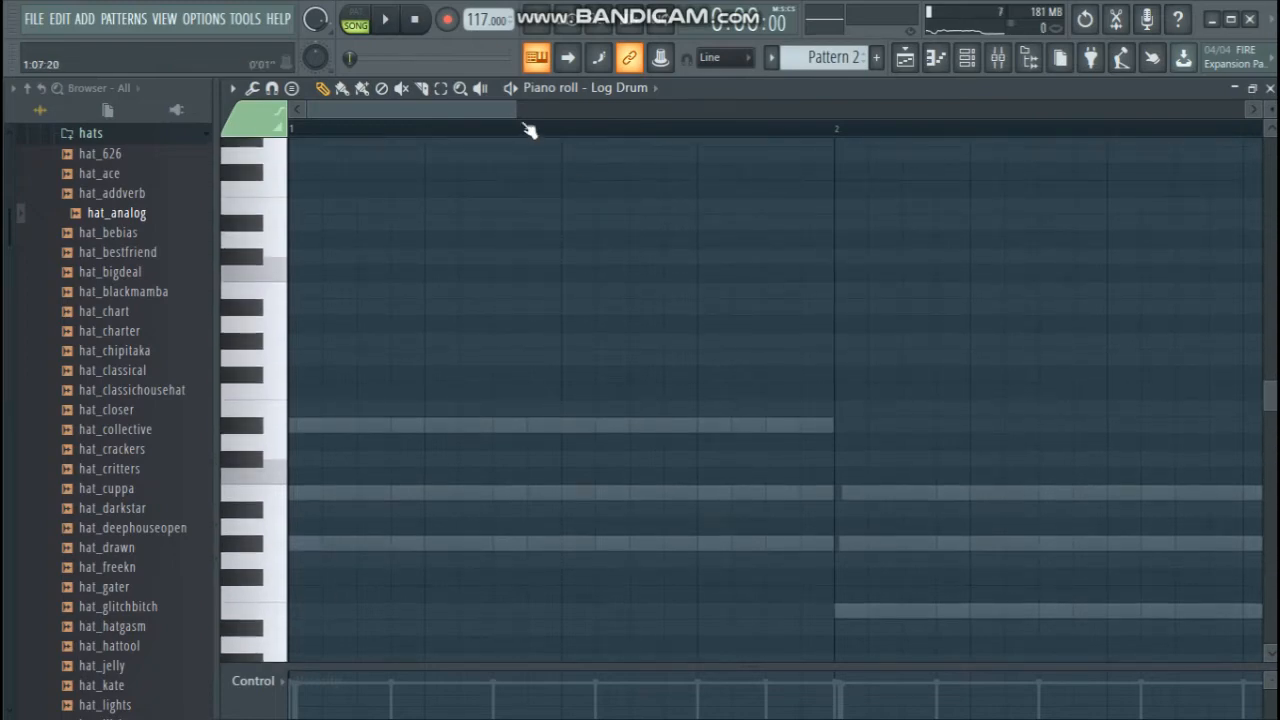
{"action": "left_click_drag", "start_coordinate": [543, 109], "coordinate": [694, 260]}
{"action": "scroll", "coordinate": [514, 424], "scroll_direction": "down", "scroll_amount": 4}
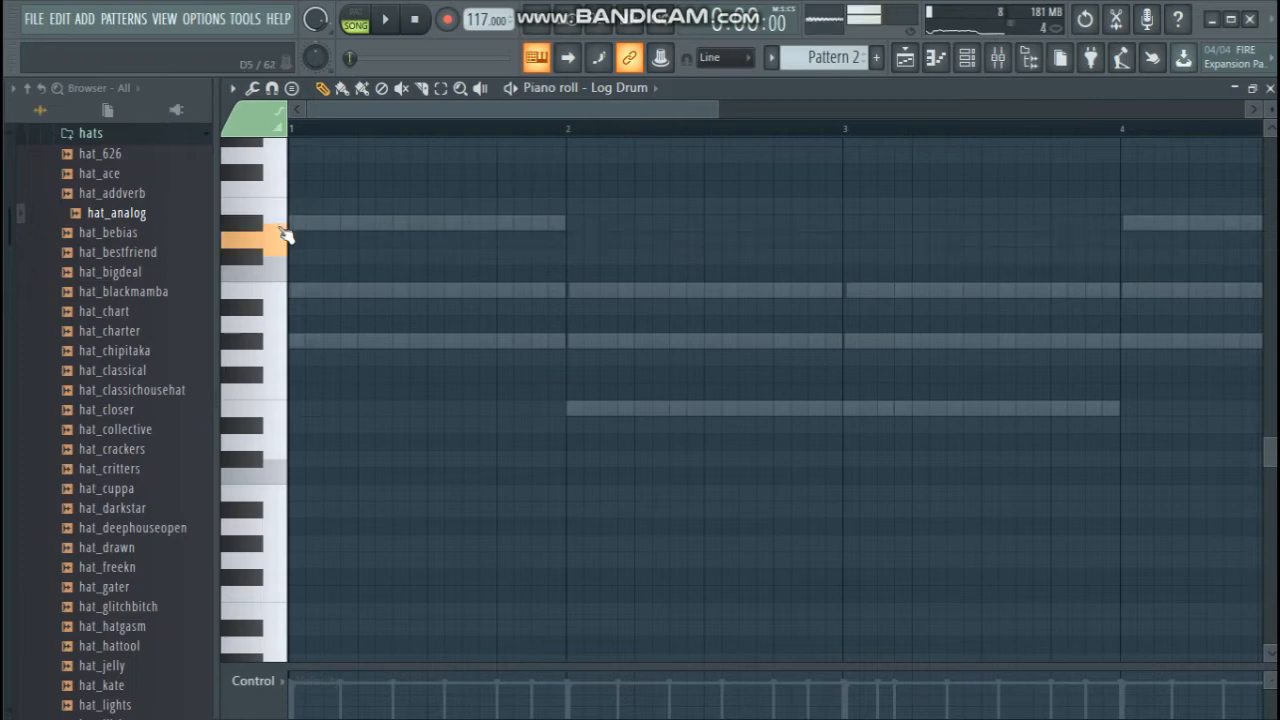
{"action": "scroll", "coordinate": [338, 443], "scroll_direction": "up", "scroll_amount": 2}
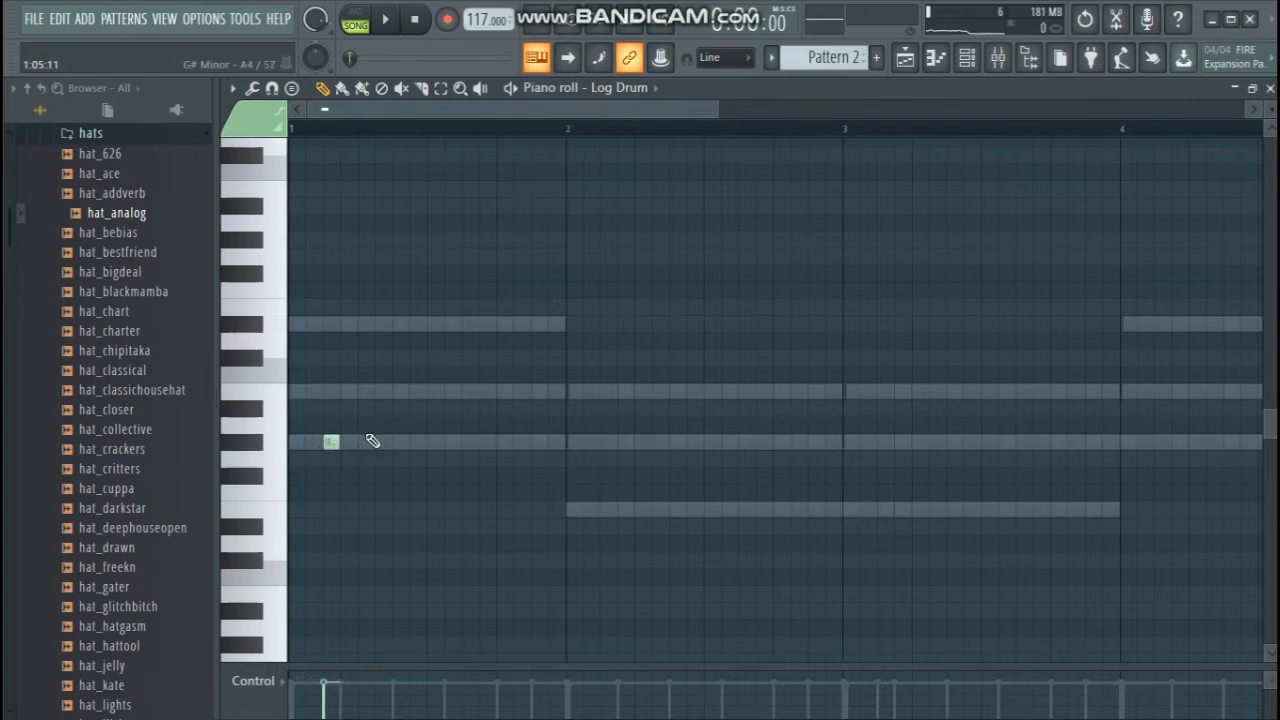
{"action": "scroll", "coordinate": [372, 441], "scroll_direction": "up", "scroll_amount": 1}
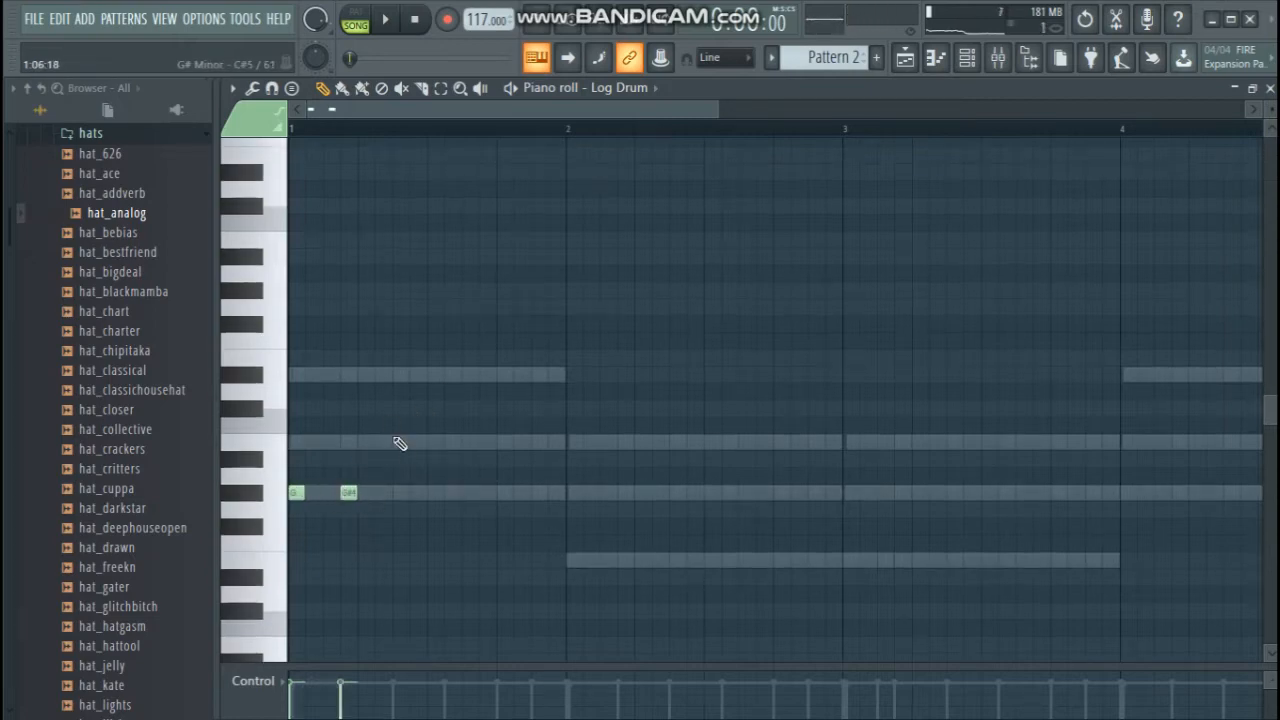
Audition and complete the bar 1 log drum rhythm with G#4 on steps 7, 9, 10, 12 and 14 and B4 on step 16
{"action": "key", "text": "space"}
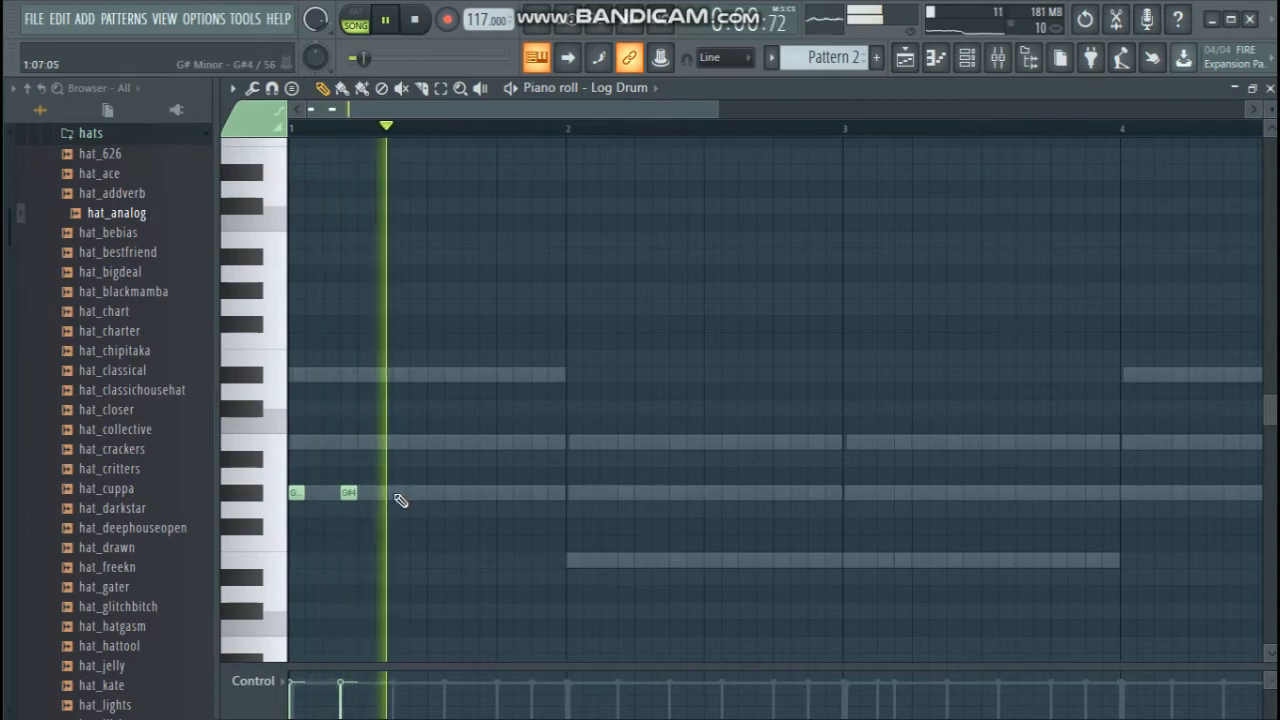
{"action": "key", "text": "space"}
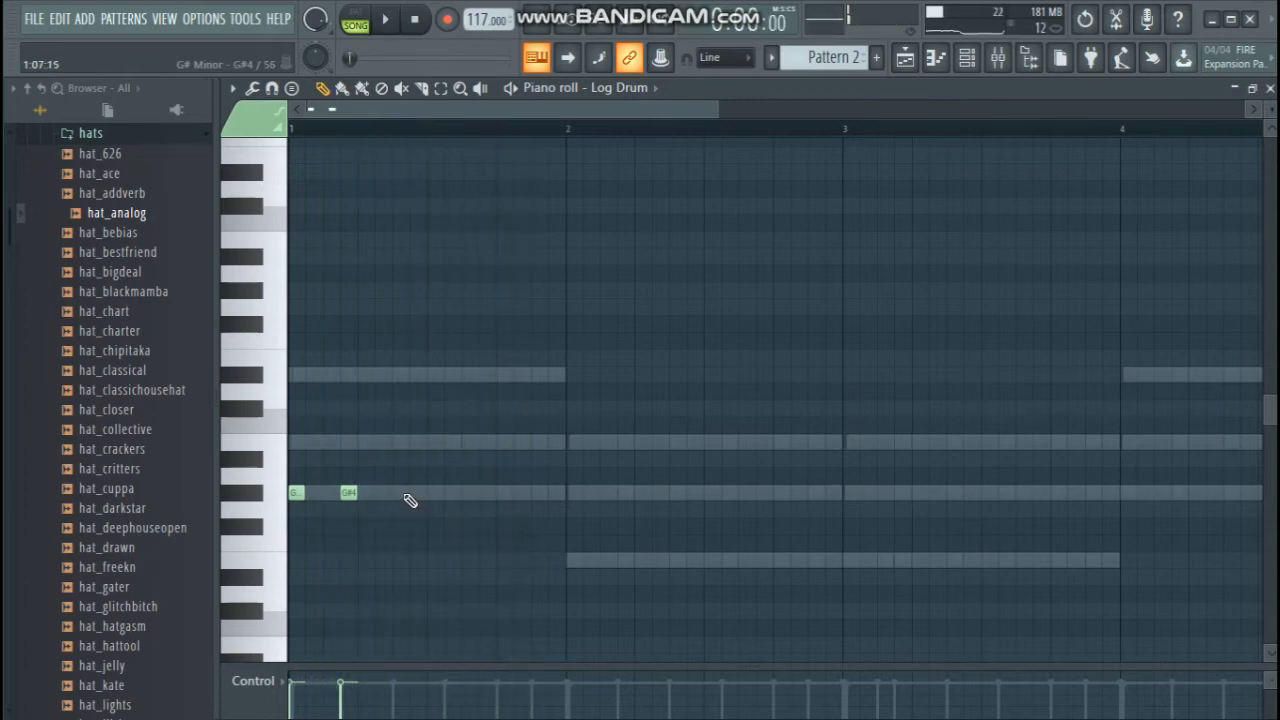
{"action": "key", "text": "space"}
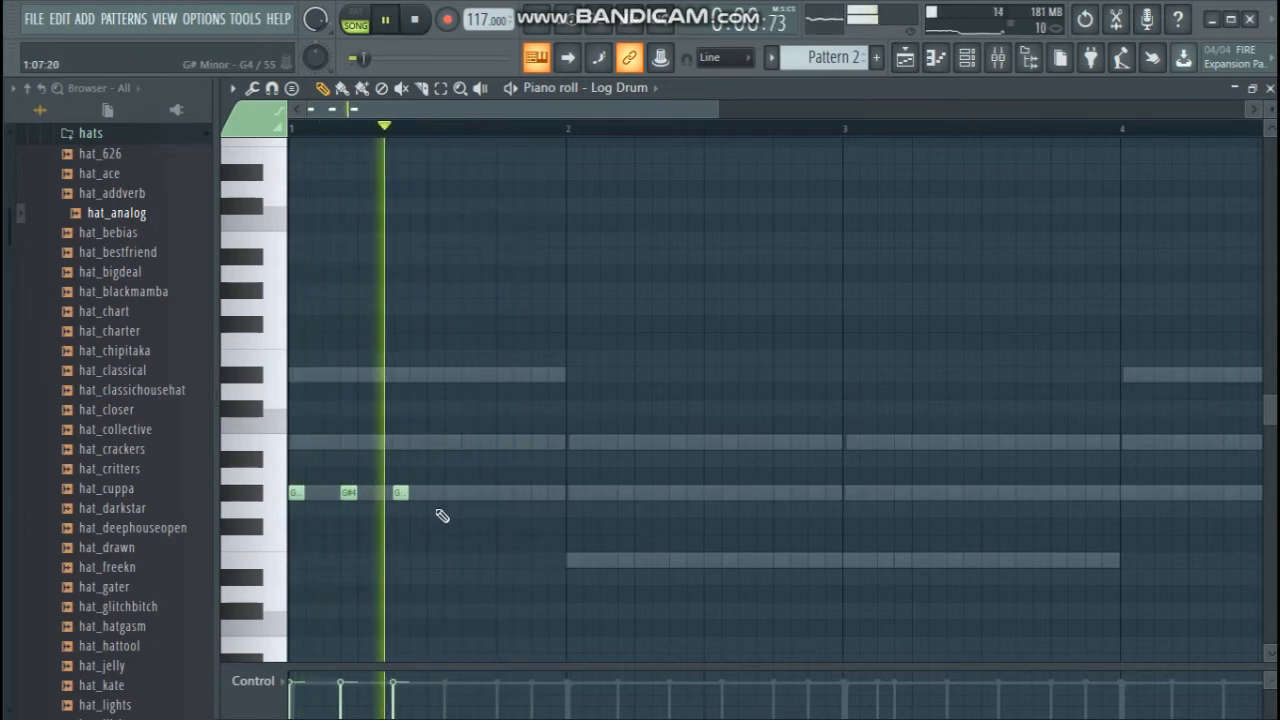
{"action": "key", "text": "space"}
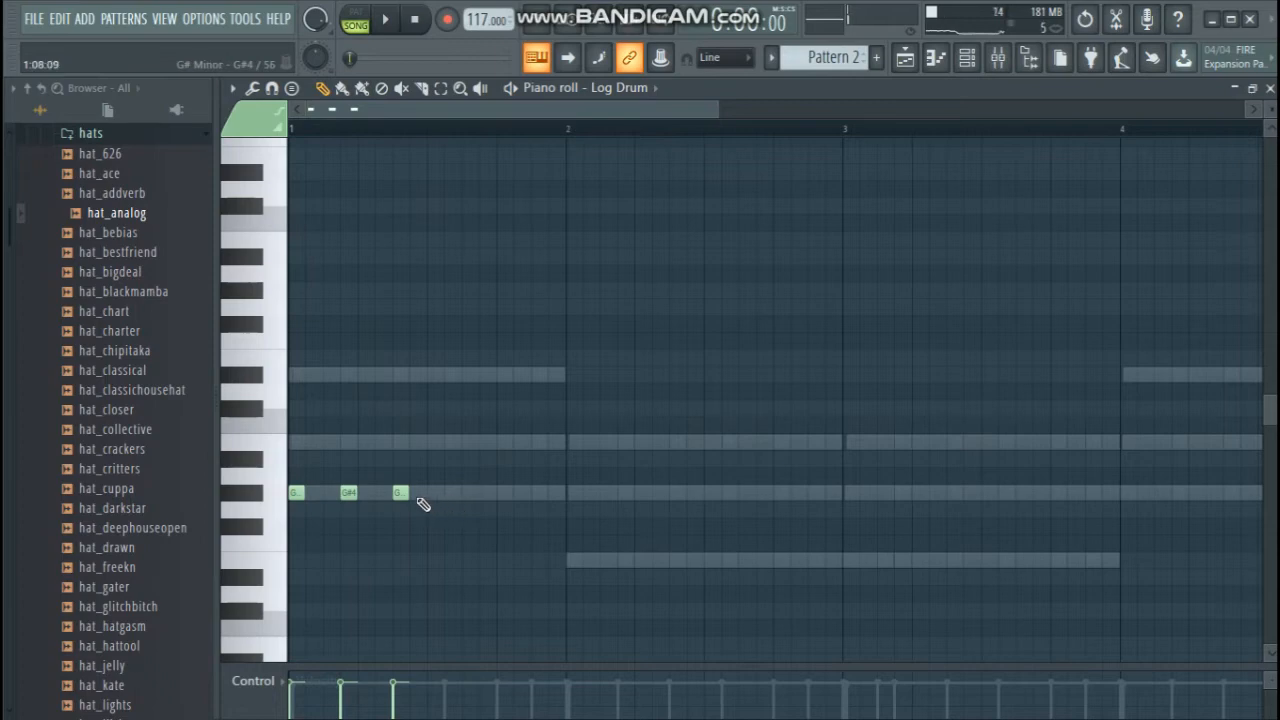
{"action": "key", "text": "space"}
{"action": "left_click", "coordinate": [486, 493]}
{"action": "key", "text": "space"}
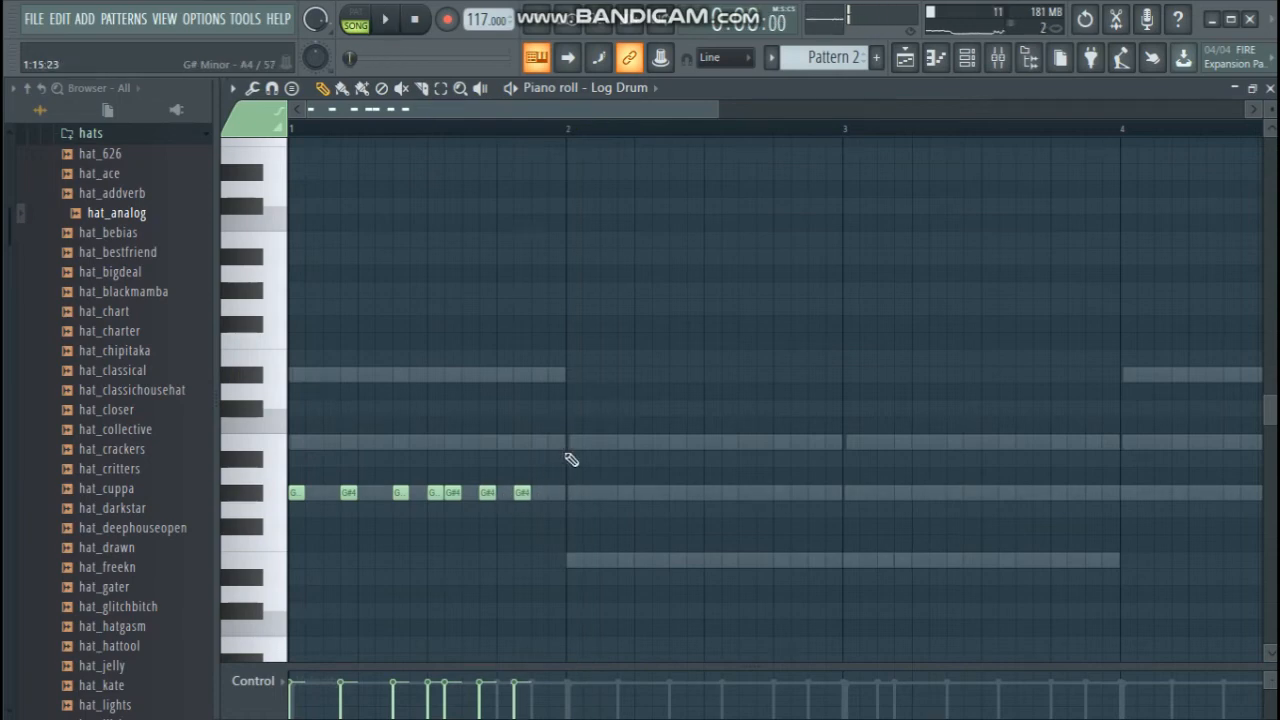
{"action": "key", "text": "space"}
{"action": "left_click", "coordinate": [552, 442]}
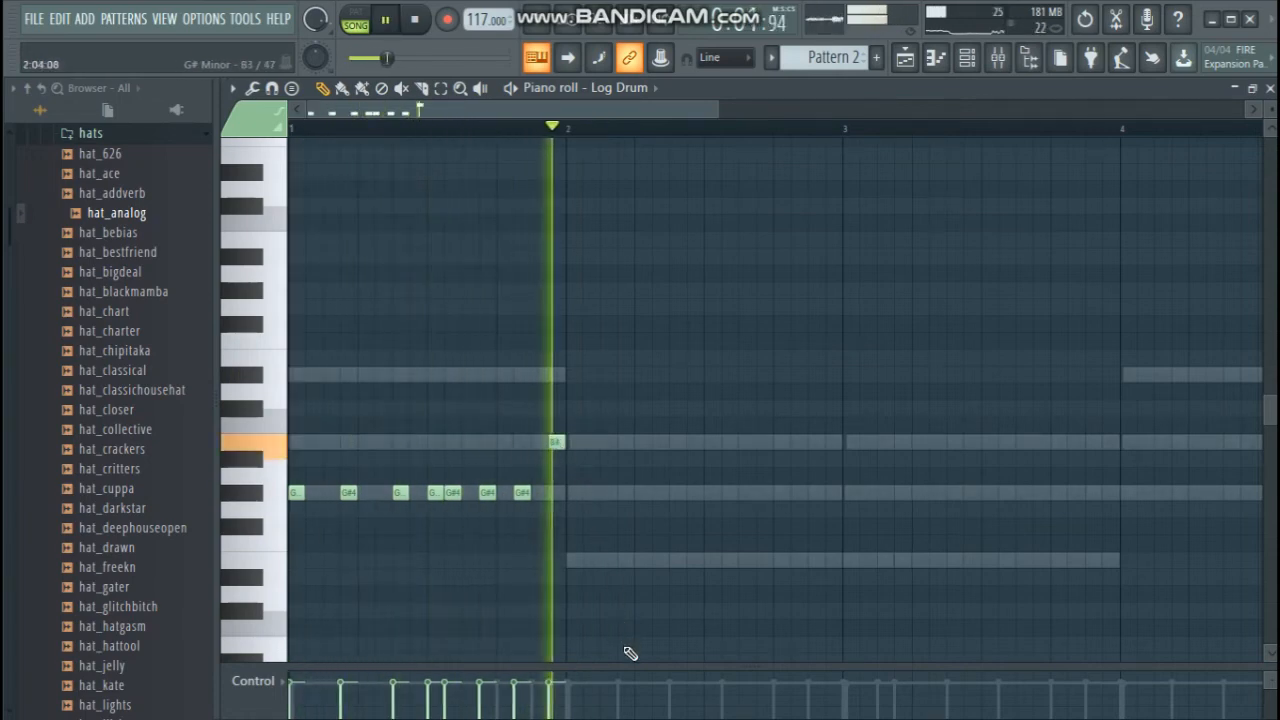
Copy the bar 1 log drum phrase into bar 2, transposed down so its main notes sit on E4, and audition it
{"action": "key", "text": "space"}
{"action": "left_click_drag", "start_coordinate": [682, 532], "coordinate": [288, 400]}
{"action": "left_click_drag", "start_coordinate": [302, 490], "coordinate": [575, 562], "text": "shift"}
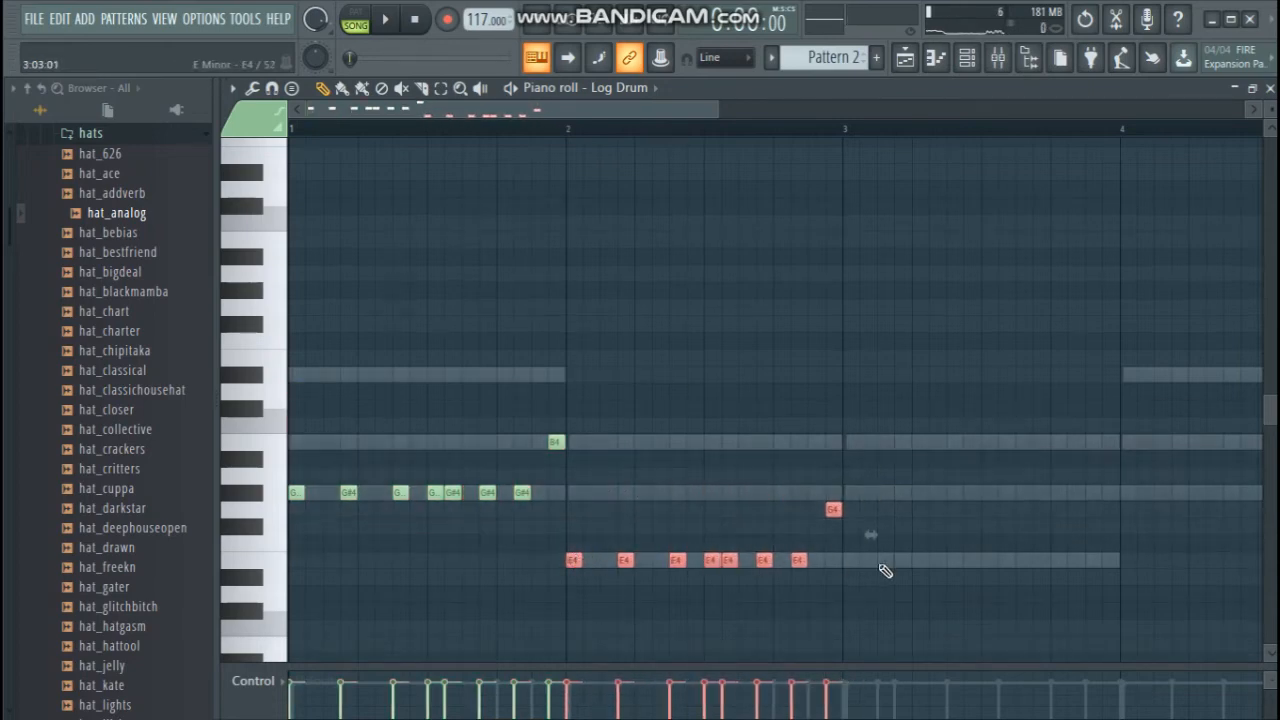
{"action": "left_click", "coordinate": [885, 570]}
{"action": "key", "text": "space"}
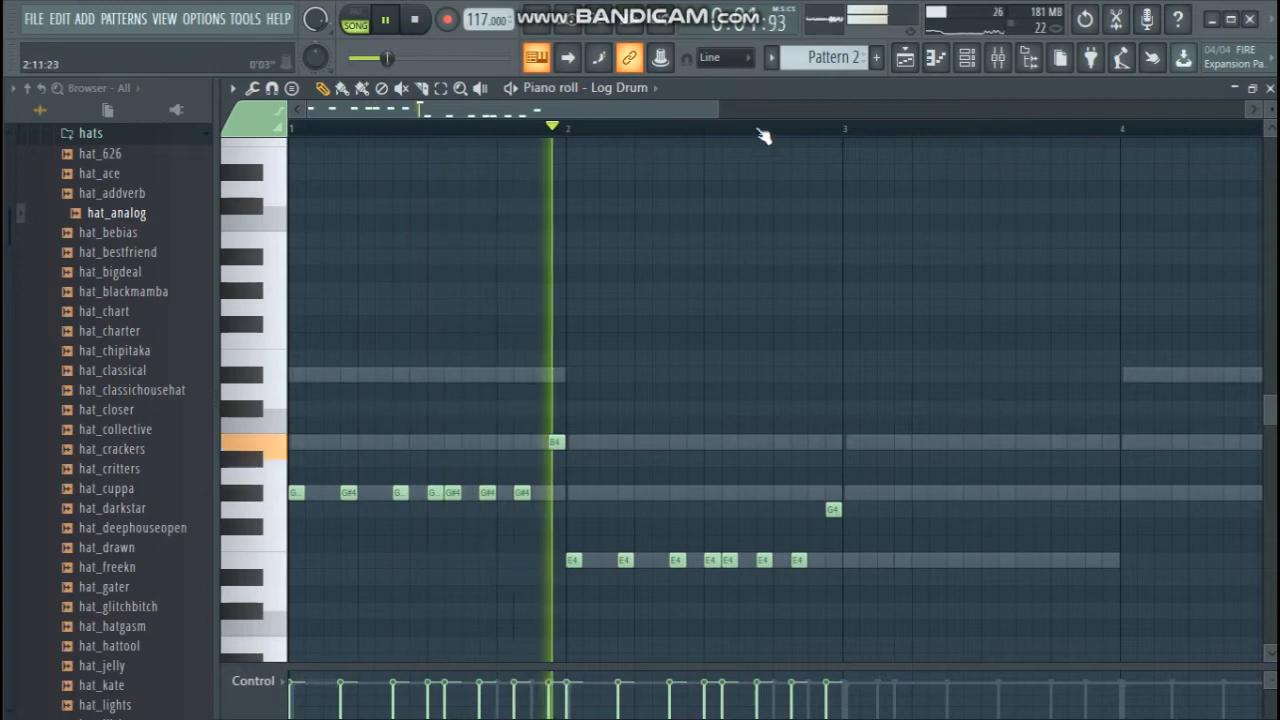
Raise the last log drum note of bar 2 to B4
{"action": "scroll", "coordinate": [763, 135], "scroll_direction": "down", "scroll_amount": 1}
{"action": "left_click_drag", "start_coordinate": [673, 509], "coordinate": [673, 490]}
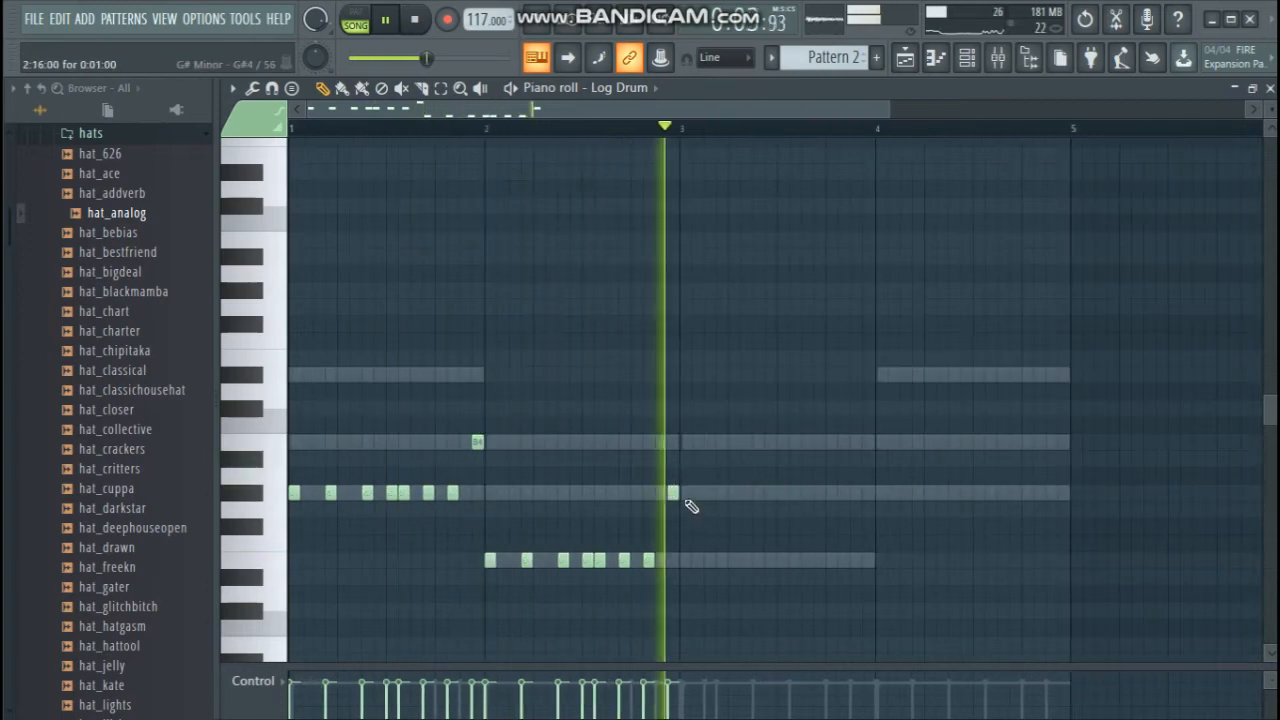
{"action": "key", "text": "space"}
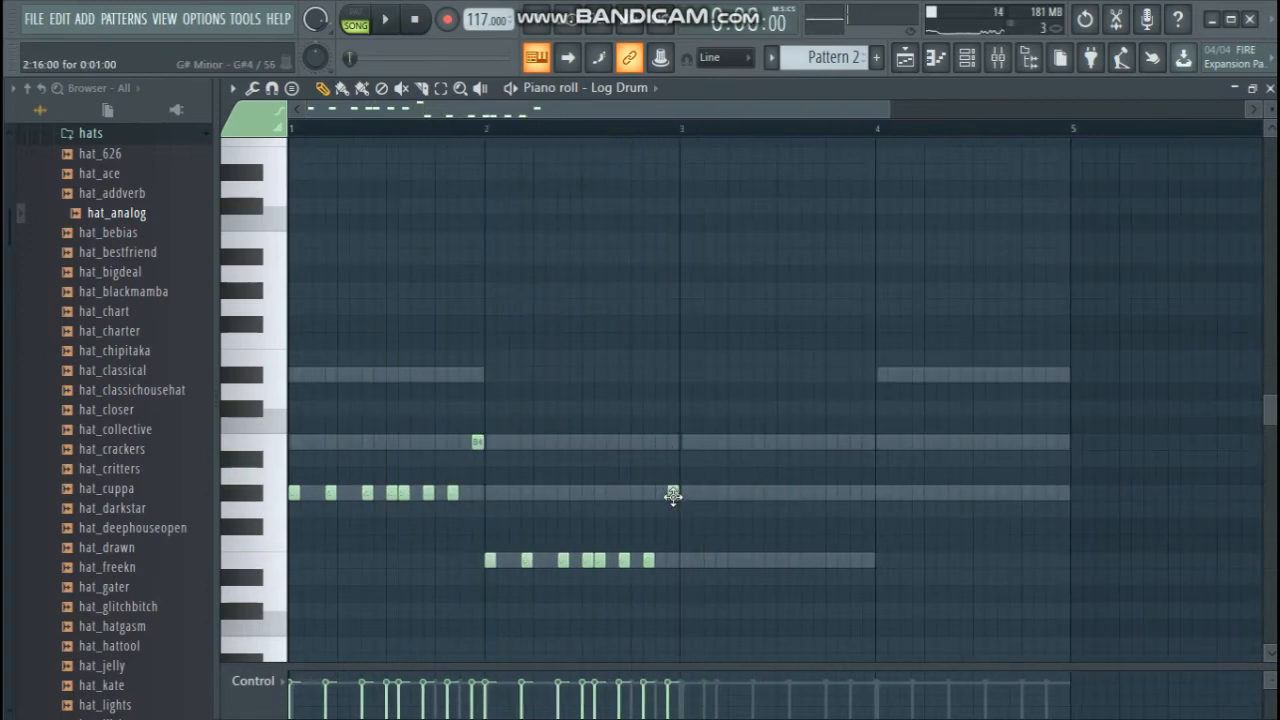
{"action": "left_click_drag", "start_coordinate": [775, 643], "coordinate": [483, 437]}
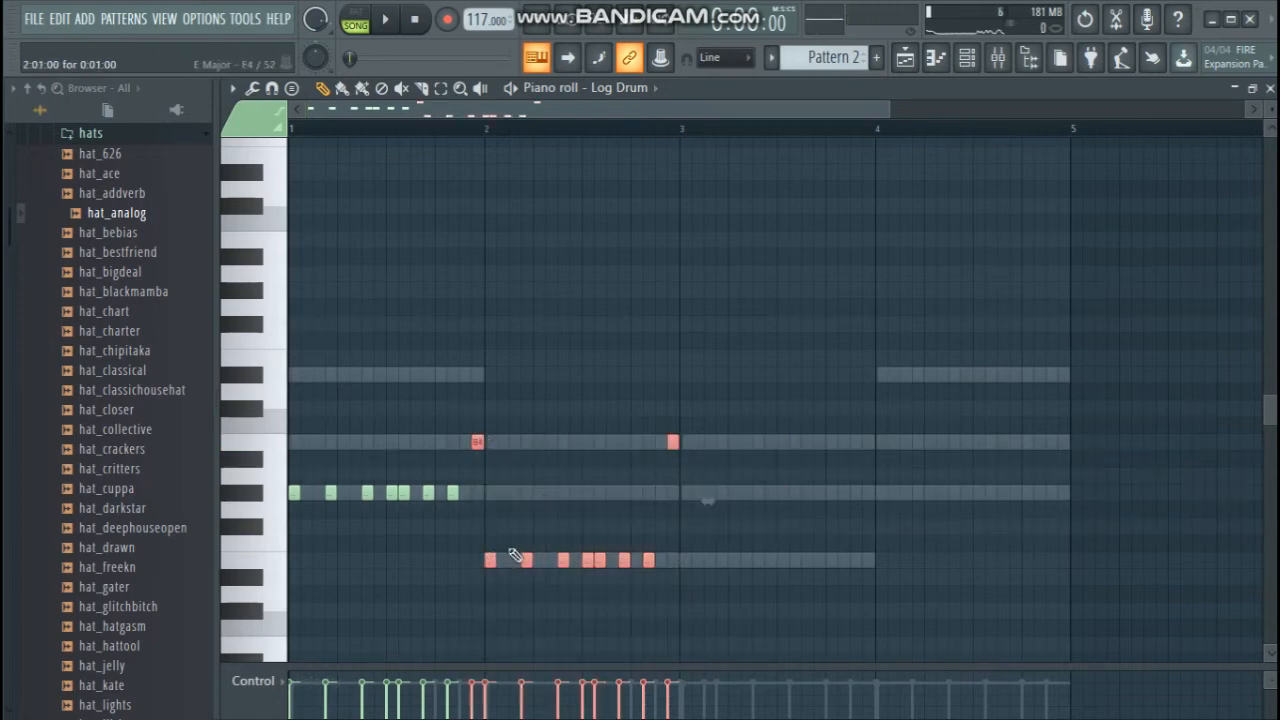
Duplicate the bar 2 log drum phrase into bar 3, aligned to the bar start, and lower its last note to E4
{"action": "left_click_drag", "start_coordinate": [786, 600], "coordinate": [487, 418]}
{"action": "key", "text": "ctrl+b"}
{"action": "key", "text": "space"}
{"action": "left_click_drag", "start_coordinate": [700, 561], "coordinate": [688, 560]}
{"action": "left_click", "coordinate": [738, 511], "text": "ctrl"}
{"action": "scroll", "coordinate": [790, 500], "scroll_direction": "up", "scroll_amount": 1}
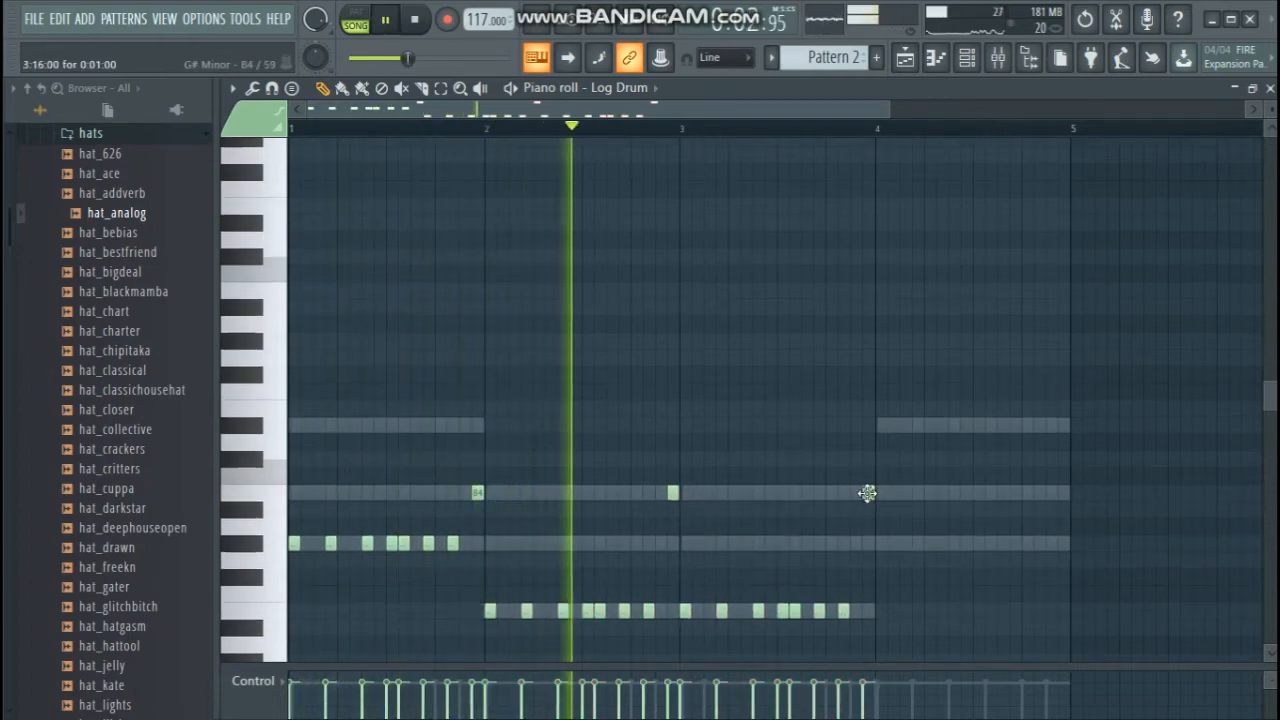
{"action": "left_click", "coordinate": [866, 611]}
Copy the log drum rhythm into bar 4 with all eight notes on G#4, and stop playback
{"action": "scroll", "coordinate": [905, 607], "scroll_direction": "up", "scroll_amount": 1}
{"action": "scroll", "coordinate": [905, 607], "scroll_direction": "down", "scroll_amount": 1}
{"action": "left_click_drag", "start_coordinate": [900, 612], "coordinate": [885, 542]}
{"action": "left_click", "coordinate": [1014, 520]}
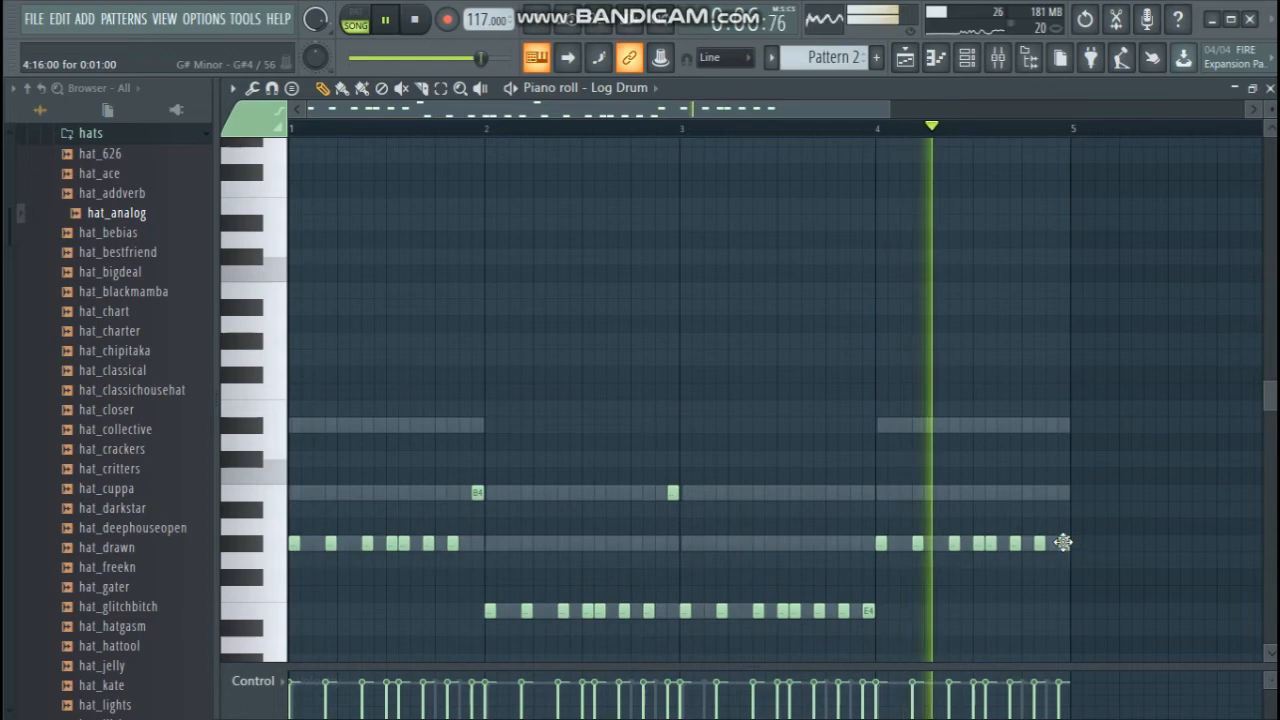
{"action": "key", "text": "space"}
Transpose the entire log drum pattern down one octave and play it back
{"action": "scroll", "coordinate": [922, 191], "scroll_direction": "down", "scroll_amount": 3}
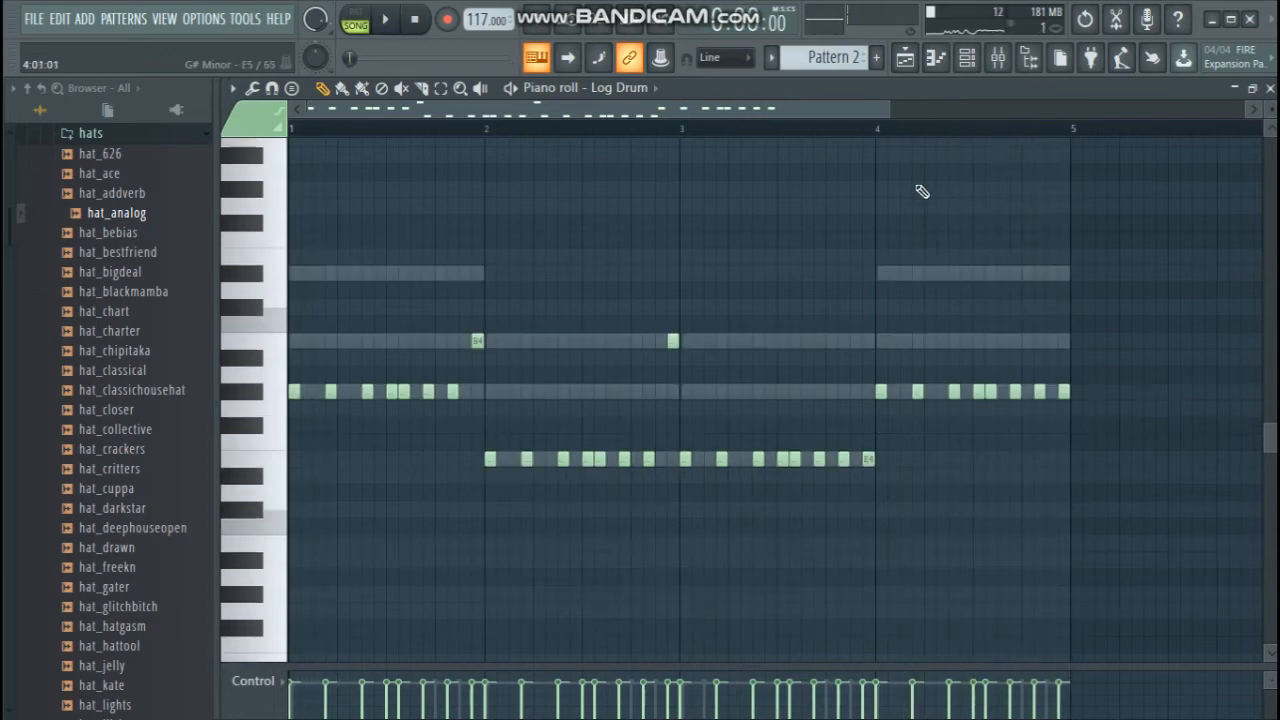
{"action": "mouse_move", "coordinate": [890, 111]}
{"action": "left_mouse_down"}
{"action": "mouse_move", "coordinate": [1129, 118]}
{"action": "mouse_move", "coordinate": [605, 126]}
{"action": "mouse_move", "coordinate": [941, 168]}
{"action": "left_mouse_up"}
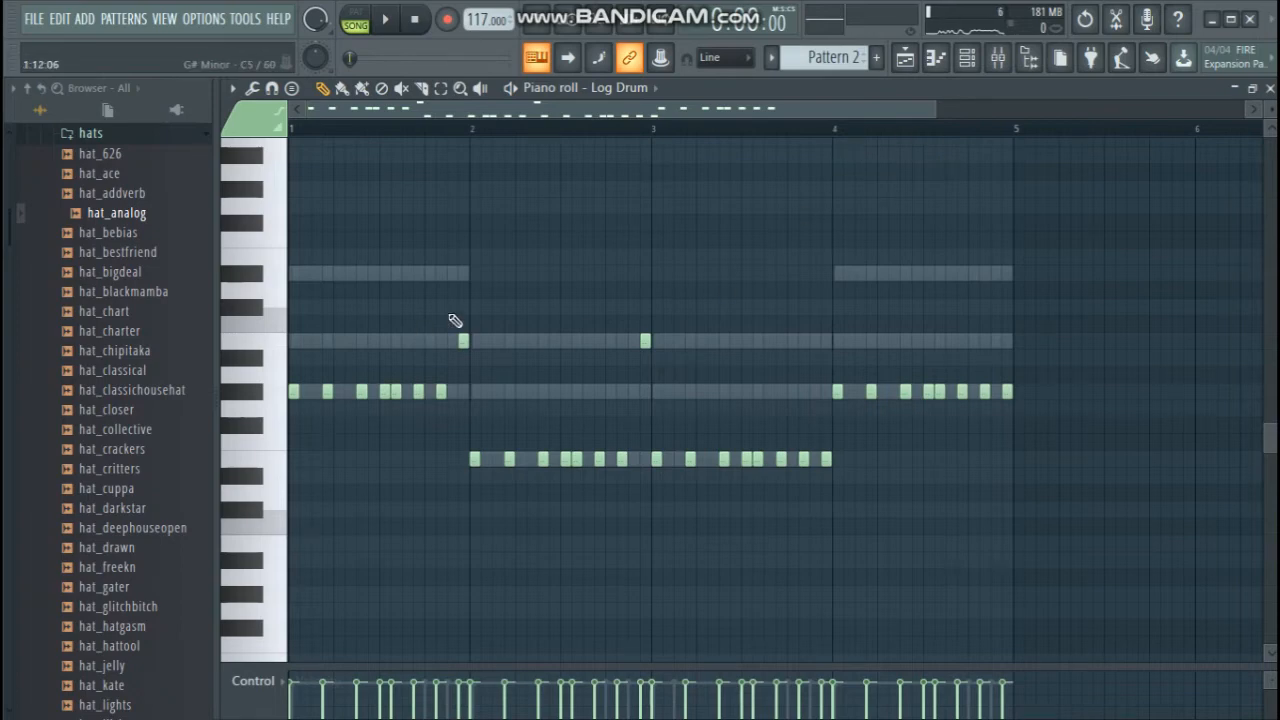
{"action": "scroll", "coordinate": [490, 318], "scroll_direction": "down", "scroll_amount": 3}
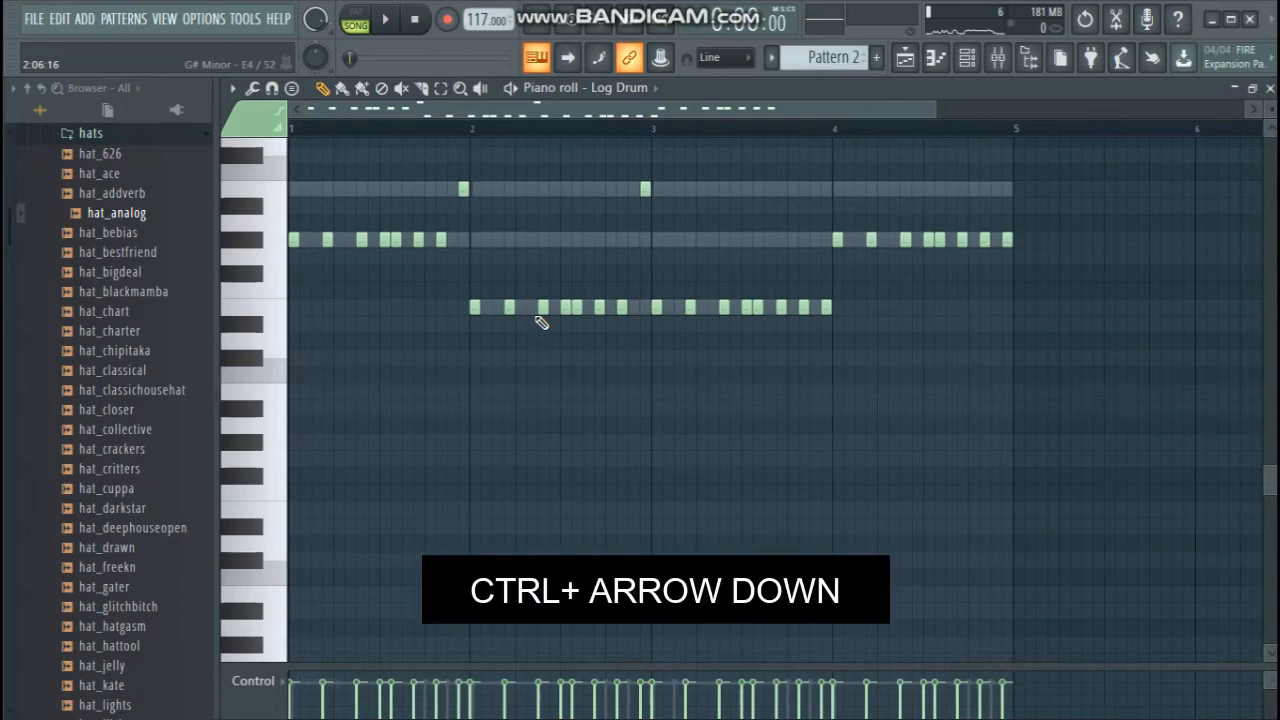
{"action": "key", "text": "ctrl+Down"}
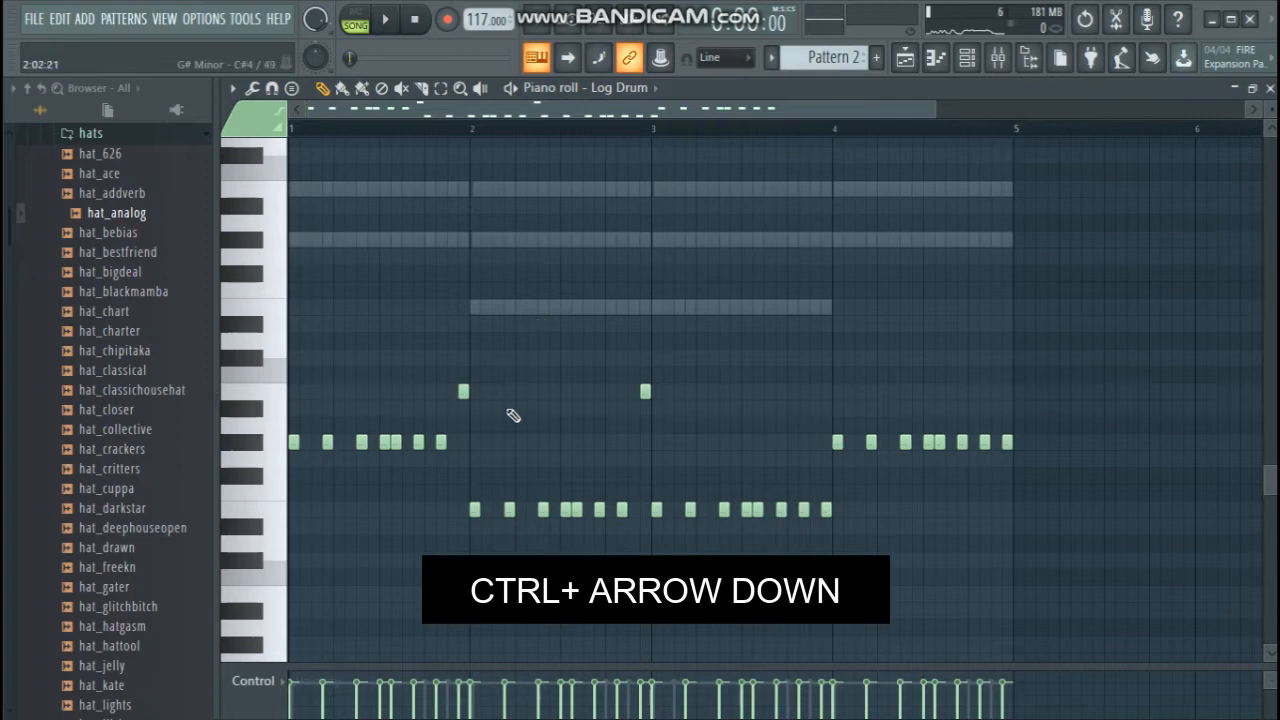
{"action": "key", "text": "space"}
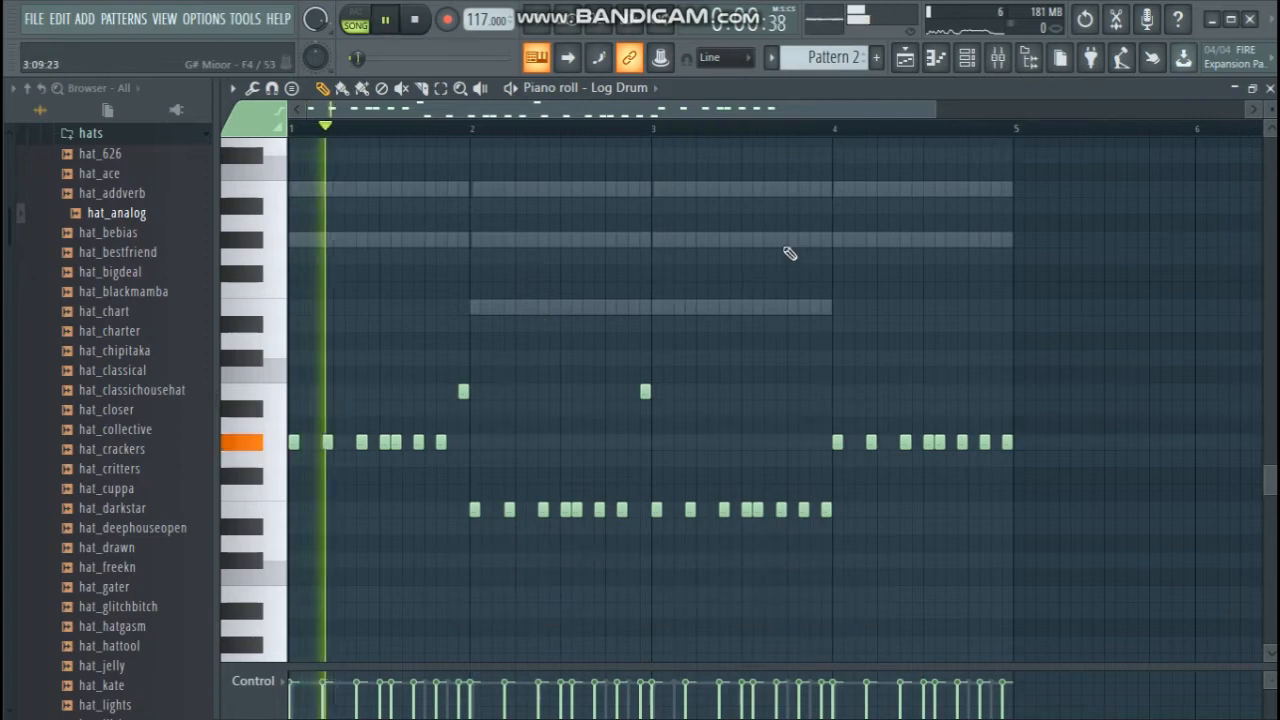
Brighten the Log Drum sound by raising its DX10 waveform amount, and lengthen the amplitude attack slightly
{"action": "left_click", "coordinate": [1270, 89]}
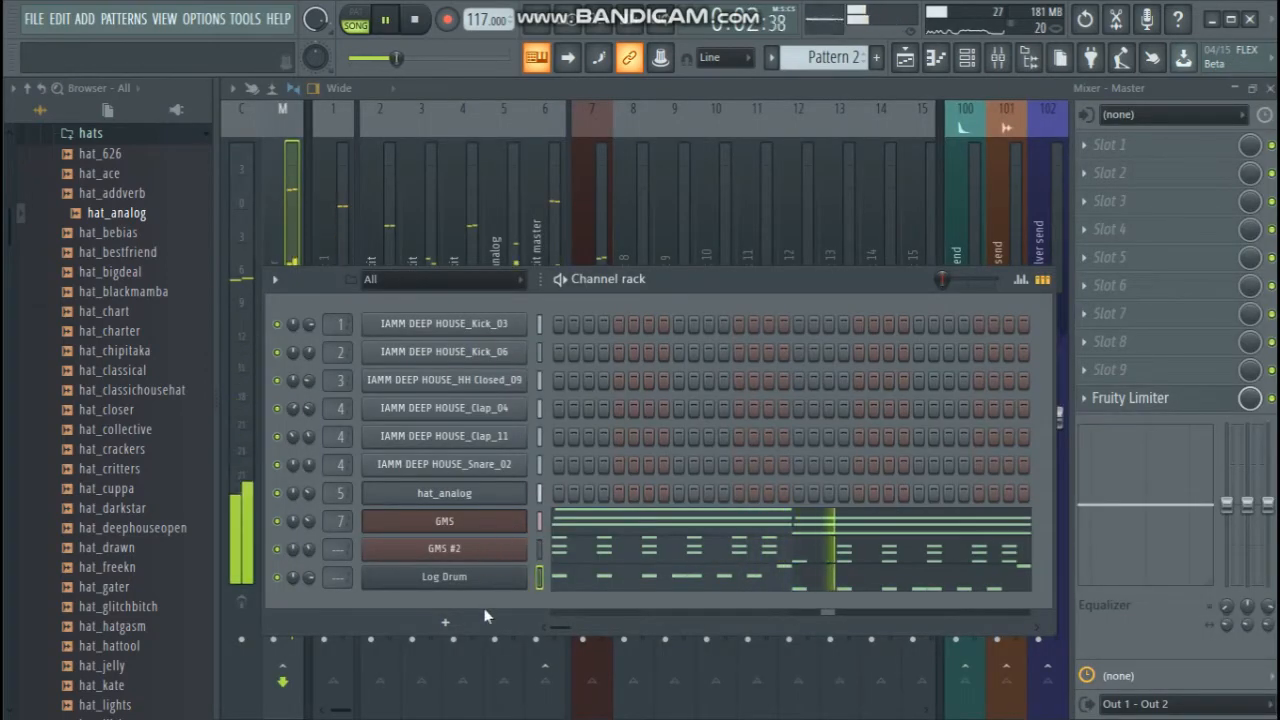
{"action": "left_click", "coordinate": [478, 580]}
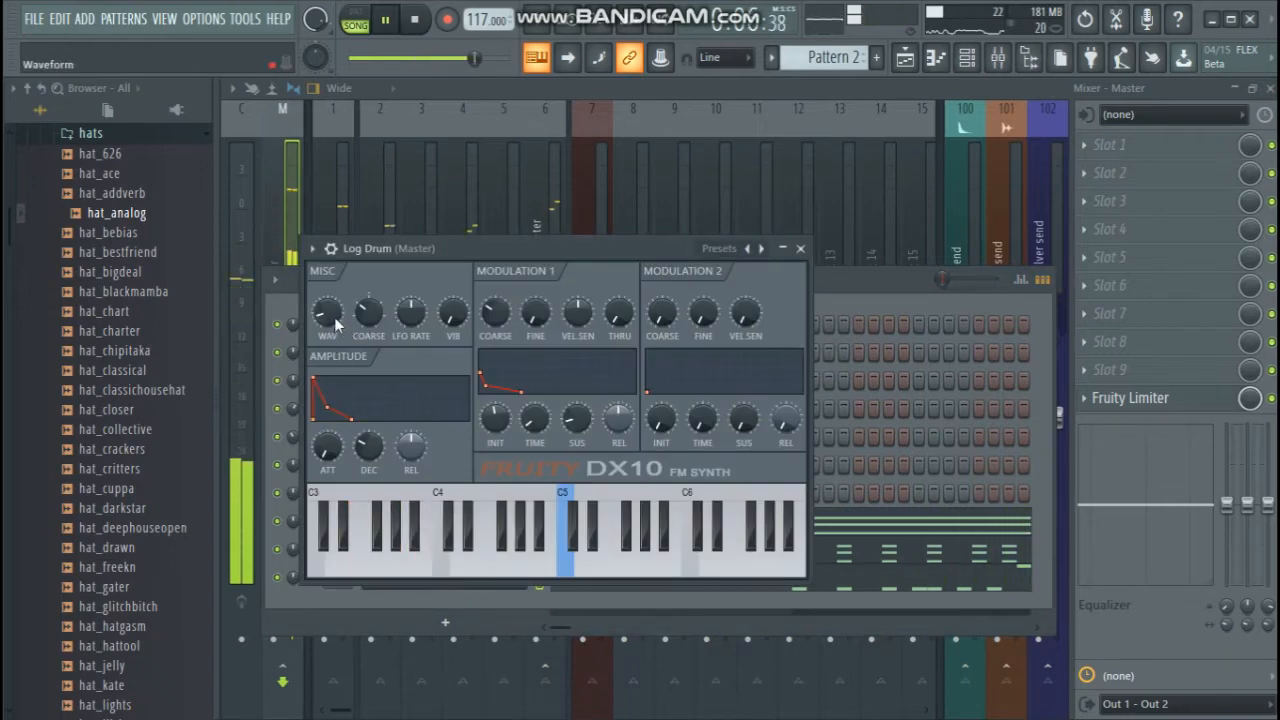
{"action": "left_click_drag", "start_coordinate": [330, 315], "coordinate": [330, 300]}
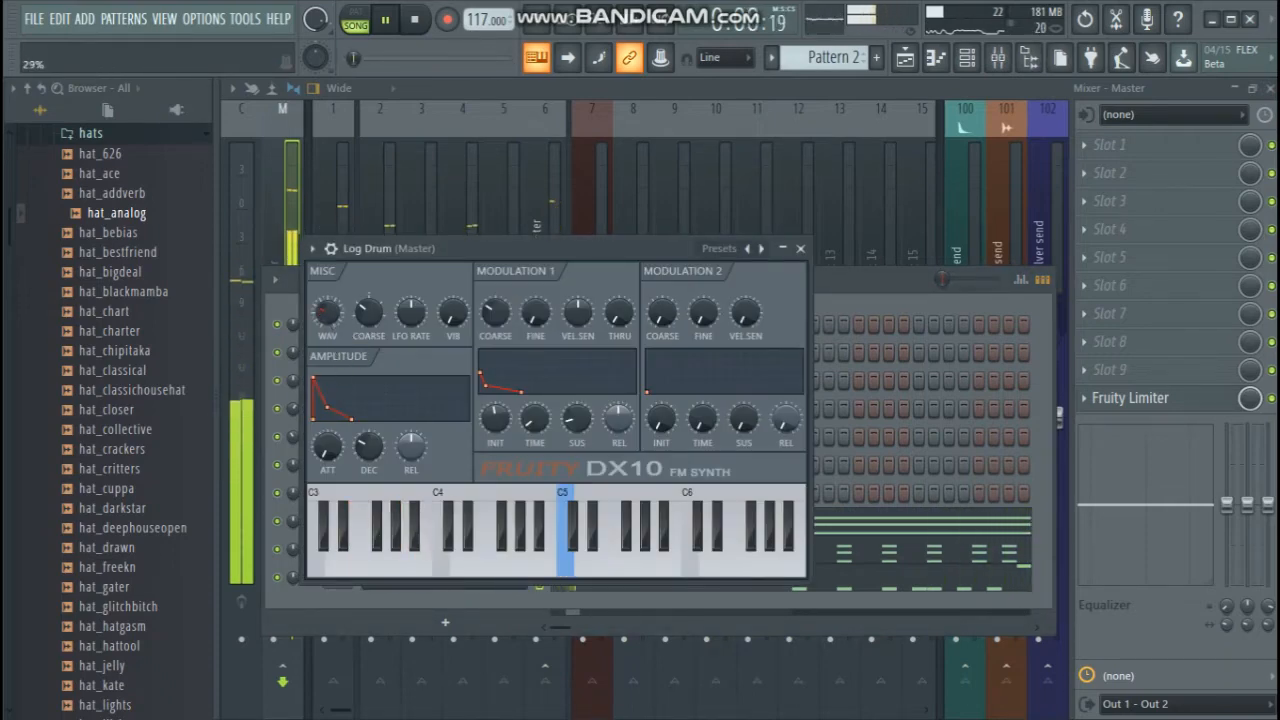
{"action": "left_click_drag", "start_coordinate": [328, 446], "coordinate": [328, 434]}
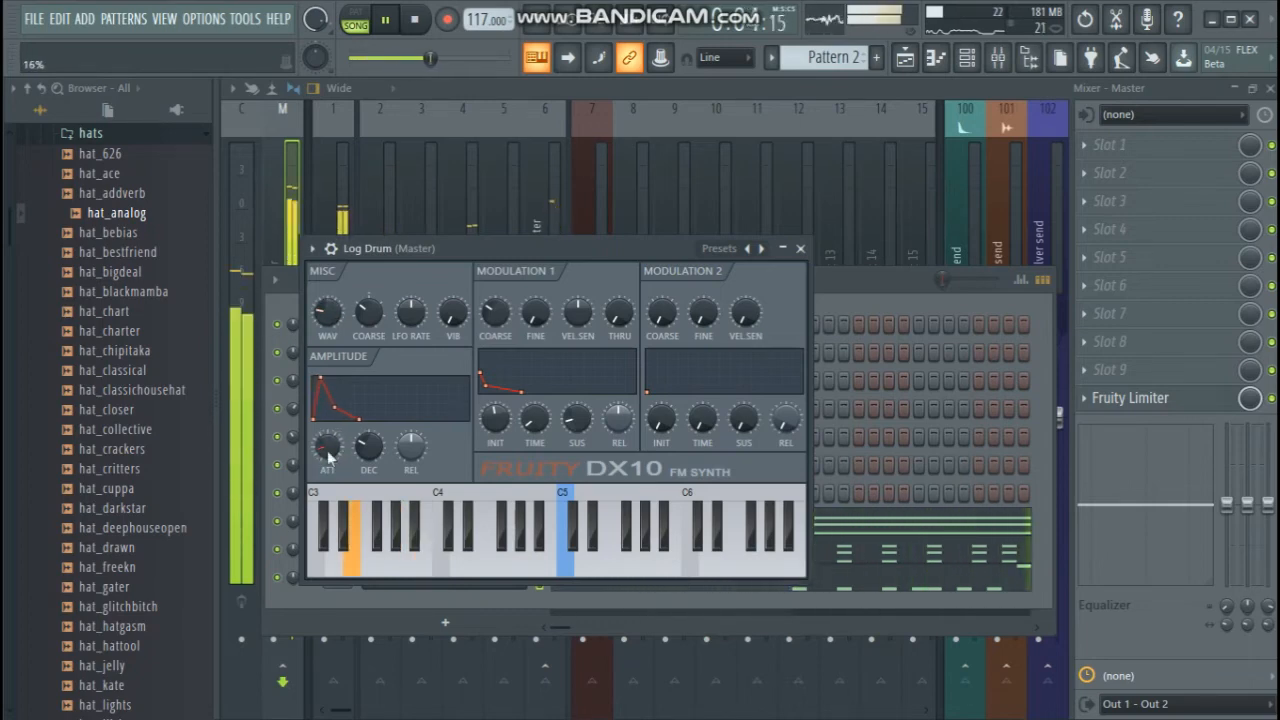
{"action": "left_click_drag", "start_coordinate": [325, 444], "coordinate": [325, 448]}
{"action": "left_click_drag", "start_coordinate": [320, 320], "coordinate": [320, 322]}
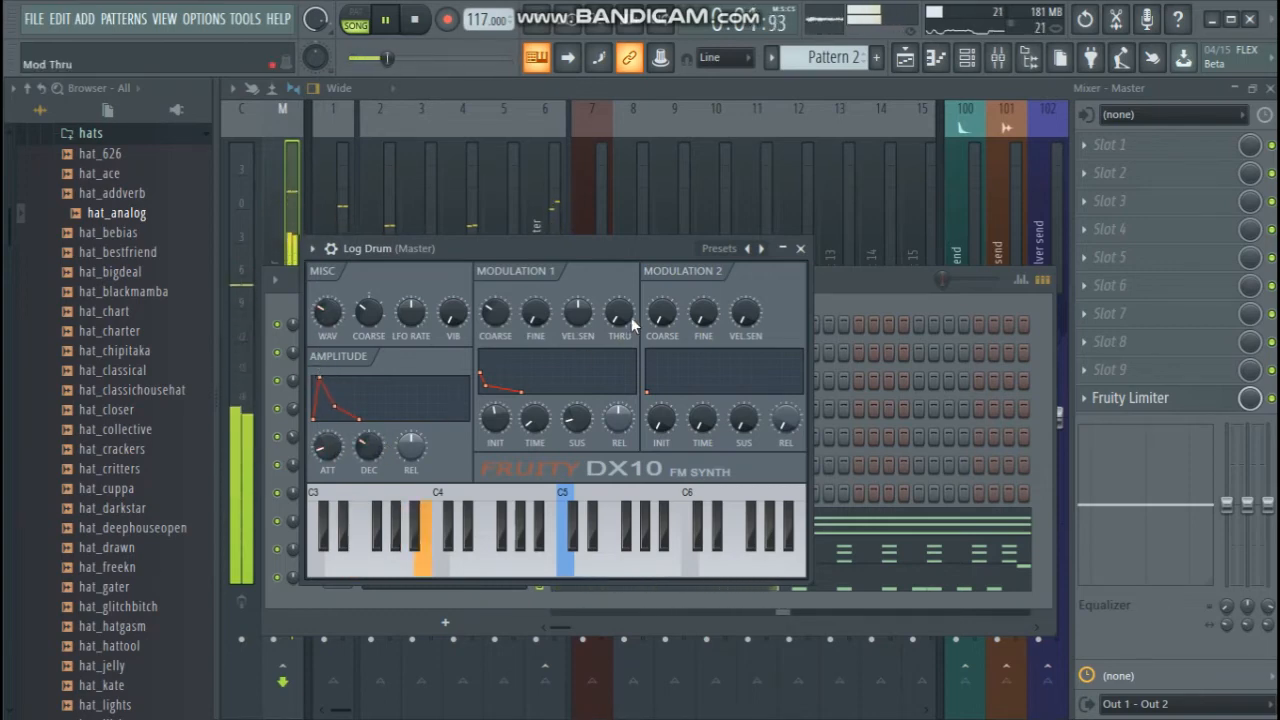
{"action": "left_click", "coordinate": [800, 248]}
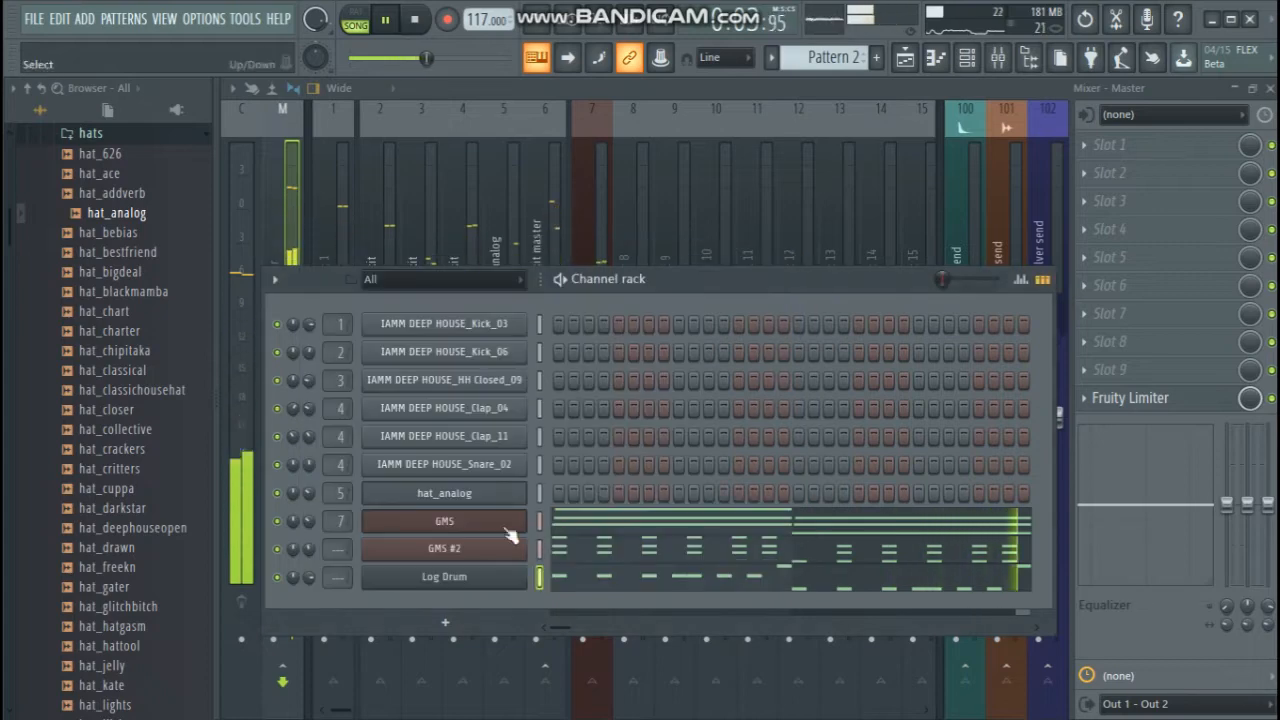
Add a Gladiator synth channel and try its Pad category, with playback stopped at the end
{"action": "left_click", "coordinate": [445, 622]}
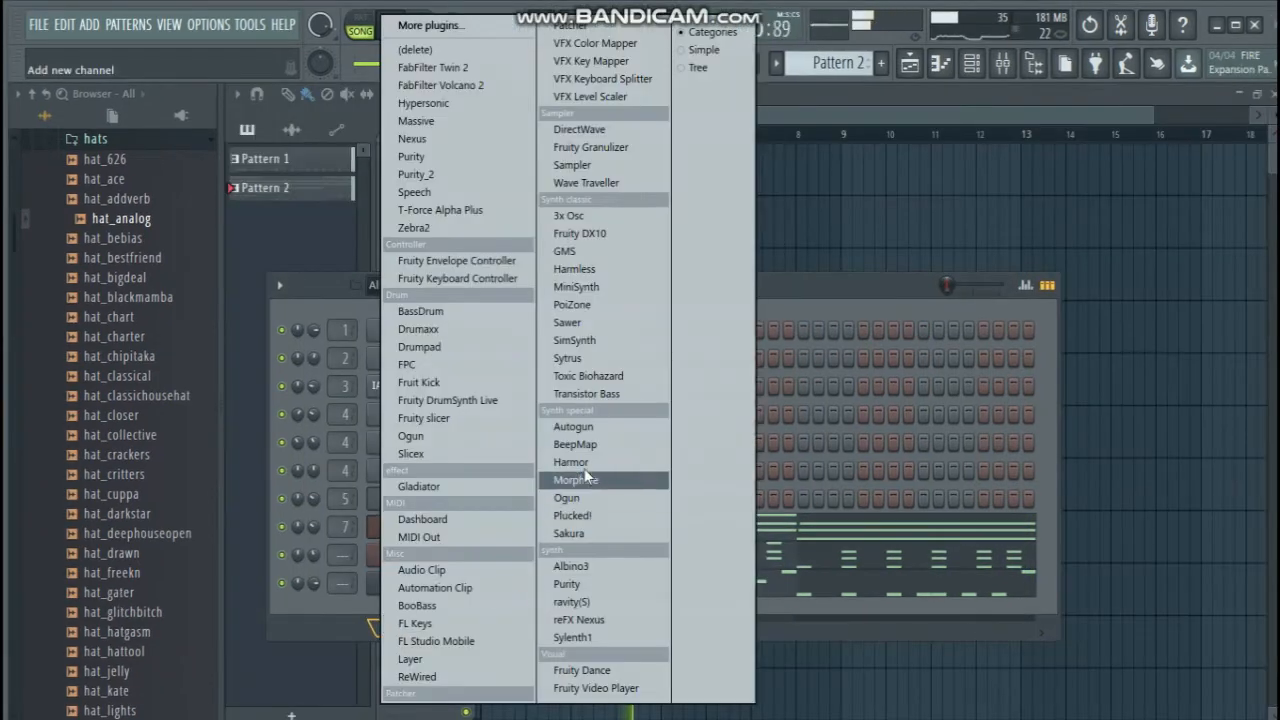
{"action": "left_click", "coordinate": [467, 490]}
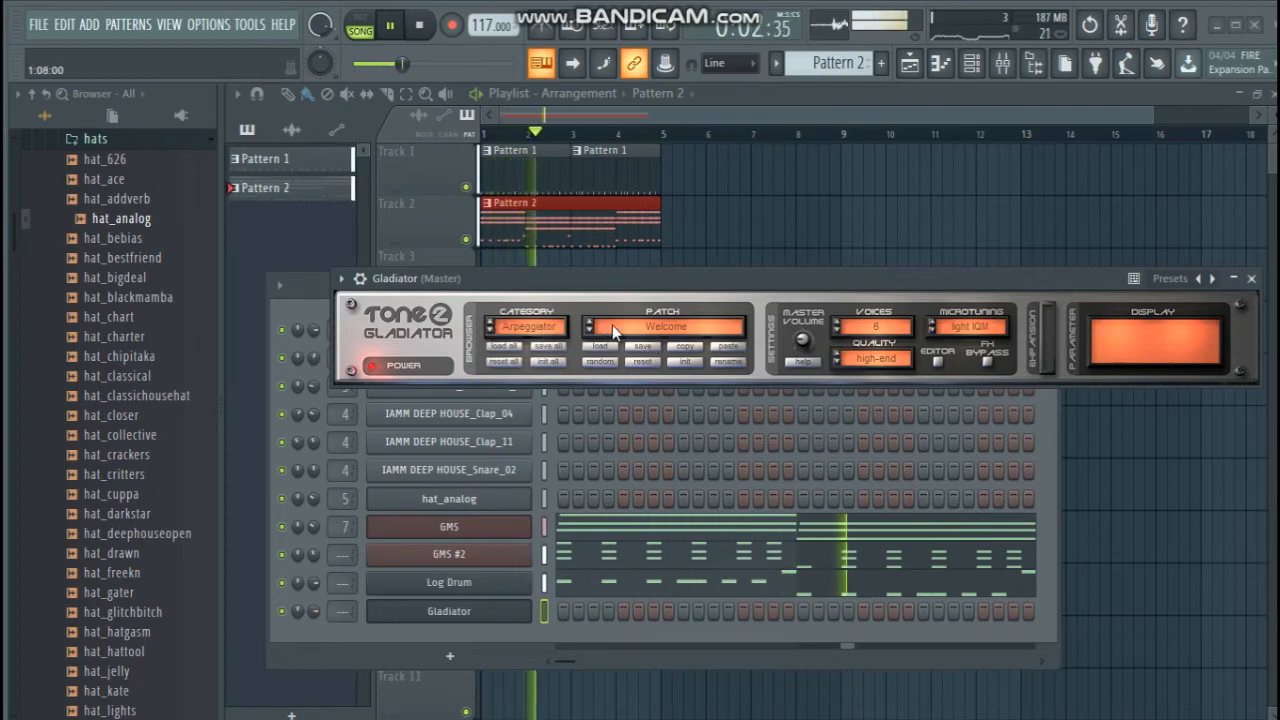
{"action": "left_click", "coordinate": [530, 326]}
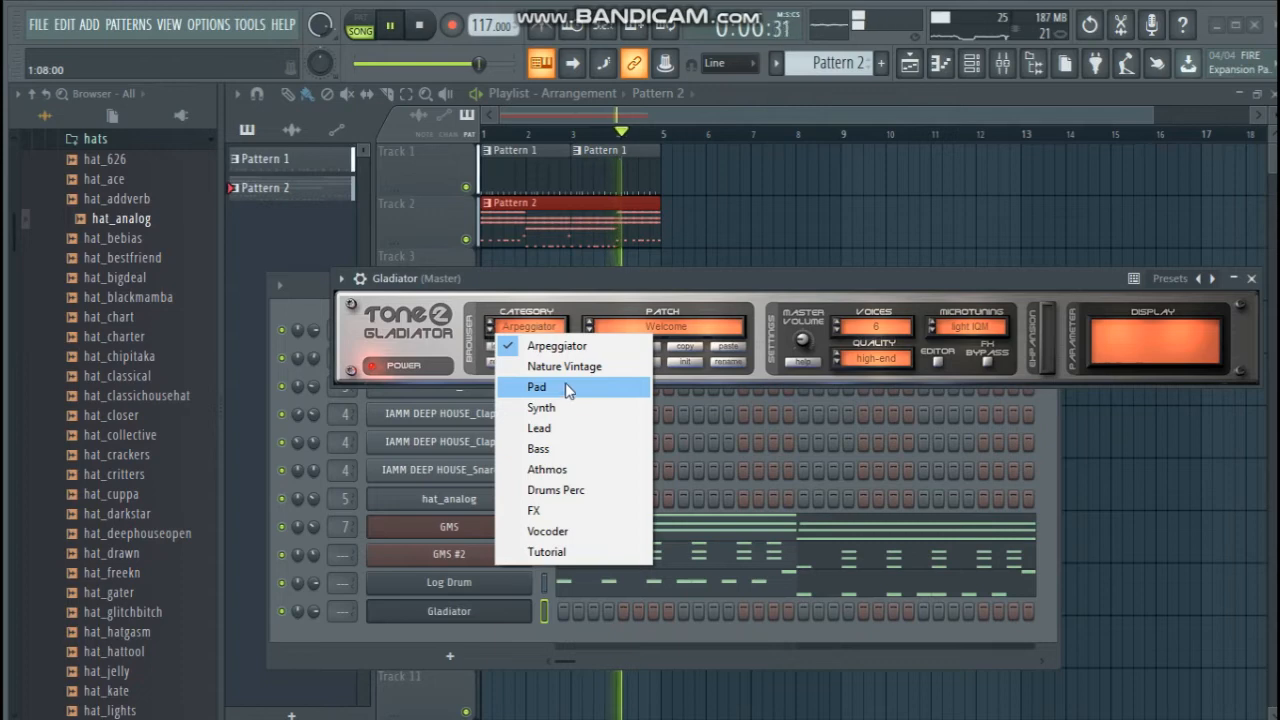
{"action": "left_click", "coordinate": [568, 388]}
{"action": "left_click", "coordinate": [1251, 278]}
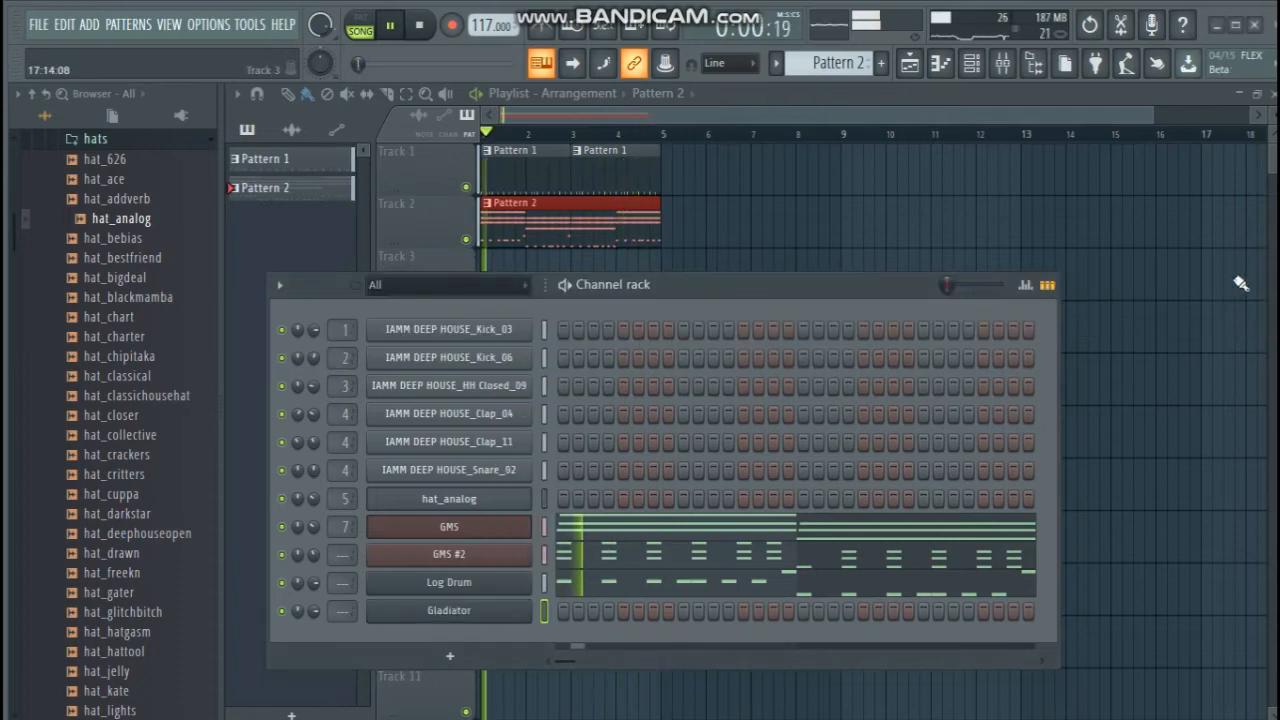
{"action": "key", "text": "space"}
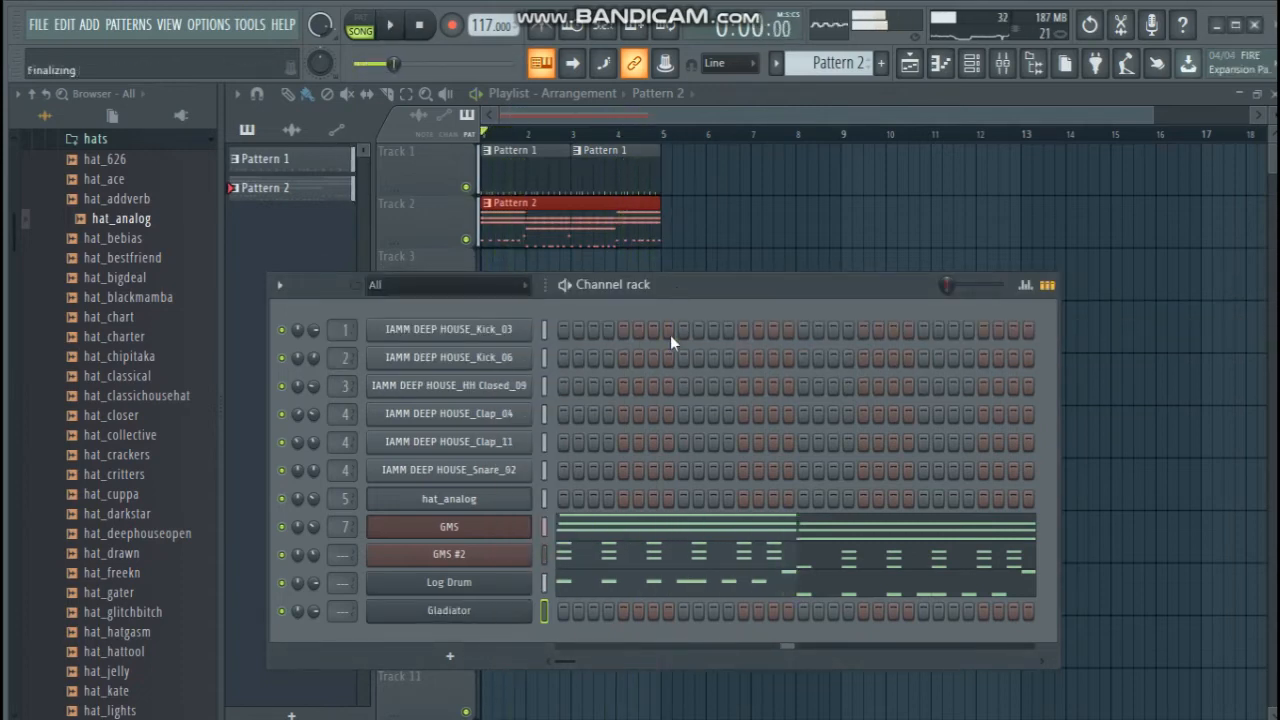
Replace the Gladiator channel with ravity(S) and audition its Fascination patch
{"action": "right_click", "coordinate": [457, 611]}
{"action": "mouse_move", "coordinate": [580, 628]}
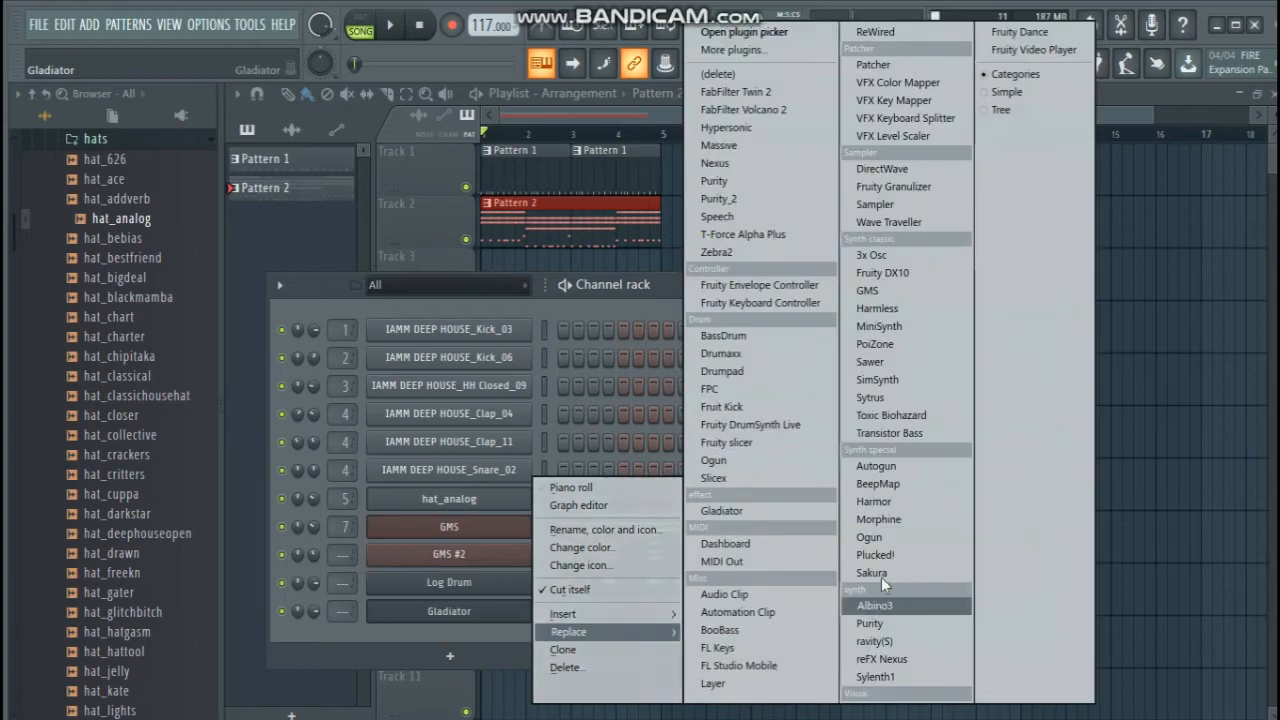
{"action": "left_click", "coordinate": [894, 641]}
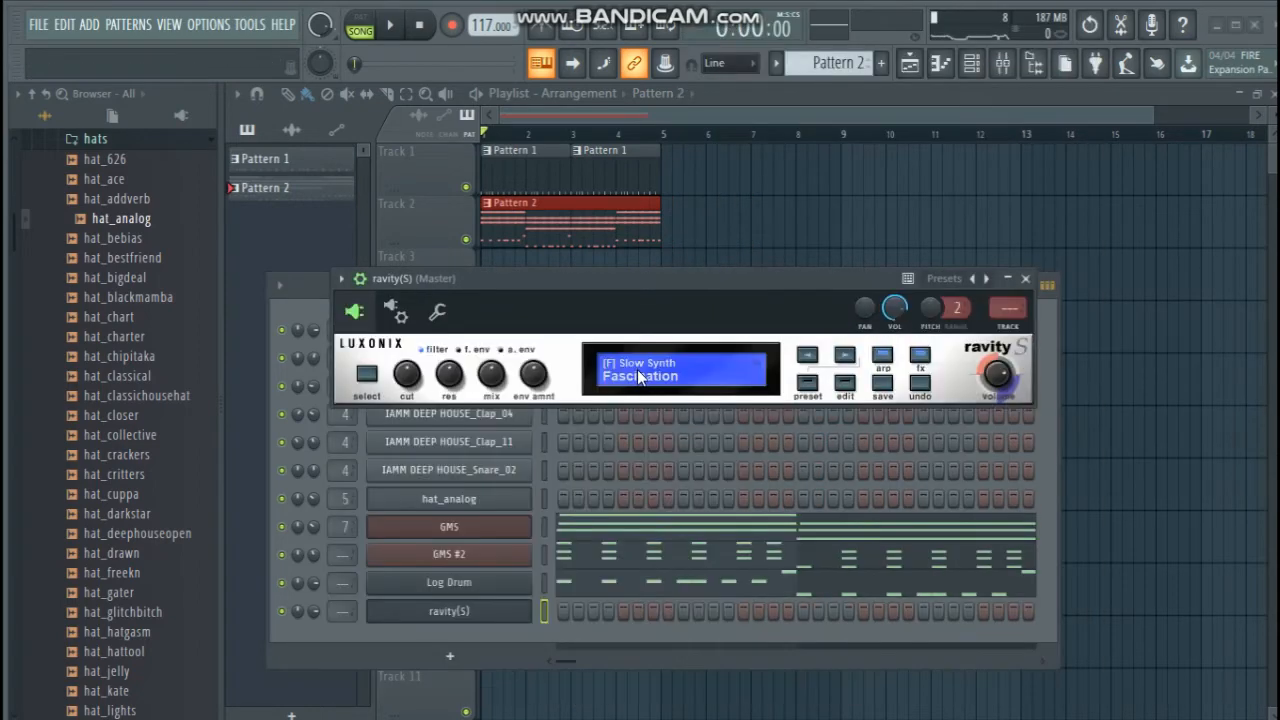
{"action": "left_click", "coordinate": [662, 322]}
{"action": "key", "text": "c"}
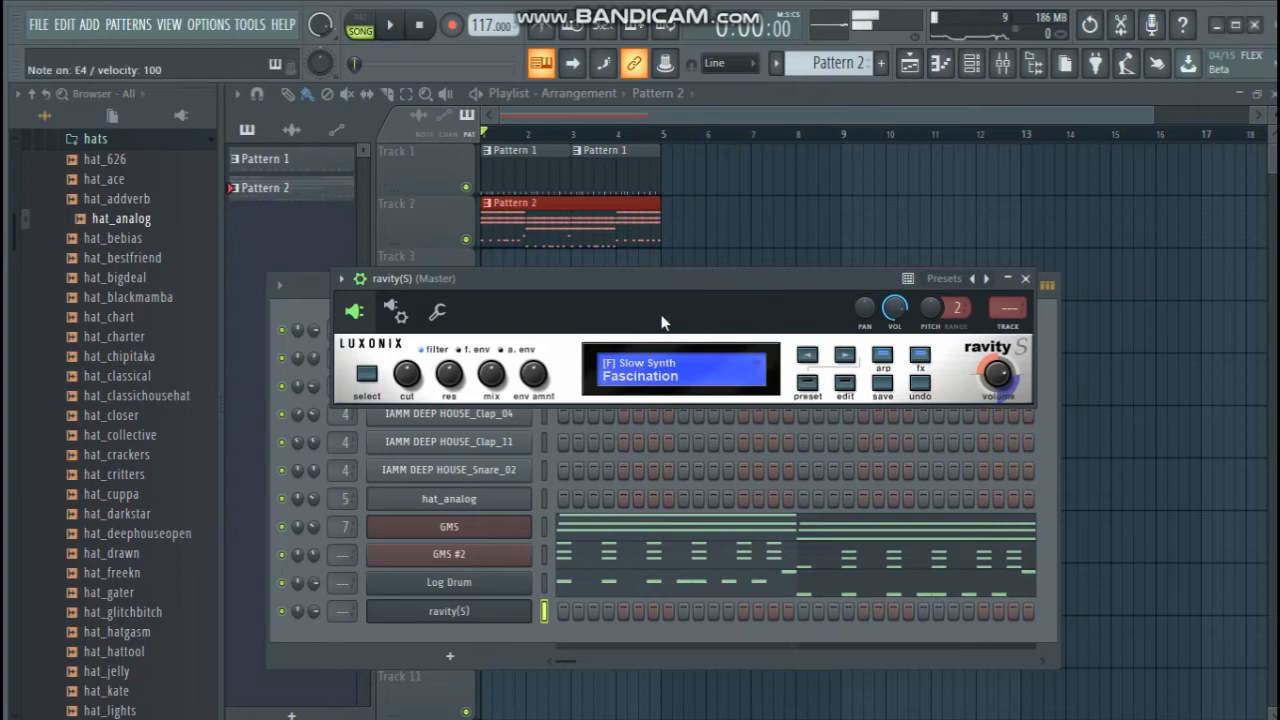
{"action": "left_click", "coordinate": [1026, 280]}
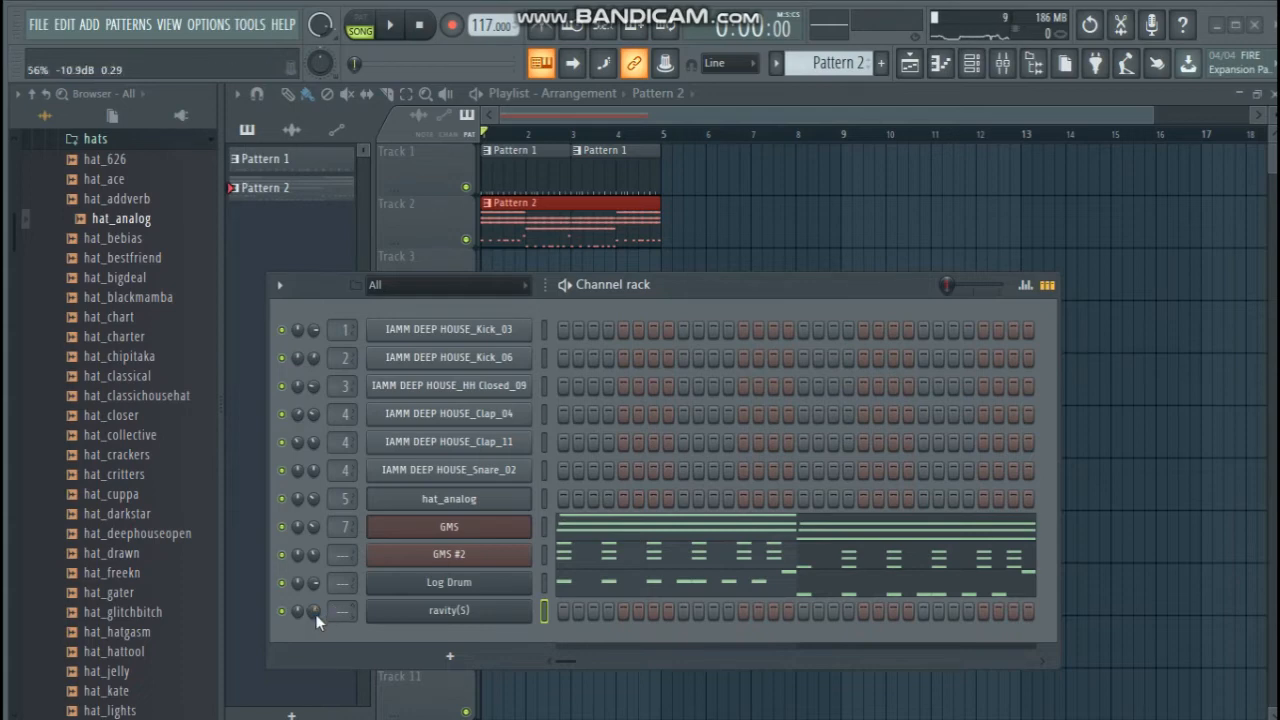
Write one-bar ravity(S) notes on G#4 in bars 1 and 4 and E4 in bars 2 and 3, and play them back
{"action": "right_click", "coordinate": [445, 612]}
{"action": "left_click", "coordinate": [575, 488]}
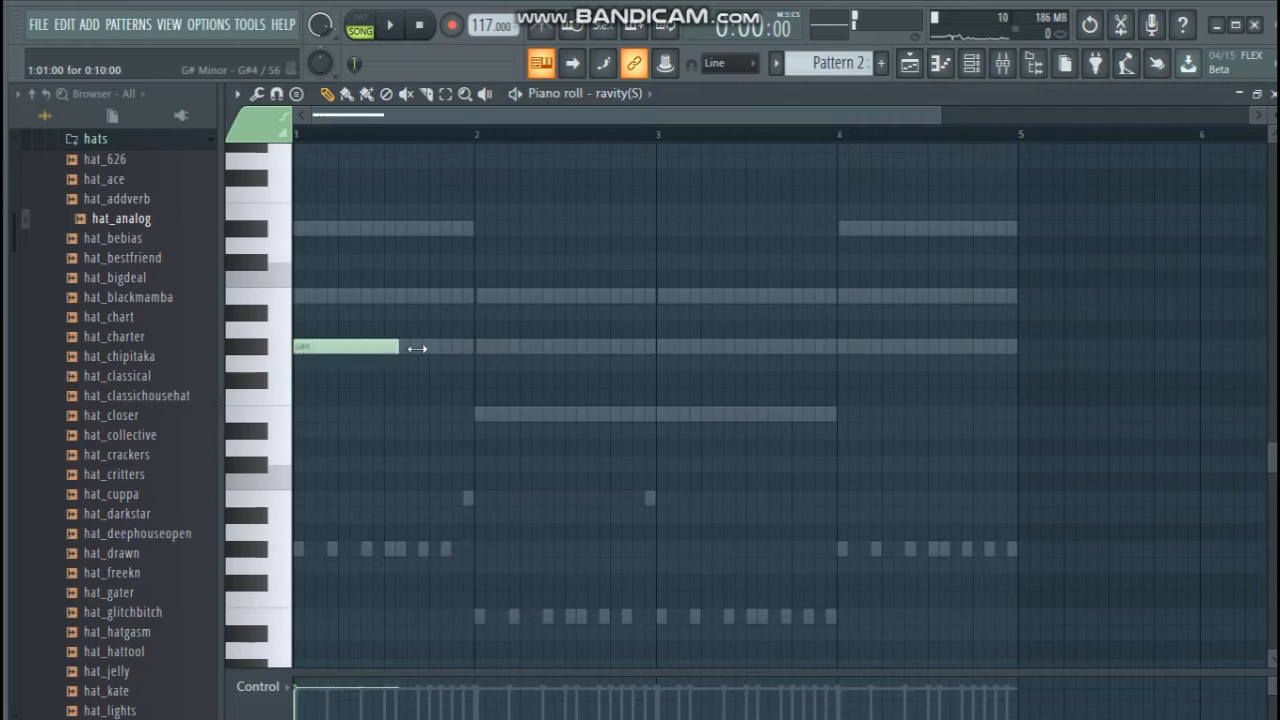
{"action": "left_click", "coordinate": [509, 415]}
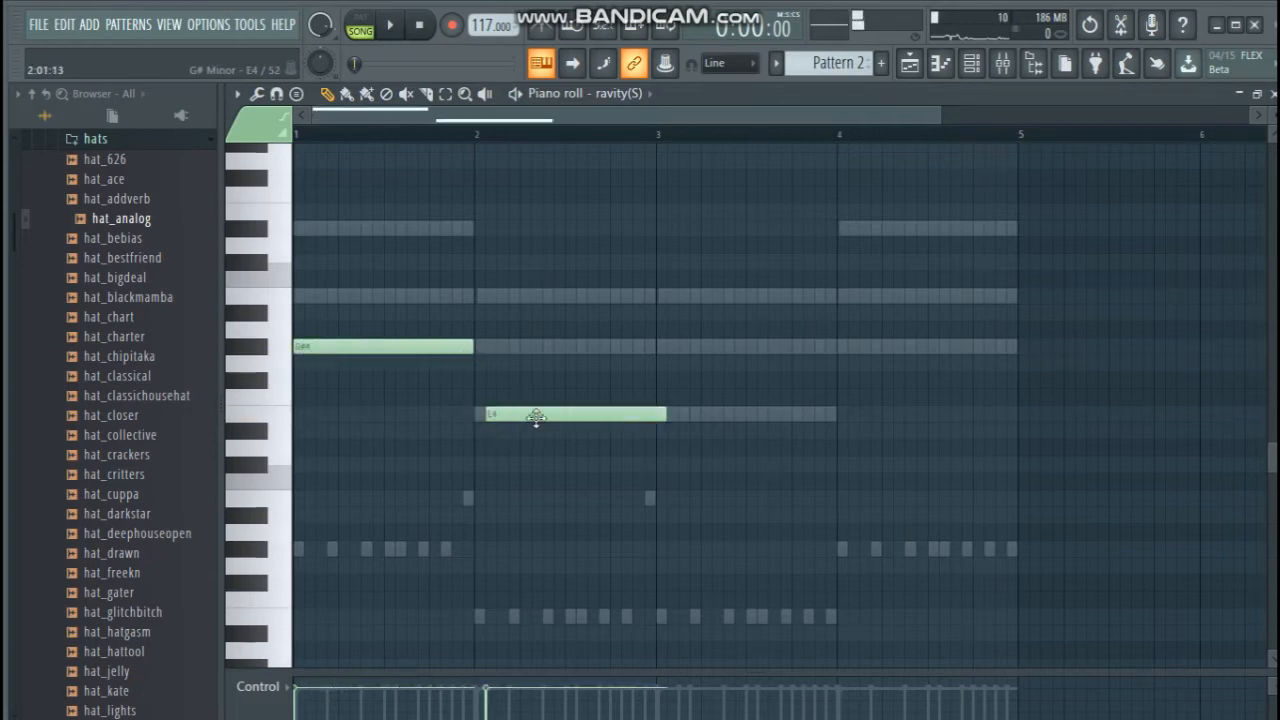
{"action": "left_click", "coordinate": [700, 412]}
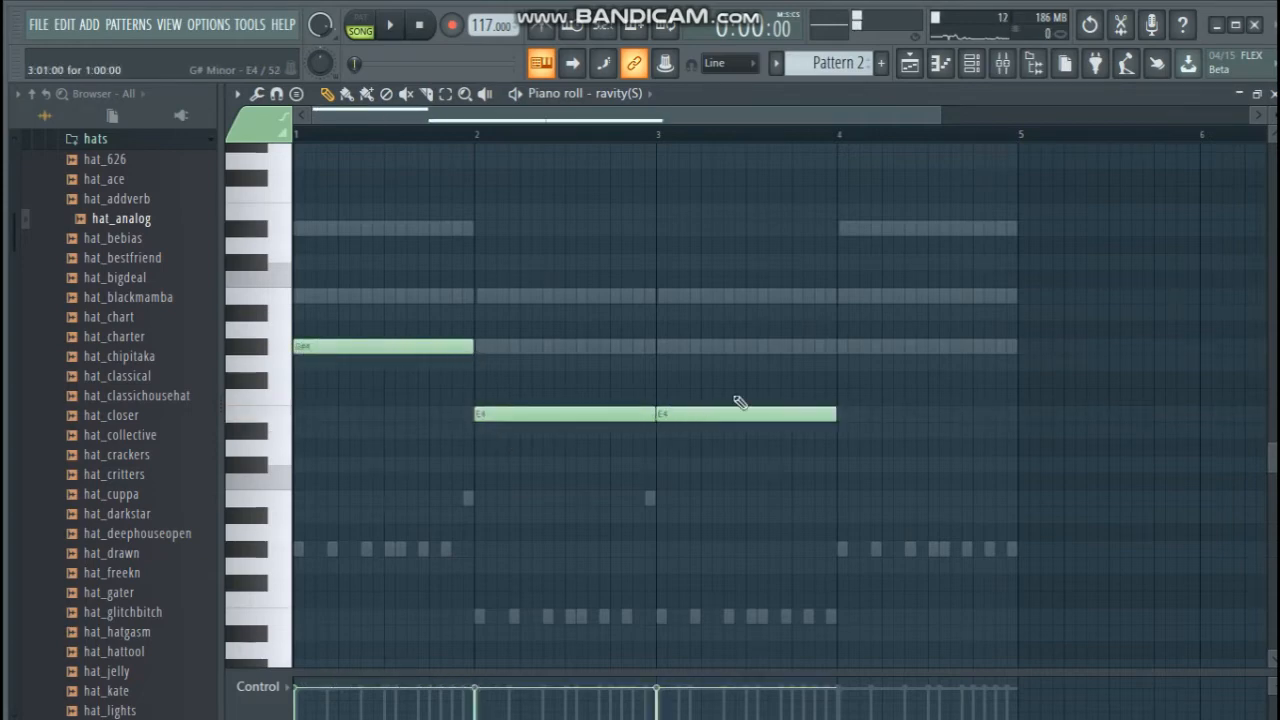
{"action": "left_click", "coordinate": [862, 348]}
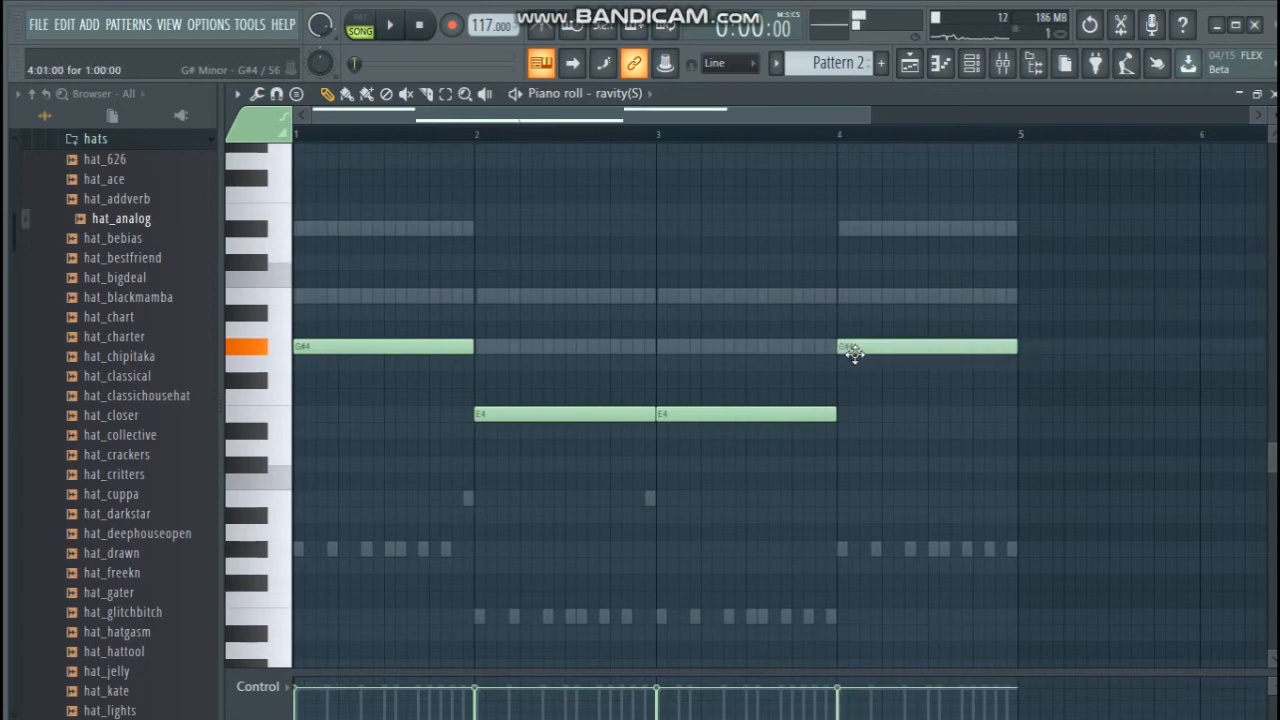
{"action": "key", "text": "space"}
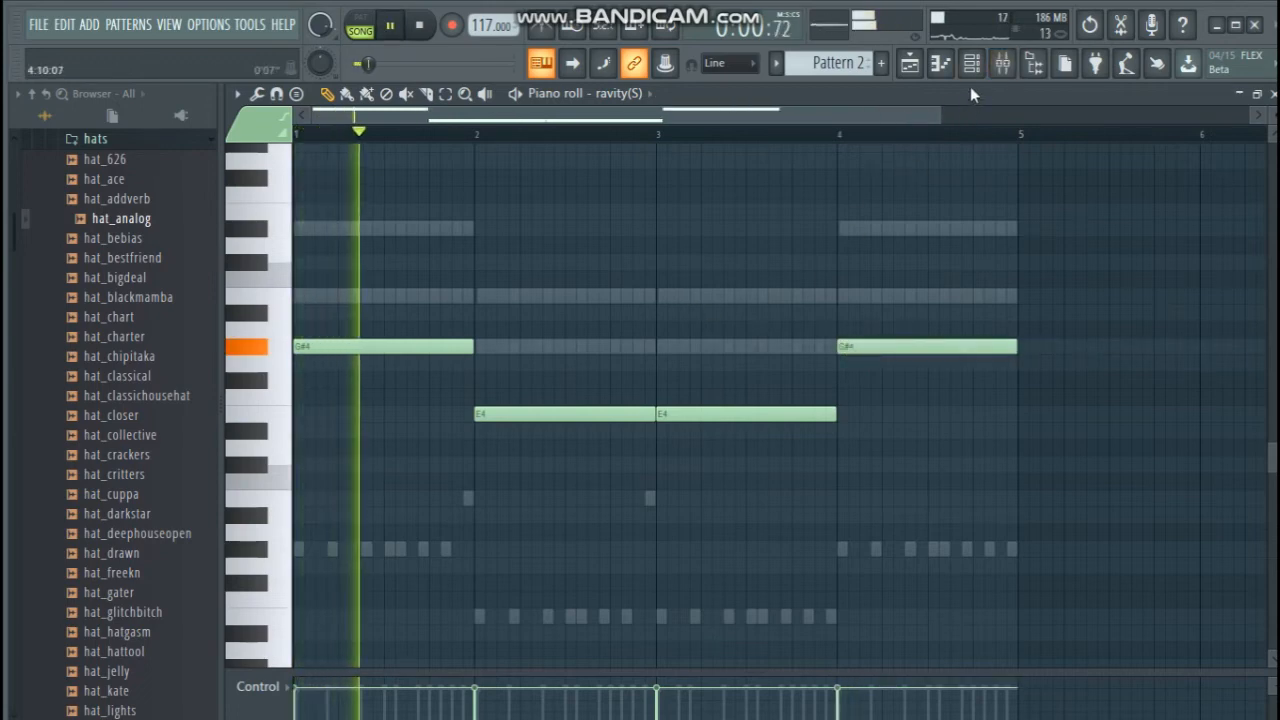
{"action": "left_click", "coordinate": [1273, 94]}
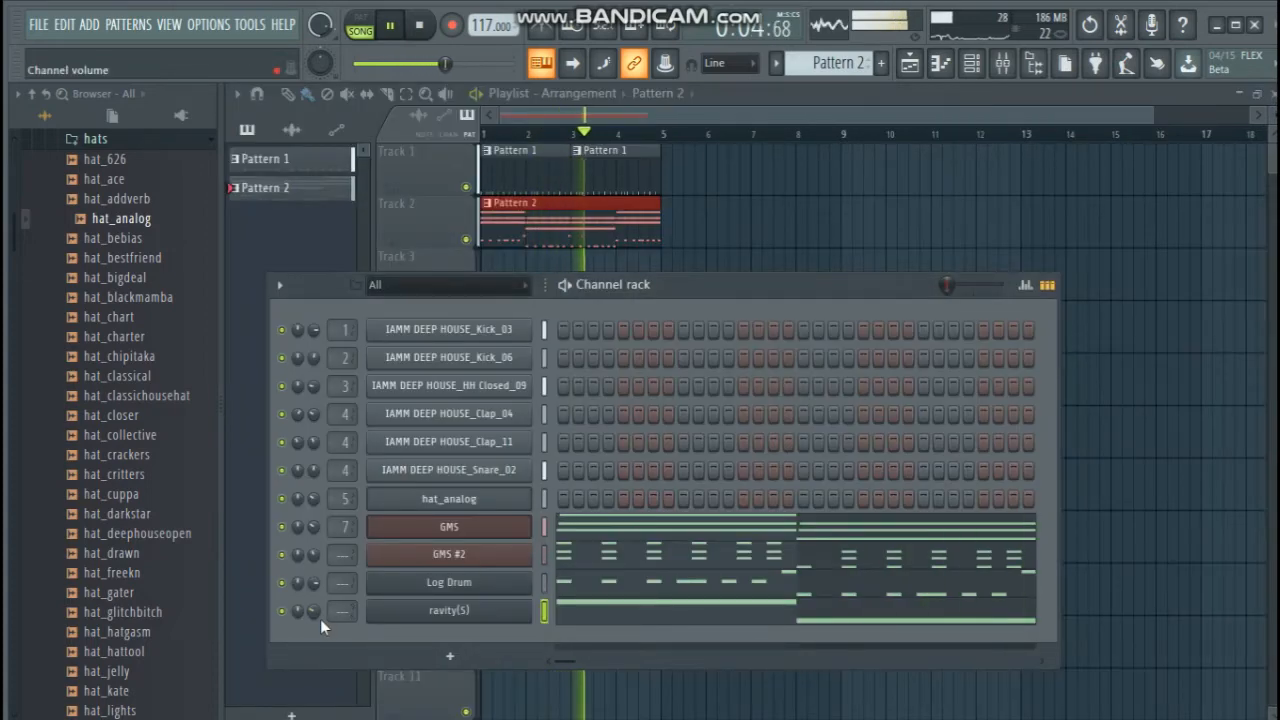
Set the ravity(S) channel volume to about 34% and route the channel to mixer track 8
{"action": "left_click_drag", "start_coordinate": [317, 614], "coordinate": [317, 610]}
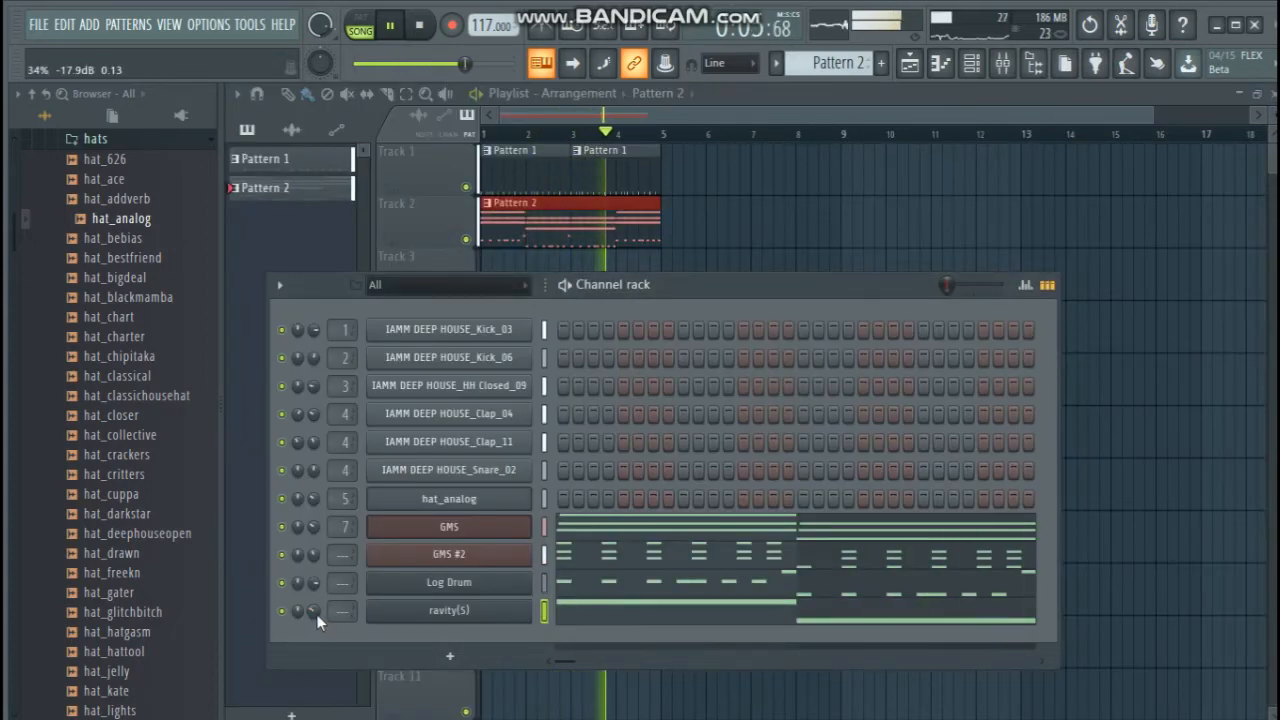
{"action": "left_click", "coordinate": [449, 610]}
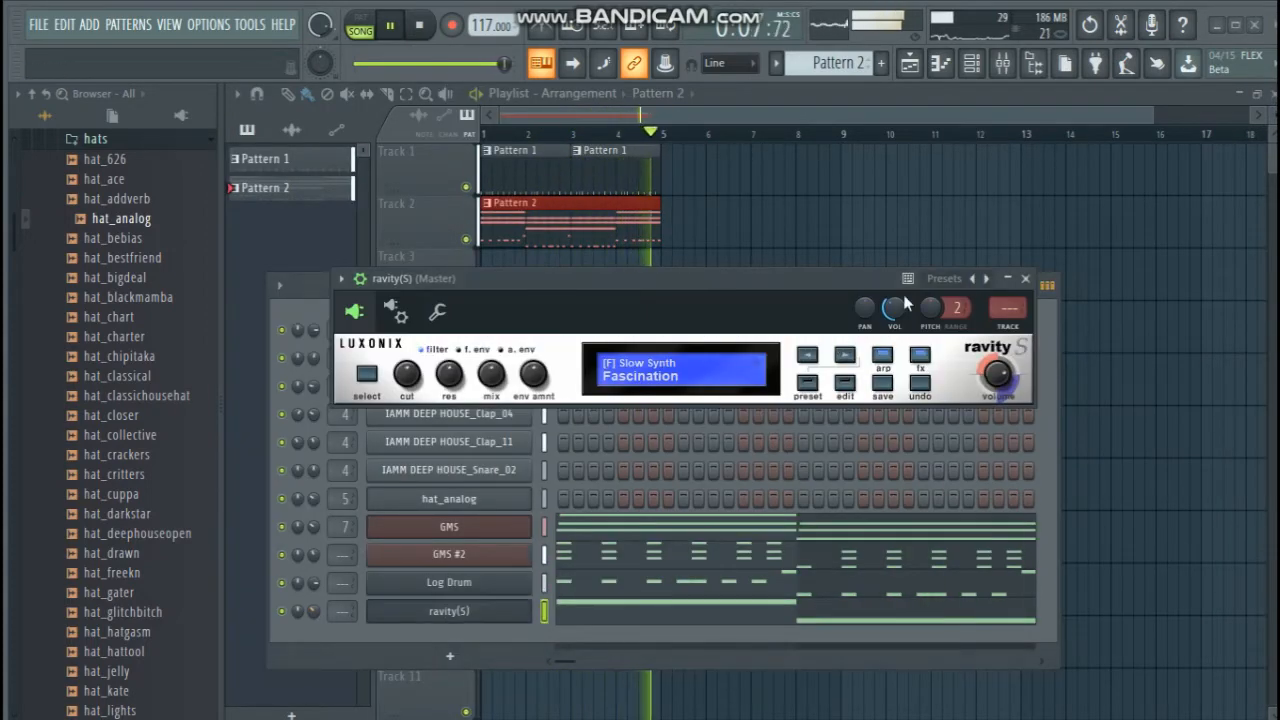
{"action": "left_click", "coordinate": [1022, 325]}
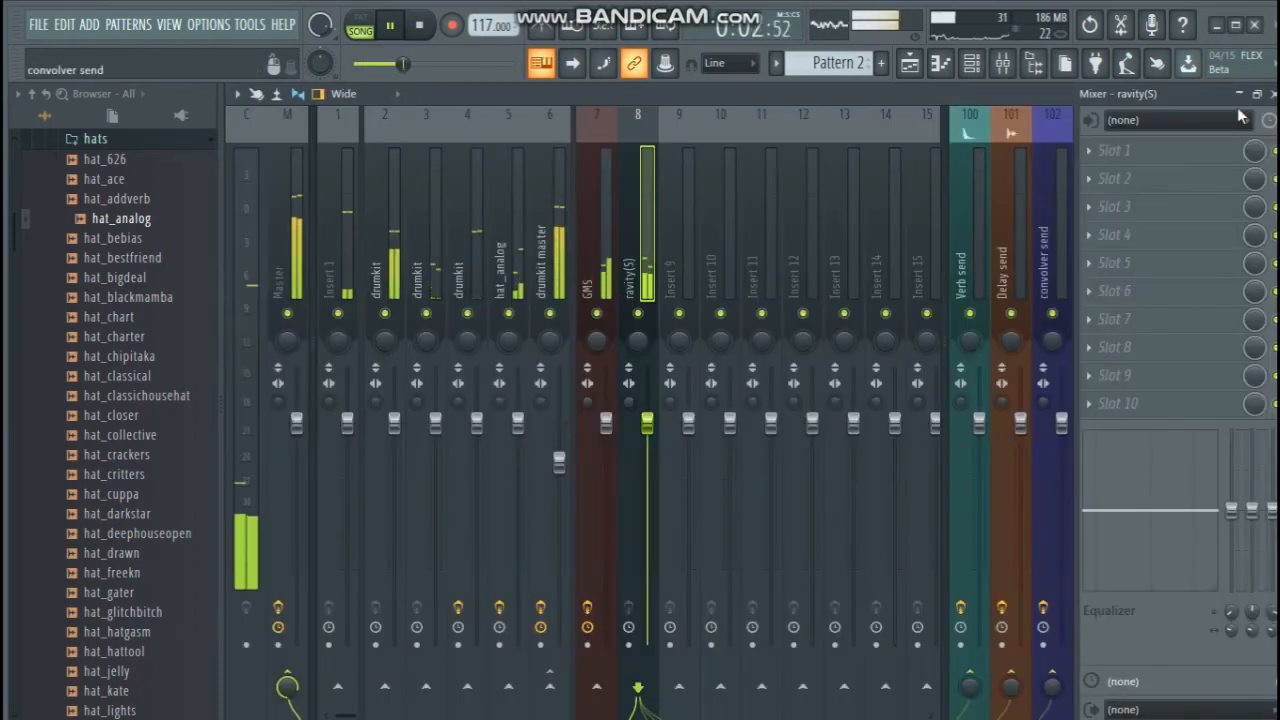
Stop playback, load Gross Beat in the first effect slot of the ravity(S) track, and choose its Sidechain volume preset
{"action": "left_click", "coordinate": [1115, 150]}
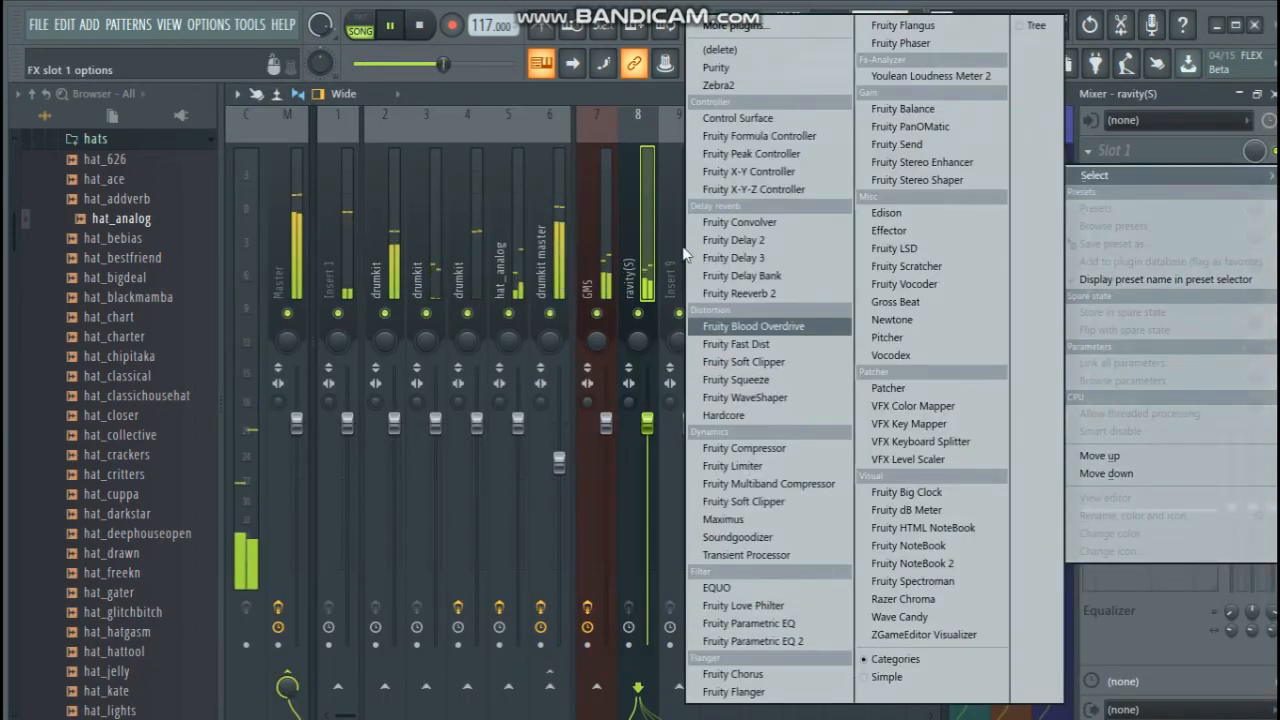
{"action": "left_click", "coordinate": [644, 218]}
{"action": "key", "text": "space"}
{"action": "left_click", "coordinate": [1172, 161]}
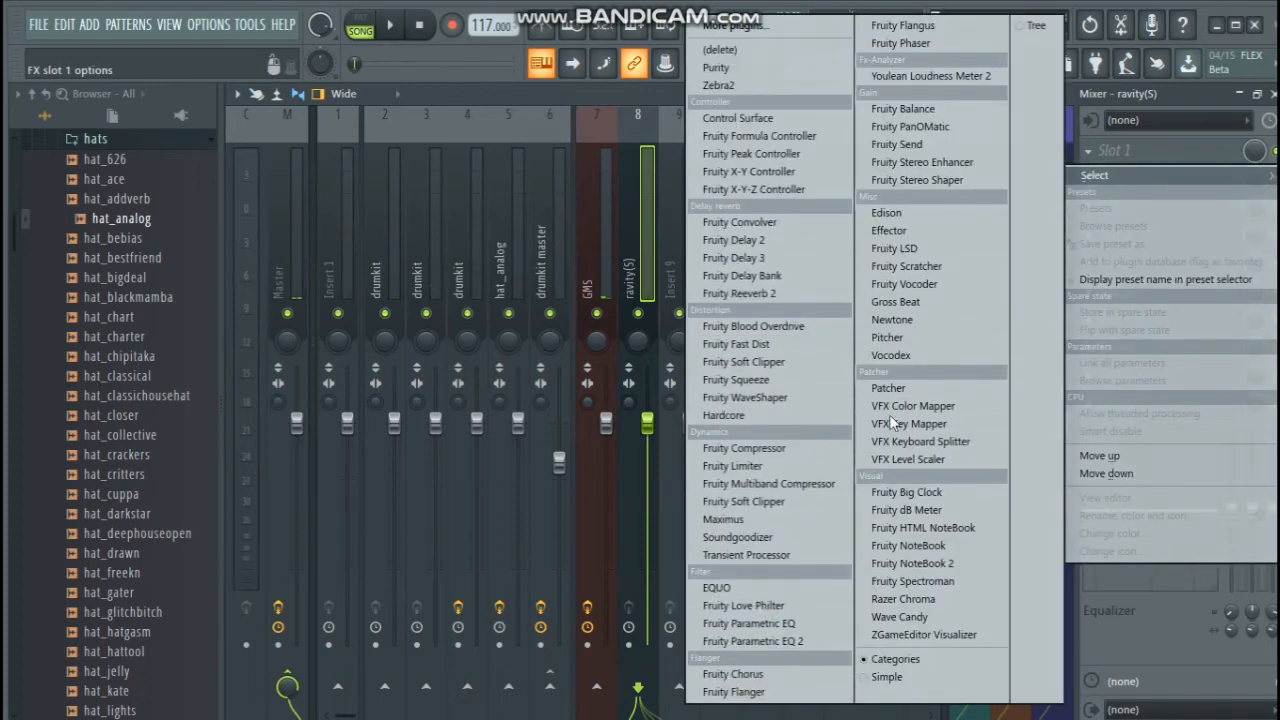
{"action": "left_click", "coordinate": [903, 304]}
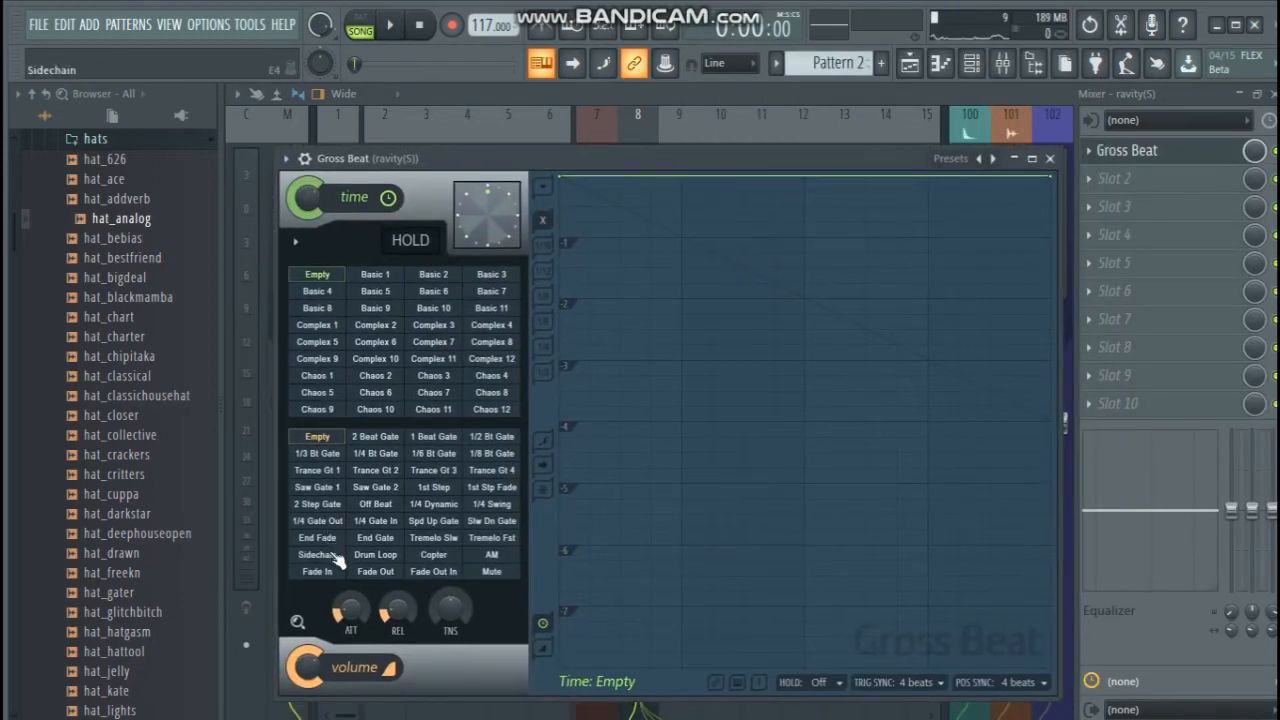
{"action": "left_click", "coordinate": [335, 558]}
Straighten the four steep Gross Beat sidechain curves into nearly linear volume ramps
{"action": "left_click_drag", "start_coordinate": [624, 636], "coordinate": [620, 467]}
{"action": "left_click_drag", "start_coordinate": [743, 640], "coordinate": [743, 427]}
{"action": "left_click_drag", "start_coordinate": [867, 636], "coordinate": [866, 423]}
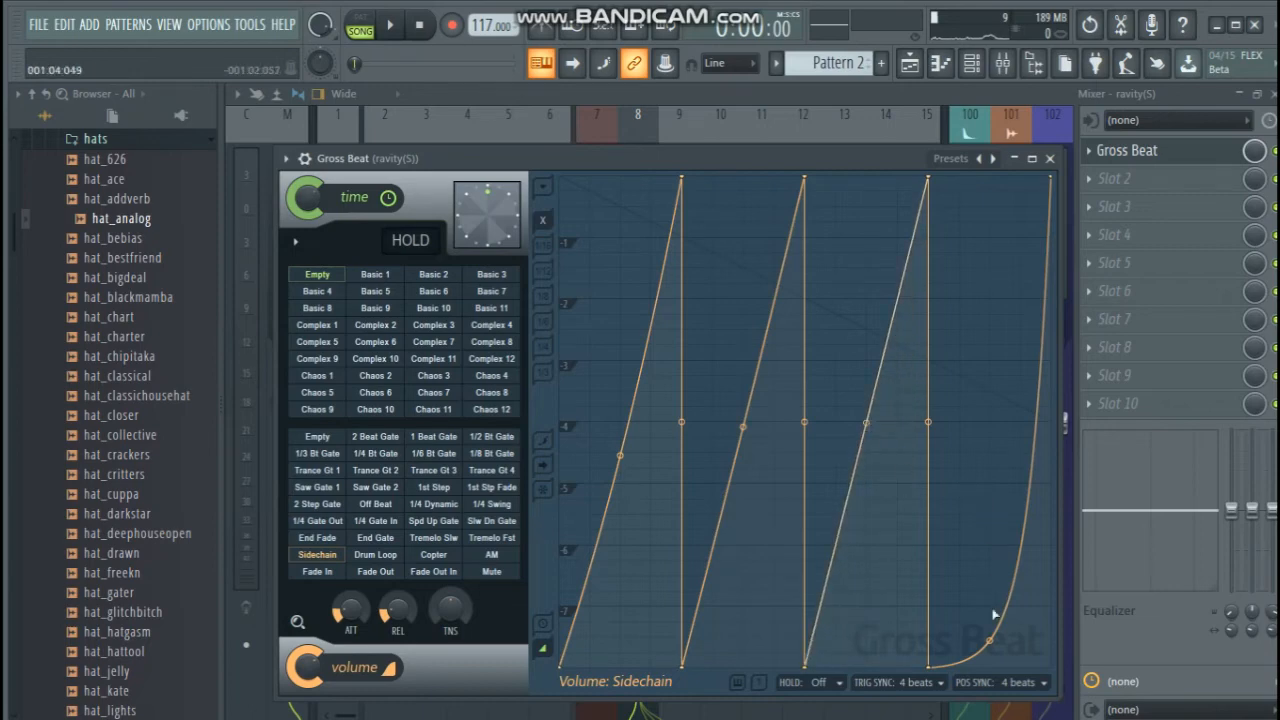
{"action": "left_click_drag", "start_coordinate": [989, 640], "coordinate": [989, 436]}
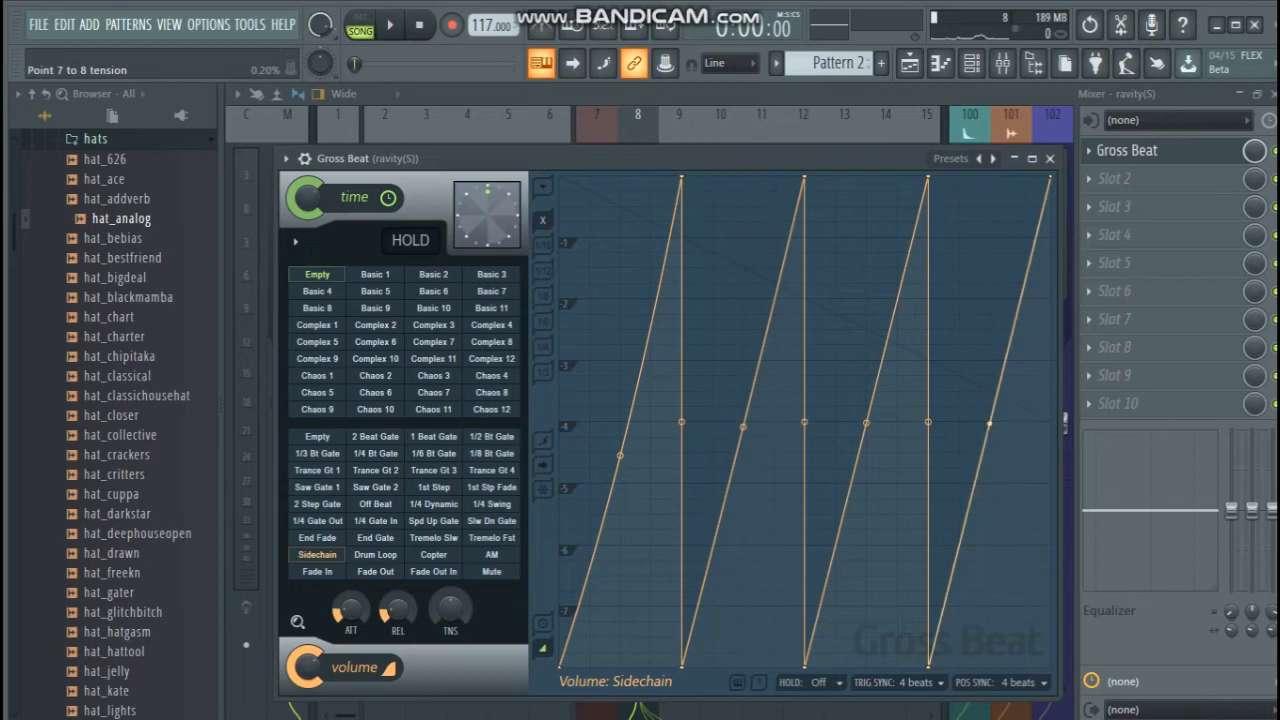
Start playback and bow the four sidechain ramps upward into convex curves
{"action": "key", "text": "space"}
{"action": "left_click_drag", "start_coordinate": [989, 423], "coordinate": [989, 295]}
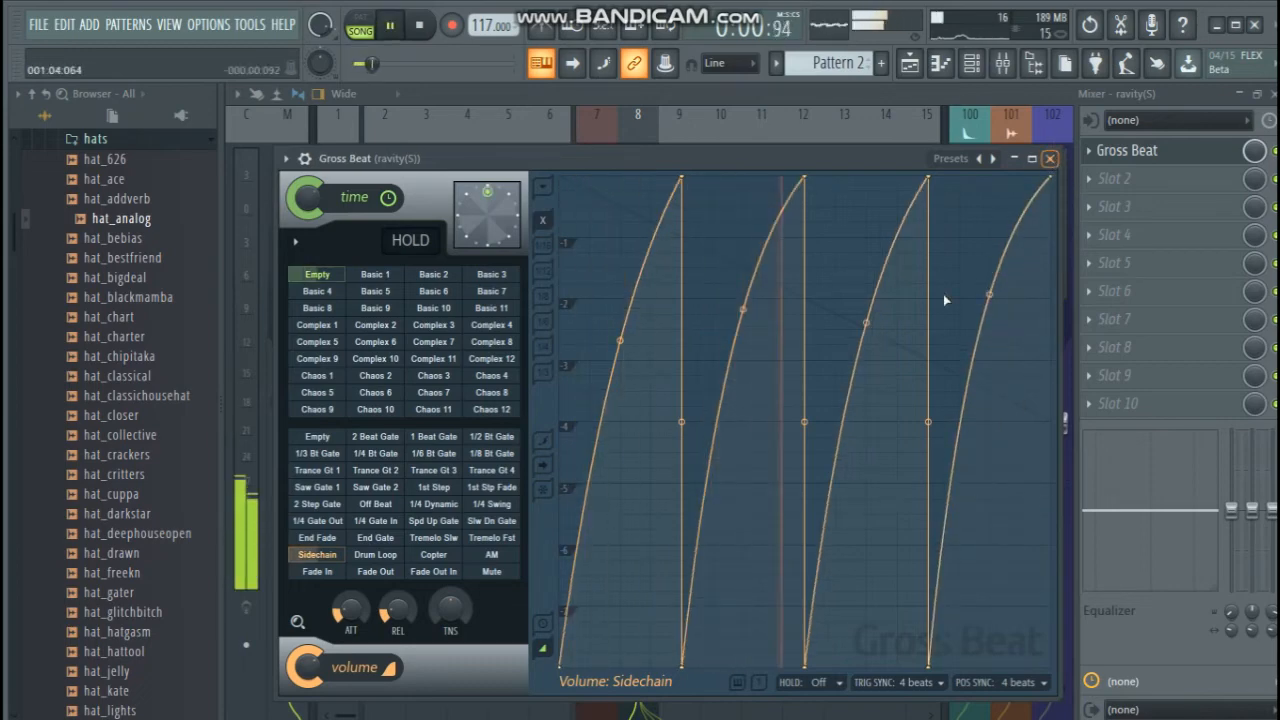
{"action": "left_click", "coordinate": [1050, 158]}
Reopen Gross Beat, bend all four sidechain curves further upward for a faster volume recovery, and bring up the channel rack
{"action": "left_click", "coordinate": [1125, 150]}
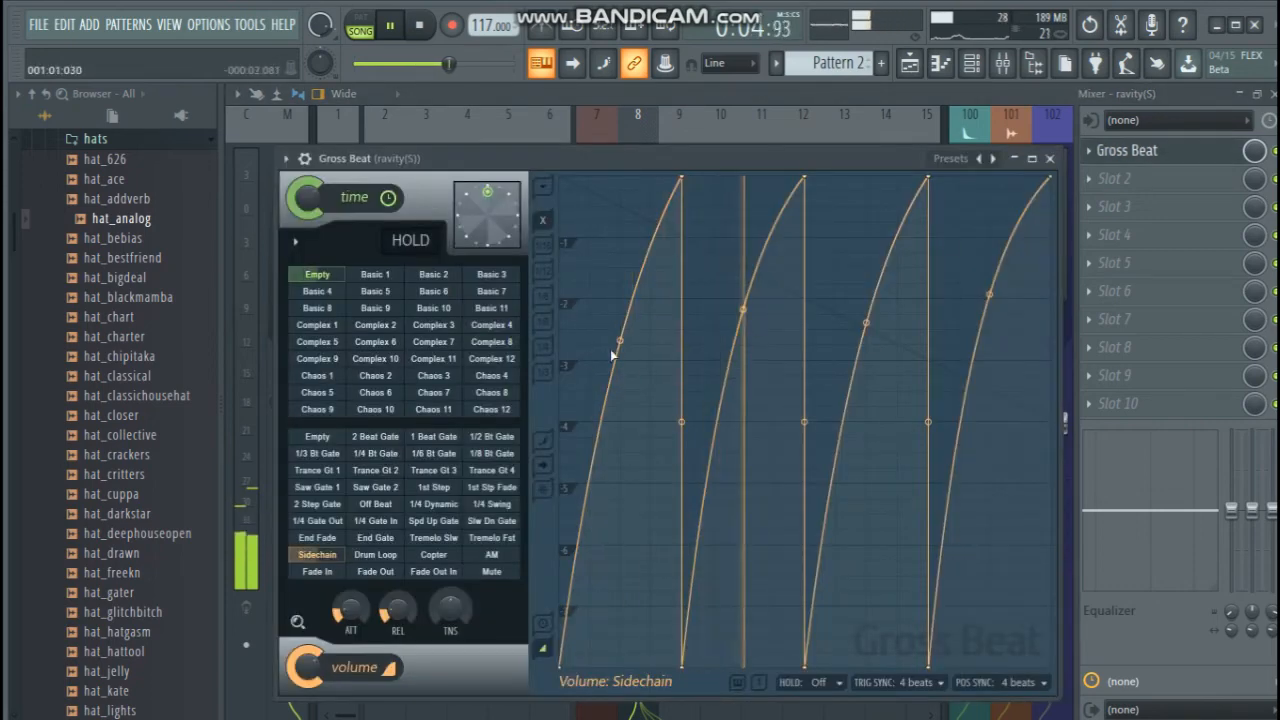
{"action": "left_click_drag", "start_coordinate": [620, 341], "coordinate": [620, 253]}
{"action": "left_click_drag", "start_coordinate": [742, 309], "coordinate": [742, 253]}
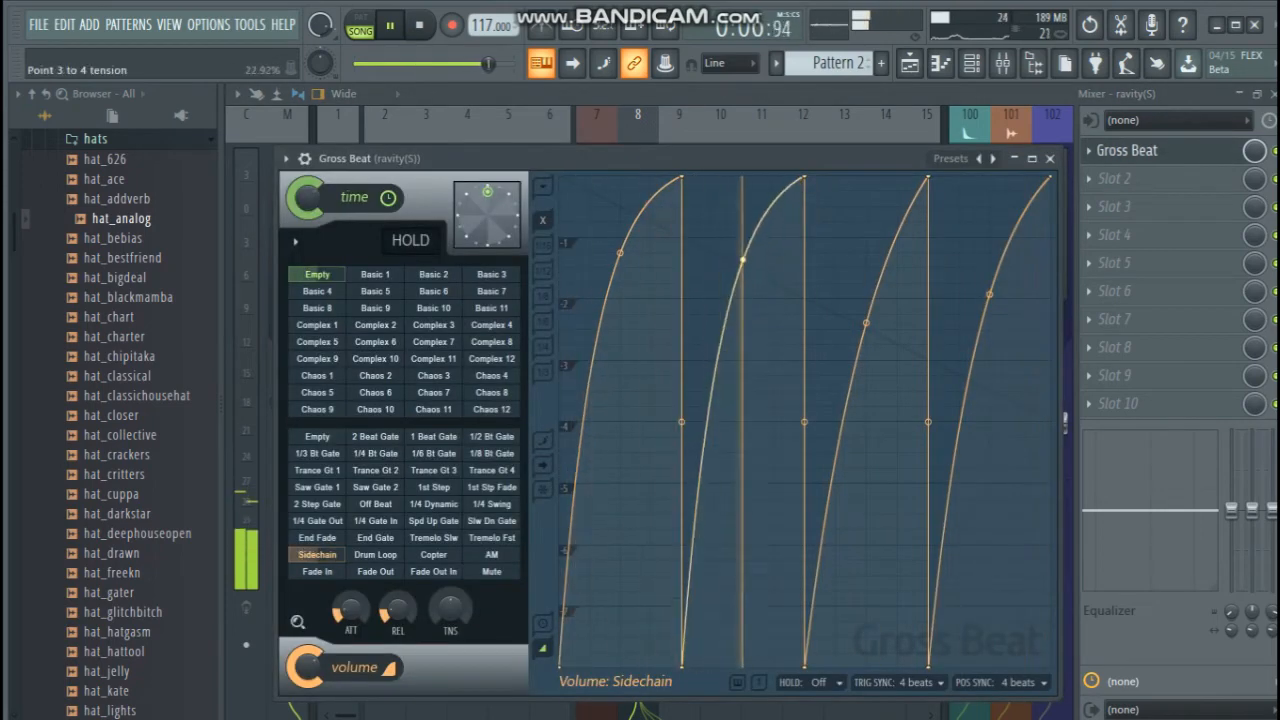
{"action": "left_click_drag", "start_coordinate": [879, 325], "coordinate": [879, 237]}
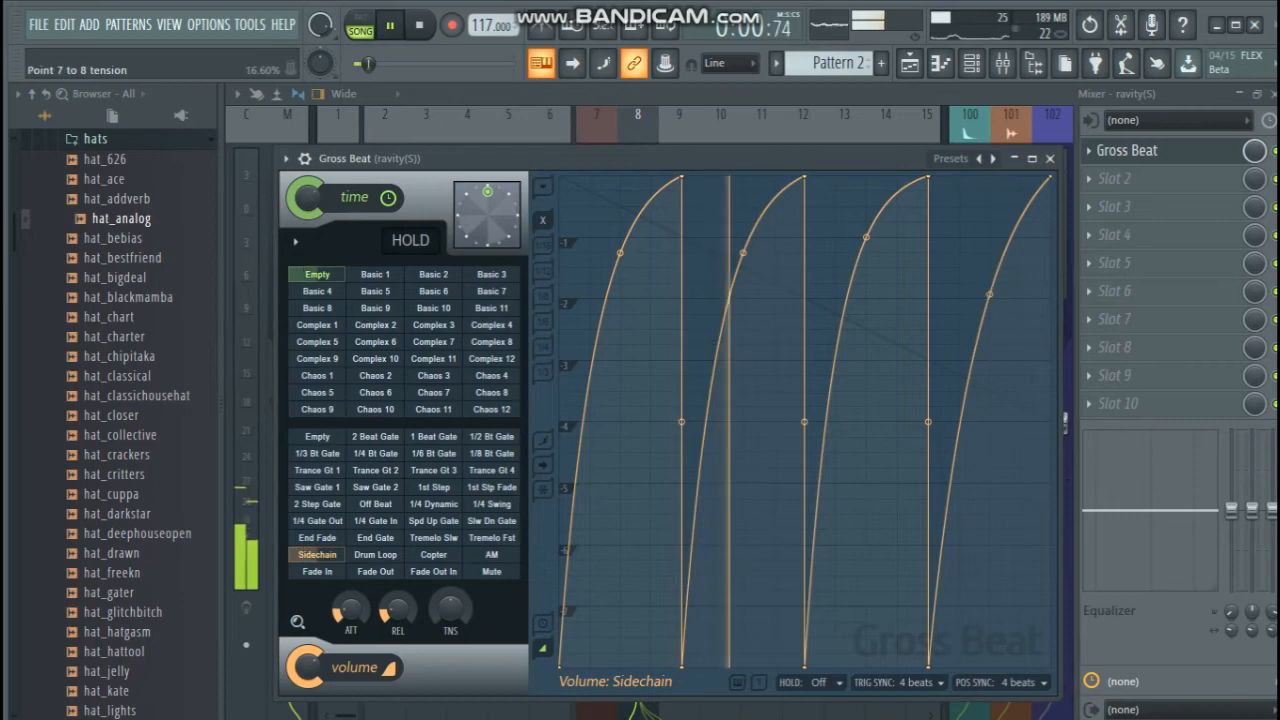
{"action": "left_click_drag", "start_coordinate": [989, 295], "coordinate": [989, 210]}
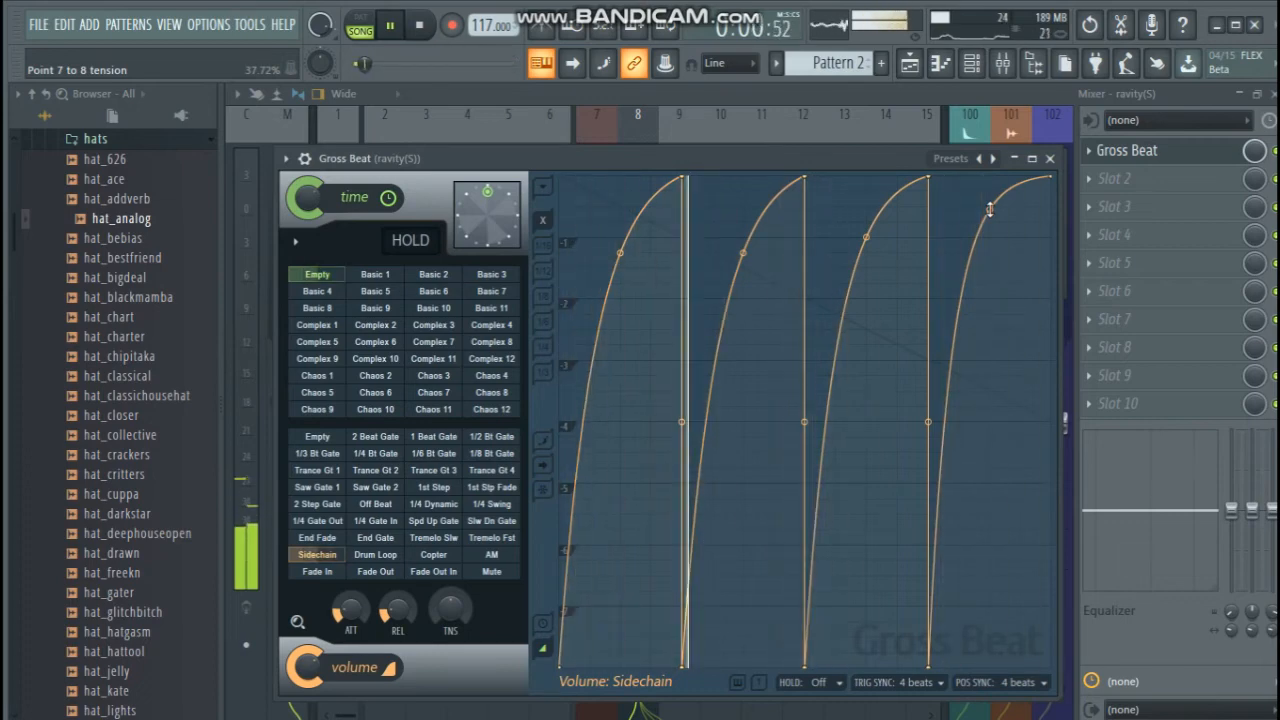
{"action": "left_click", "coordinate": [970, 63]}
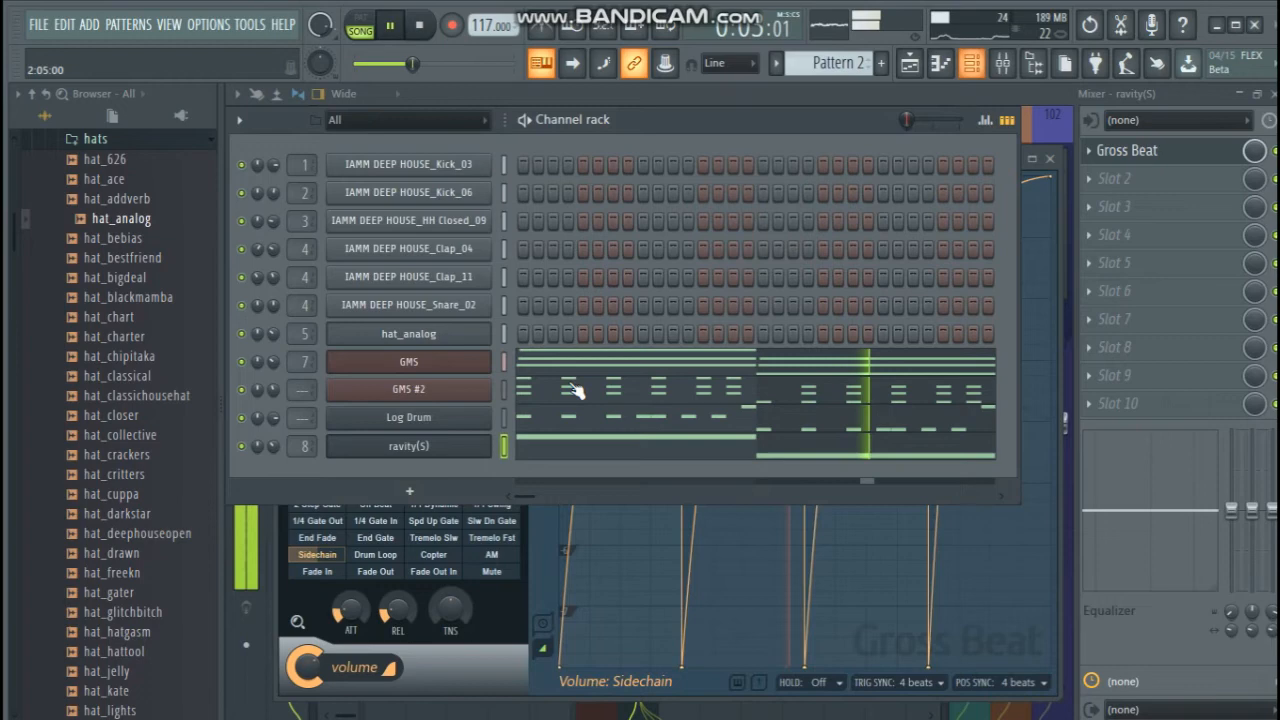
Add another GMS synth channel, open its presets library at the Leads & Synths bank, and audition Distant Signal LS
{"action": "left_click", "coordinate": [413, 490]}
{"action": "left_click", "coordinate": [560, 256]}
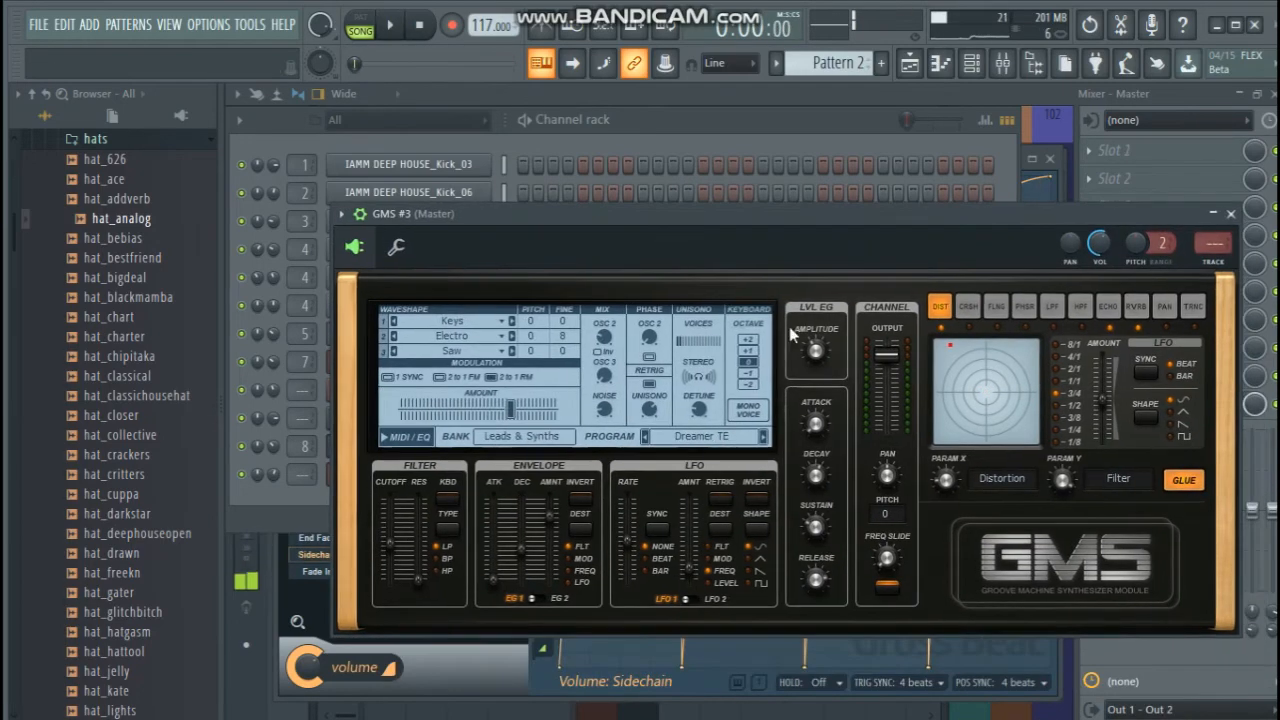
{"action": "left_click", "coordinate": [715, 437]}
{"action": "left_click", "coordinate": [880, 524]}
Audition presets further down the Leads & Synths list, including Flangelead, Logdrum, Organ 3 MC and Saw Lead 2
{"action": "scroll", "coordinate": [891, 573], "scroll_direction": "down", "scroll_amount": 2}
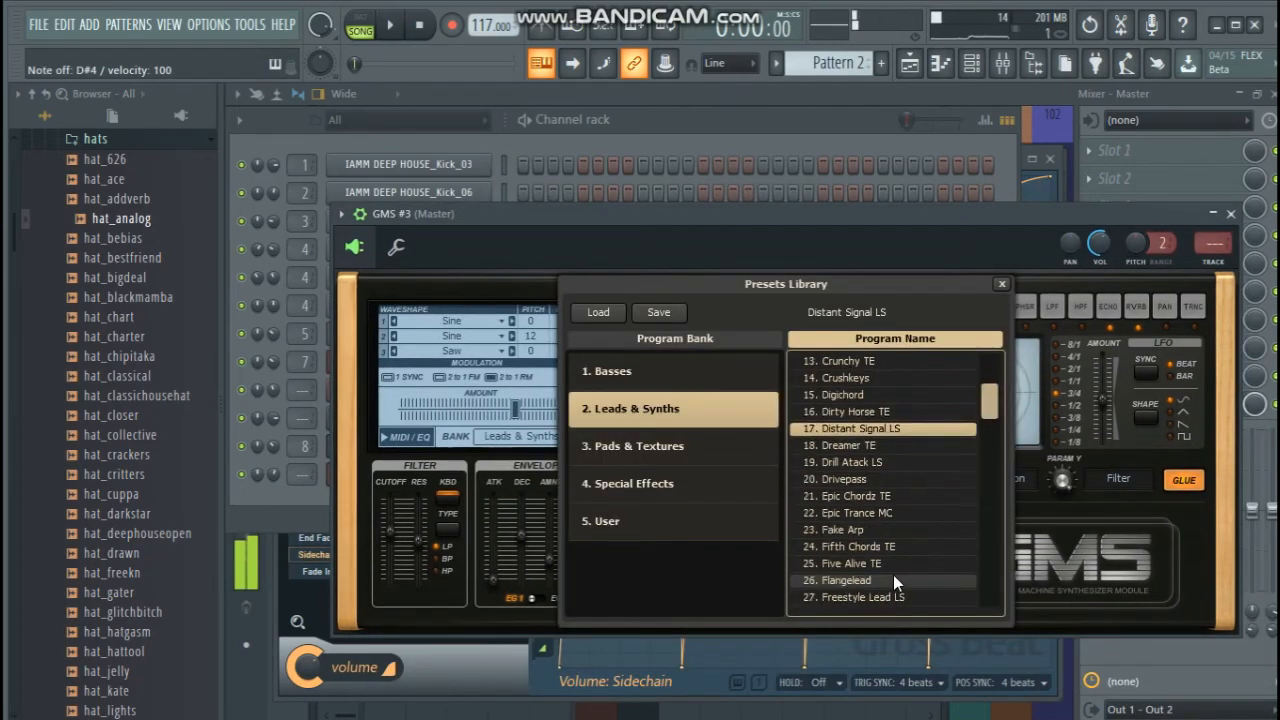
{"action": "left_click", "coordinate": [893, 579]}
{"action": "scroll", "coordinate": [893, 575], "scroll_direction": "down", "scroll_amount": 5}
{"action": "left_click", "coordinate": [893, 577]}
{"action": "scroll", "coordinate": [893, 575], "scroll_direction": "down", "scroll_amount": 7}
{"action": "left_click", "coordinate": [893, 577]}
{"action": "scroll", "coordinate": [893, 575], "scroll_direction": "down", "scroll_amount": 6}
{"action": "left_click", "coordinate": [893, 577]}
{"action": "scroll", "coordinate": [893, 575], "scroll_direction": "down", "scroll_amount": 7}
{"action": "left_click", "coordinate": [893, 577]}
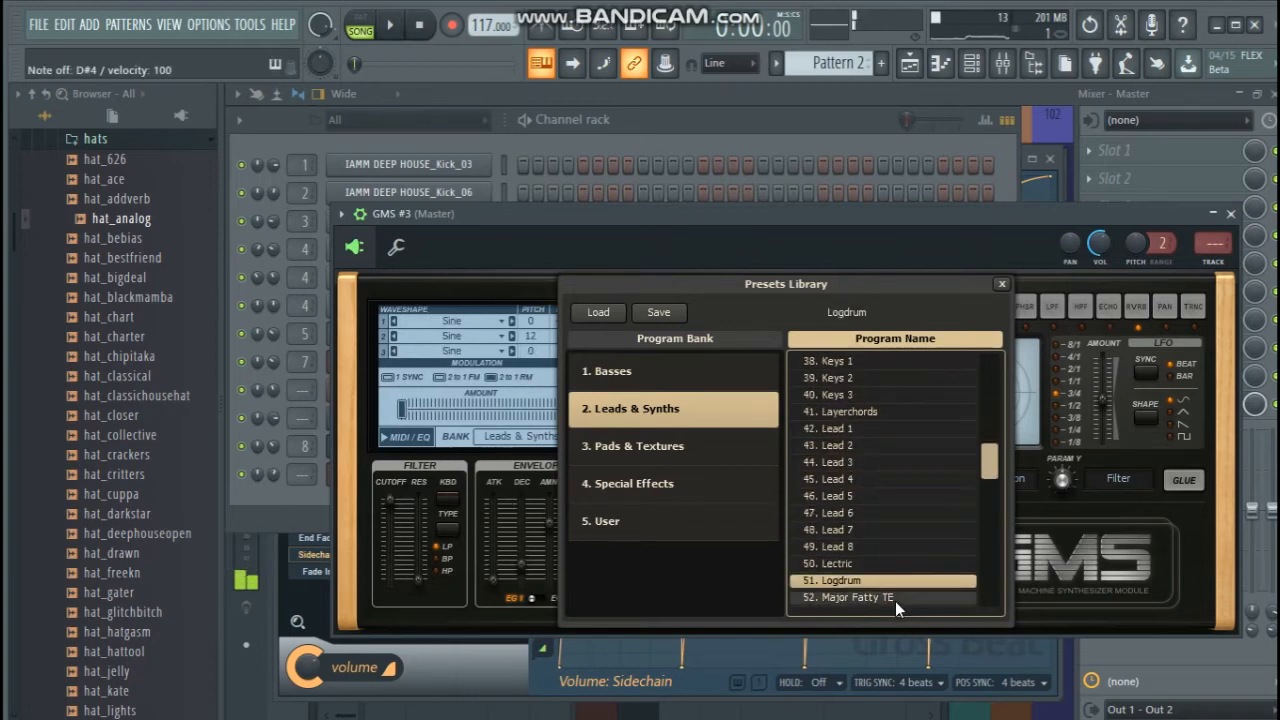
{"action": "scroll", "coordinate": [895, 598], "scroll_direction": "down", "scroll_amount": 5}
{"action": "left_click", "coordinate": [895, 595]}
{"action": "scroll", "coordinate": [895, 592], "scroll_direction": "down", "scroll_amount": 7}
{"action": "left_click", "coordinate": [893, 591]}
{"action": "scroll", "coordinate": [893, 591], "scroll_direction": "down", "scroll_amount": 12}
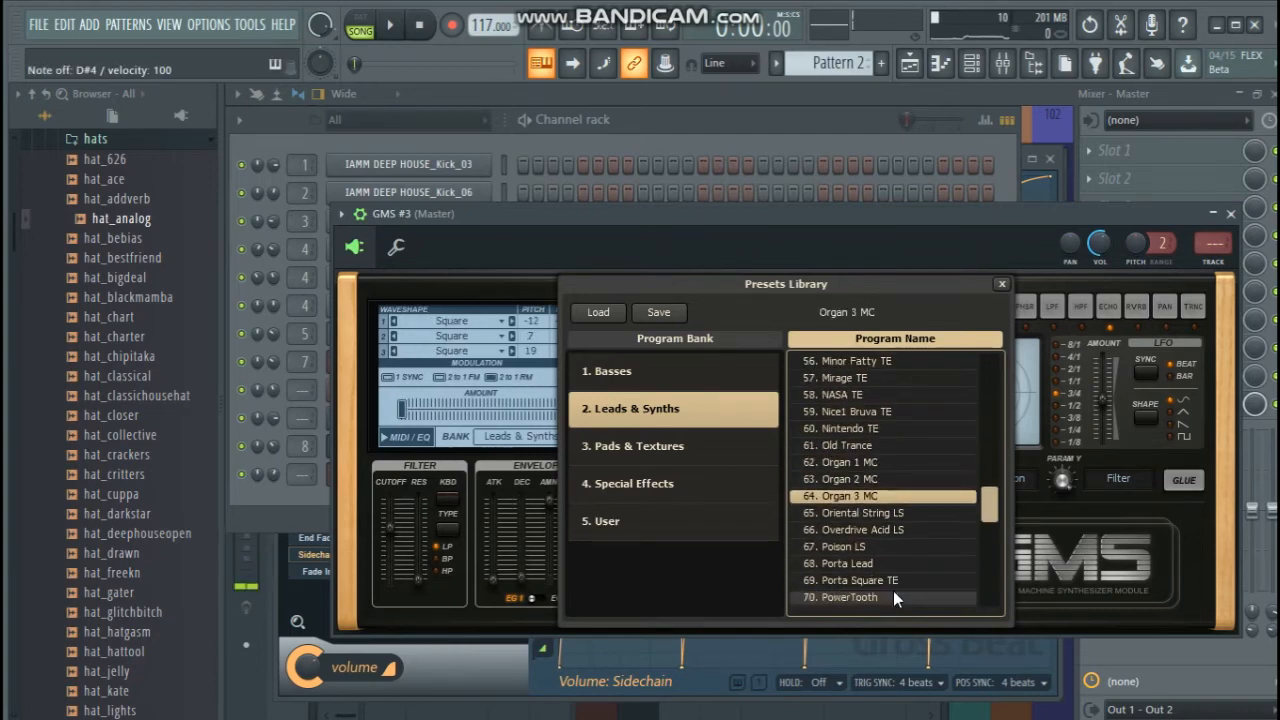
{"action": "left_click", "coordinate": [893, 593]}
{"action": "scroll", "coordinate": [893, 593], "scroll_direction": "down", "scroll_amount": 7}
{"action": "left_click", "coordinate": [893, 593]}
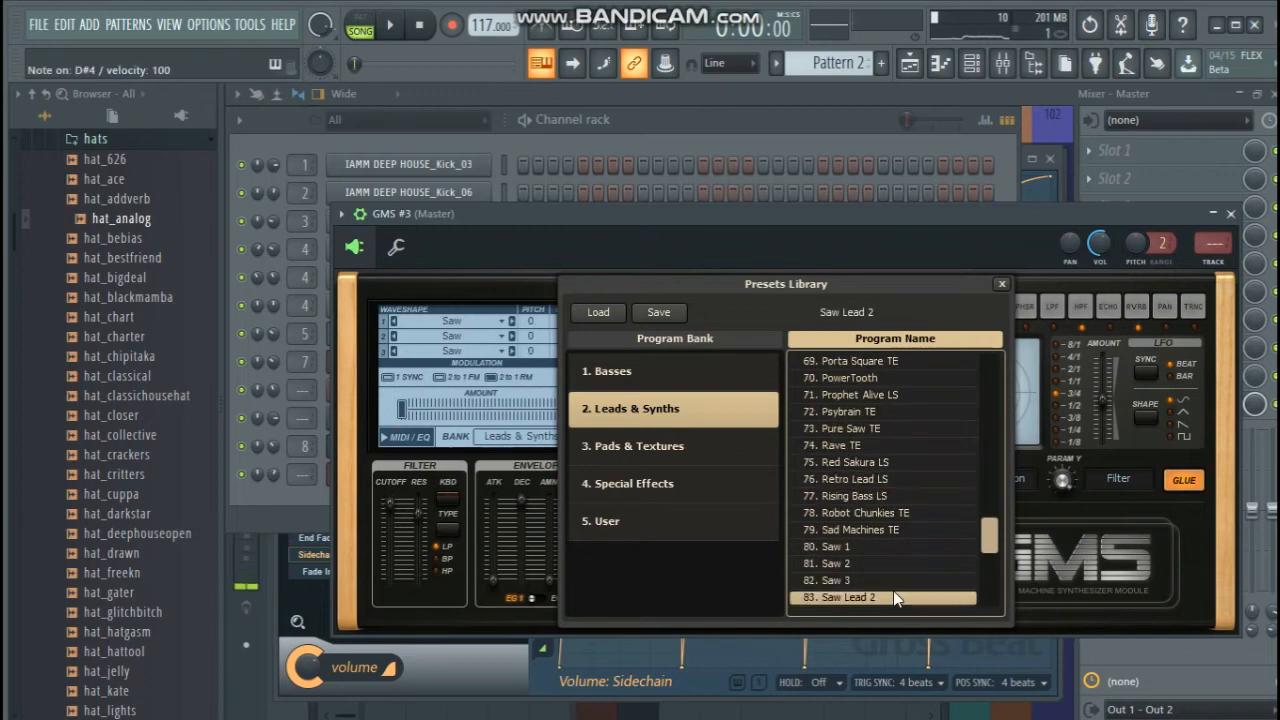
Audition presets back up the Leads & Synths list, load Nice1 Bruva TE, and close the GMS #3 window
{"action": "left_click", "coordinate": [881, 498]}
{"action": "scroll", "coordinate": [879, 480], "scroll_direction": "up", "scroll_amount": 3}
{"action": "scroll", "coordinate": [878, 480], "scroll_direction": "up", "scroll_amount": 3}
{"action": "left_click", "coordinate": [878, 480]}
{"action": "scroll", "coordinate": [878, 480], "scroll_direction": "up", "scroll_amount": 5}
{"action": "left_click", "coordinate": [878, 480]}
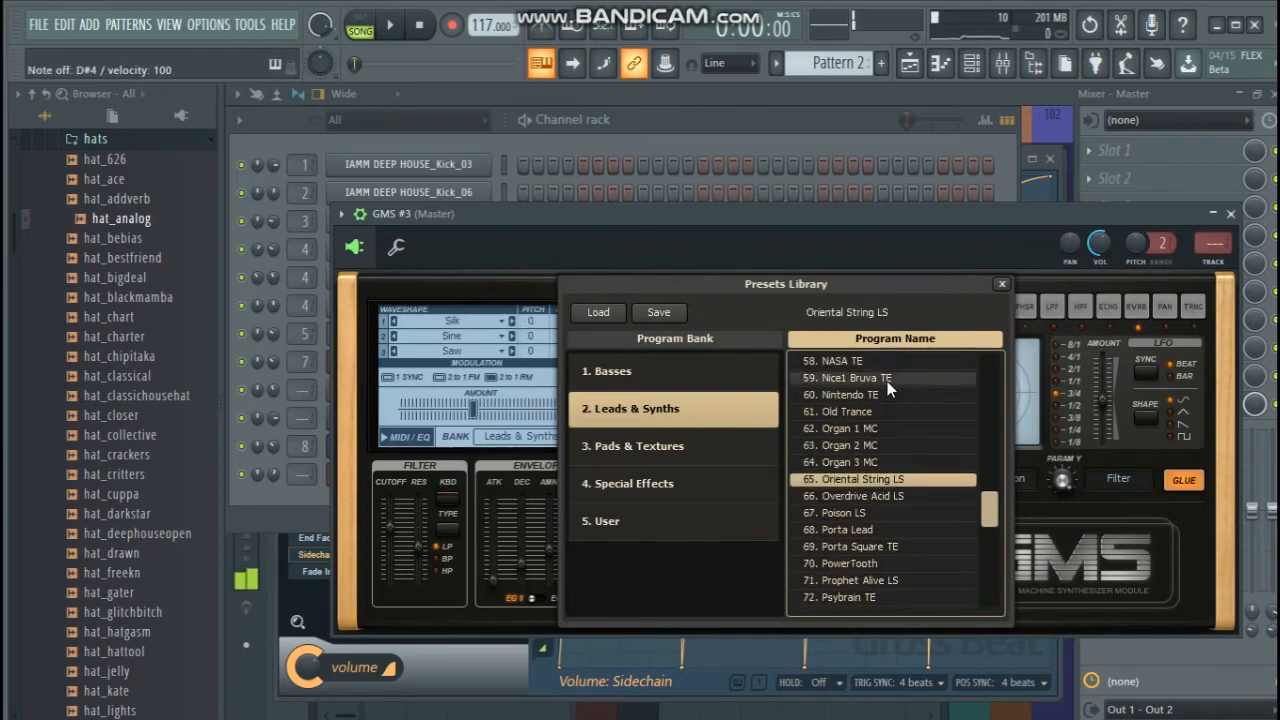
{"action": "left_click", "coordinate": [887, 381]}
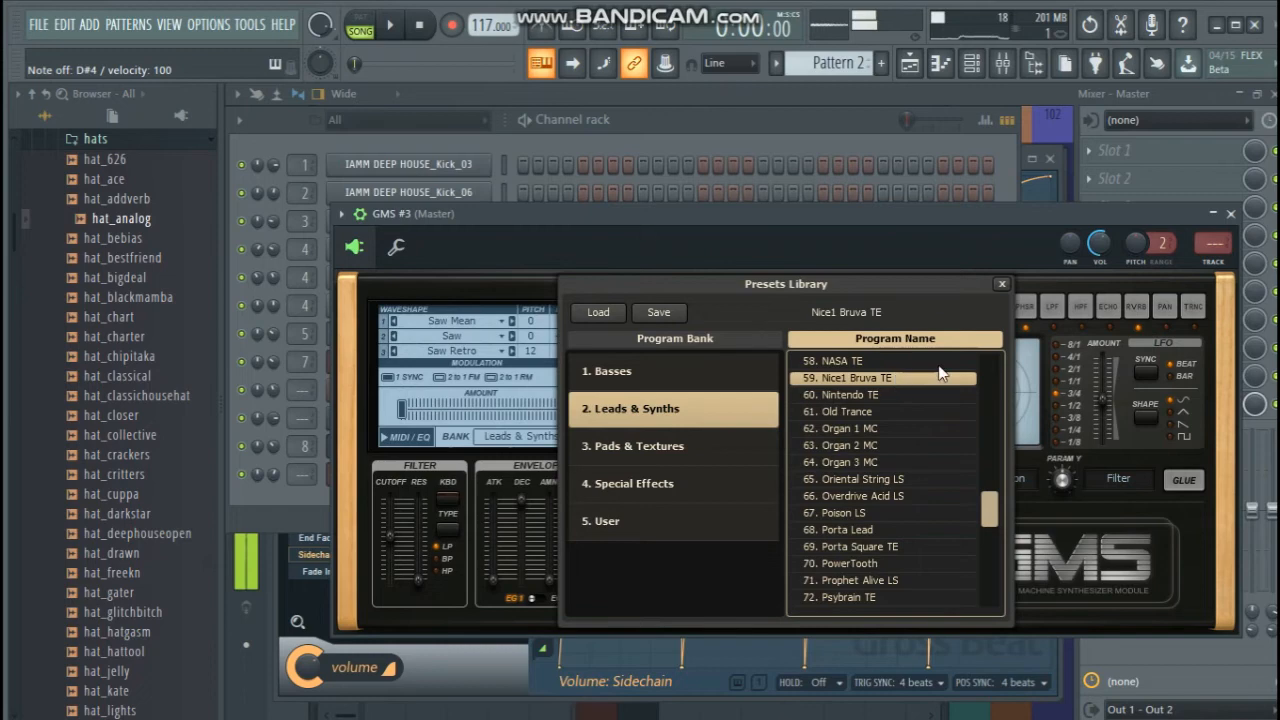
{"action": "left_click", "coordinate": [1230, 214]}
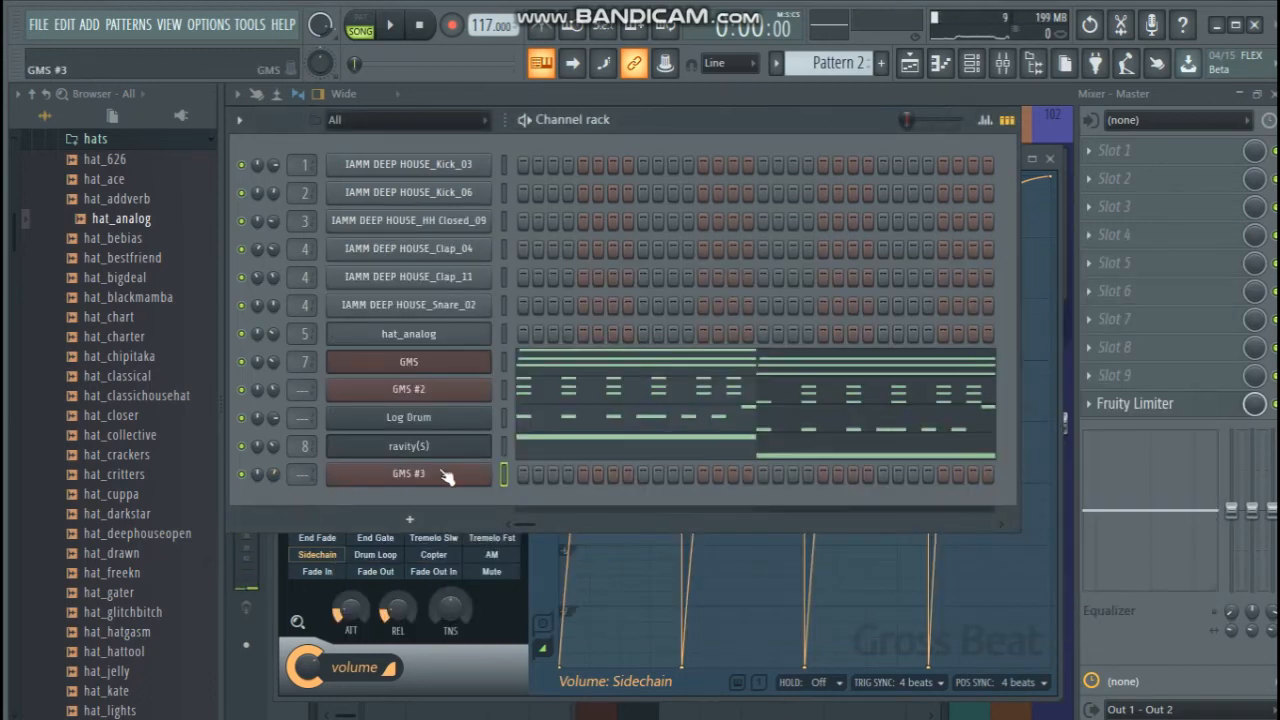
{"action": "right_click", "coordinate": [488, 466]}
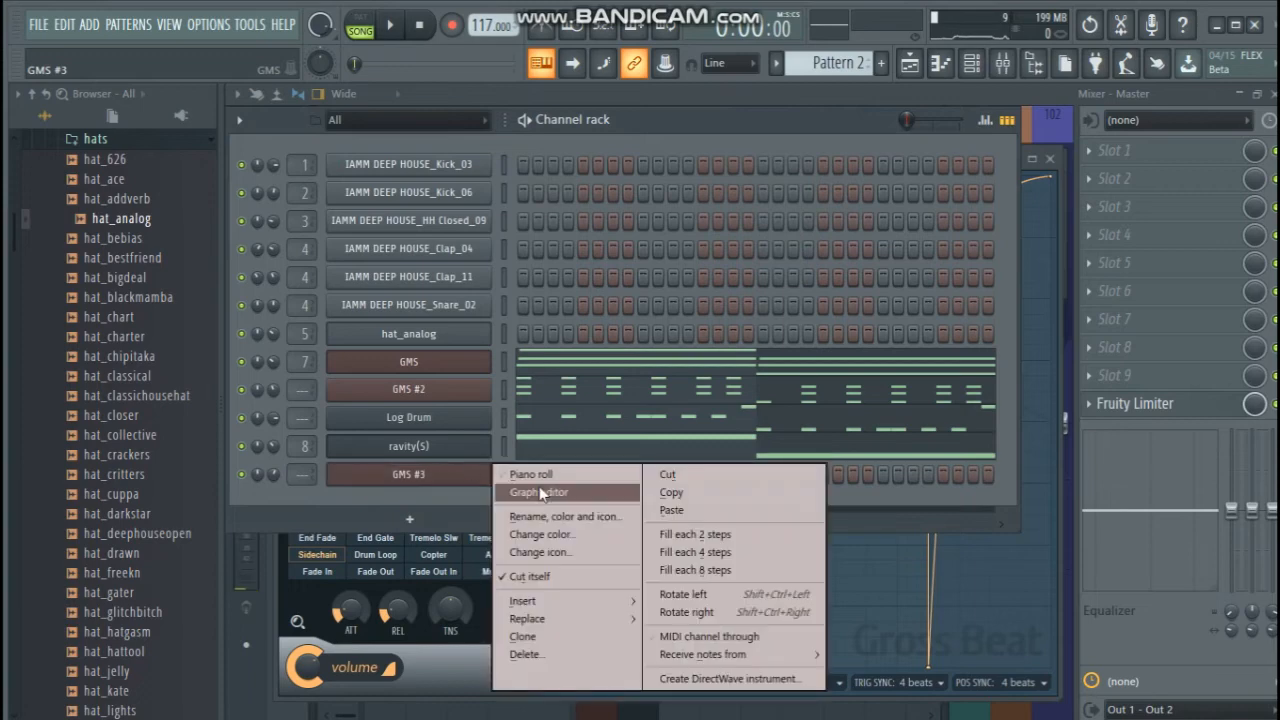
{"action": "left_click", "coordinate": [520, 492]}
{"action": "right_click", "coordinate": [487, 478]}
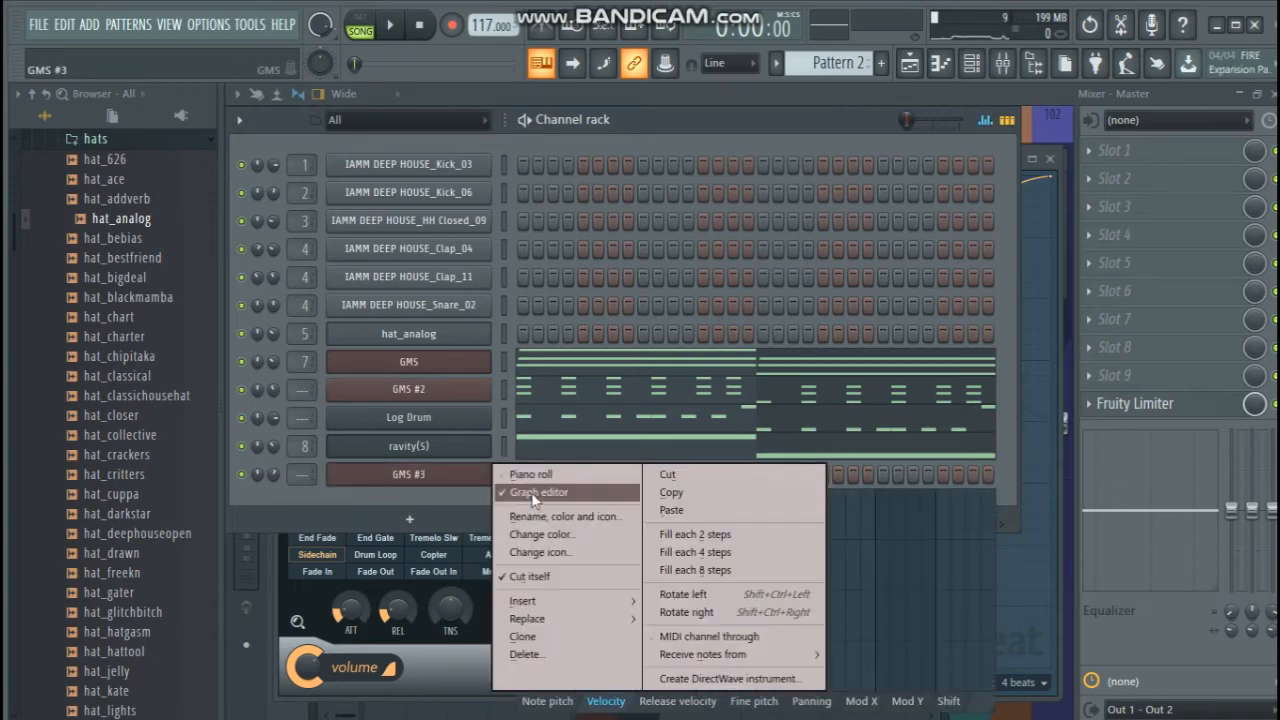
{"action": "left_click", "coordinate": [531, 492]}
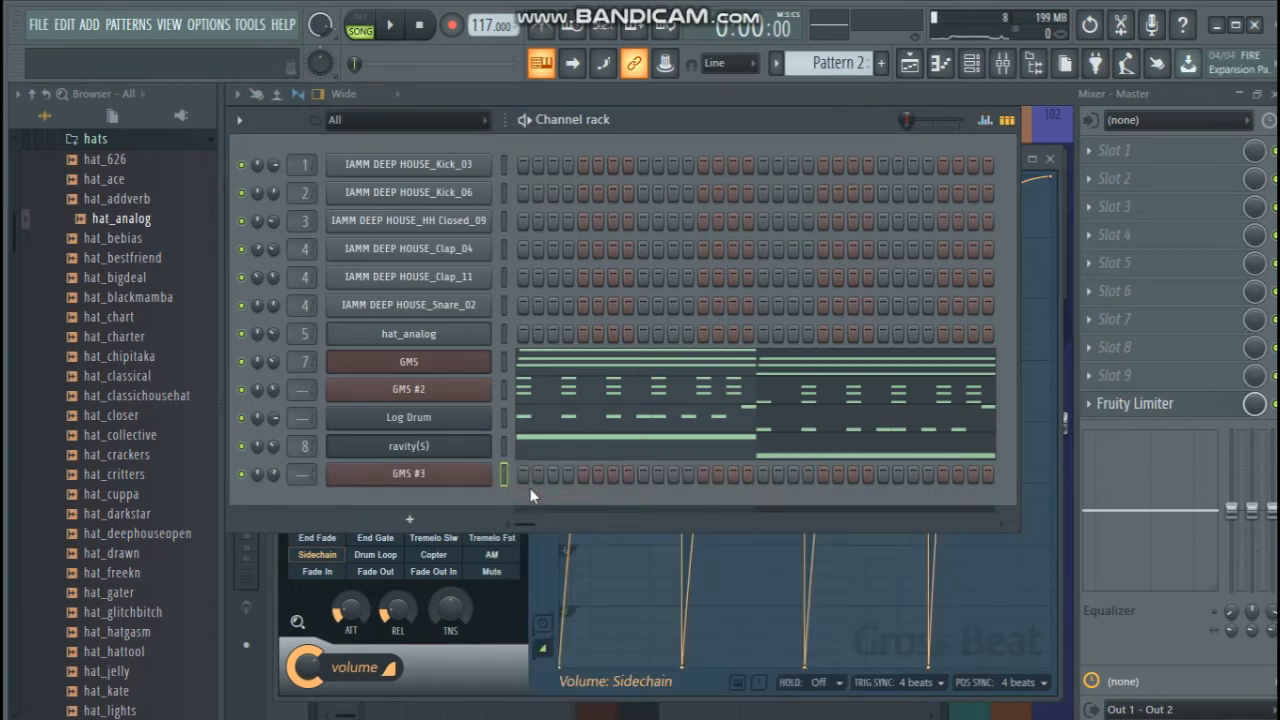
Open the piano roll of GMS #3 and place a one-step G#4 note at the start of bar 1
{"action": "right_click", "coordinate": [491, 479]}
{"action": "left_click", "coordinate": [522, 477]}
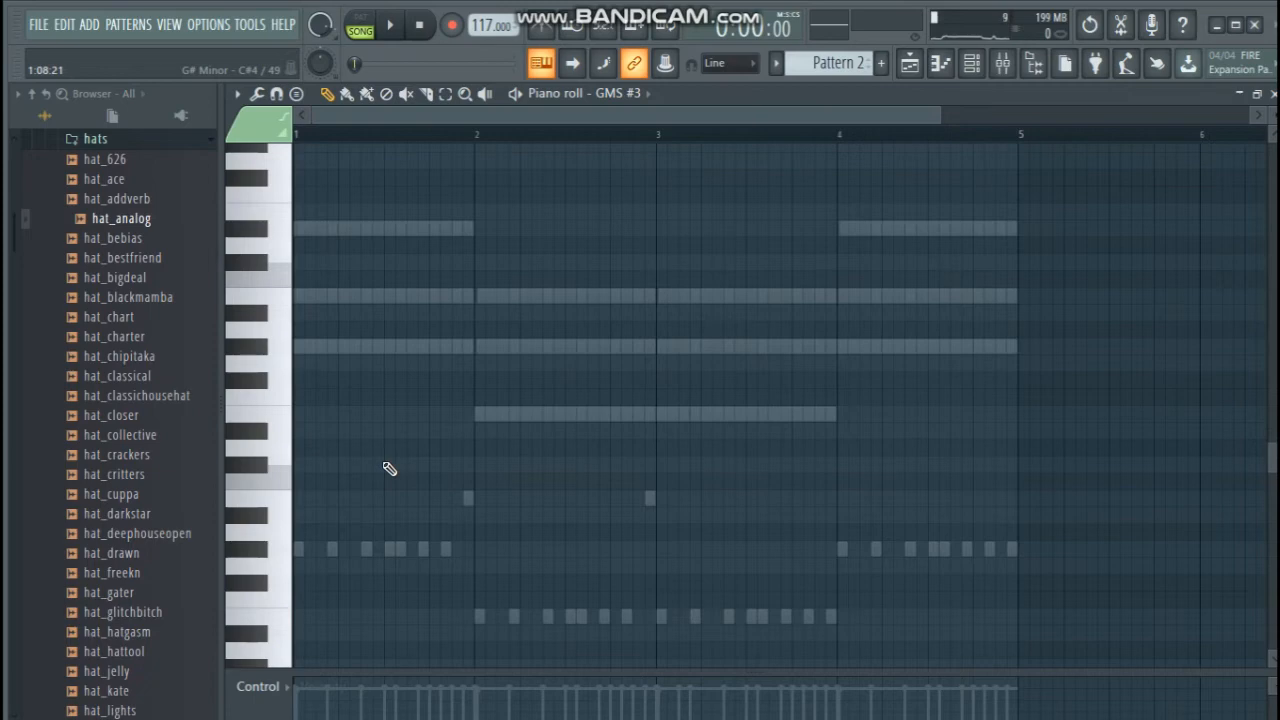
{"action": "scroll", "coordinate": [389, 469], "scroll_direction": "up", "scroll_amount": 4}
{"action": "mouse_move", "coordinate": [316, 499]}
{"action": "left_mouse_down"}
{"action": "mouse_move", "coordinate": [492, 500]}
{"action": "mouse_move", "coordinate": [314, 500]}
{"action": "left_mouse_up"}
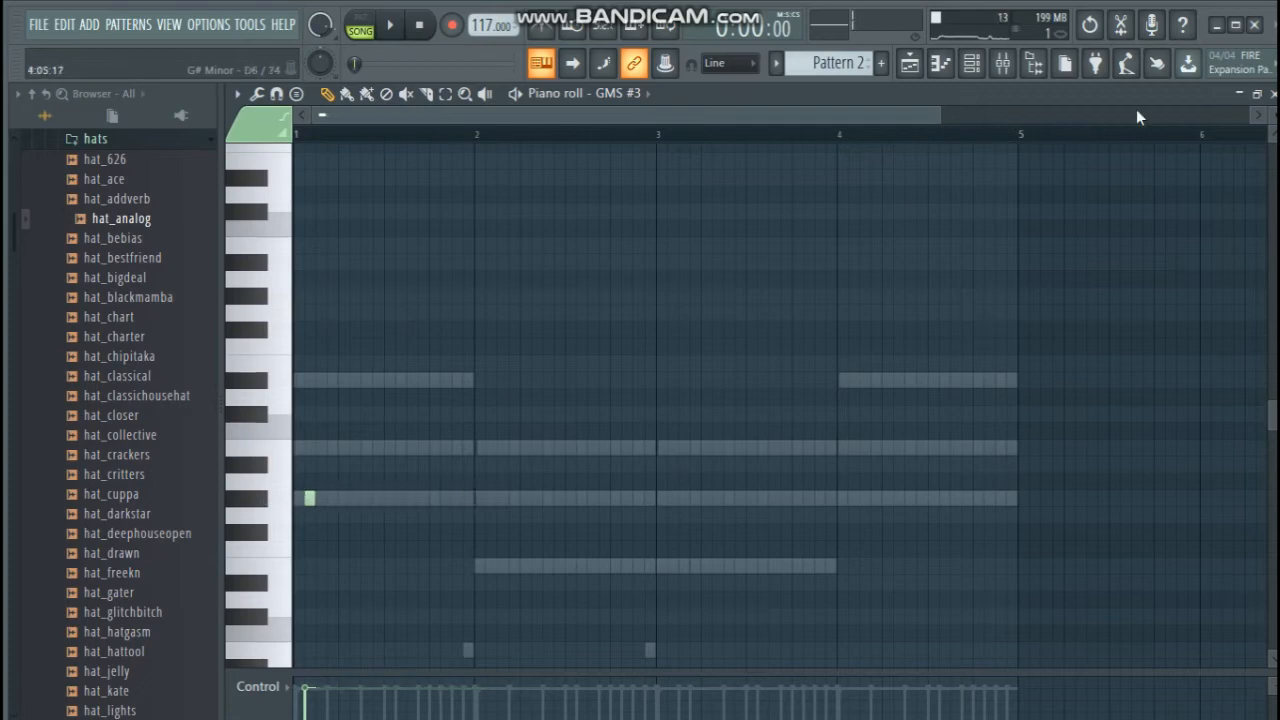
{"action": "left_click_drag", "start_coordinate": [939, 115], "coordinate": [410, 115]}
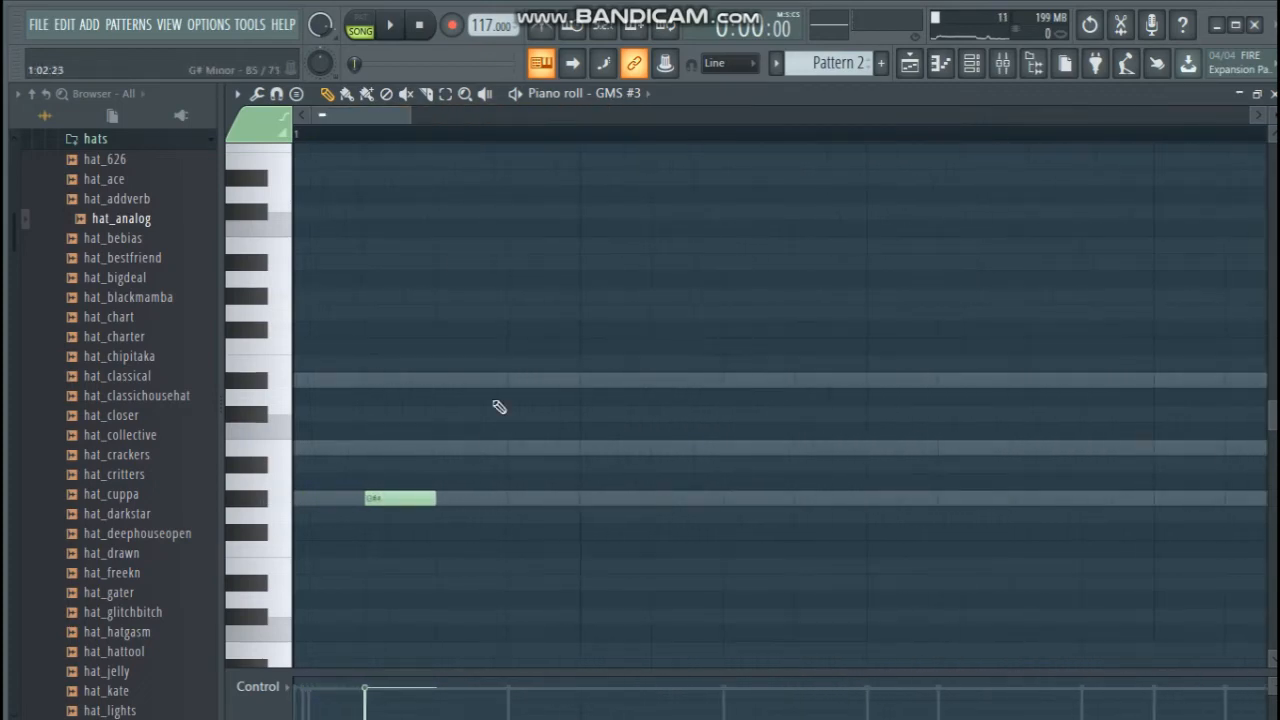
{"action": "left_click_drag", "start_coordinate": [371, 499], "coordinate": [298, 499]}
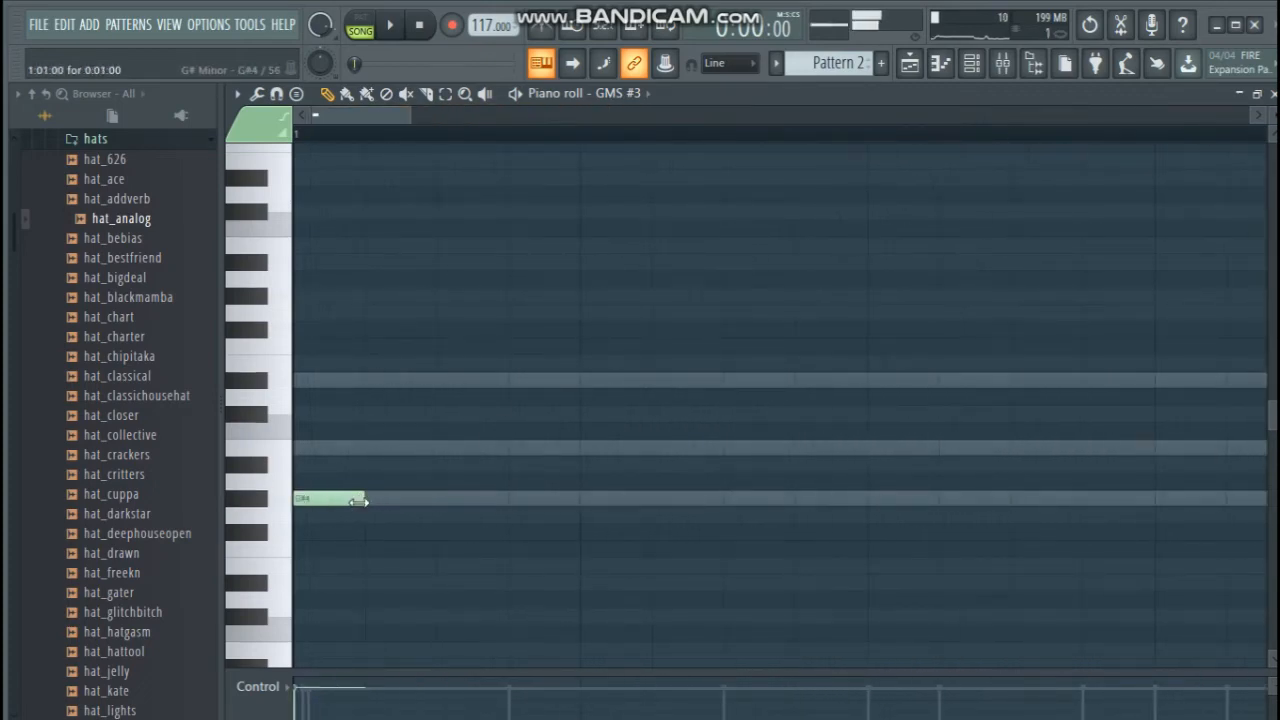
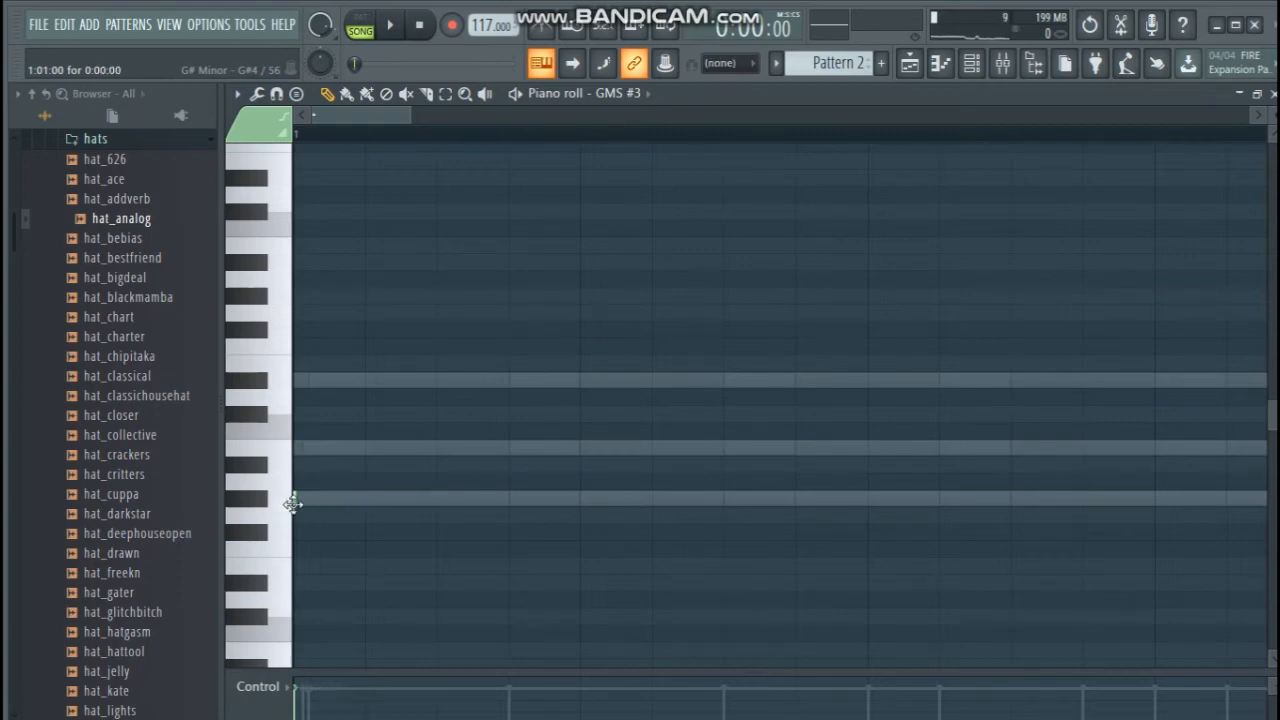
Shorten the G#4 note to a thin sliver, keep it at the start of bar 1, and raise it to D#5
{"action": "left_click_drag", "start_coordinate": [293, 503], "coordinate": [385, 502]}
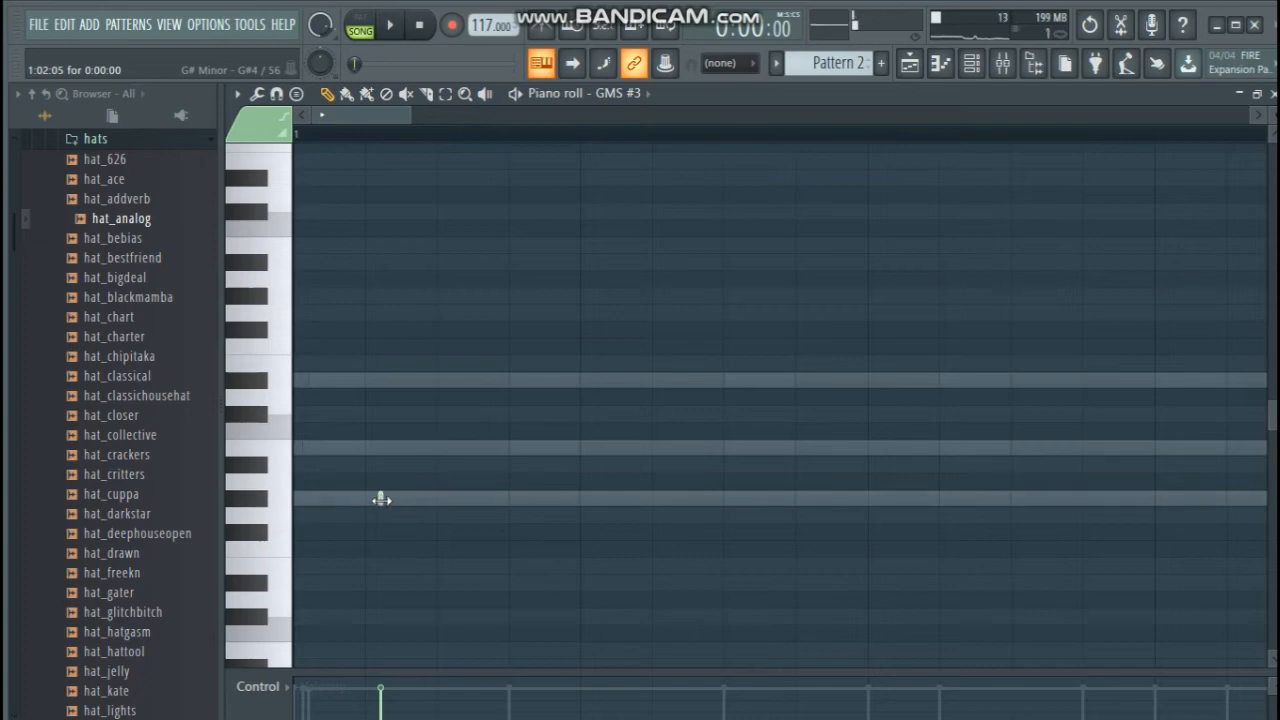
{"action": "left_click_drag", "start_coordinate": [380, 500], "coordinate": [367, 500]}
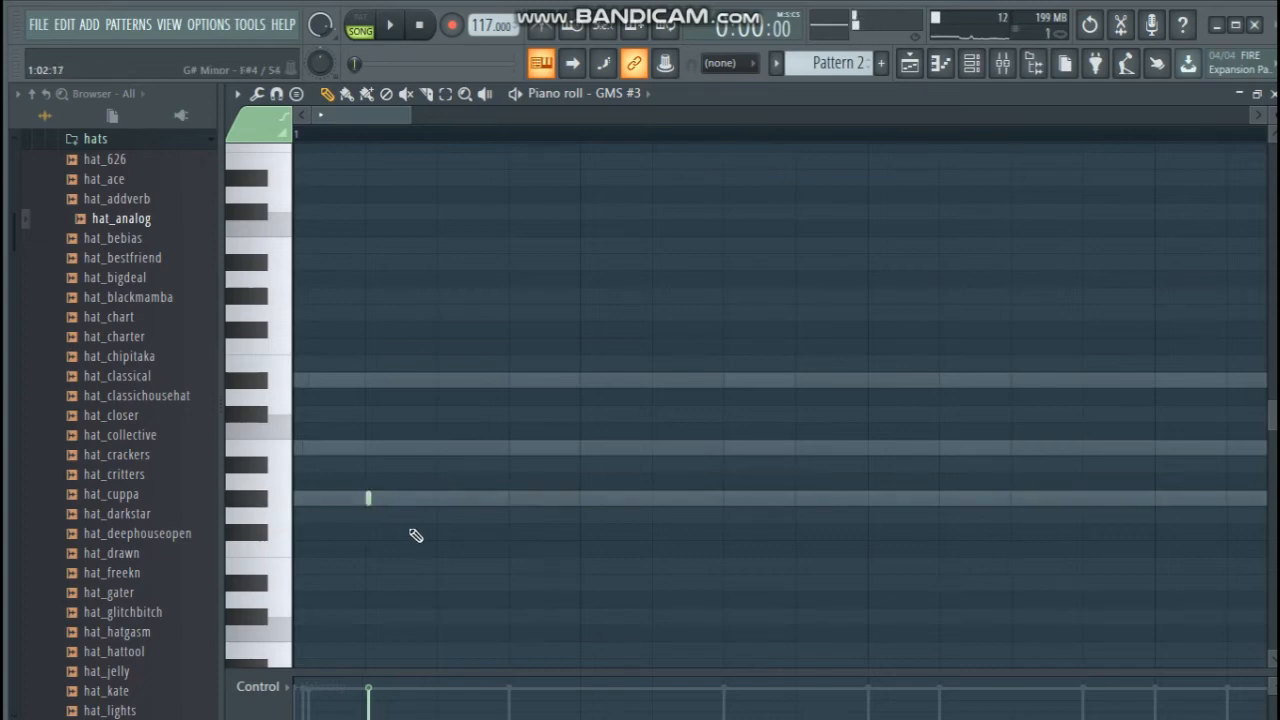
{"action": "left_click_drag", "start_coordinate": [367, 497], "coordinate": [293, 498]}
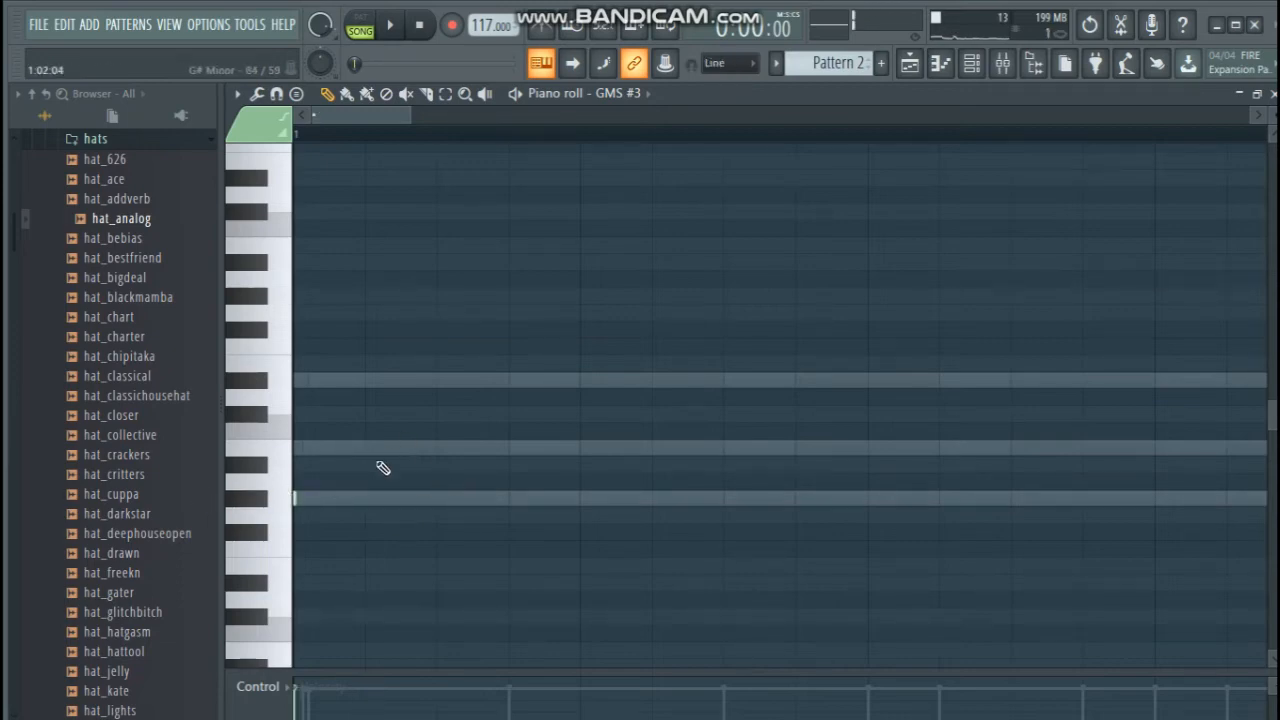
{"action": "left_click_drag", "start_coordinate": [294, 493], "coordinate": [294, 394]}
{"action": "left_click", "coordinate": [294, 394]}
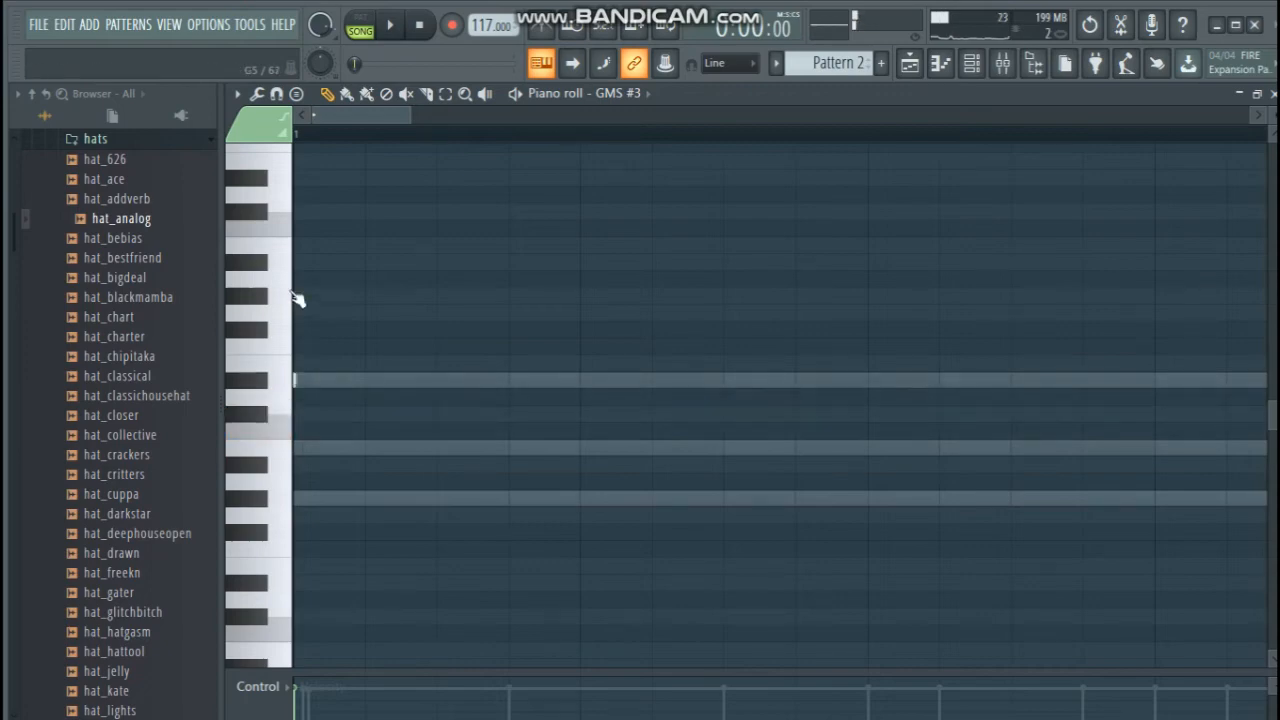
Add a short B5 note on step 2 of bar 1 and play the pattern to check the melody
{"action": "scroll", "coordinate": [353, 310], "scroll_direction": "up", "scroll_amount": 2}
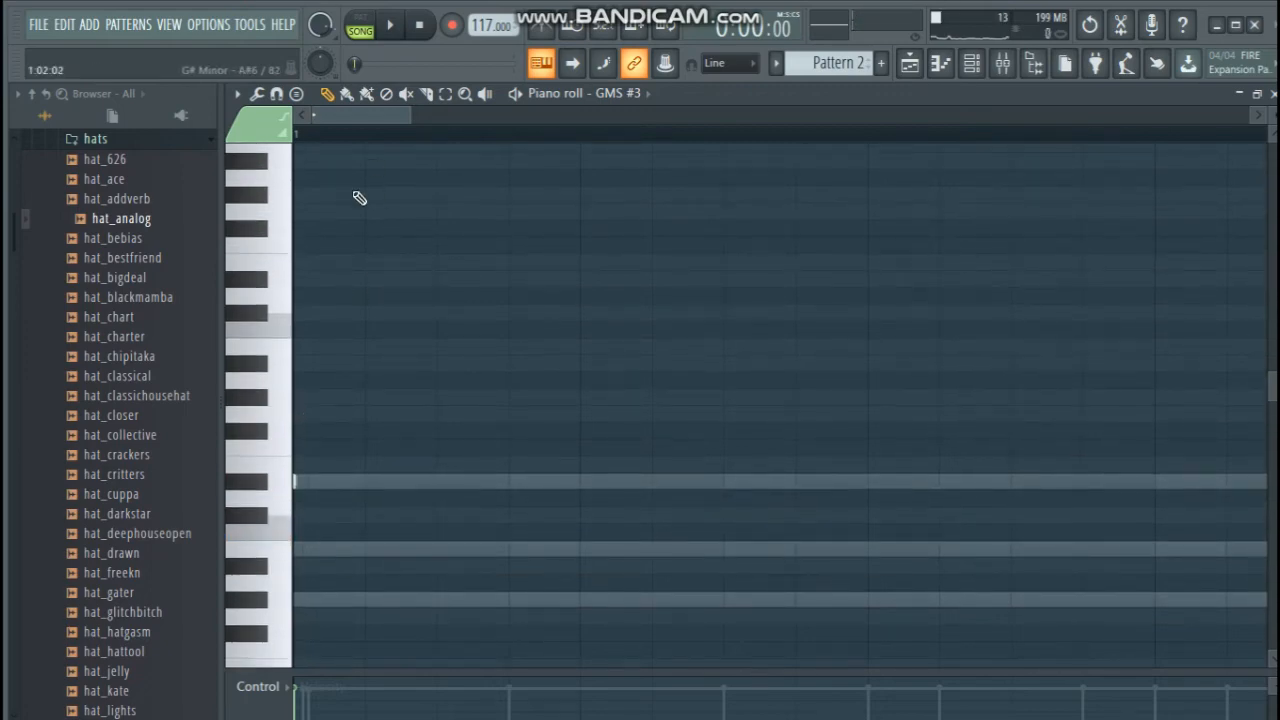
{"action": "key", "text": "space"}
{"action": "key", "text": "space"}
{"action": "left_click", "coordinate": [365, 364]}
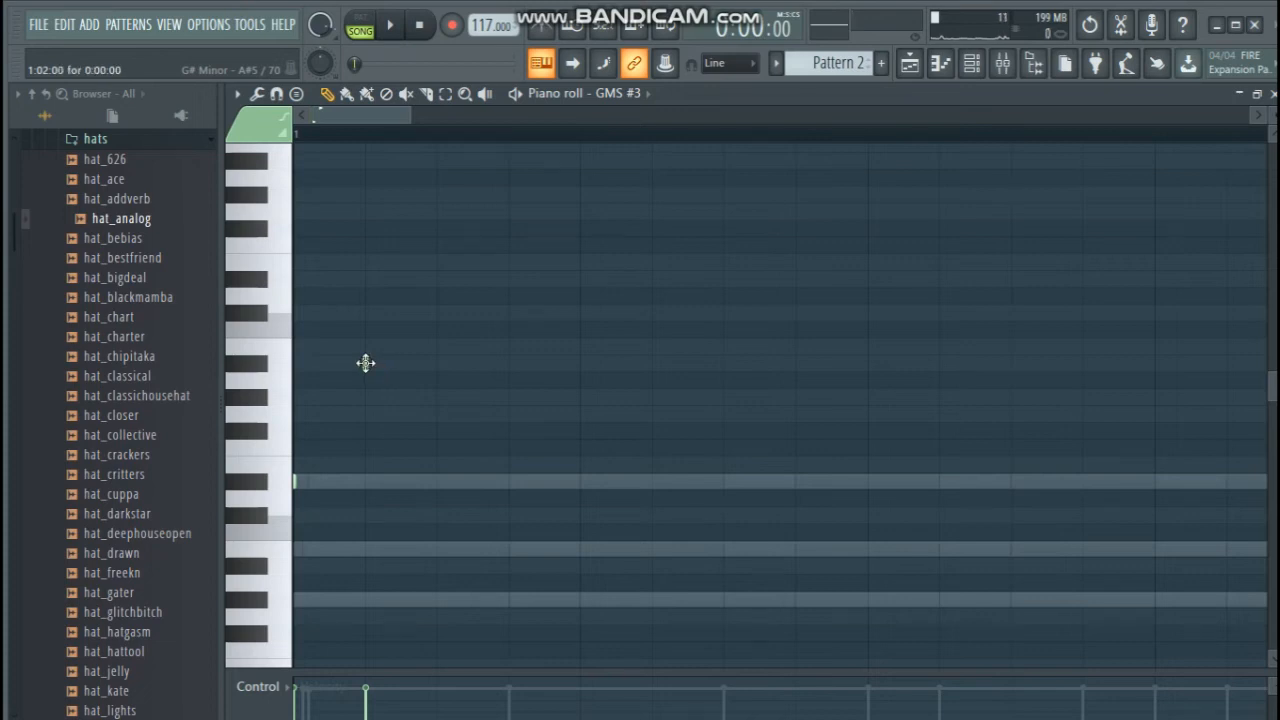
{"action": "left_click_drag", "start_coordinate": [365, 363], "coordinate": [364, 346]}
{"action": "key", "text": "space"}
{"action": "key", "text": "space"}
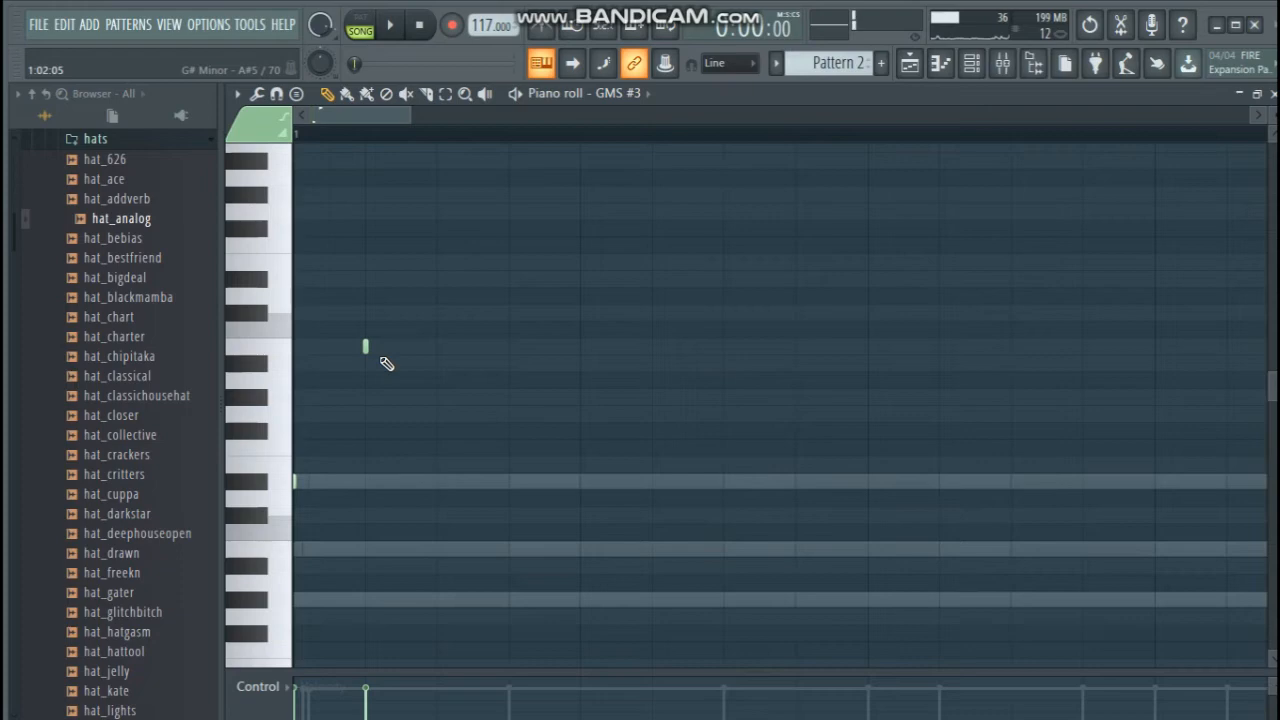
{"action": "key", "text": "space"}
{"action": "key", "text": "space"}
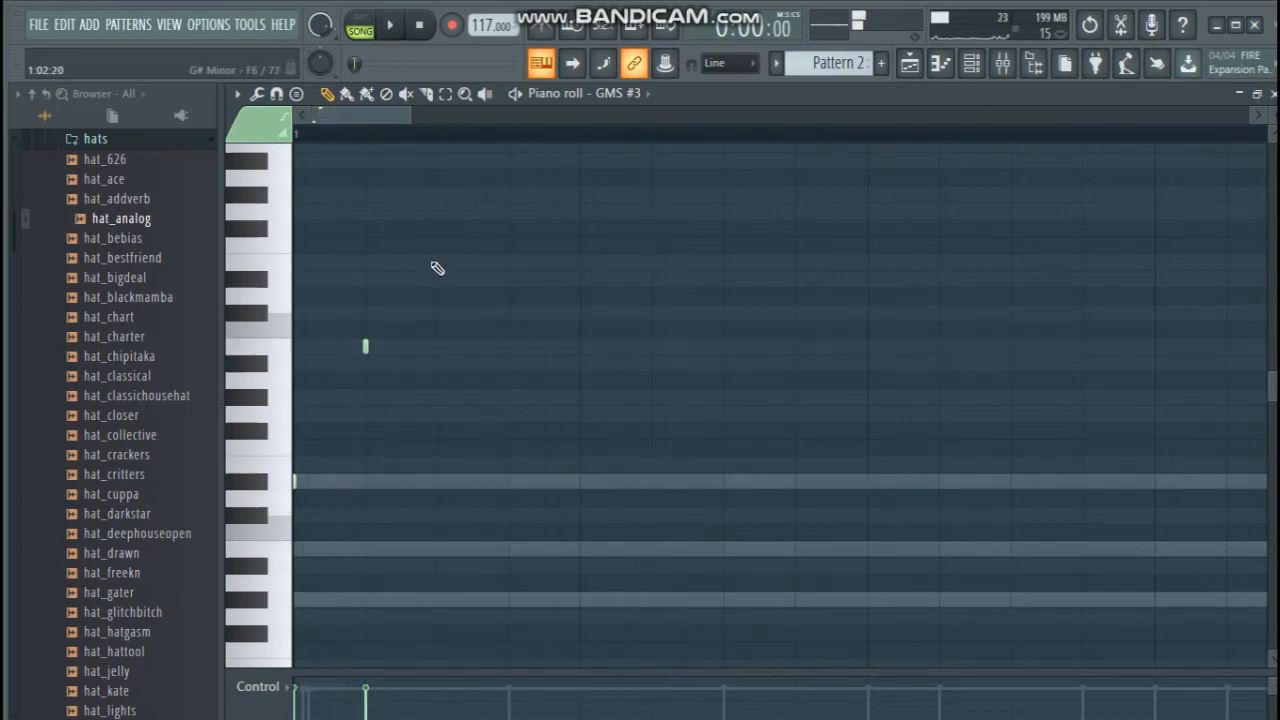
Add a short G#6 note on step 3 of bar 1 and listen to the three-note arpeggio
{"action": "scroll", "coordinate": [433, 270], "scroll_direction": "up", "scroll_amount": 1}
{"action": "left_click", "coordinate": [435, 250]}
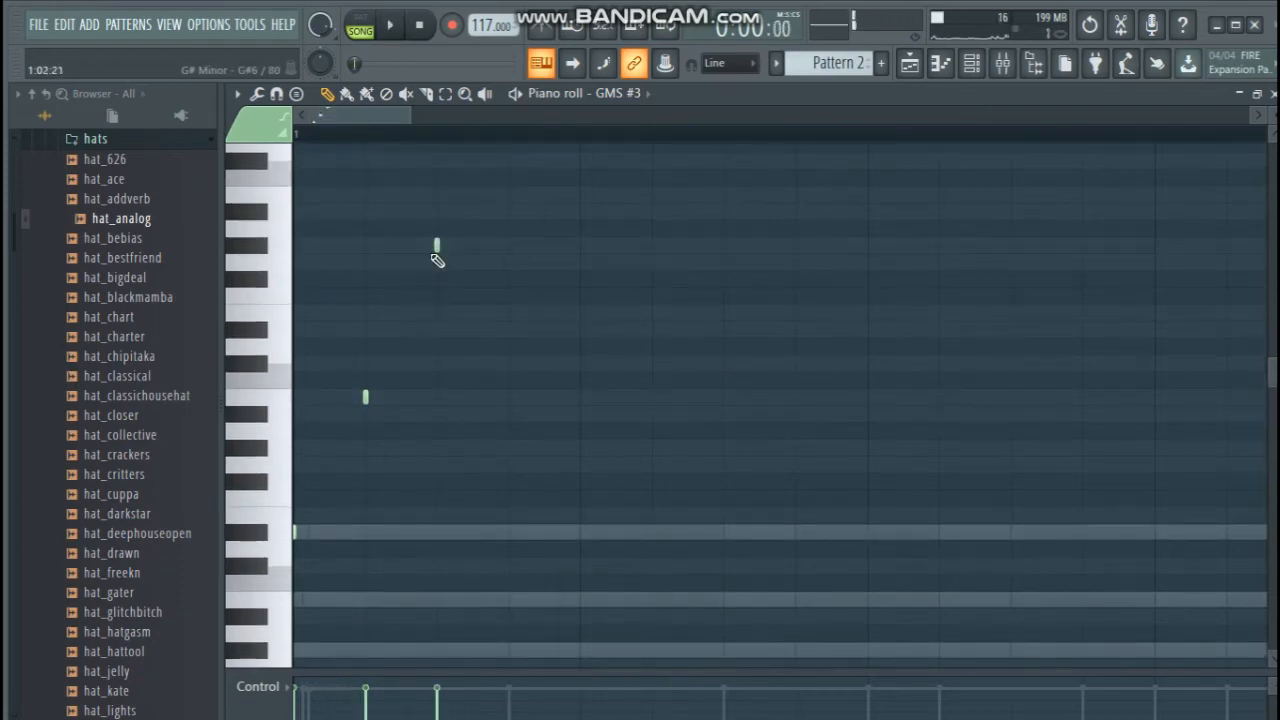
{"action": "key", "text": "space"}
{"action": "key", "text": "space"}
{"action": "key", "text": "space"}
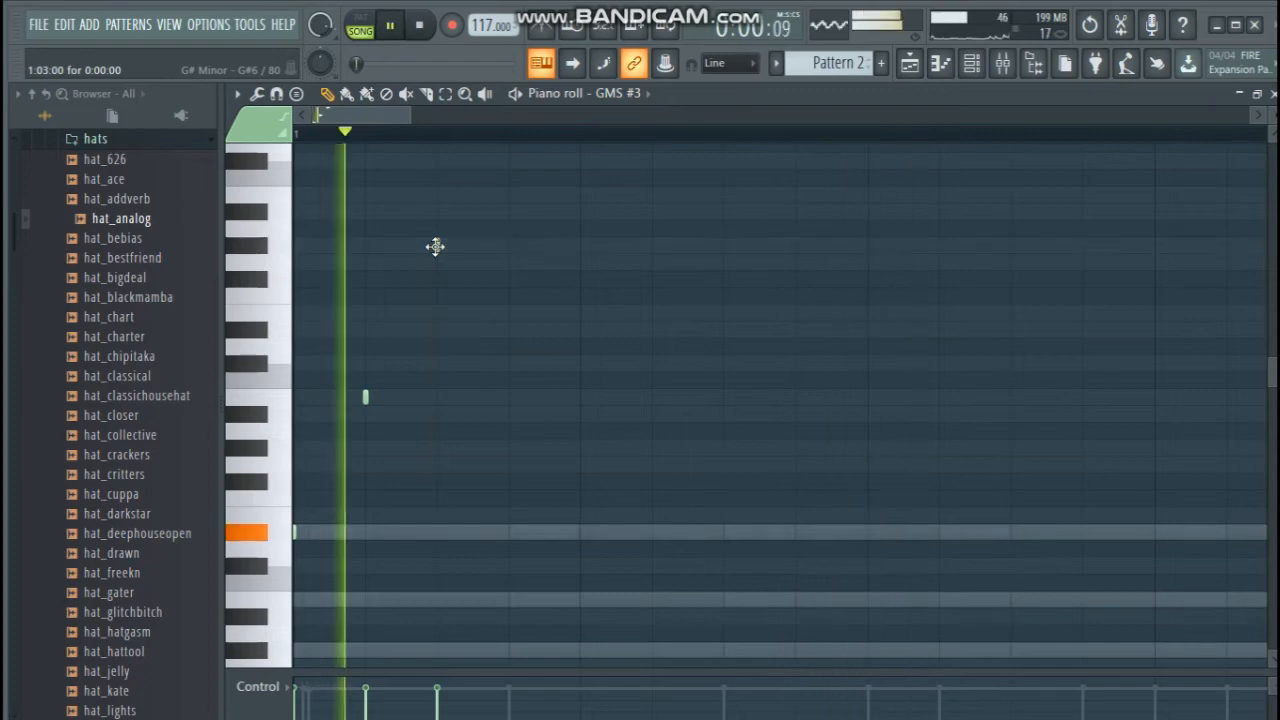
{"action": "key", "text": "space"}
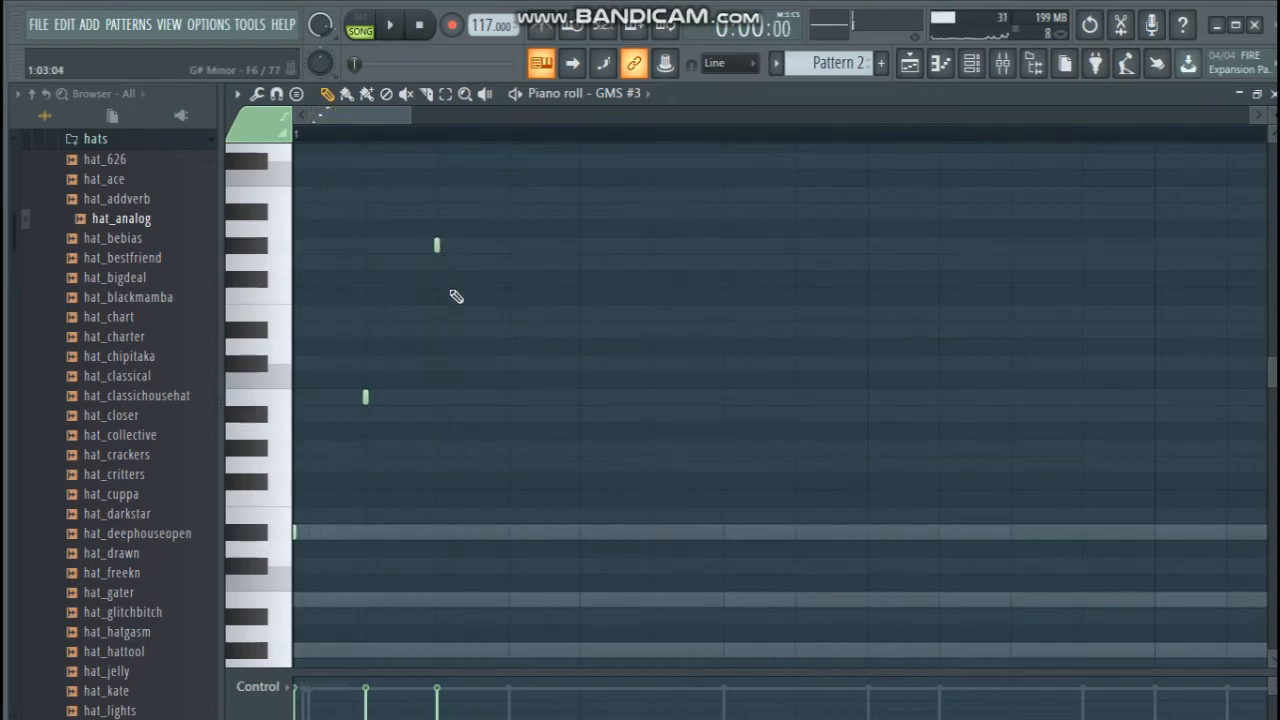
{"action": "key", "text": "space"}
{"action": "key", "text": "space"}
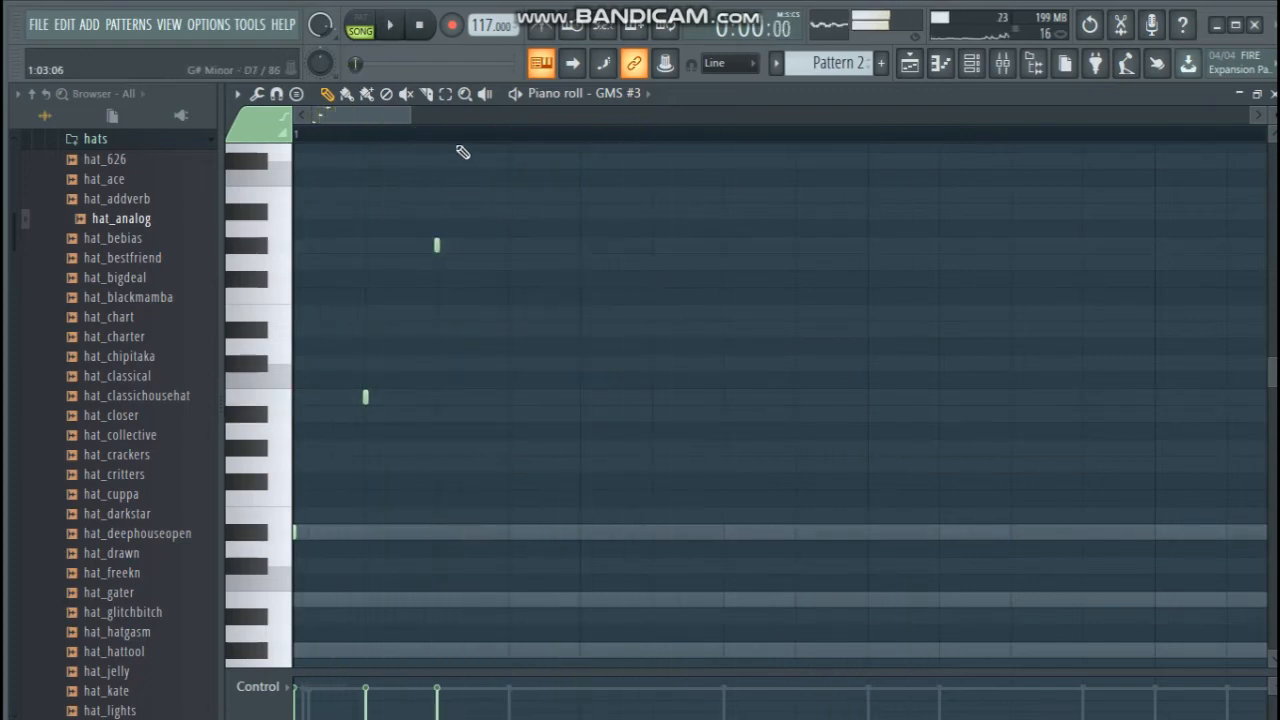
Duplicate the three arpeggio notes to start on step 4 of bar 1 and play back the result
{"action": "left_click_drag", "start_coordinate": [524, 576], "coordinate": [294, 186]}
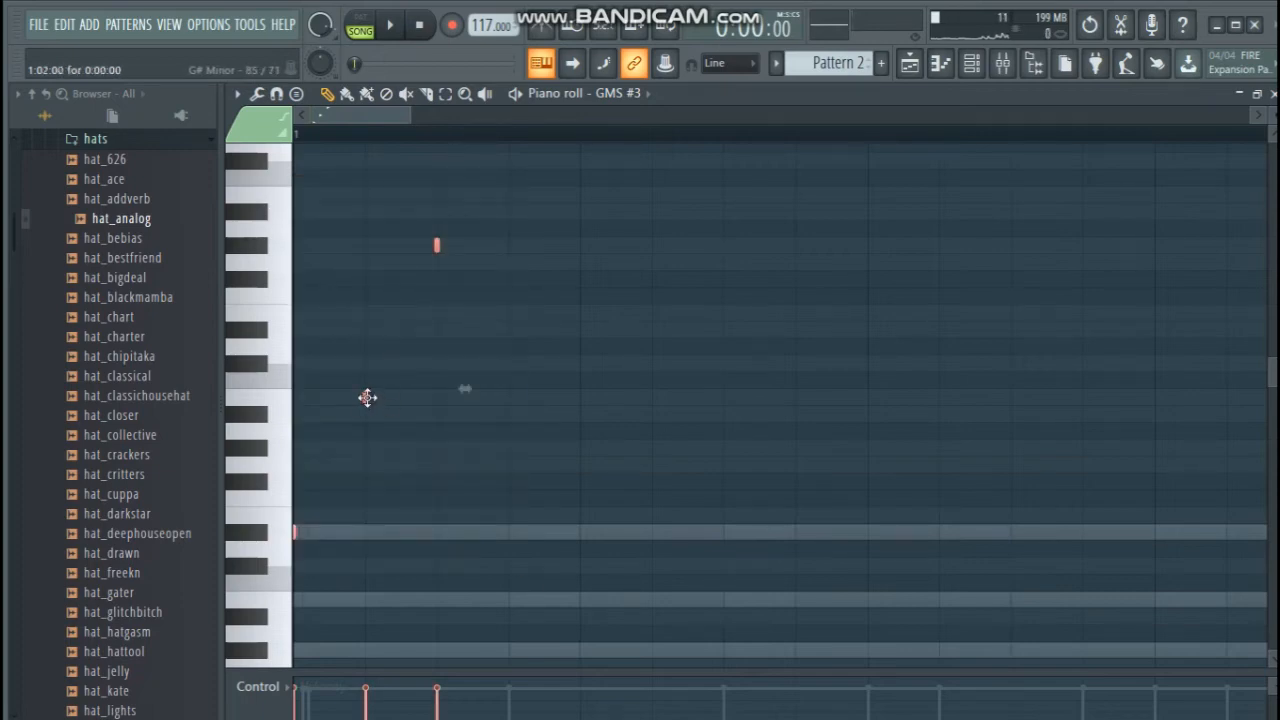
{"action": "left_click_drag", "start_coordinate": [380, 396], "coordinate": [566, 423]}
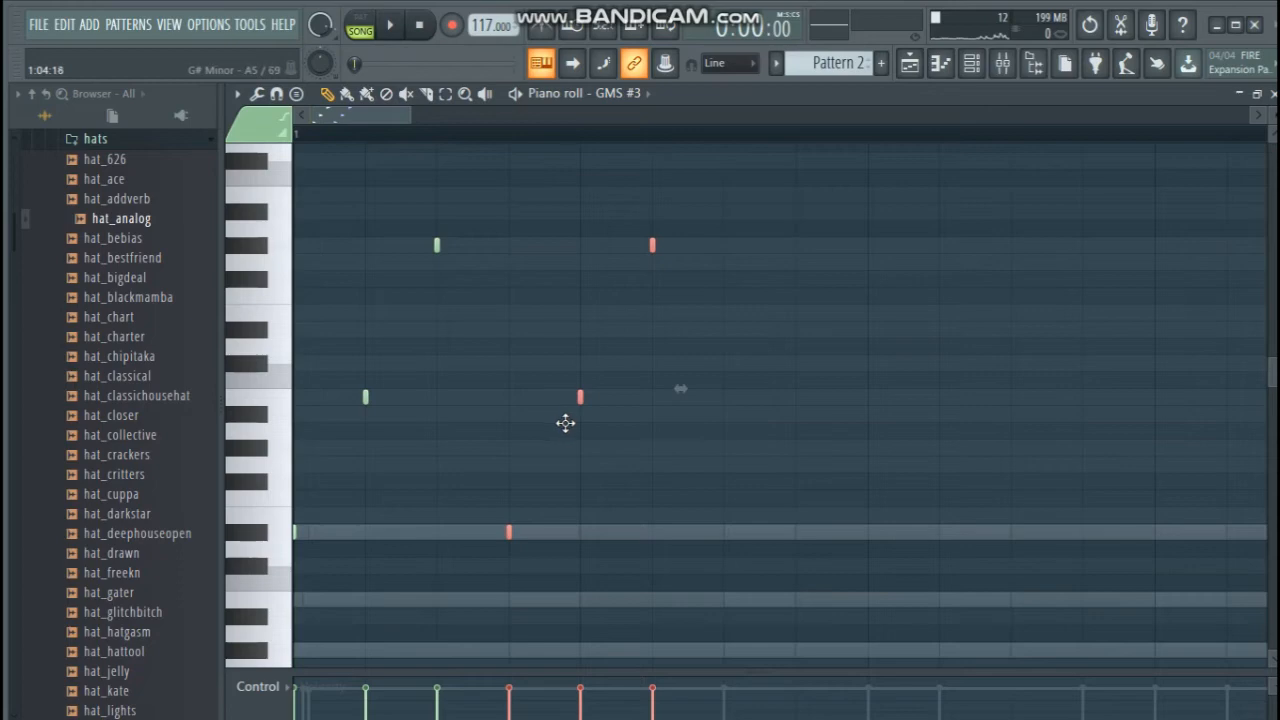
{"action": "key", "text": "space"}
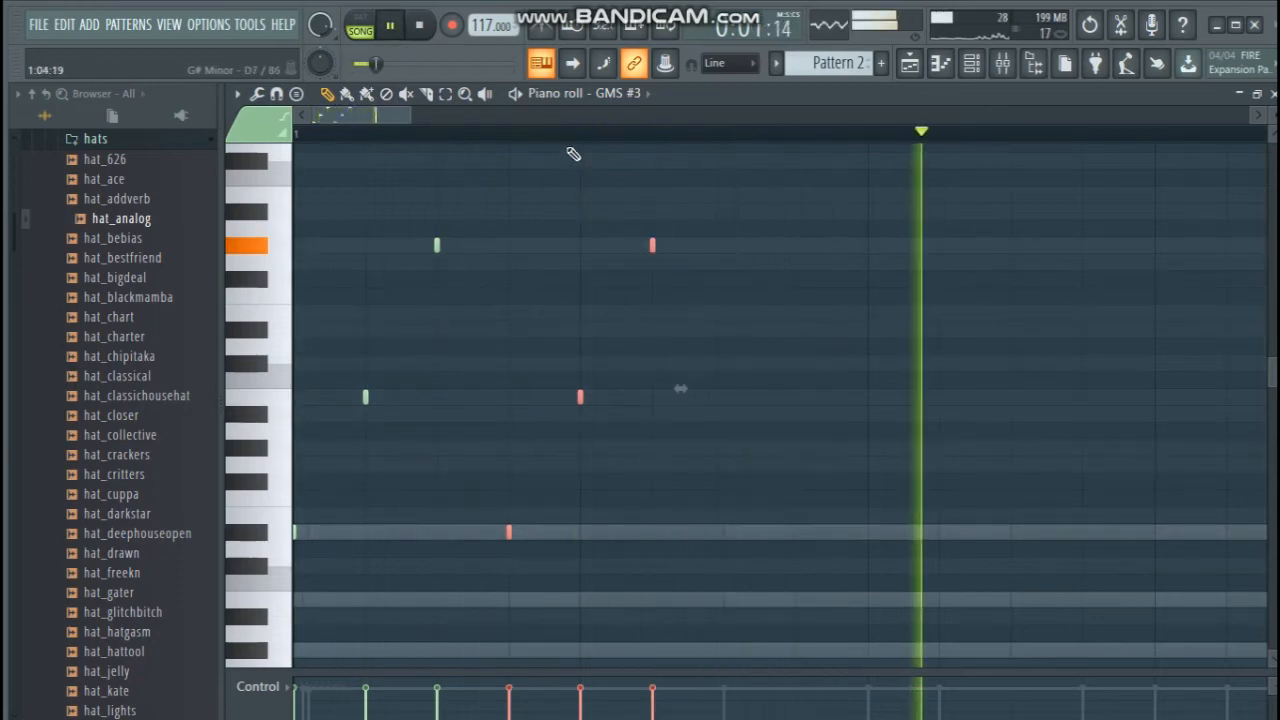
{"action": "scroll", "coordinate": [570, 147], "scroll_direction": "down", "scroll_amount": 2}
{"action": "key", "text": "space"}
Duplicate all six arpeggio notes to start on step 7 of bar 1 and start playback
{"action": "left_click_drag", "start_coordinate": [598, 590], "coordinate": [290, 152]}
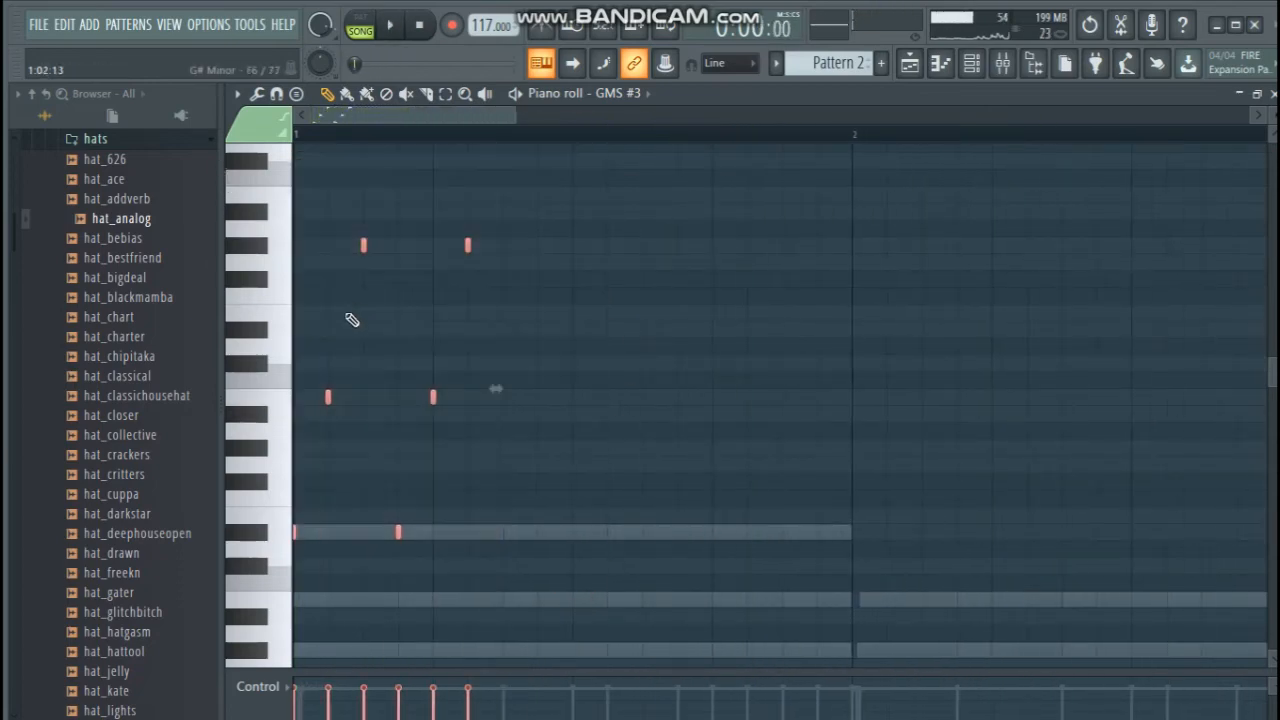
{"action": "left_click_drag", "start_coordinate": [330, 404], "coordinate": [543, 402]}
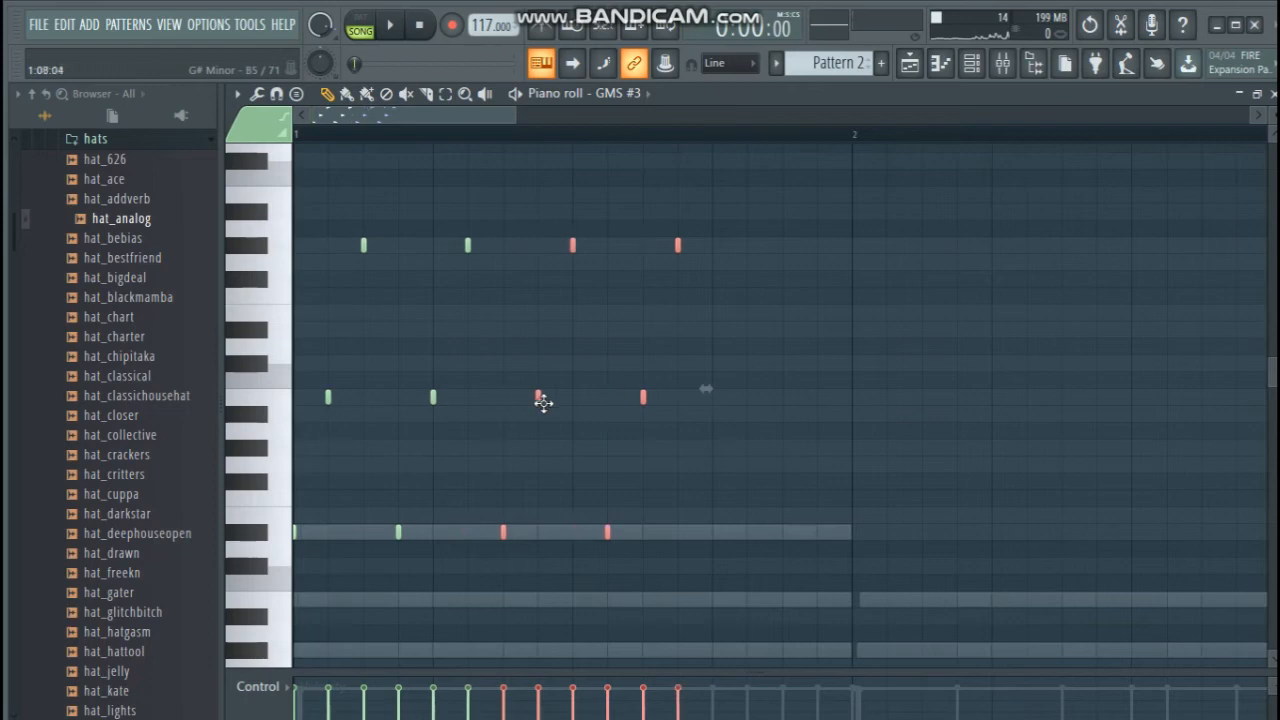
{"action": "key", "text": "space"}
Duplicate all twelve arpeggio notes directly after the existing ones, extending into bar 2, and restart playback
{"action": "scroll", "coordinate": [646, 150], "scroll_direction": "down", "scroll_amount": 2}
{"action": "left_click_drag", "start_coordinate": [700, 622], "coordinate": [283, 247]}
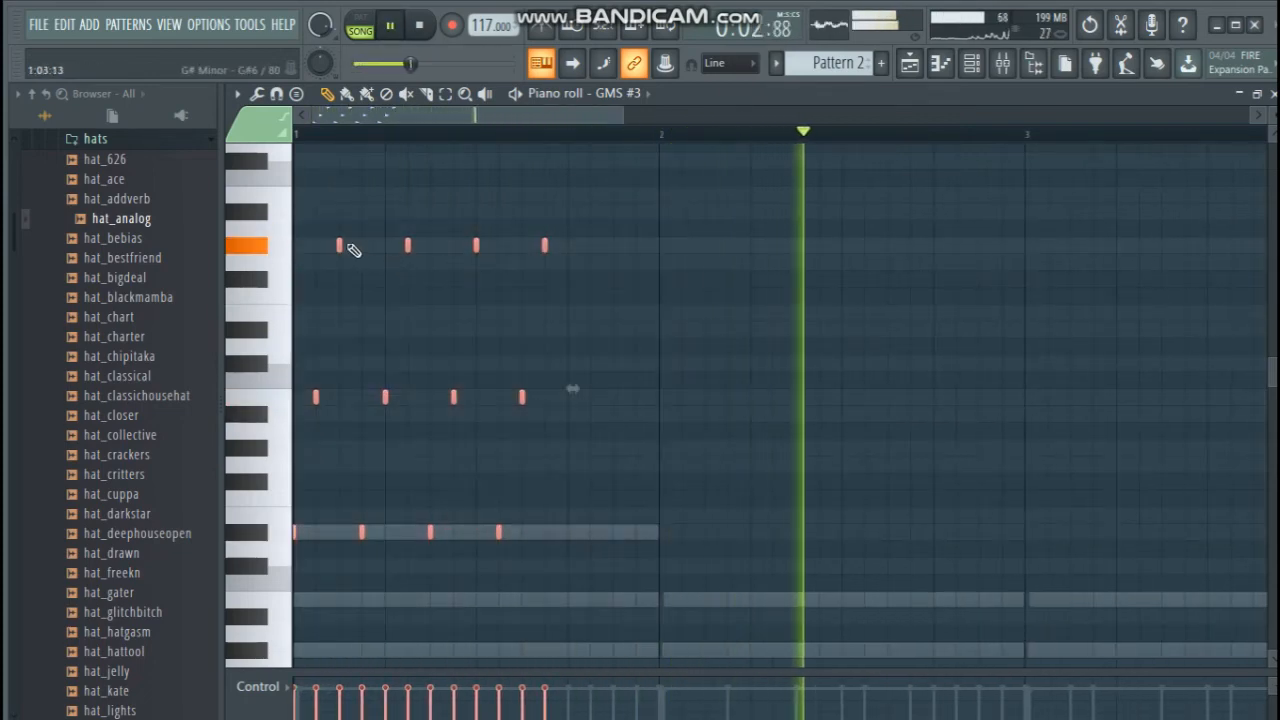
{"action": "key", "text": "ctrl+b"}
{"action": "key", "text": "space"}
{"action": "key", "text": "space"}
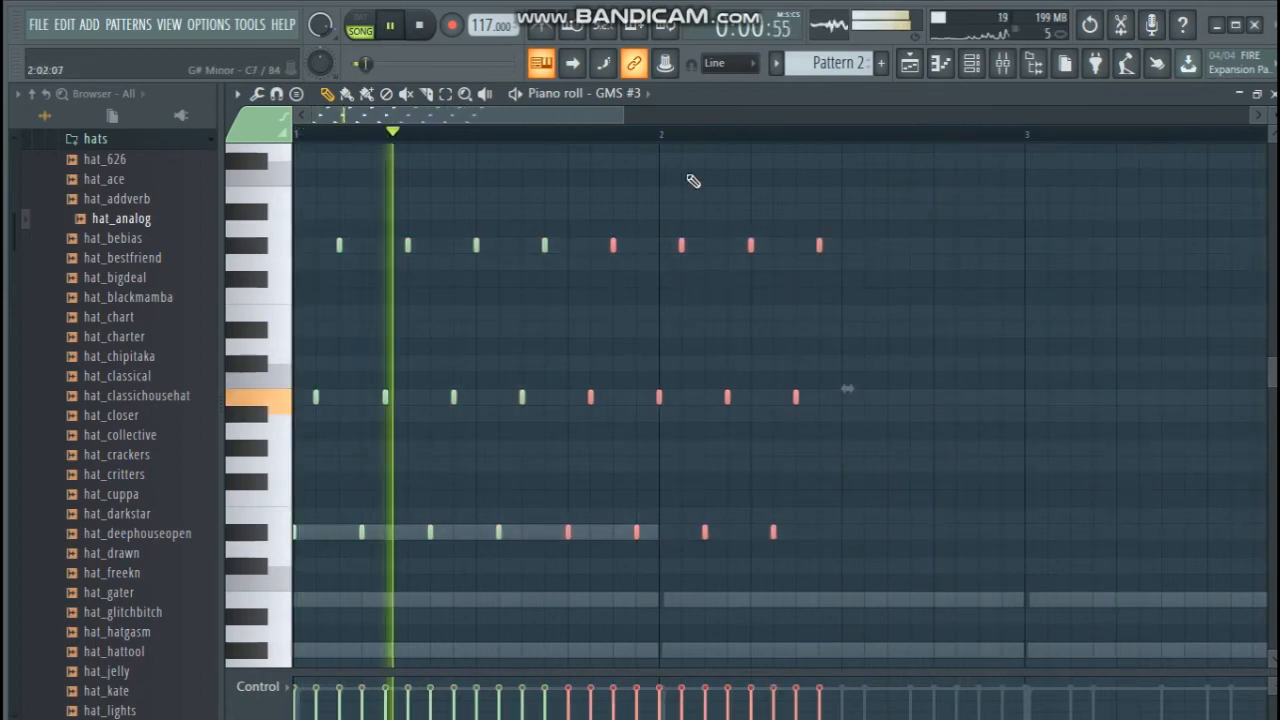
Duplicate the full run of arpeggio notes until it fills bars 1 to 4, and play back the result
{"action": "scroll", "coordinate": [676, 144], "scroll_direction": "down", "scroll_amount": 2}
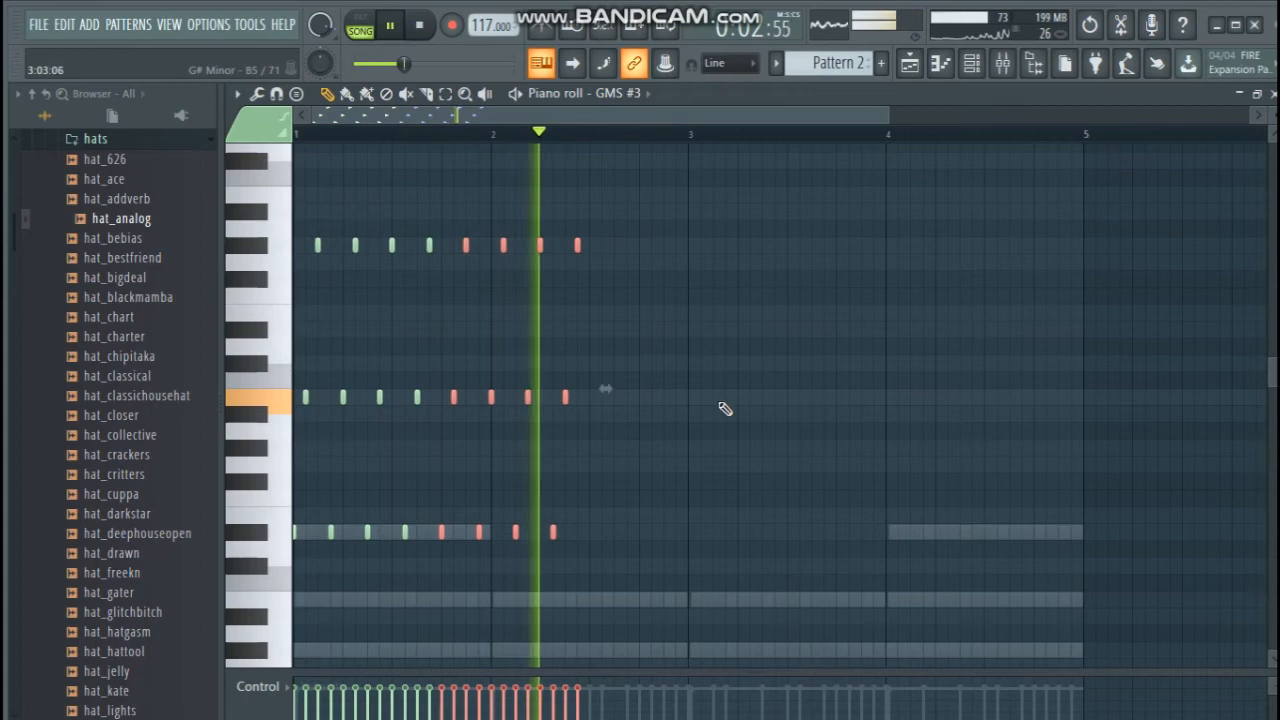
{"action": "key", "text": "space"}
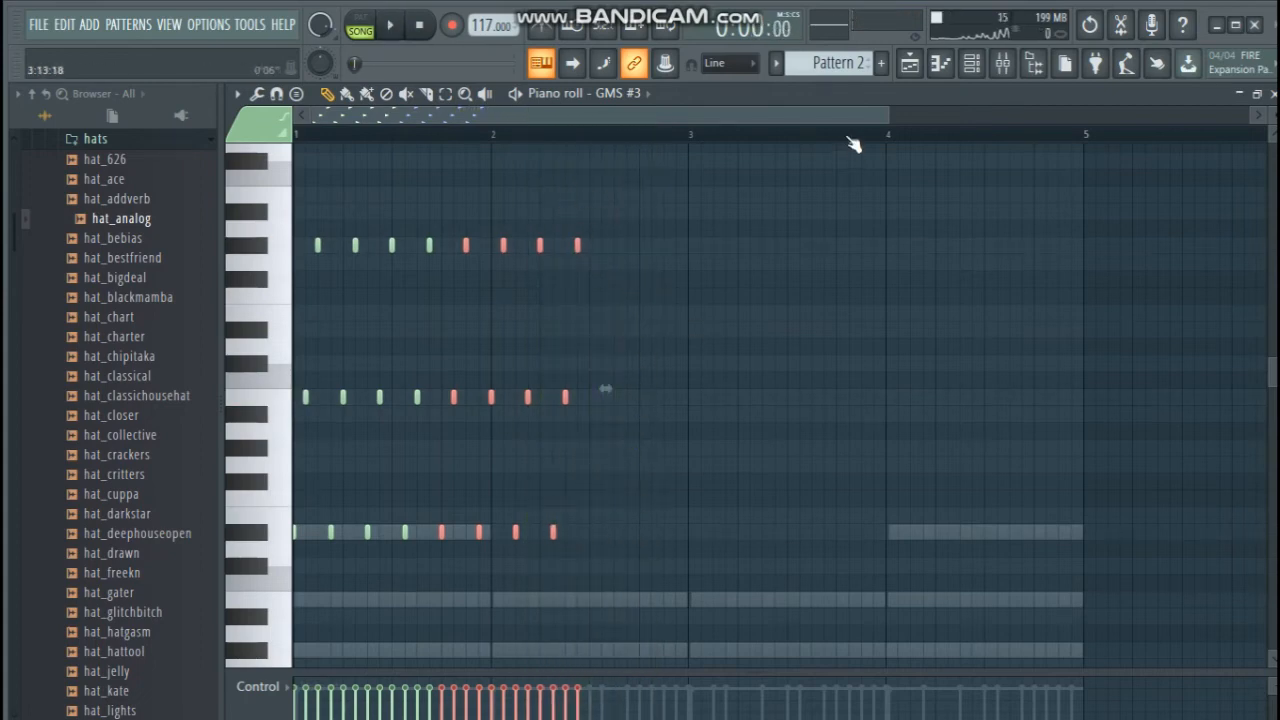
{"action": "left_click_drag", "start_coordinate": [887, 114], "coordinate": [497, 114]}
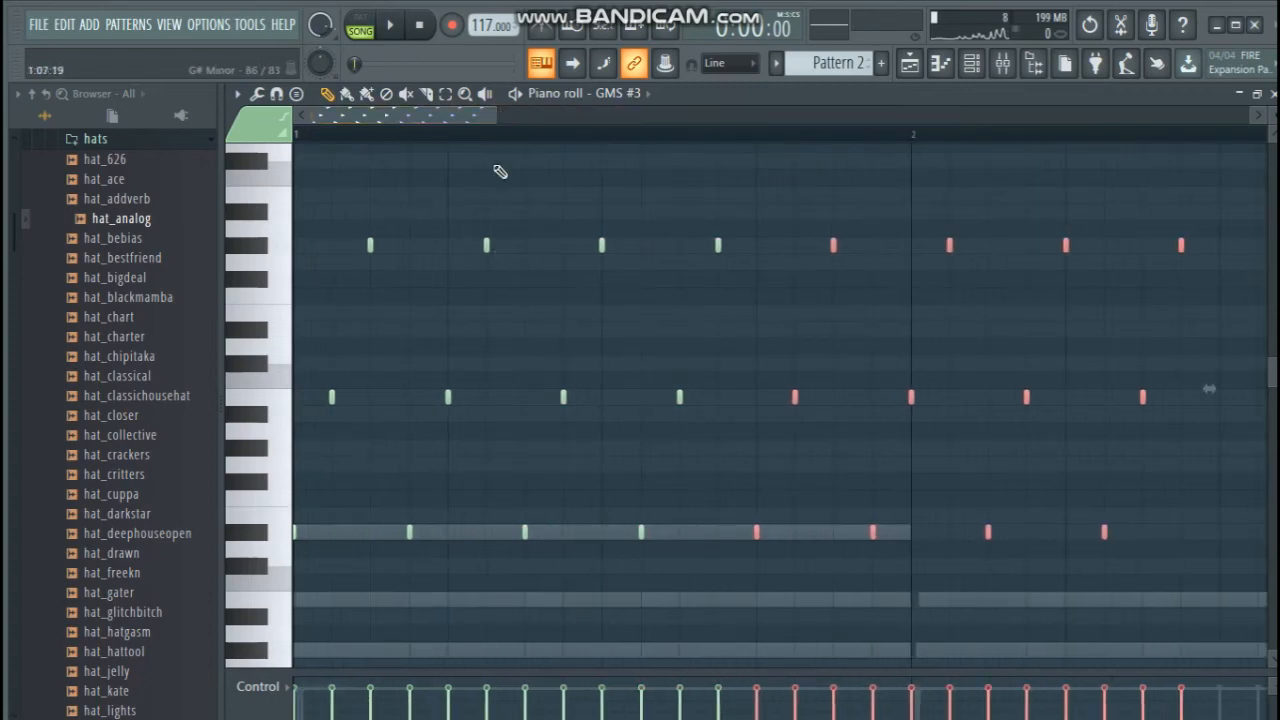
{"action": "left_click_drag", "start_coordinate": [493, 117], "coordinate": [807, 117]}
{"action": "left_click_drag", "start_coordinate": [786, 590], "coordinate": [300, 212]}
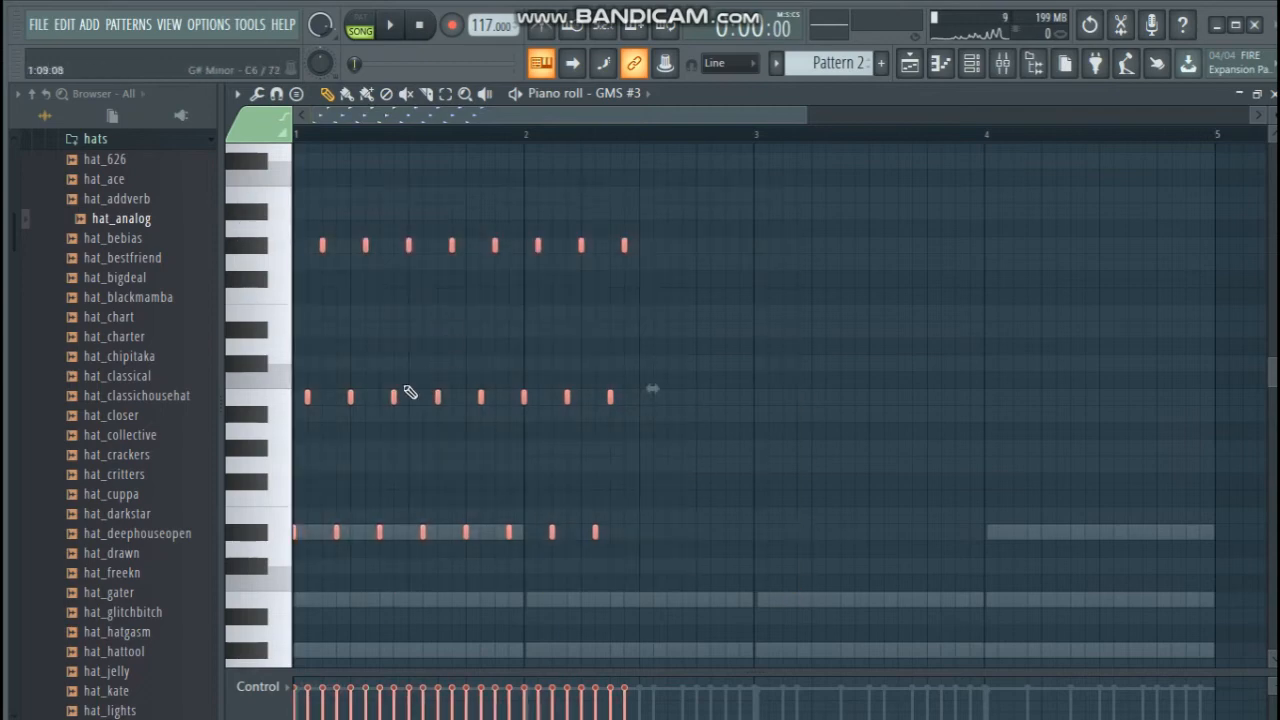
{"action": "key", "text": "ctrl+b"}
{"action": "left_click_drag", "start_coordinate": [723, 396], "coordinate": [1000, 400]}
{"action": "key", "text": "space"}
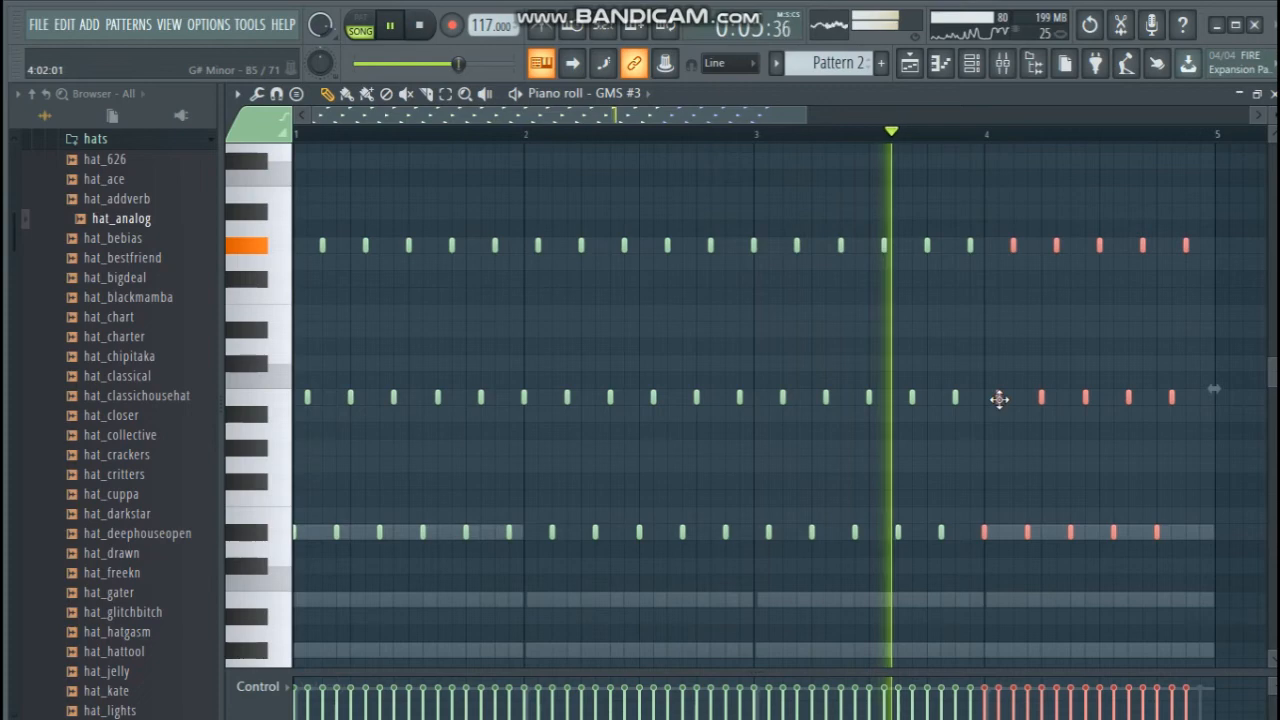
Return to the playlist and duplicate the Pattern 1 and Pattern 2 clips into bars 5 to 8
{"action": "right_click", "coordinate": [1043, 332]}
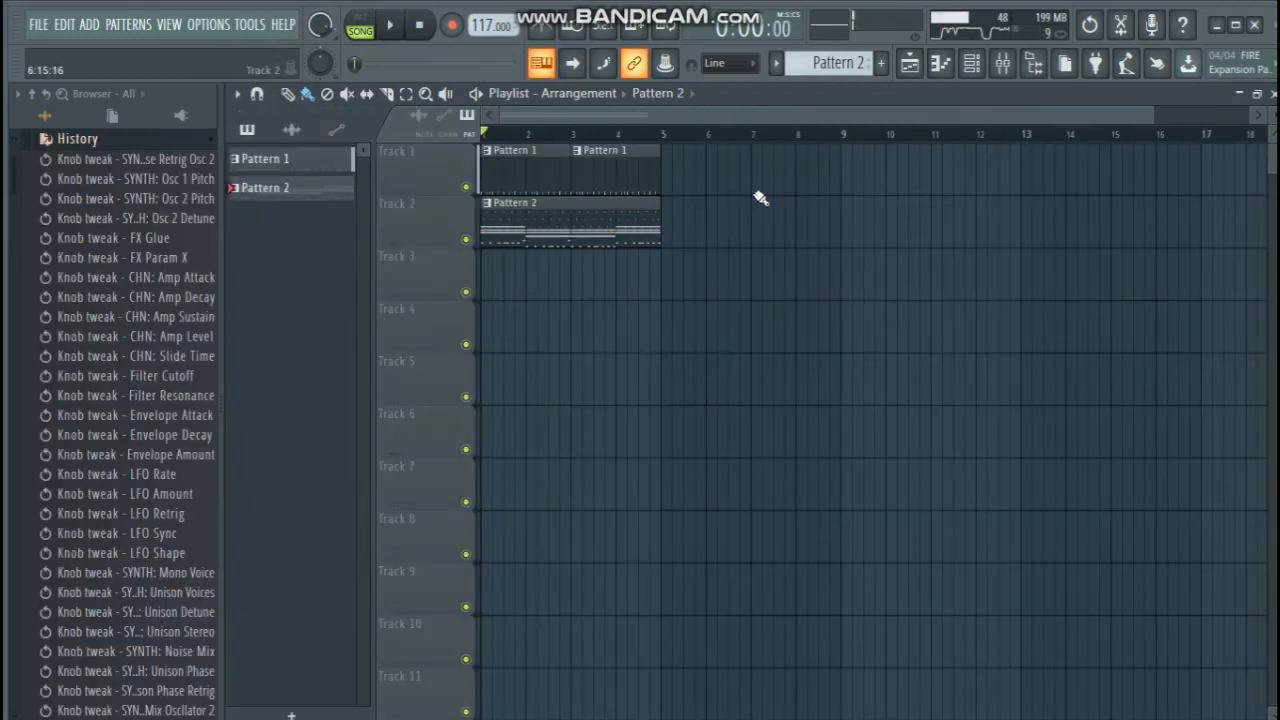
{"action": "left_click_drag", "start_coordinate": [723, 300], "coordinate": [697, 160]}
{"action": "left_click", "coordinate": [840, 290]}
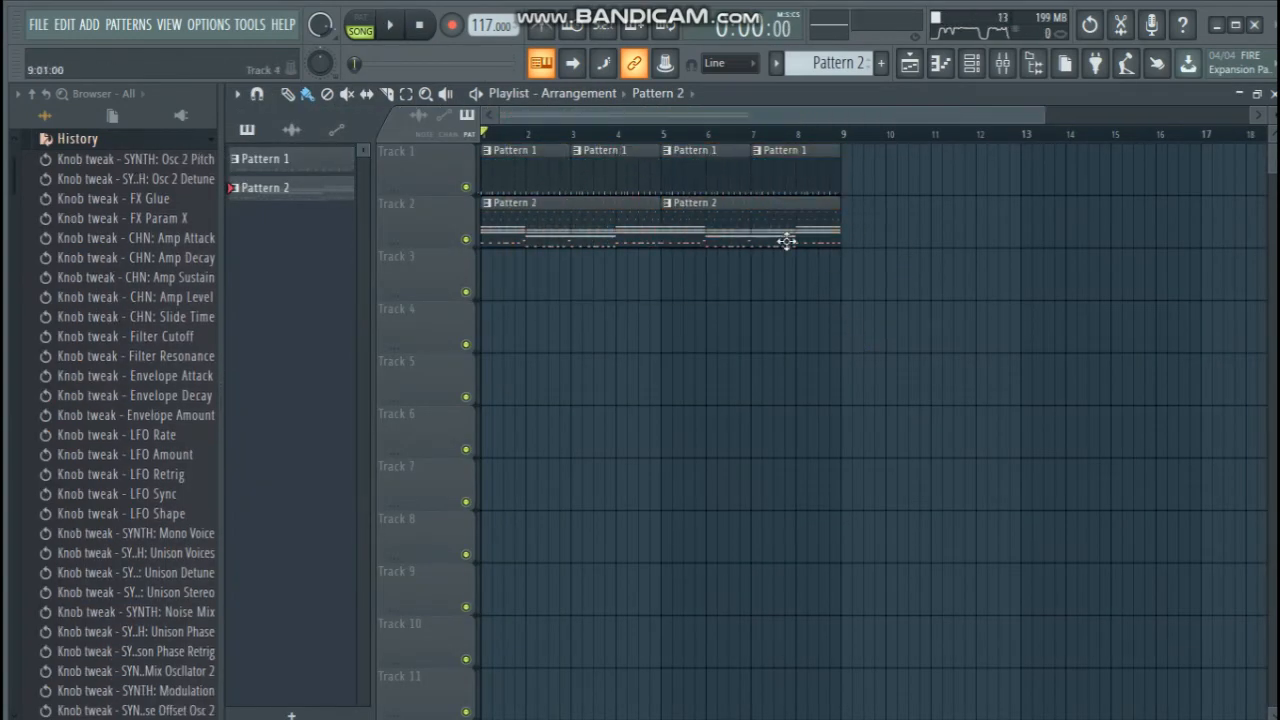
Create a GMS channel volume automation clip, enlarge its track and shape a rise to bar 7 with a curved fall to the end
{"action": "left_click", "coordinate": [970, 63]}
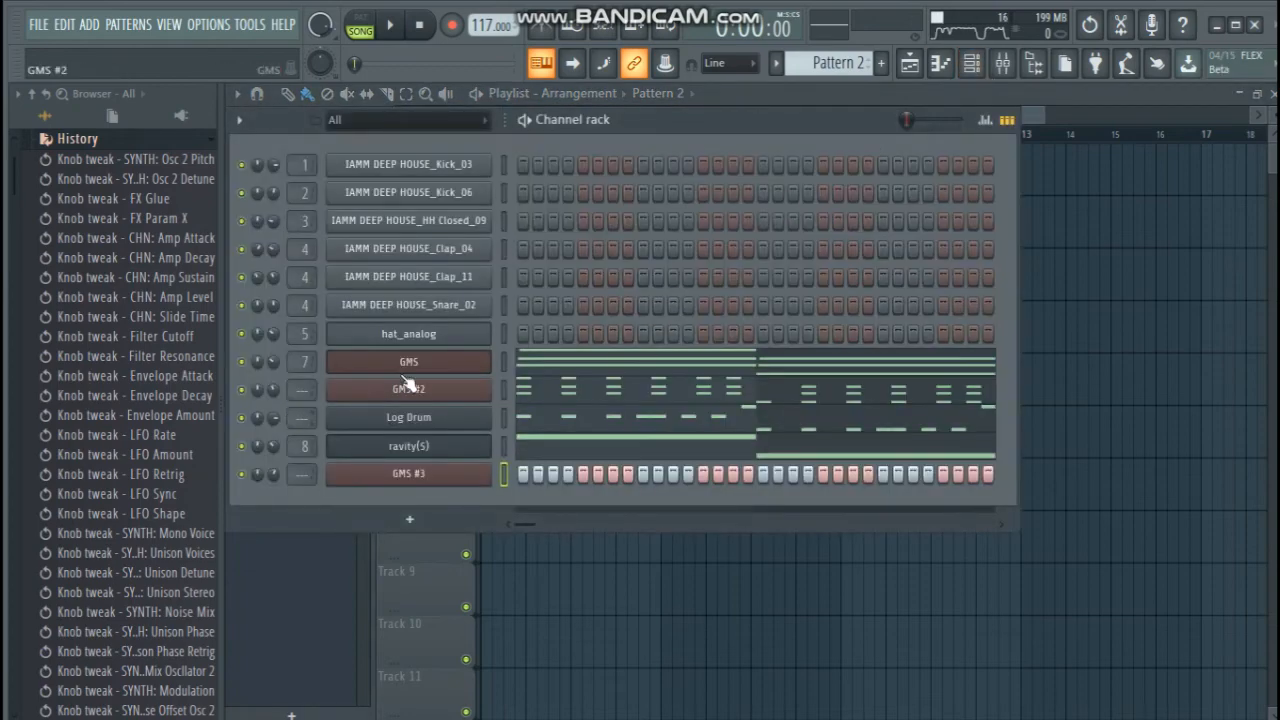
{"action": "right_click", "coordinate": [279, 360]}
{"action": "left_click", "coordinate": [354, 489]}
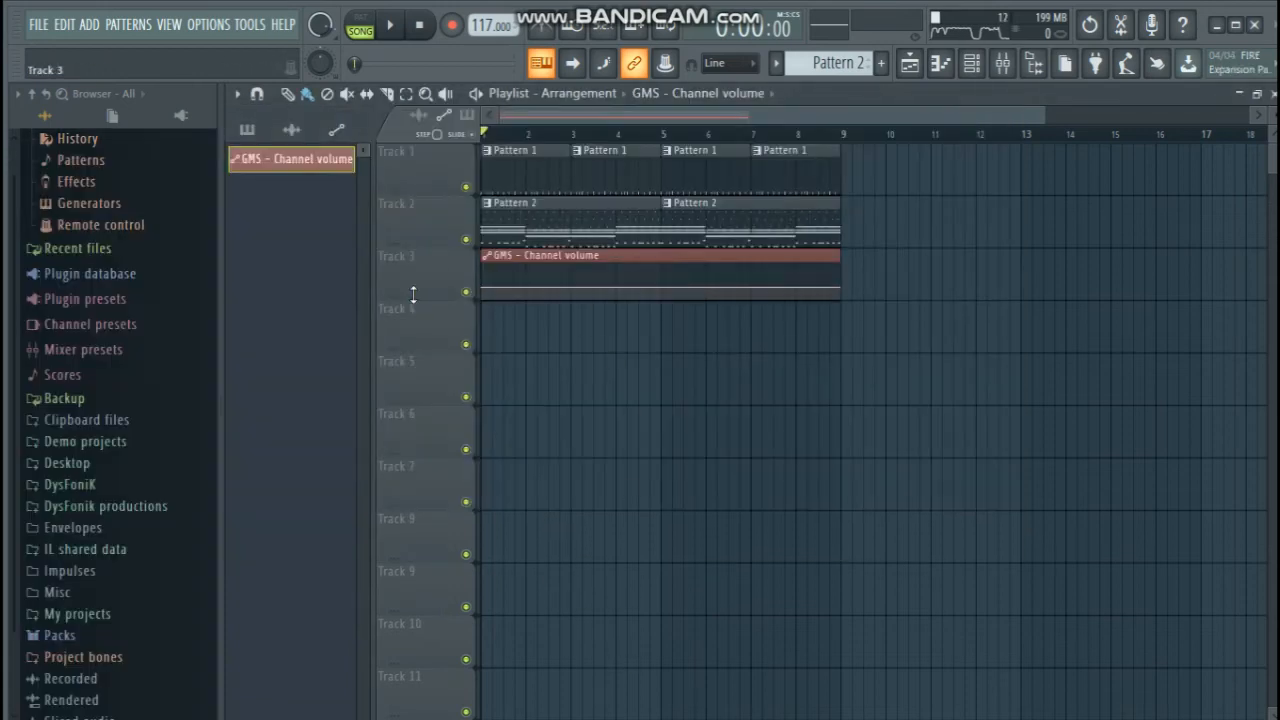
{"action": "left_click_drag", "start_coordinate": [413, 294], "coordinate": [560, 498]}
{"action": "left_click_drag", "start_coordinate": [768, 420], "coordinate": [762, 381]}
{"action": "left_click_drag", "start_coordinate": [621, 417], "coordinate": [621, 401]}
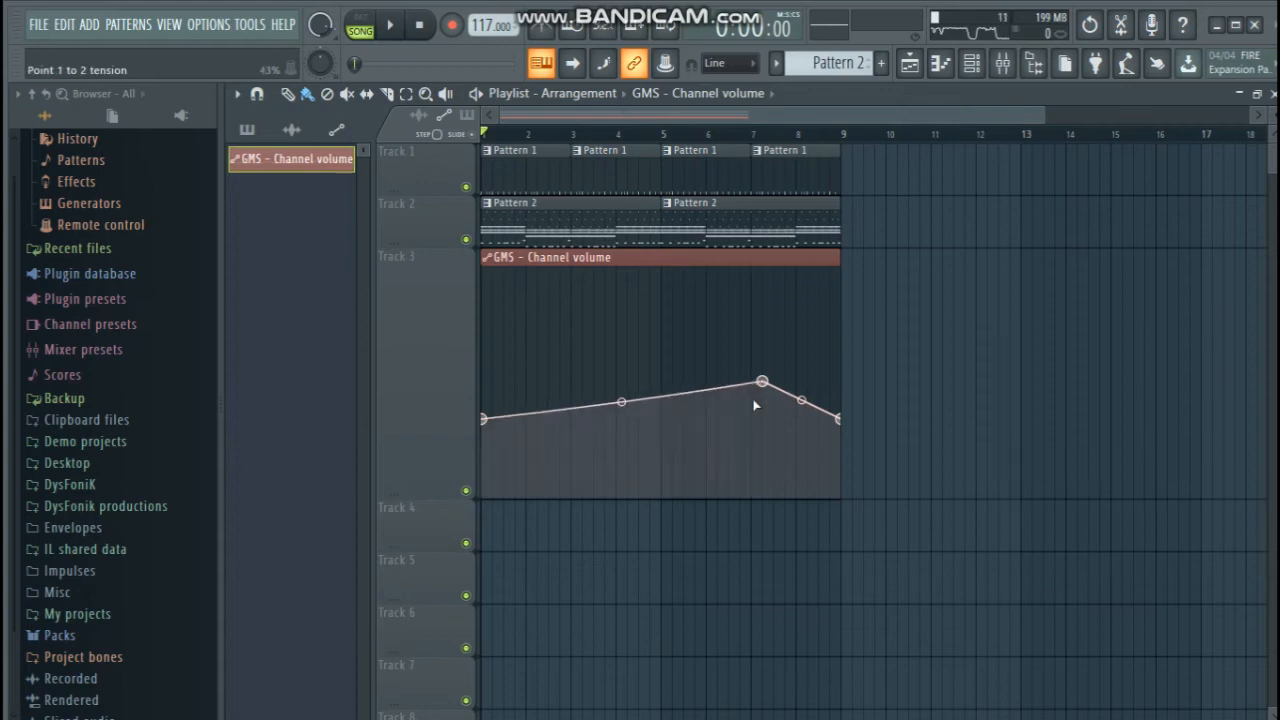
{"action": "left_click_drag", "start_coordinate": [801, 400], "coordinate": [762, 378]}
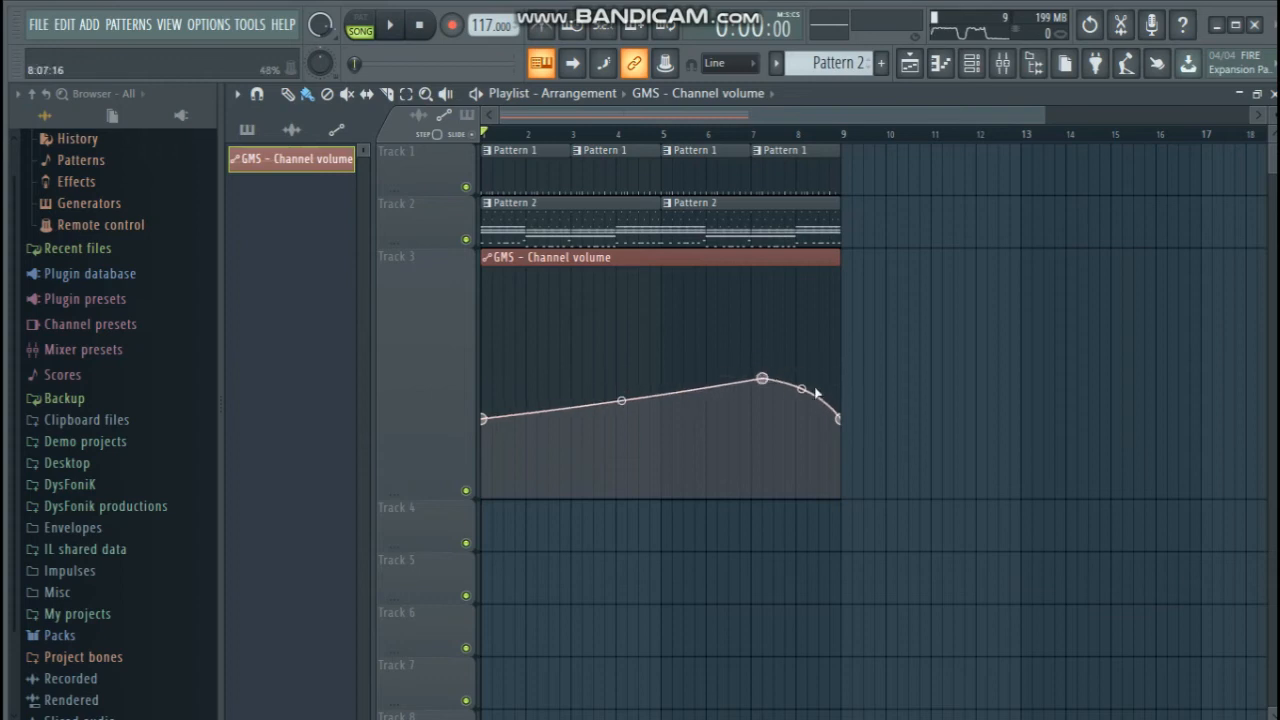
Create an automation clip for the GMS #2 channel volume
{"action": "left_click", "coordinate": [968, 62]}
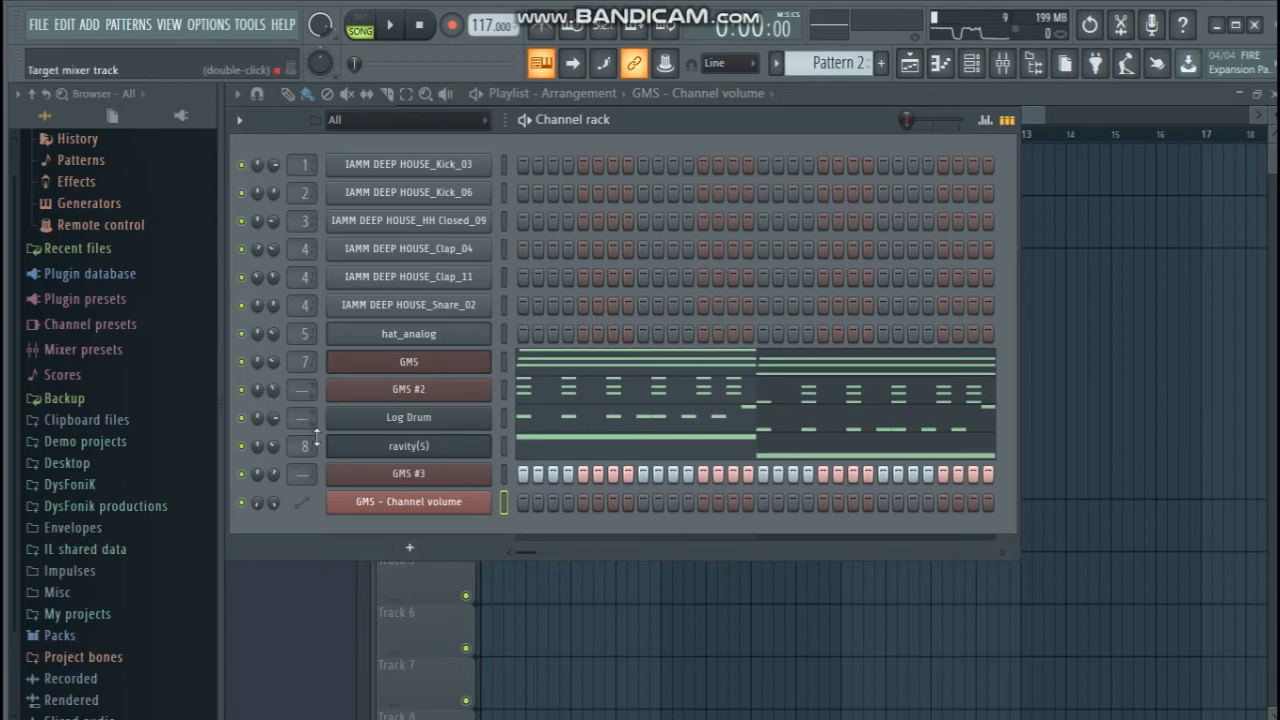
{"action": "right_click", "coordinate": [274, 389]}
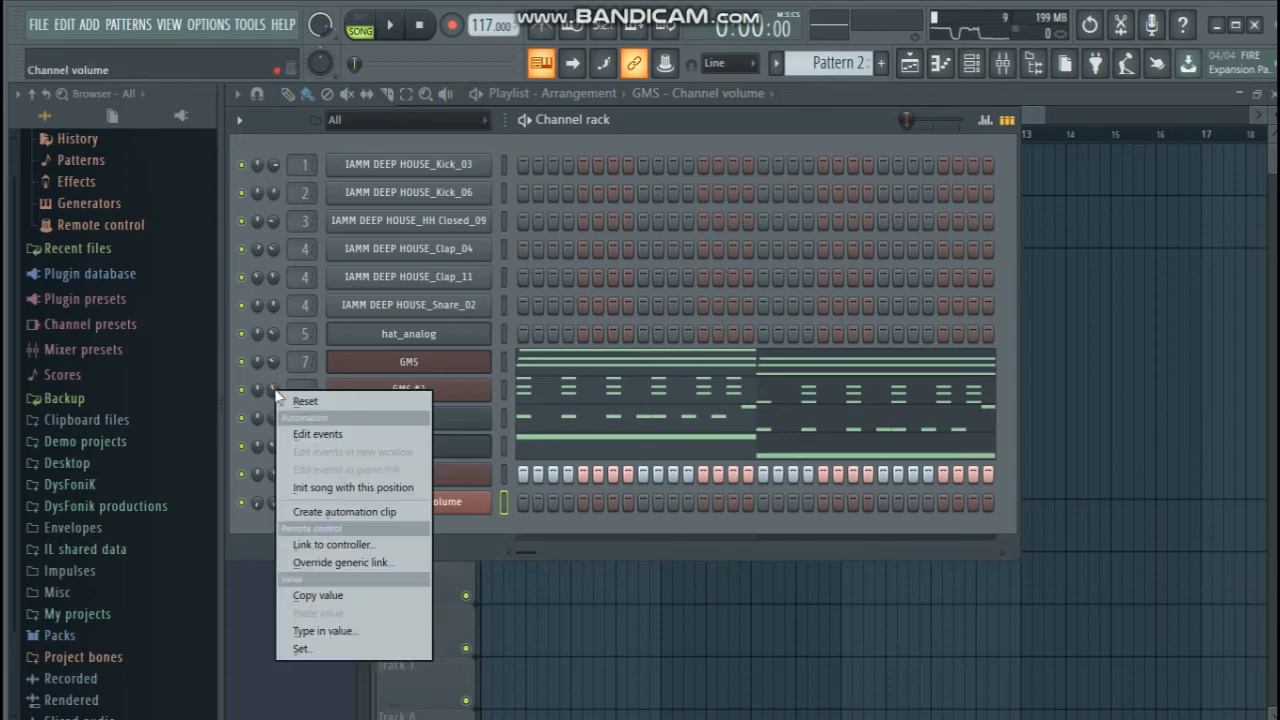
{"action": "left_click", "coordinate": [355, 513]}
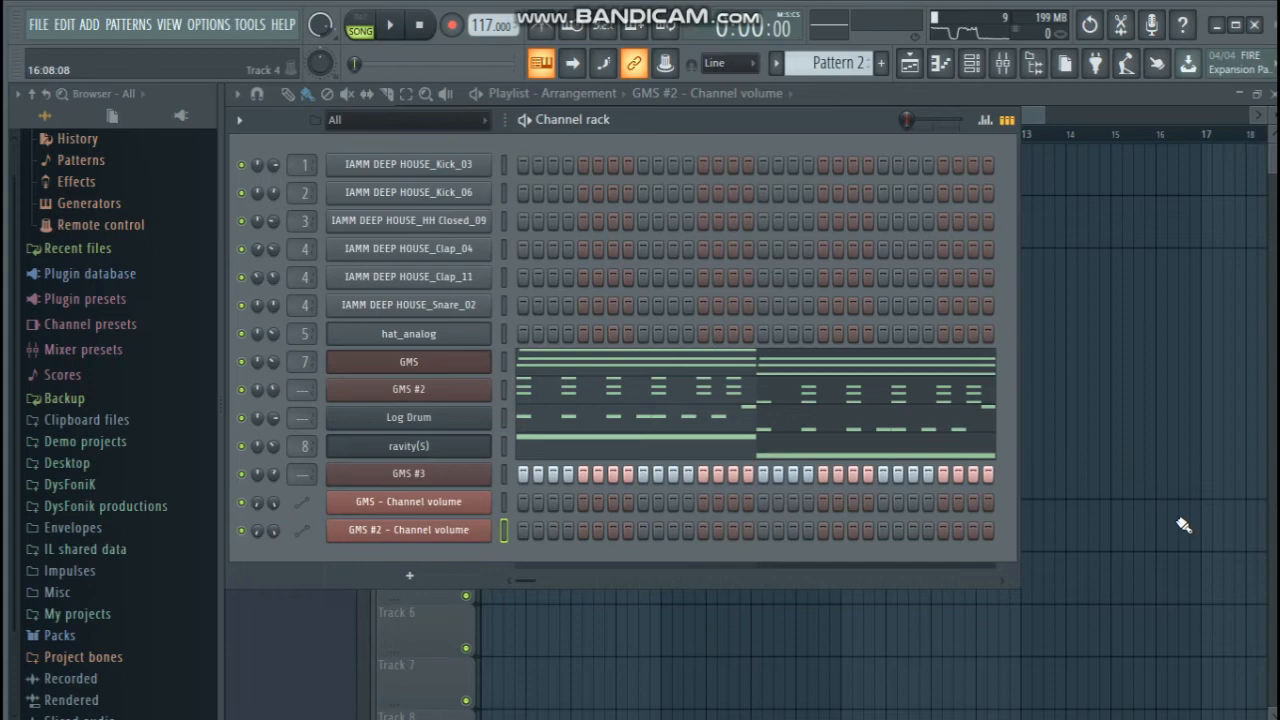
Delete the GMS #2 and GMS channel volume automation channels
{"action": "right_click", "coordinate": [480, 530]}
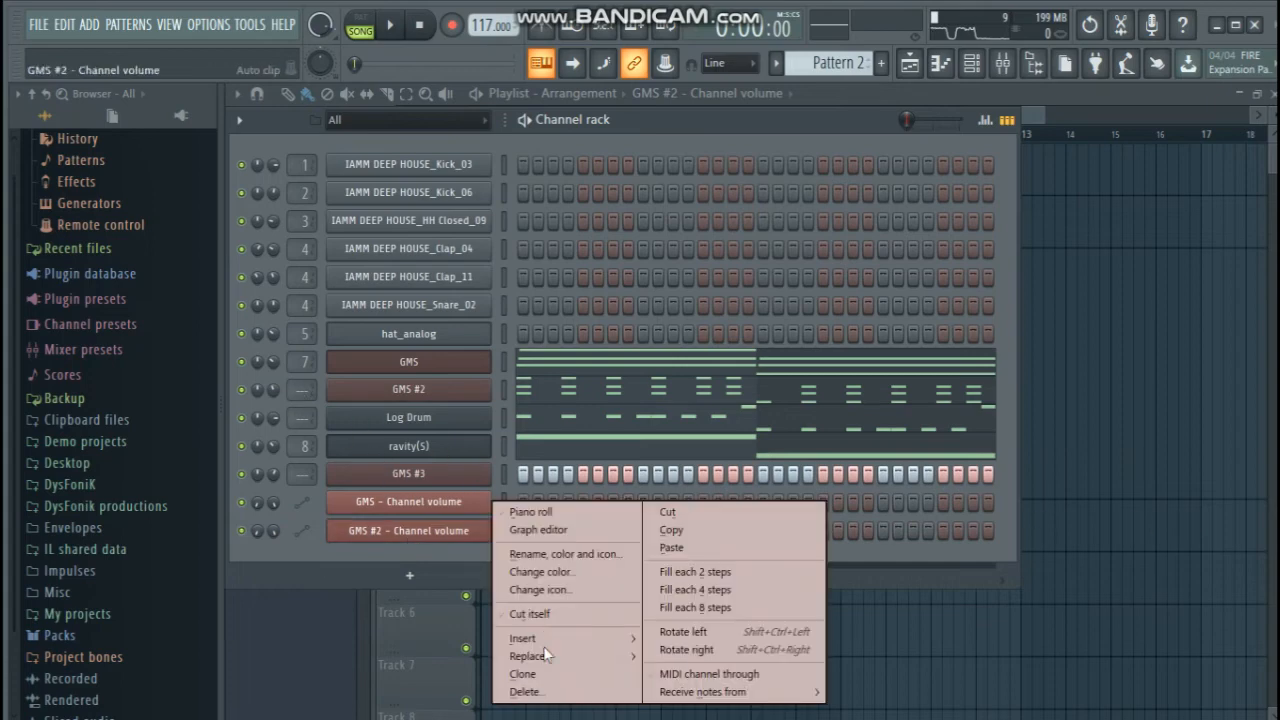
{"action": "left_click", "coordinate": [527, 692]}
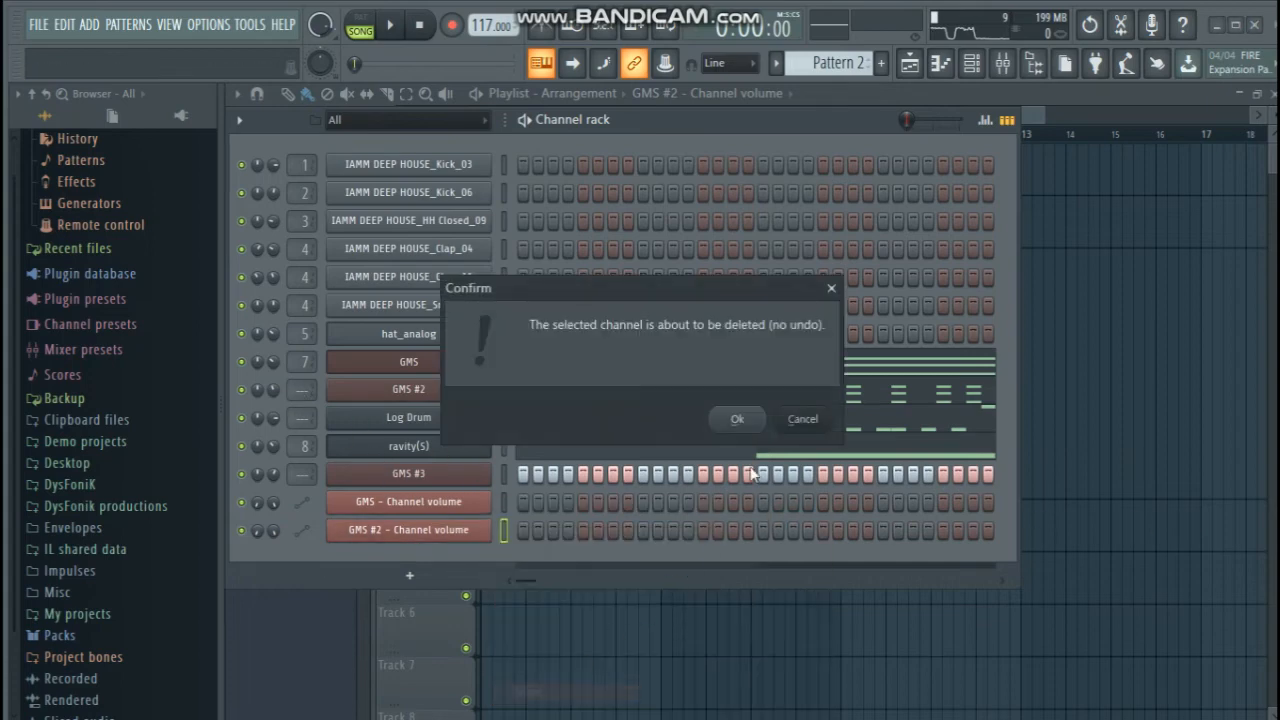
{"action": "left_click", "coordinate": [737, 419]}
{"action": "right_click", "coordinate": [486, 502]}
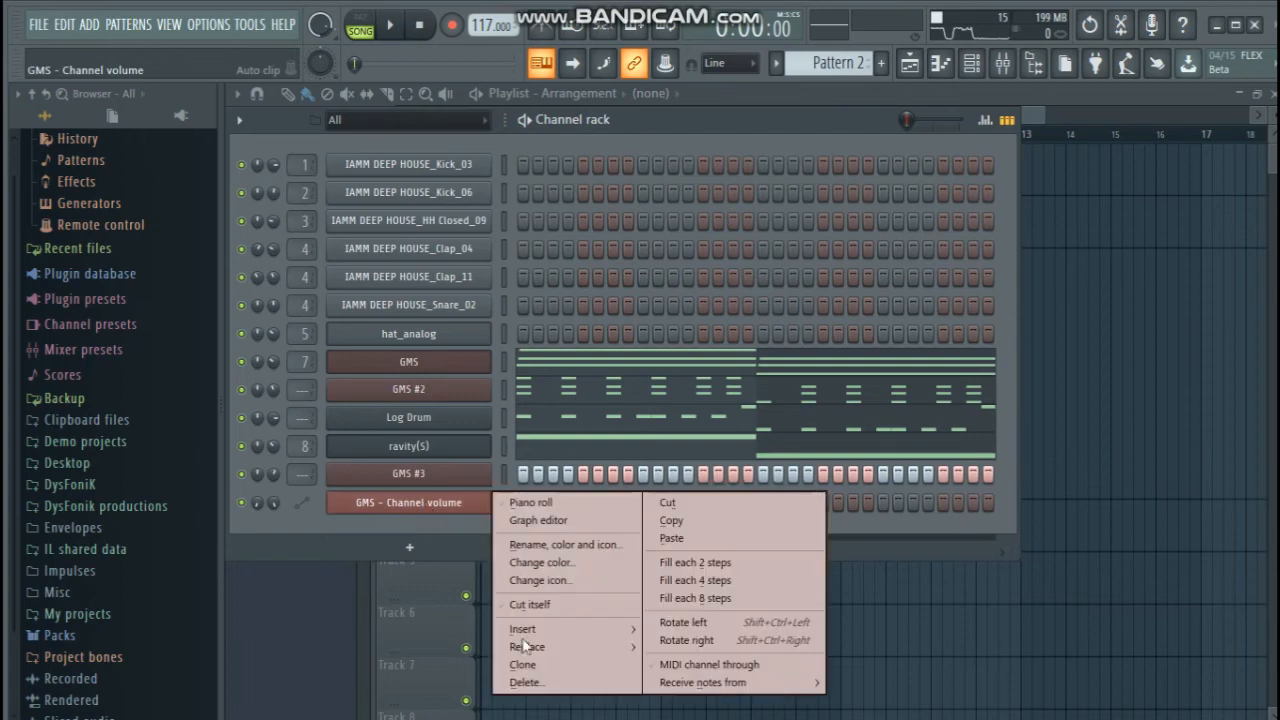
{"action": "left_click", "coordinate": [520, 682]}
{"action": "left_click", "coordinate": [737, 419]}
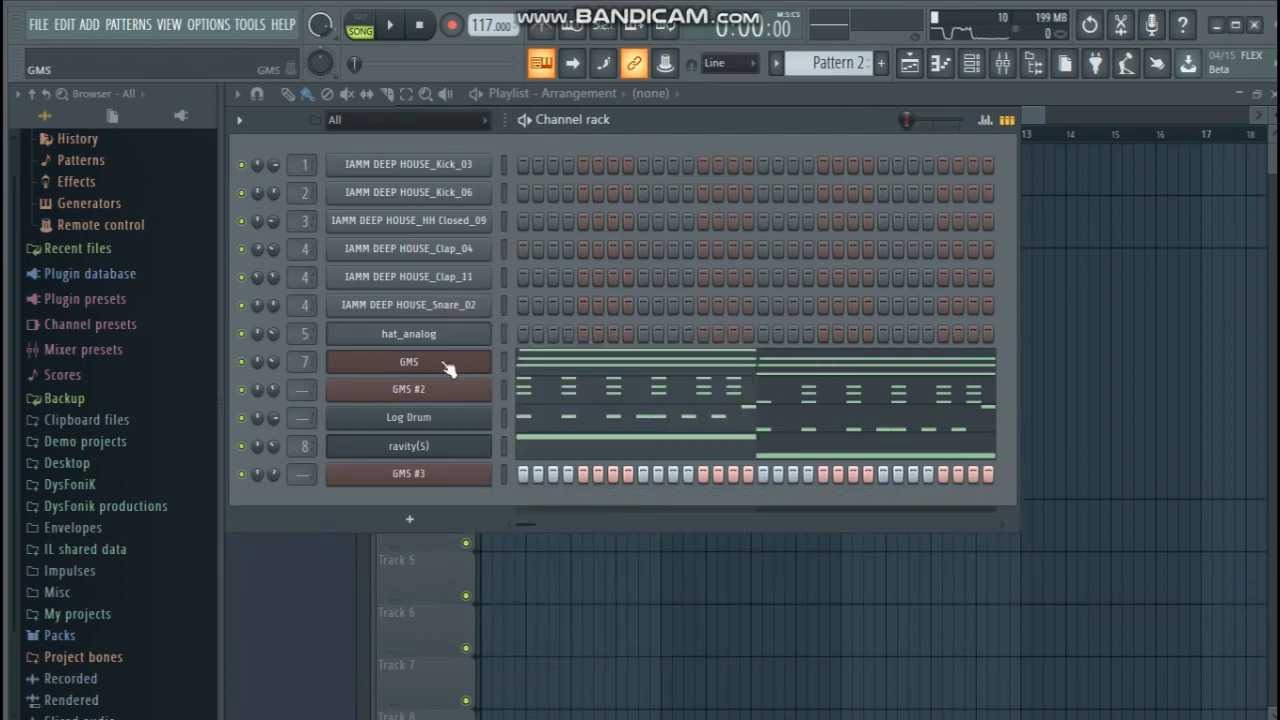
Create an automation clip for the filter cutoff of the GMS pad synth
{"action": "left_click", "coordinate": [447, 362]}
{"action": "right_click", "coordinate": [323, 538]}
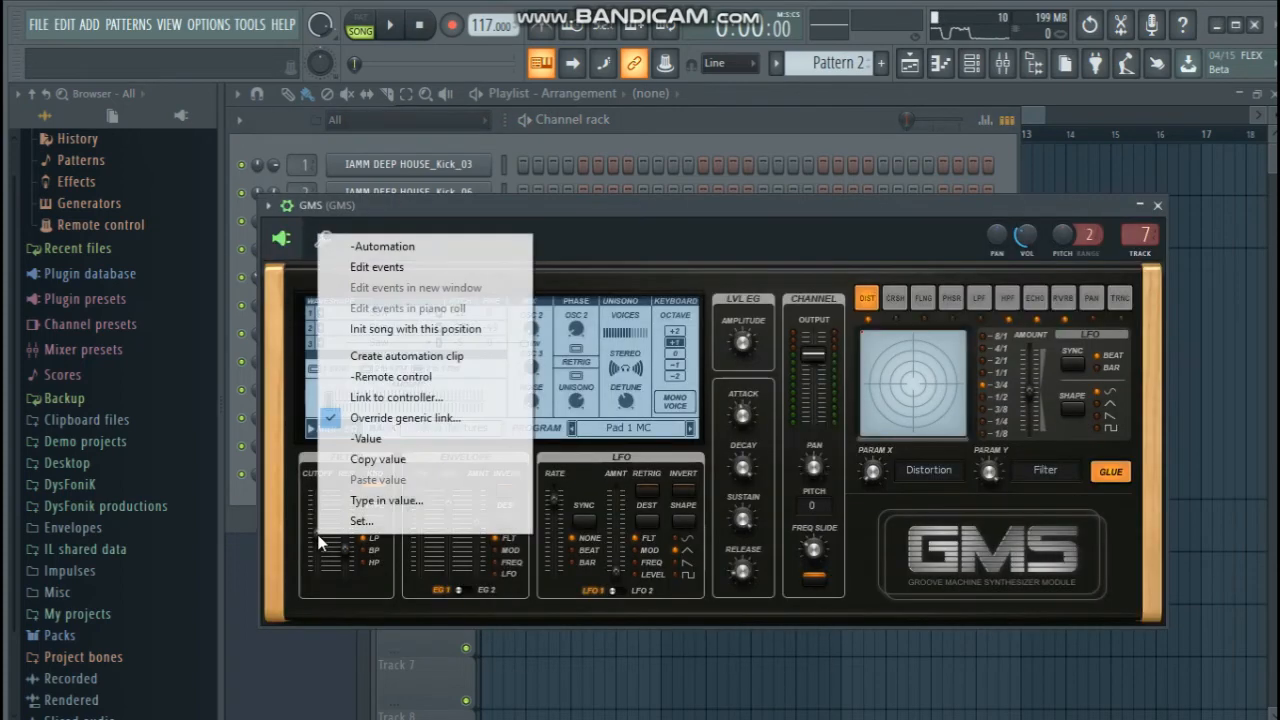
{"action": "left_click", "coordinate": [408, 357]}
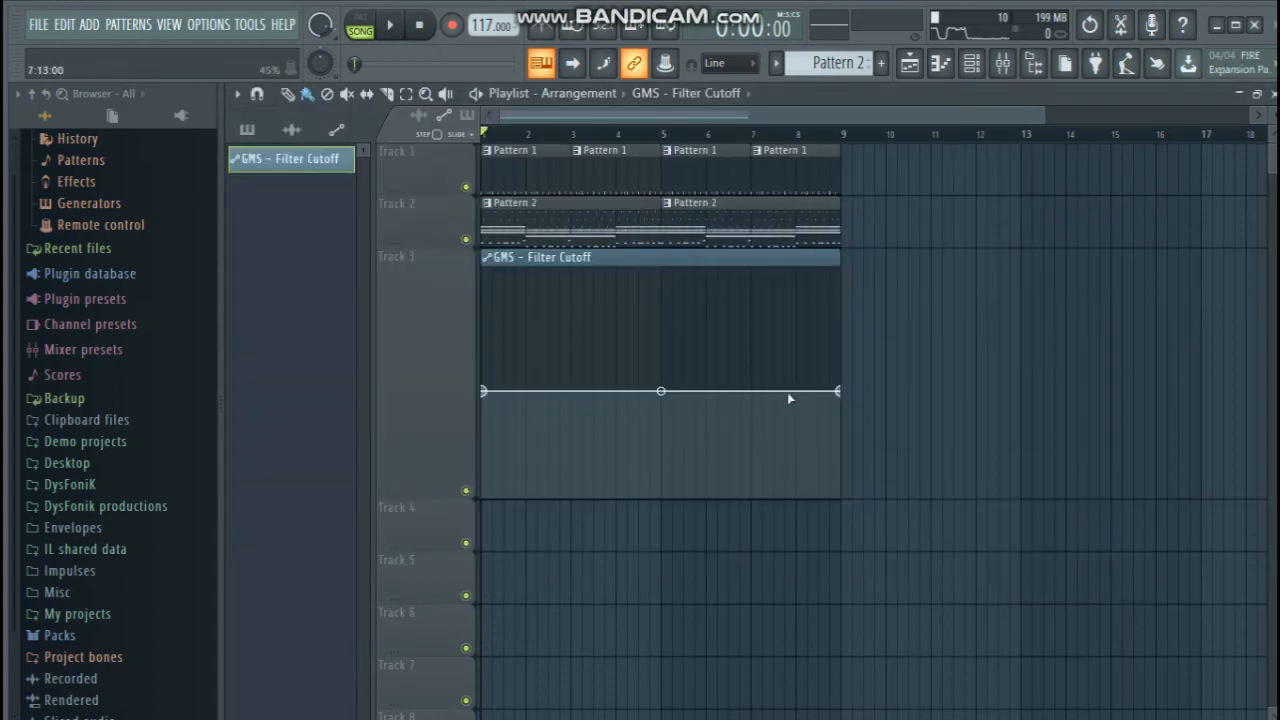
Shape the GMS filter cutoff automation as a gradual rise peaking at about bar 8, with a rounded drop to the end
{"action": "right_click", "coordinate": [795, 391]}
{"action": "left_click_drag", "start_coordinate": [796, 391], "coordinate": [807, 310]}
{"action": "left_click_drag", "start_coordinate": [645, 384], "coordinate": [643, 362]}
{"action": "mouse_move", "coordinate": [807, 310]}
{"action": "left_mouse_down"}
{"action": "mouse_move", "coordinate": [818, 352]}
{"action": "mouse_move", "coordinate": [818, 332]}
{"action": "mouse_move", "coordinate": [797, 327]}
{"action": "left_mouse_up"}
{"action": "left_click_drag", "start_coordinate": [818, 344], "coordinate": [818, 345]}
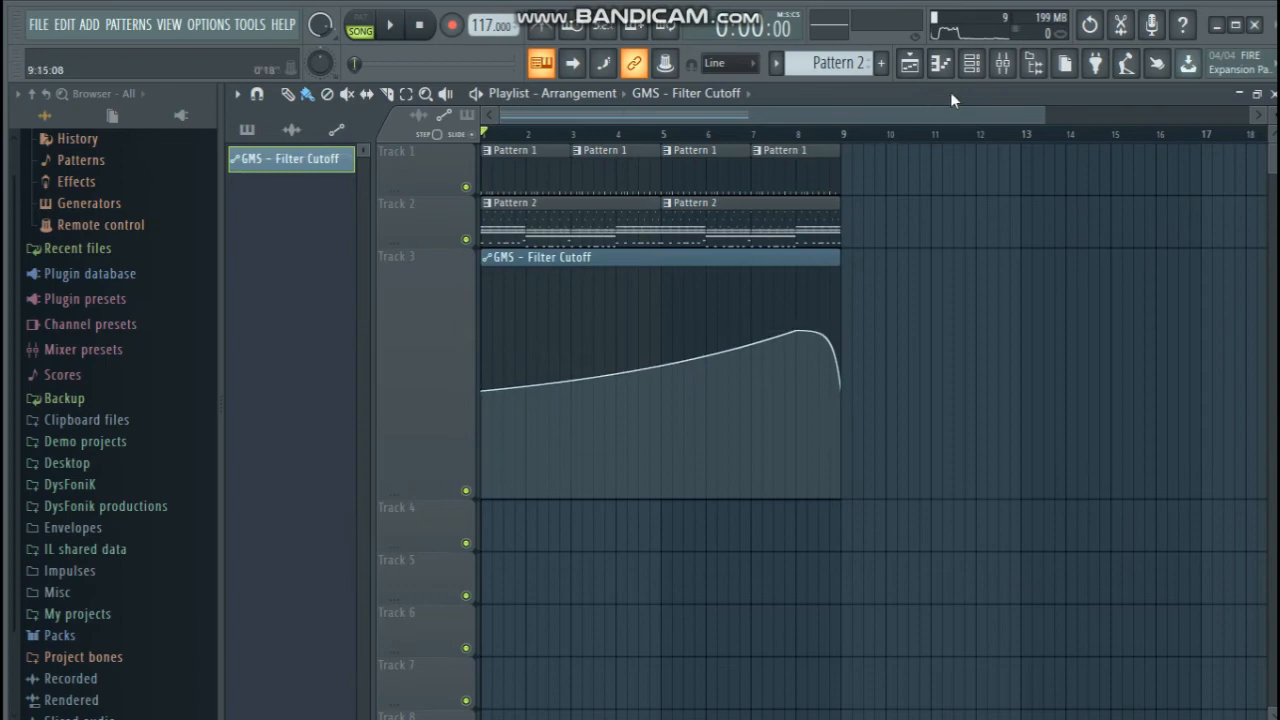
Create an automation clip for the GMS #2 filter cutoff and close the synth window
{"action": "left_click", "coordinate": [972, 66]}
{"action": "left_click", "coordinate": [468, 396]}
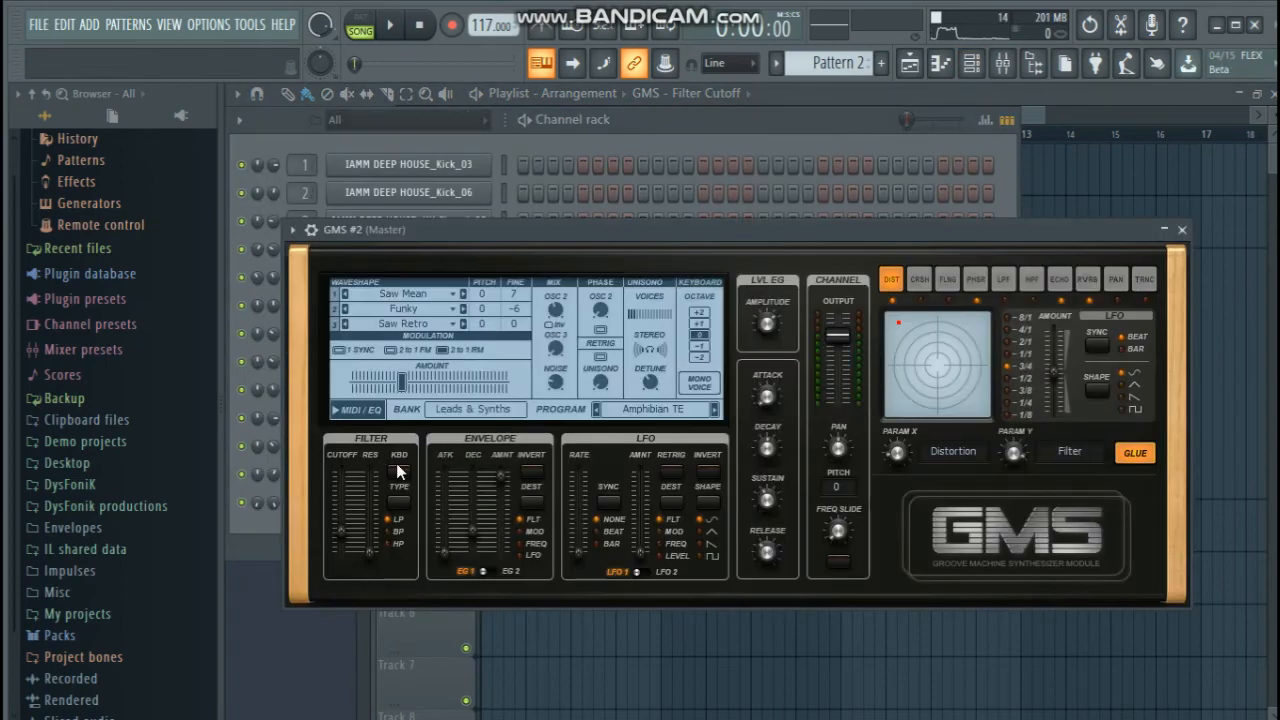
{"action": "right_click", "coordinate": [345, 524]}
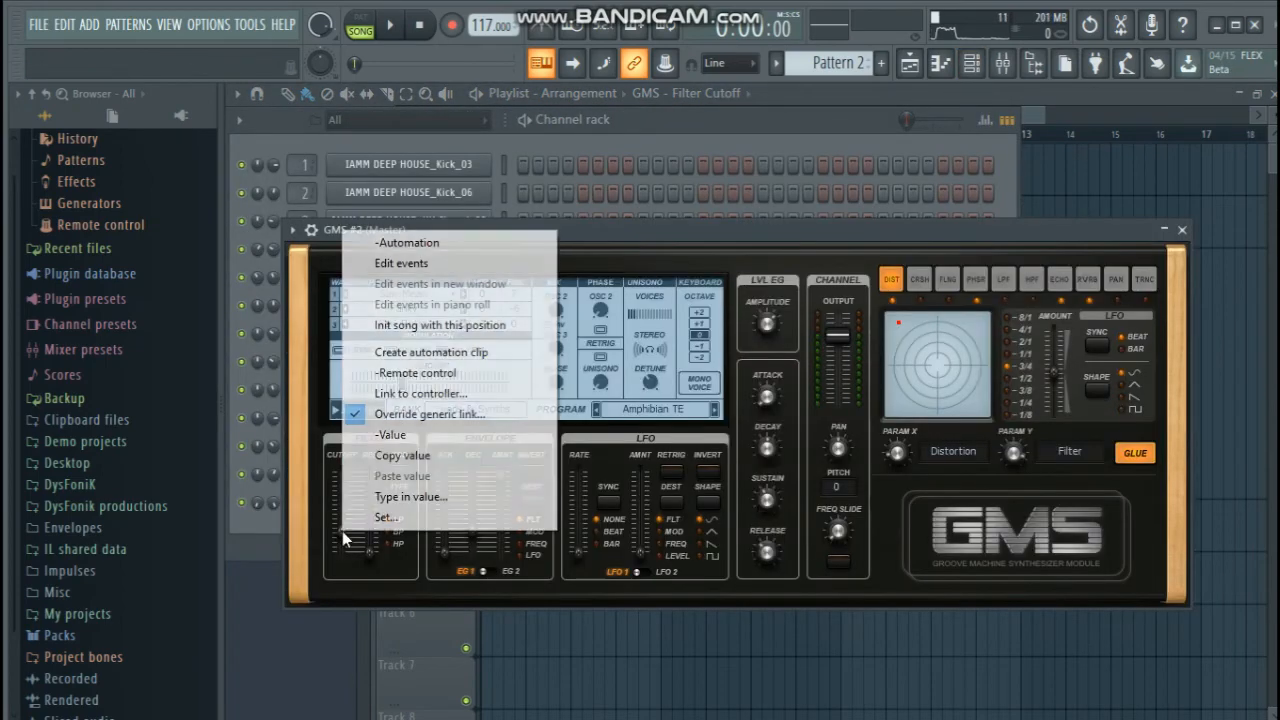
{"action": "left_click", "coordinate": [415, 352]}
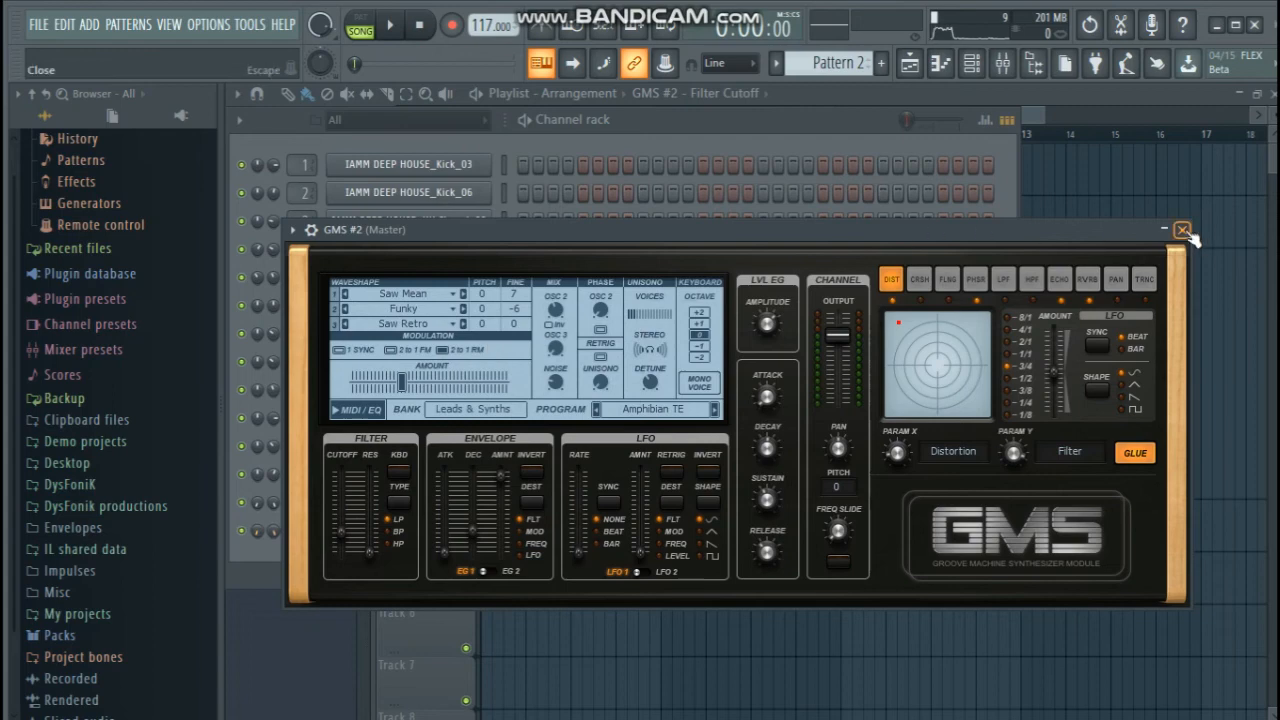
{"action": "left_click", "coordinate": [1183, 230]}
Shape the GMS #2 filter cutoff automation as a rise peaking midway through bar 7 with a slight curved fall, and adjust its track height
{"action": "left_click_drag", "start_coordinate": [420, 551], "coordinate": [684, 525]}
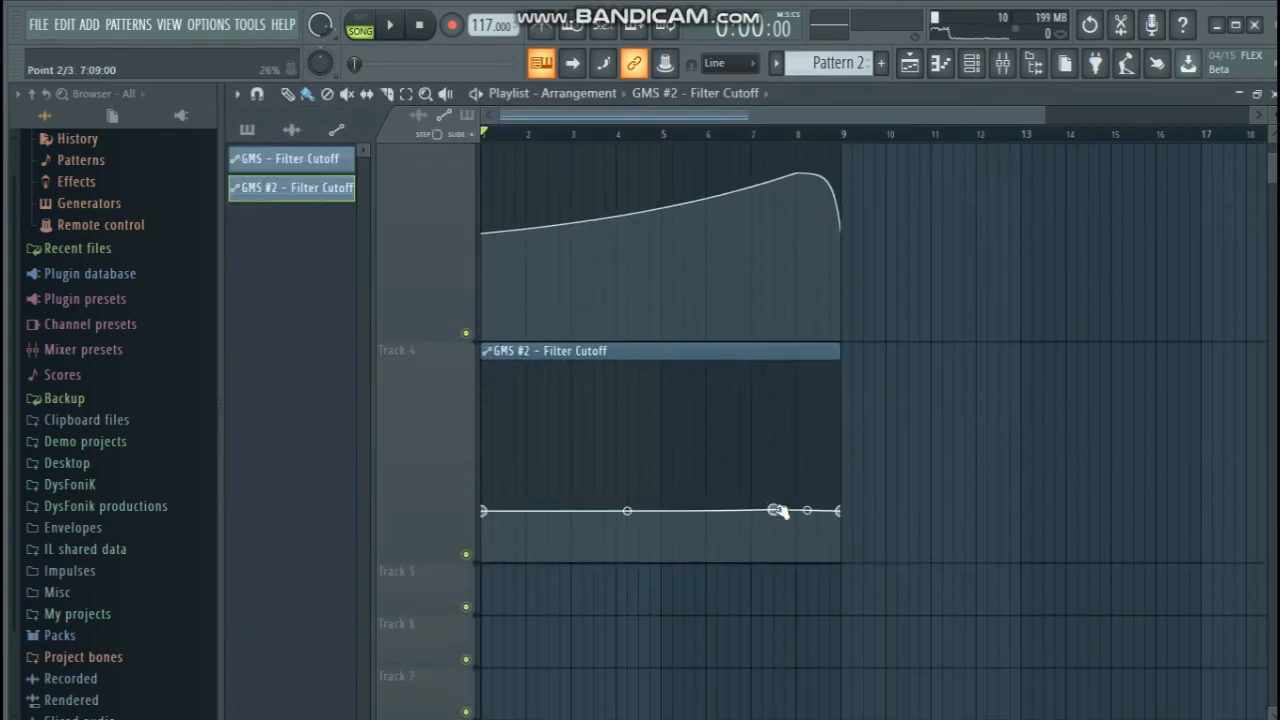
{"action": "left_click_drag", "start_coordinate": [778, 511], "coordinate": [775, 462]}
{"action": "left_click_drag", "start_coordinate": [627, 511], "coordinate": [627, 481]}
{"action": "left_click_drag", "start_coordinate": [807, 485], "coordinate": [740, 450]}
{"action": "left_click_drag", "start_coordinate": [808, 509], "coordinate": [805, 456]}
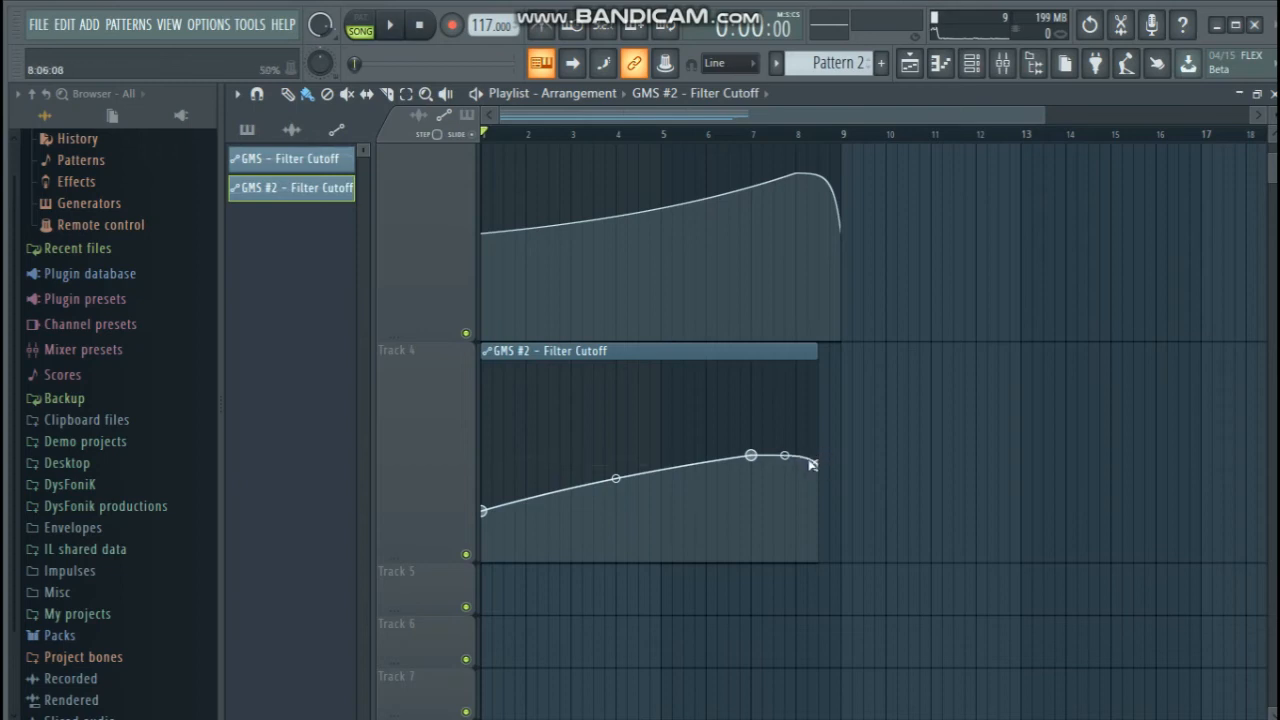
{"action": "left_click_drag", "start_coordinate": [754, 458], "coordinate": [776, 458]}
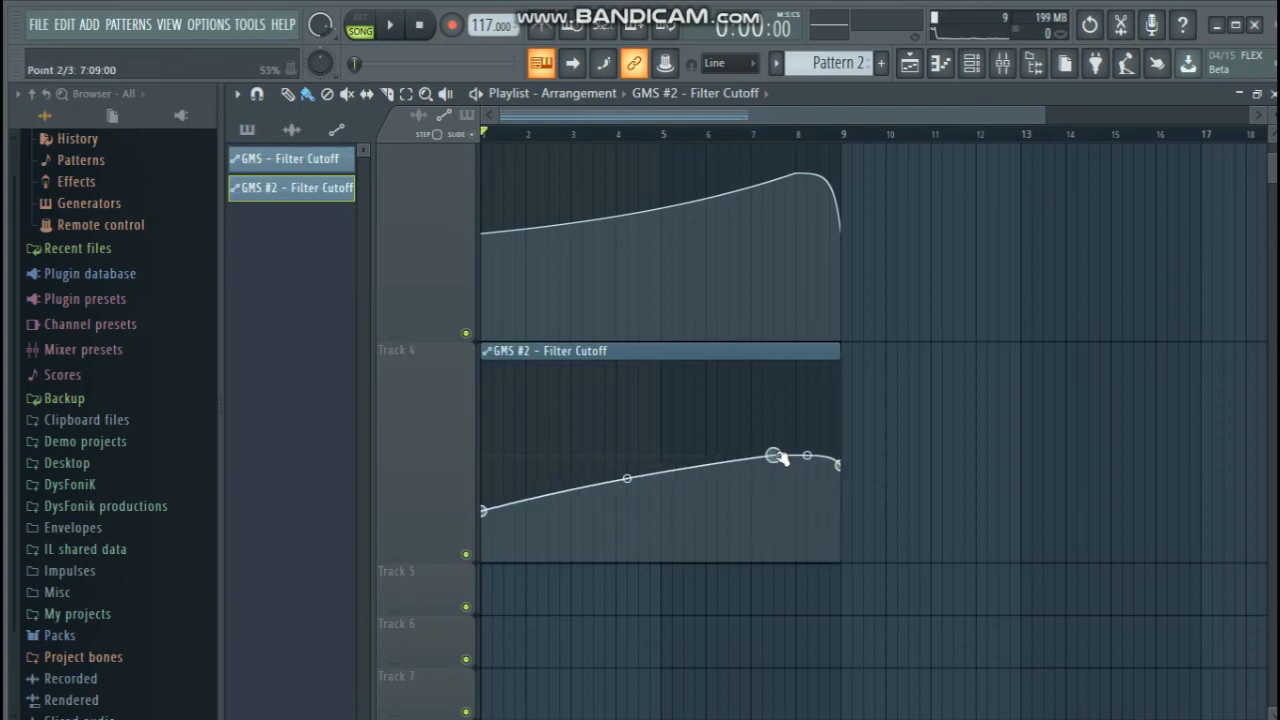
{"action": "left_click_drag", "start_coordinate": [412, 560], "coordinate": [412, 505]}
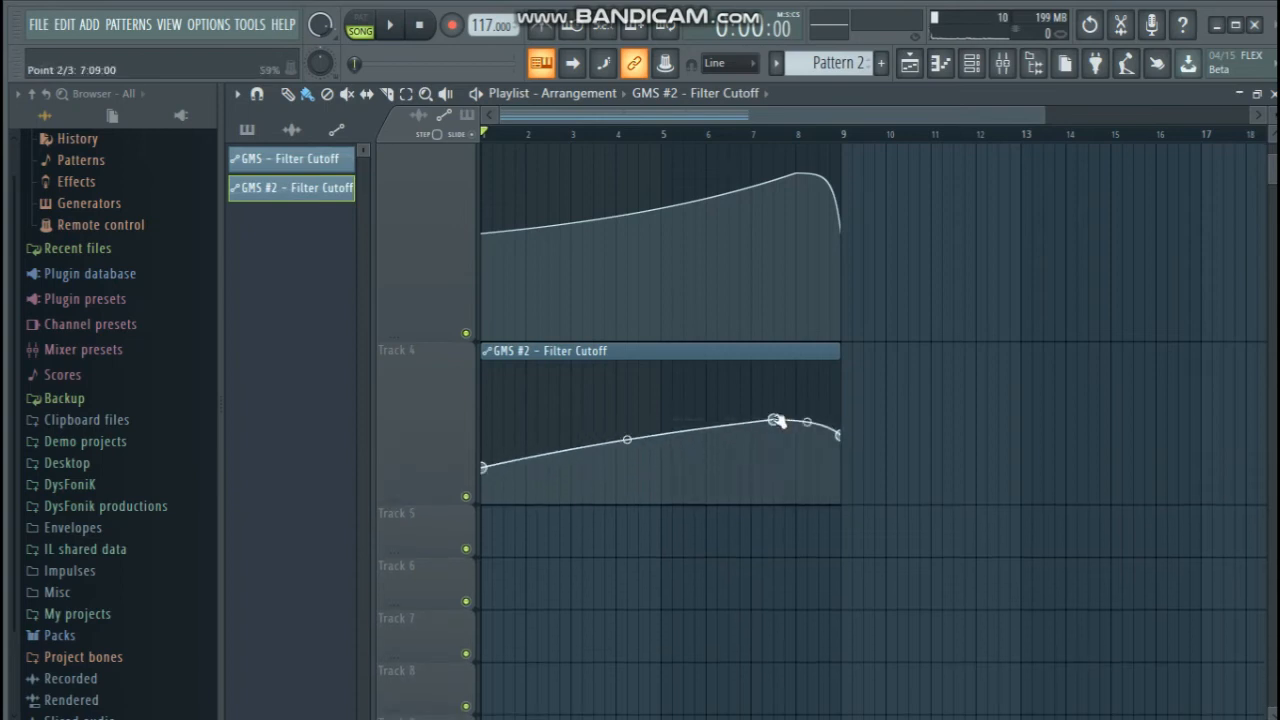
Create an automation clip for the filter cutoff of the GMS #3 arpeggio synth
{"action": "left_click", "coordinate": [970, 65]}
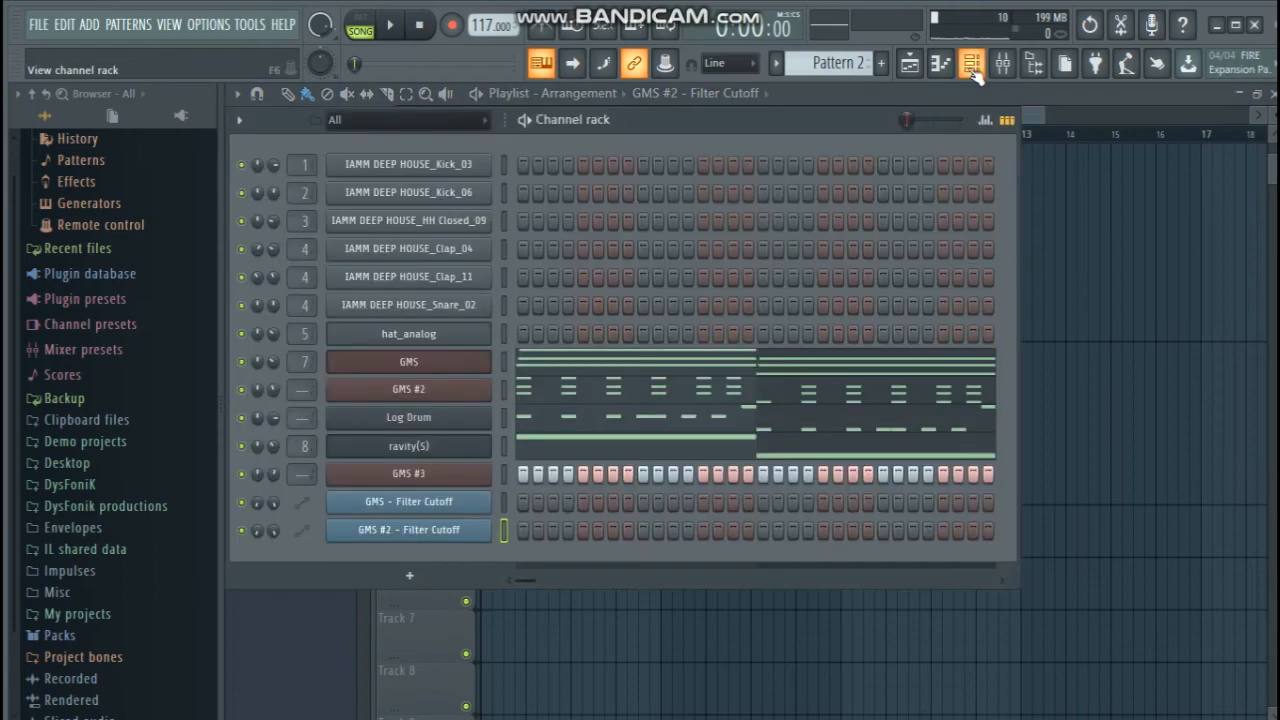
{"action": "left_click", "coordinate": [385, 475]}
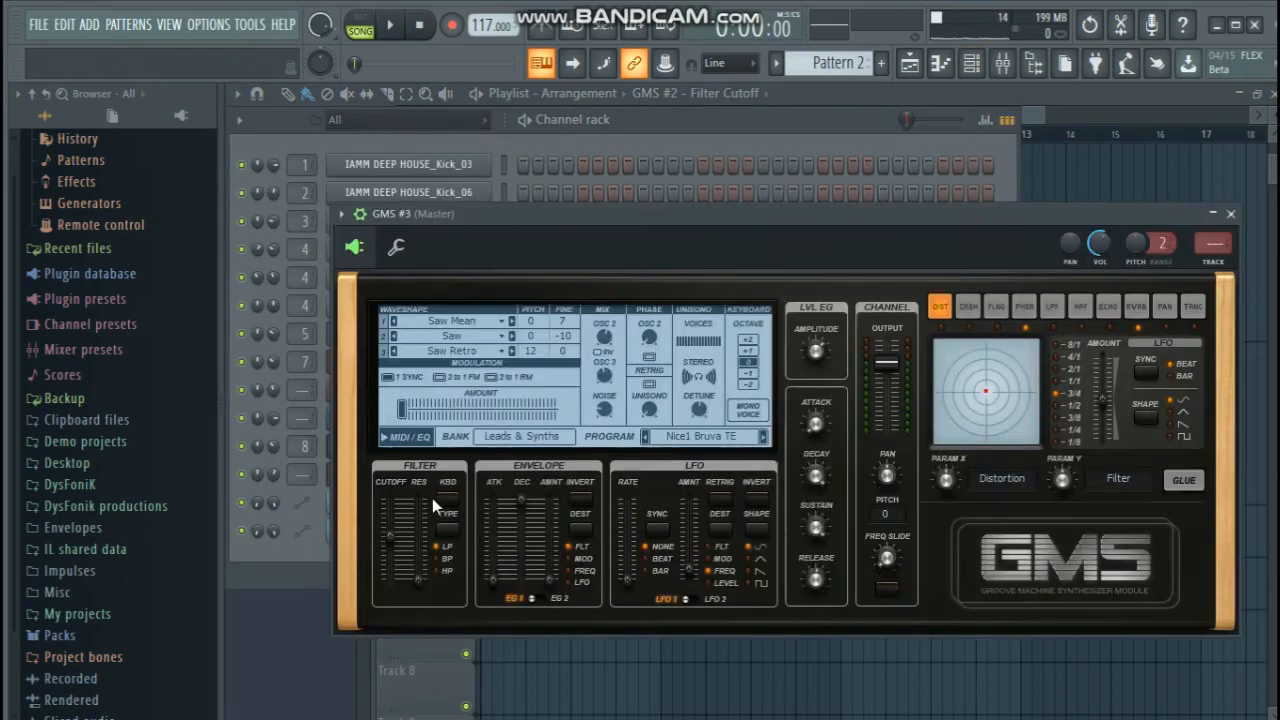
{"action": "right_click", "coordinate": [402, 537]}
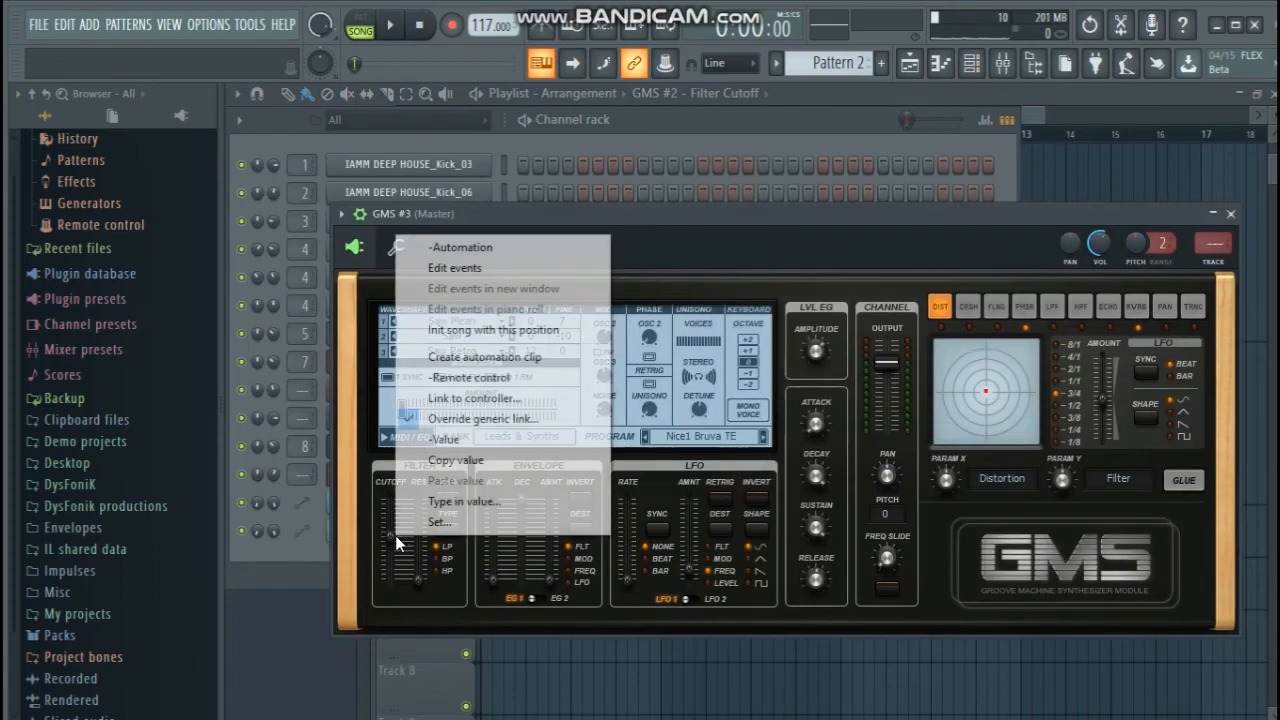
{"action": "left_click", "coordinate": [478, 354]}
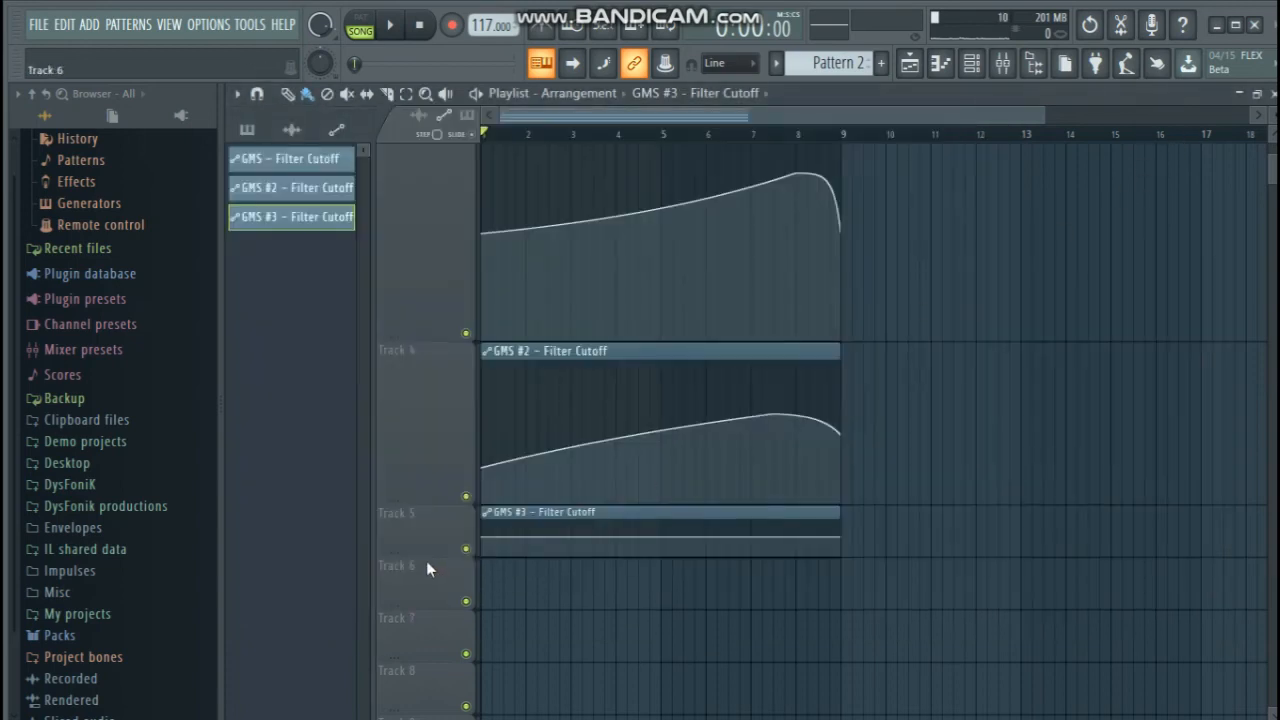
Shape the GMS #3 filter cutoff automation as a rise peaking late in bar 7 with a curved fall during playback, and resize its track
{"action": "left_click_drag", "start_coordinate": [422, 560], "coordinate": [424, 702]}
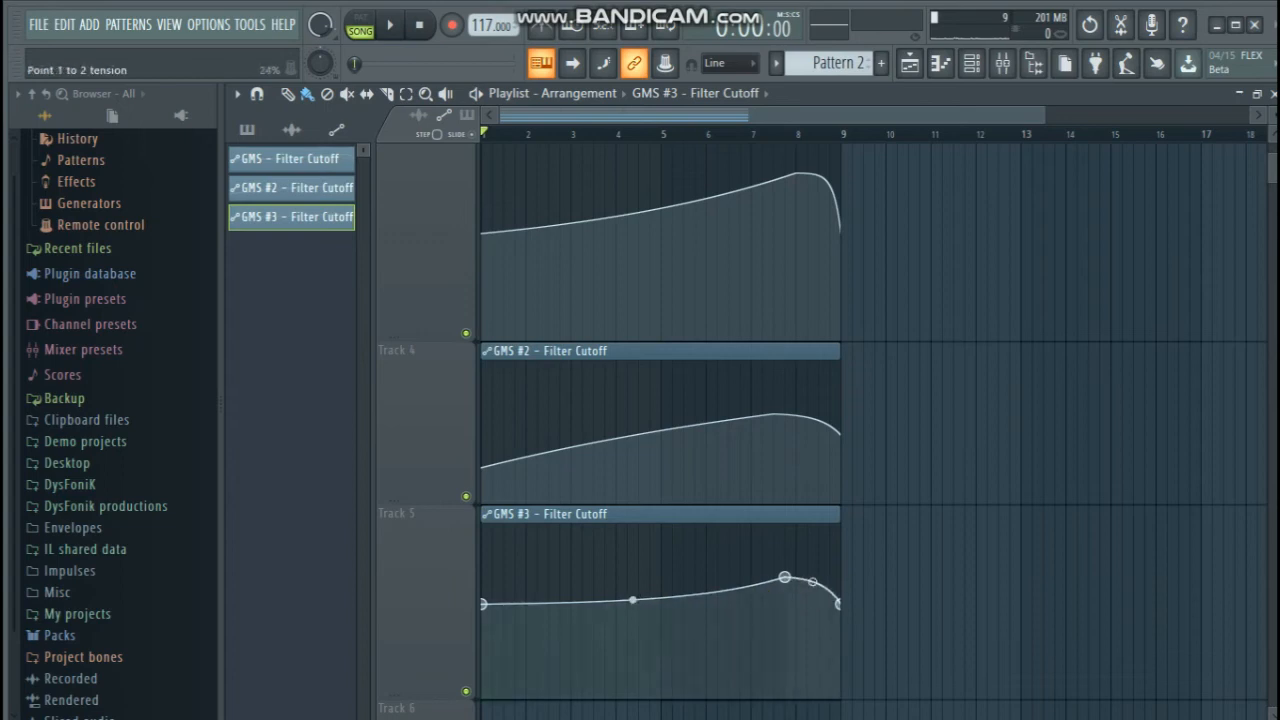
{"action": "key", "text": "space"}
{"action": "left_click_drag", "start_coordinate": [785, 577], "coordinate": [787, 562]}
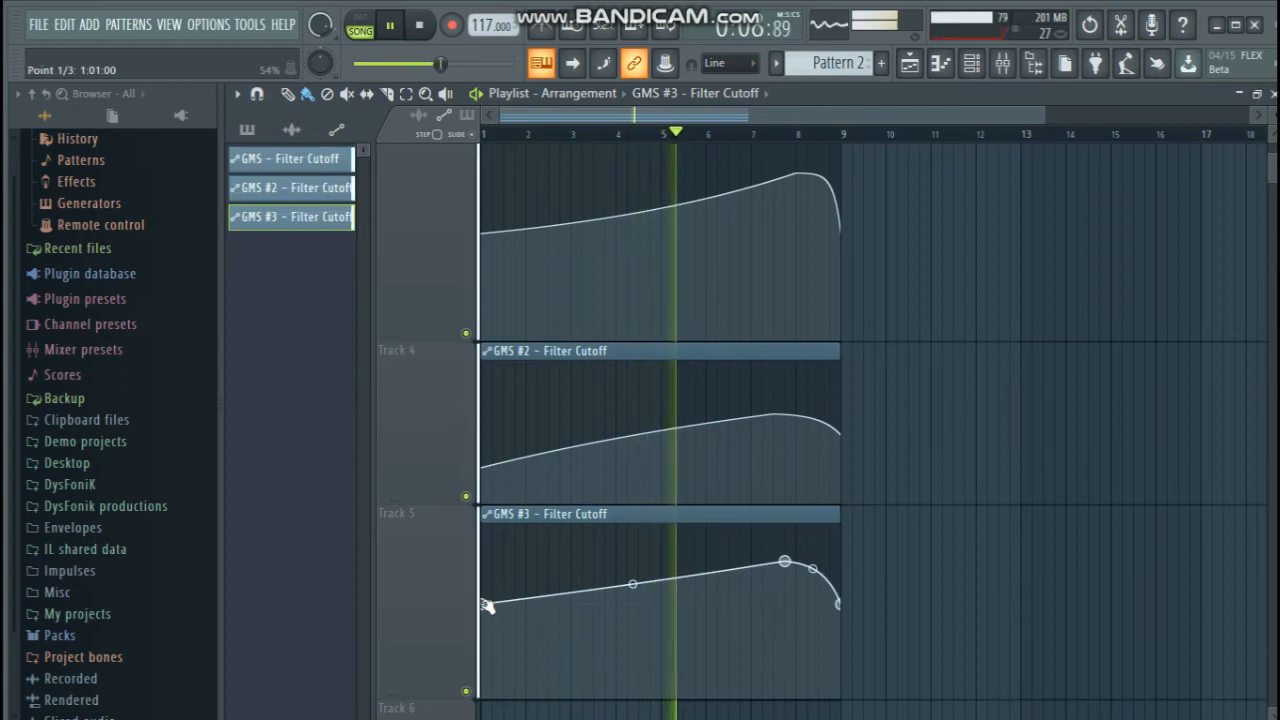
{"action": "left_click_drag", "start_coordinate": [440, 691], "coordinate": [450, 606]}
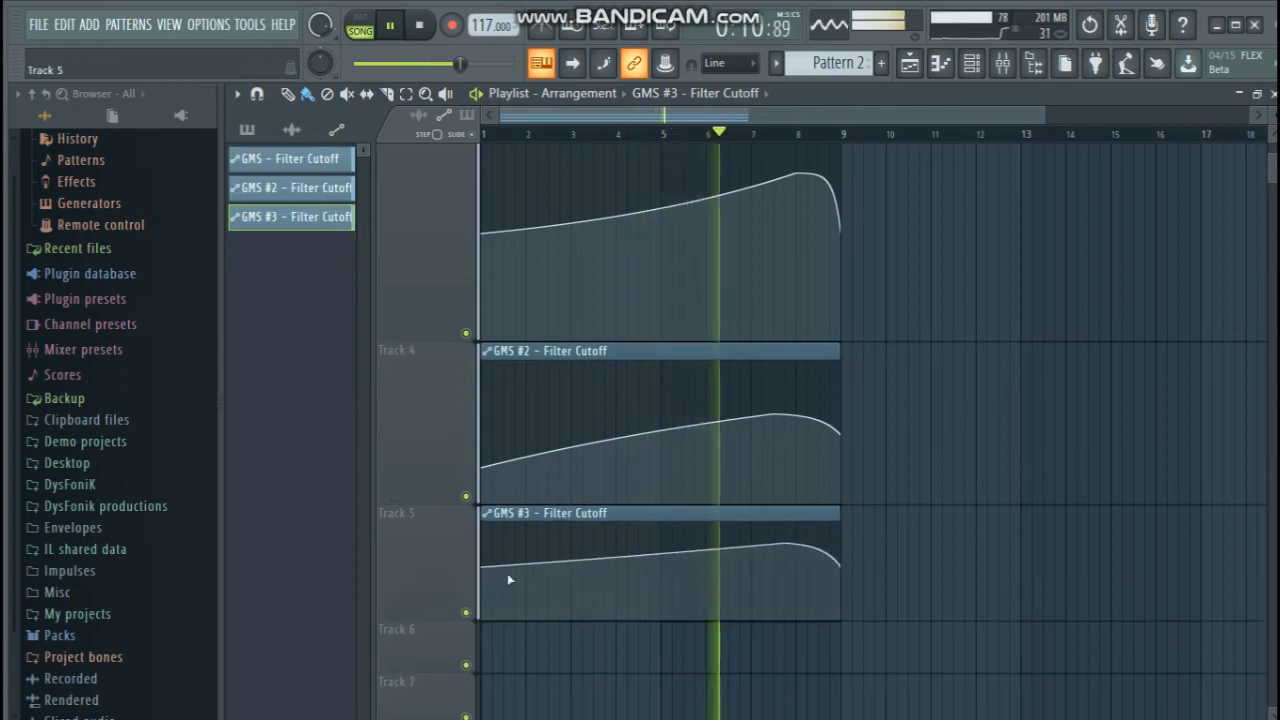
{"action": "left_click", "coordinate": [940, 62]}
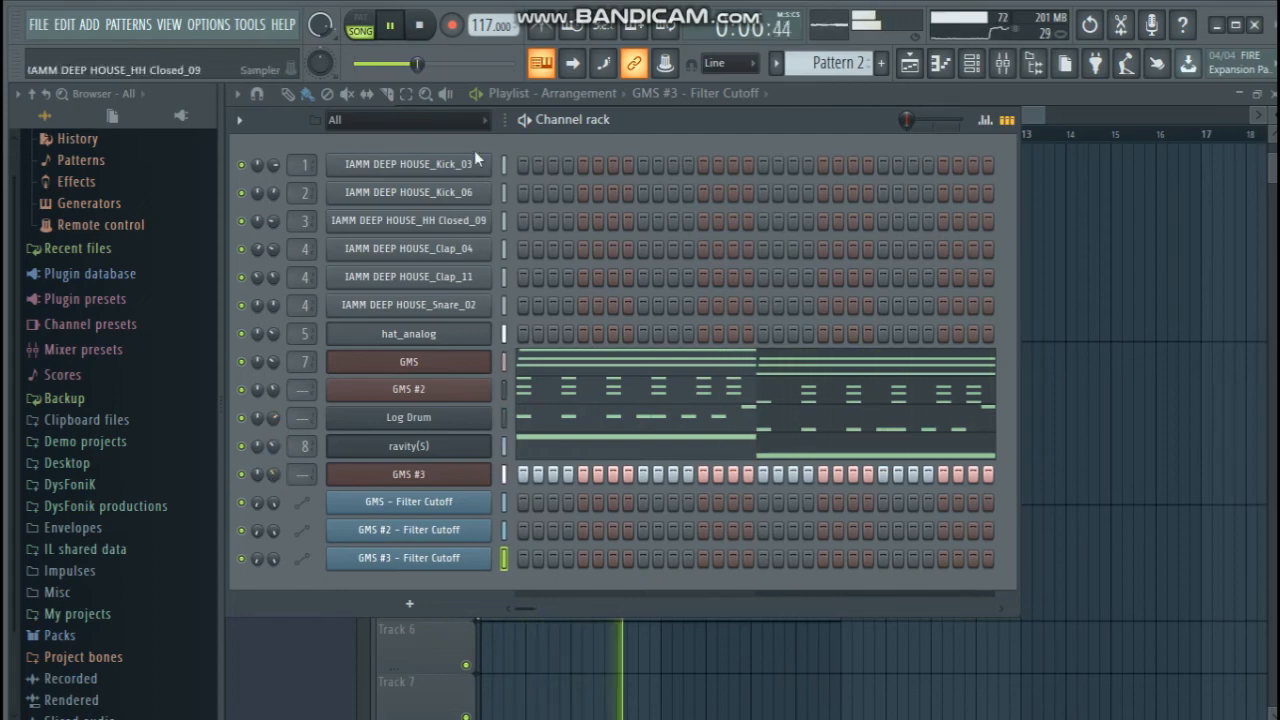
{"action": "scroll", "coordinate": [468, 121], "scroll_direction": "down", "scroll_amount": 1}
{"action": "scroll", "coordinate": [468, 121], "scroll_direction": "down", "scroll_amount": 1}
{"action": "key", "text": "F6"}
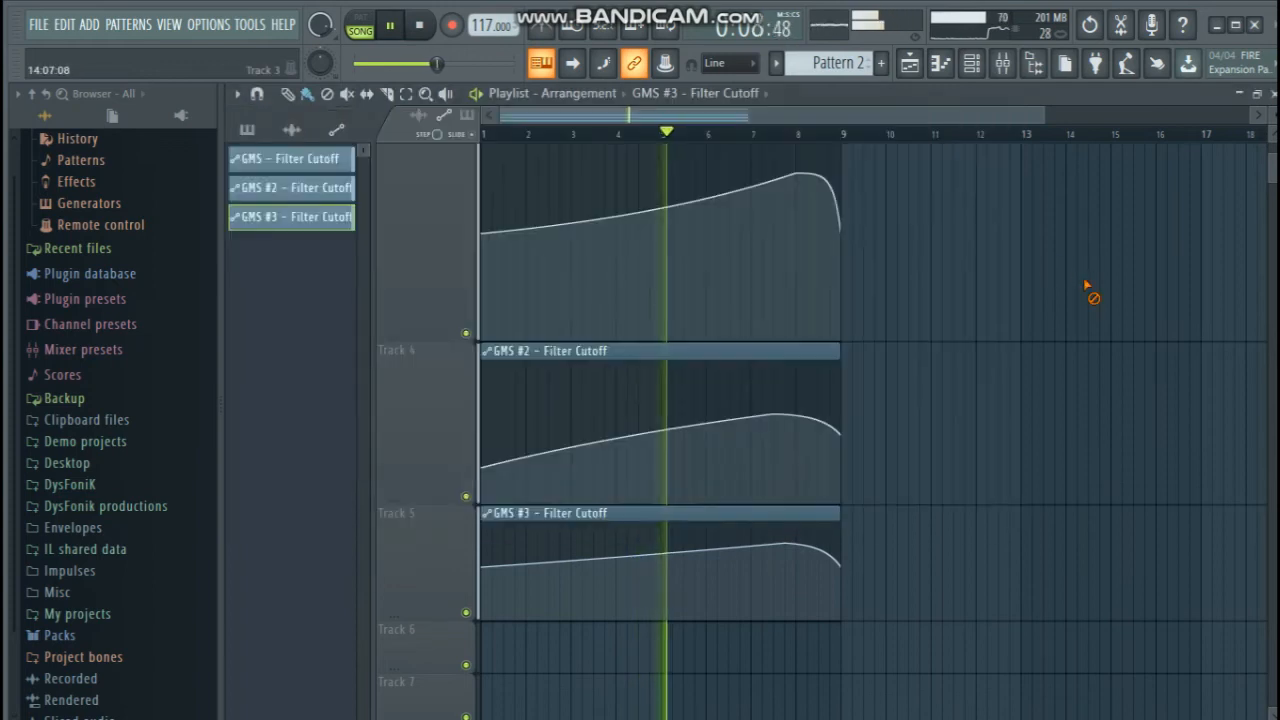
Find the splash samples under DysFoniK, ALL PACKS, deep house, collapsing the hats and Deep House Drum Samples folders
{"action": "scroll", "coordinate": [108, 280], "scroll_direction": "up", "scroll_amount": 1}
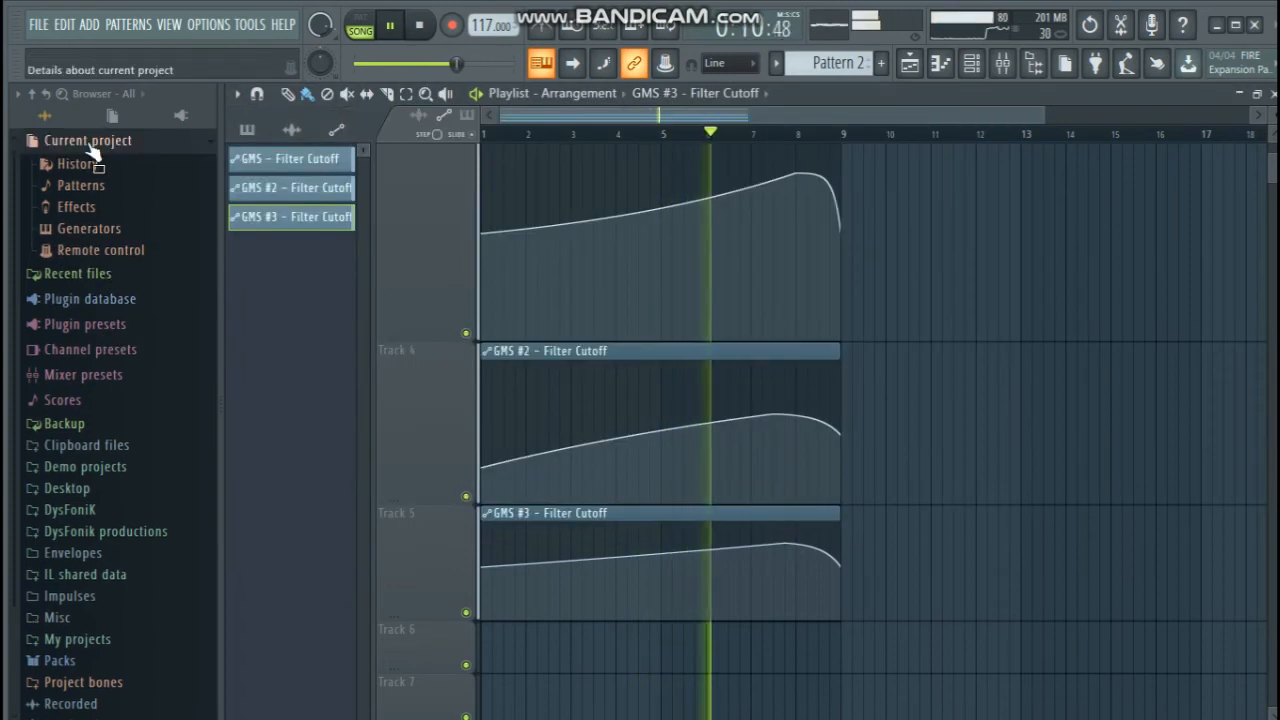
{"action": "left_click", "coordinate": [89, 489]}
{"action": "left_click", "coordinate": [88, 386]}
{"action": "left_click", "coordinate": [88, 403]}
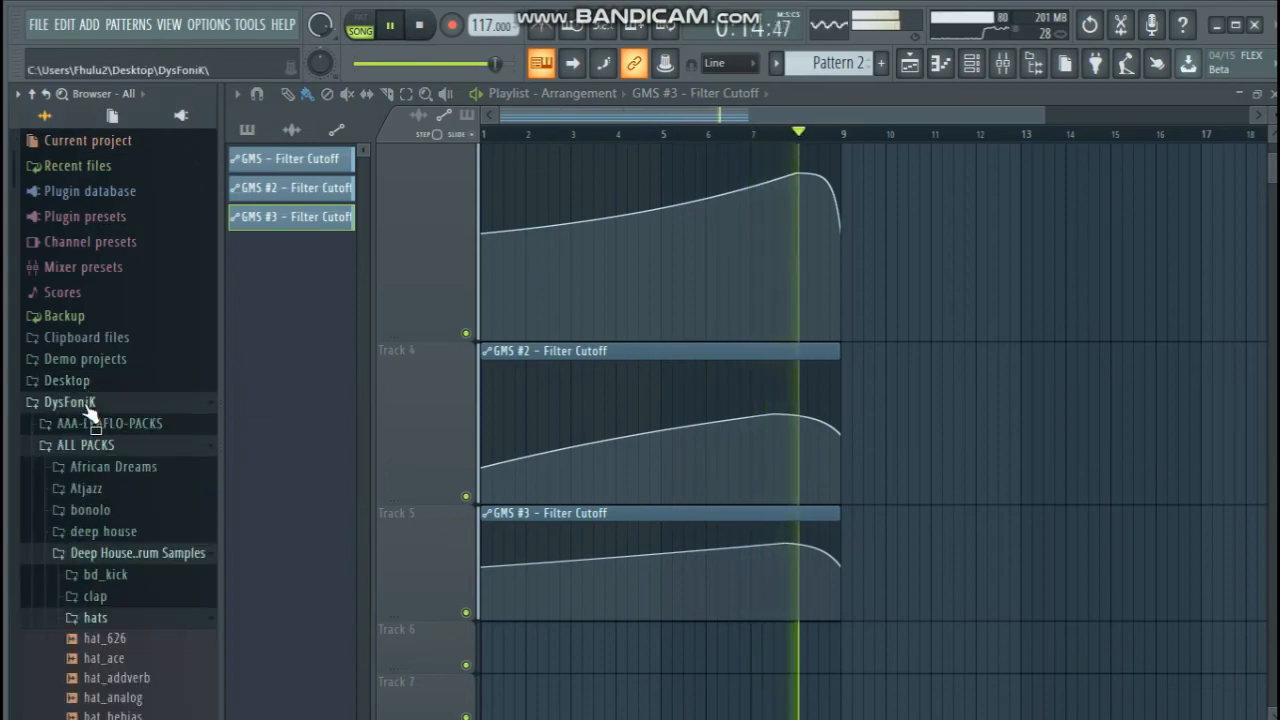
{"action": "left_click", "coordinate": [99, 622]}
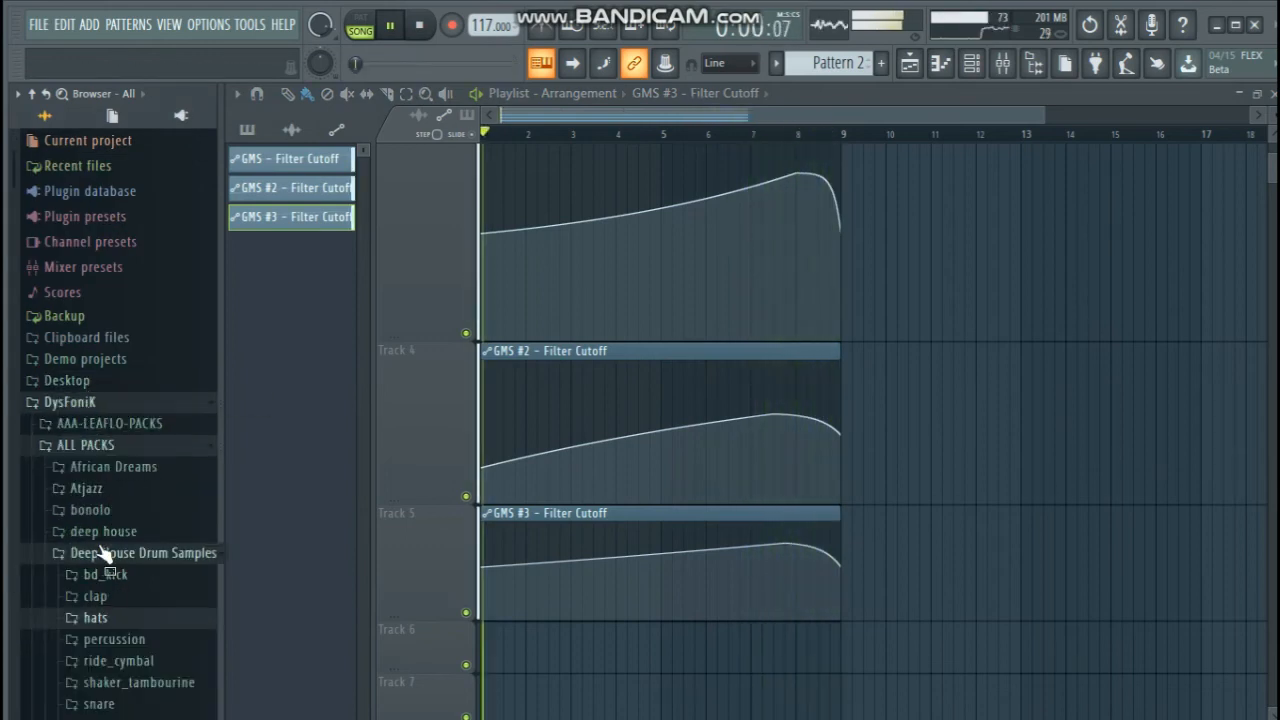
{"action": "left_click", "coordinate": [103, 556]}
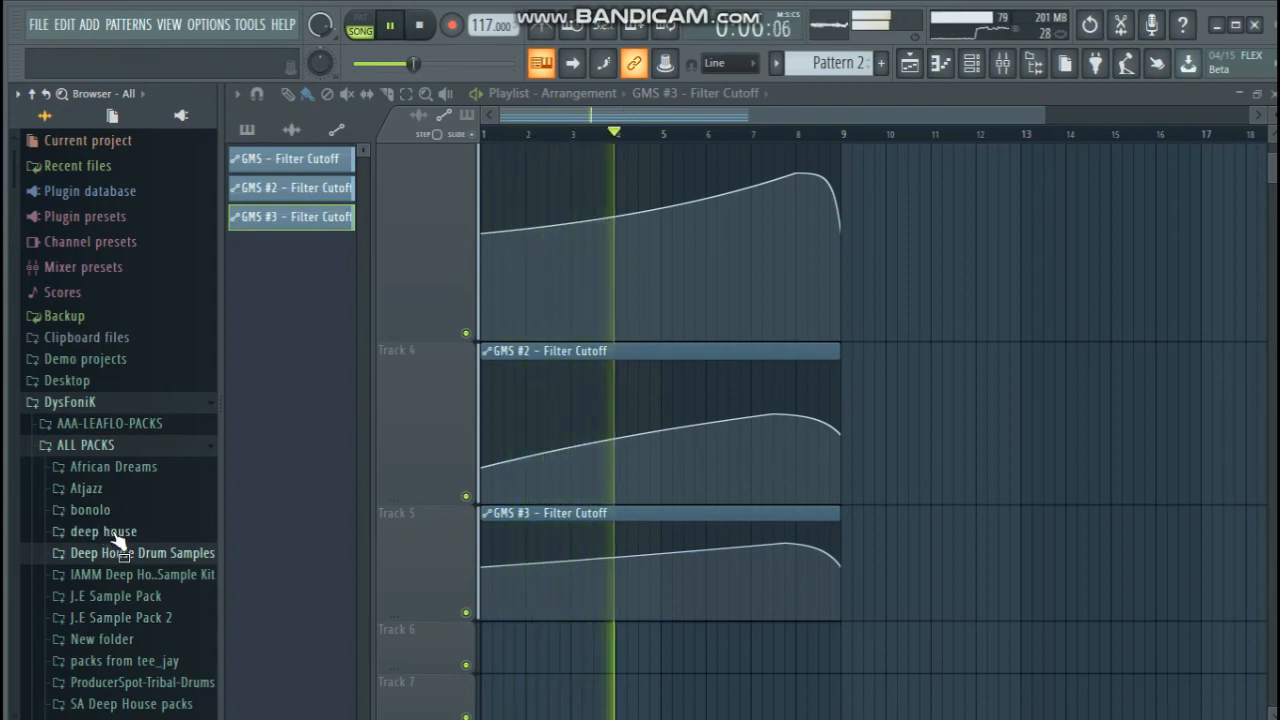
{"action": "left_click", "coordinate": [104, 531]}
{"action": "scroll", "coordinate": [125, 500], "scroll_direction": "down", "scroll_amount": 5}
{"action": "scroll", "coordinate": [130, 475], "scroll_direction": "up", "scroll_amount": 3}
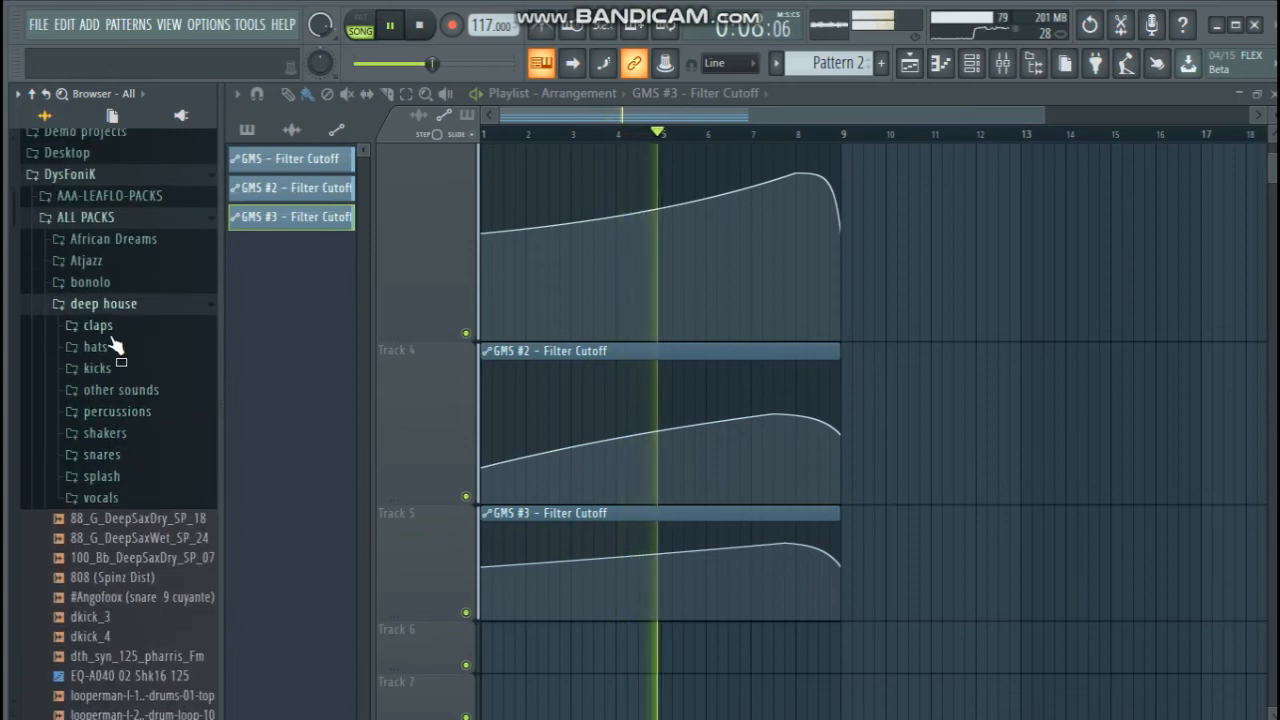
{"action": "left_click", "coordinate": [103, 477]}
Place the Cr014A-EQ Crash sample at bar 1 on Track 6 and lower its channel volume to 50%
{"action": "left_click", "coordinate": [128, 498]}
{"action": "left_click_drag", "start_coordinate": [129, 518], "coordinate": [491, 655]}
{"action": "double_click", "coordinate": [493, 654]}
{"action": "left_click_drag", "start_coordinate": [701, 284], "coordinate": [697, 289]}
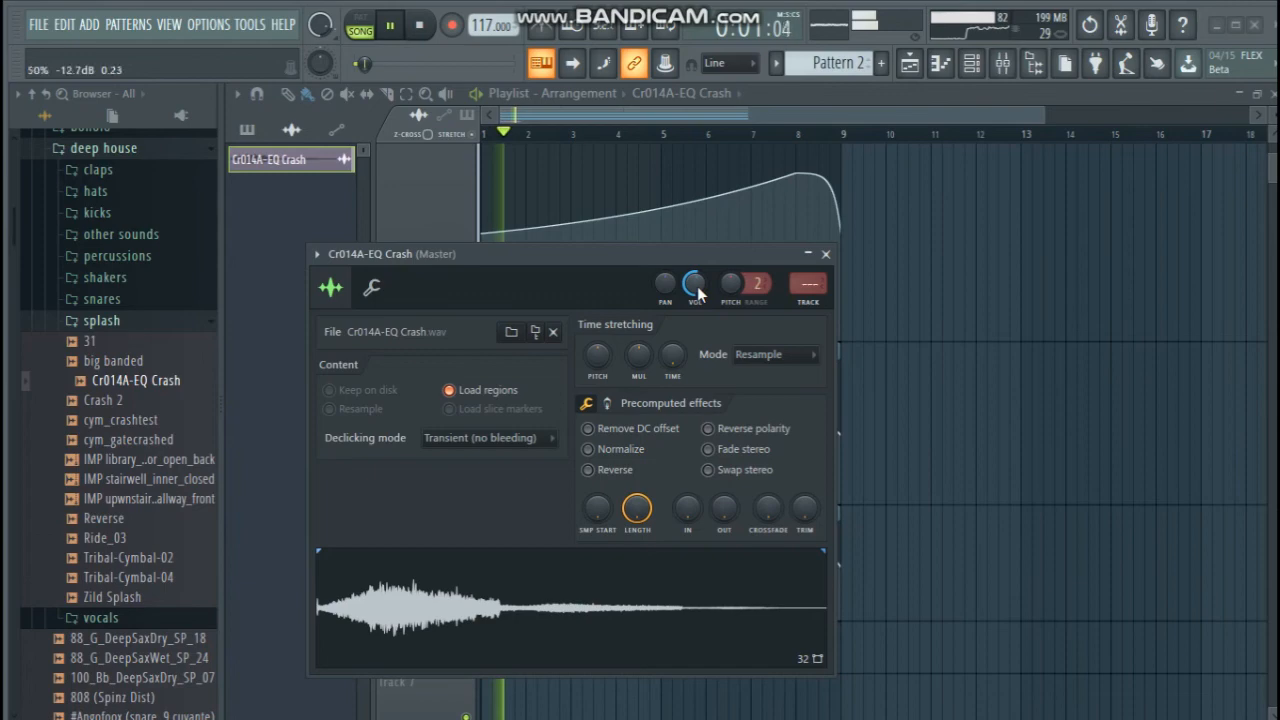
Process the crash on mixer track 9, cutting the low shelf by 18 dB at 745 Hz and lowering the fader to about 74%
{"action": "left_click", "coordinate": [808, 303]}
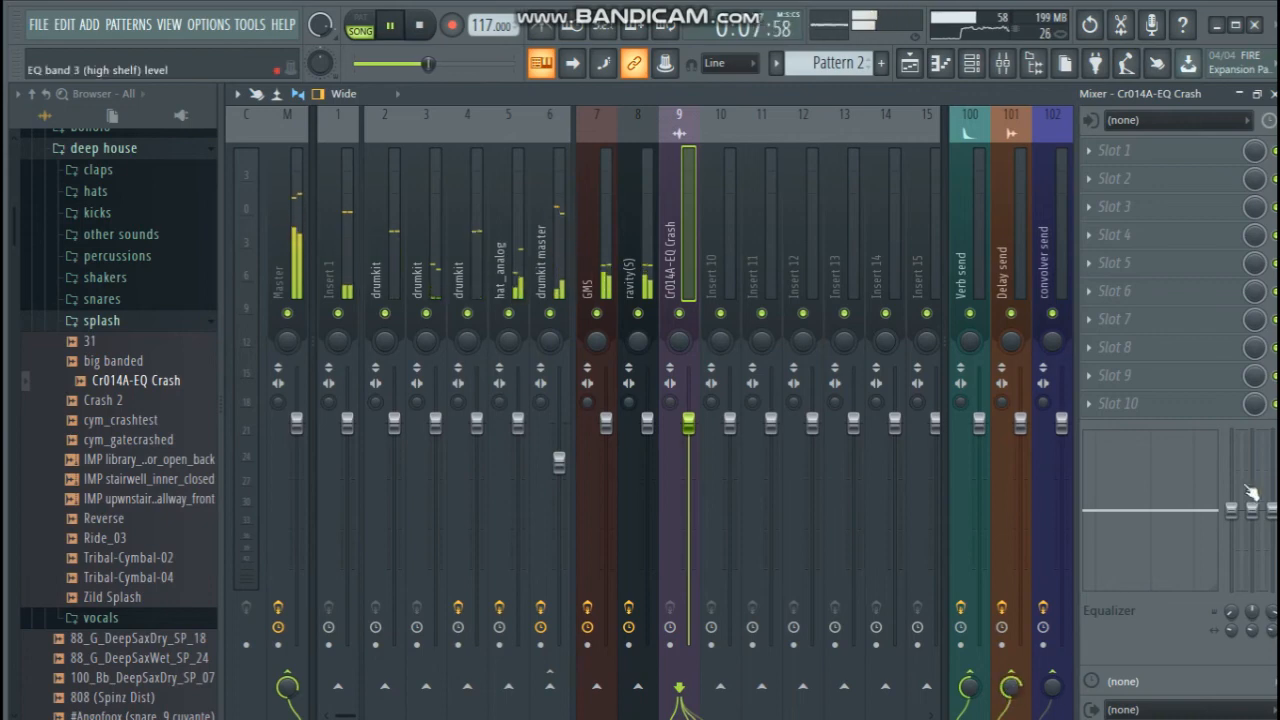
{"action": "left_click_drag", "start_coordinate": [1112, 470], "coordinate": [1145, 470]}
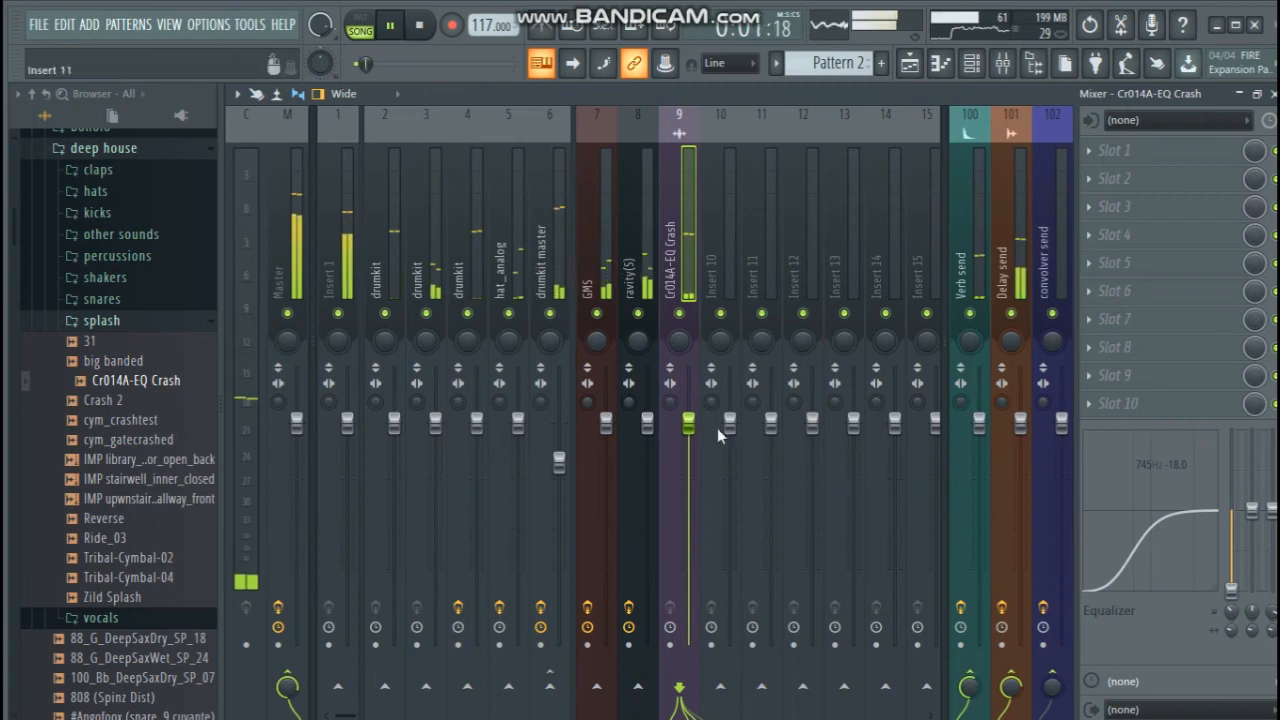
{"action": "left_click_drag", "start_coordinate": [696, 424], "coordinate": [696, 483]}
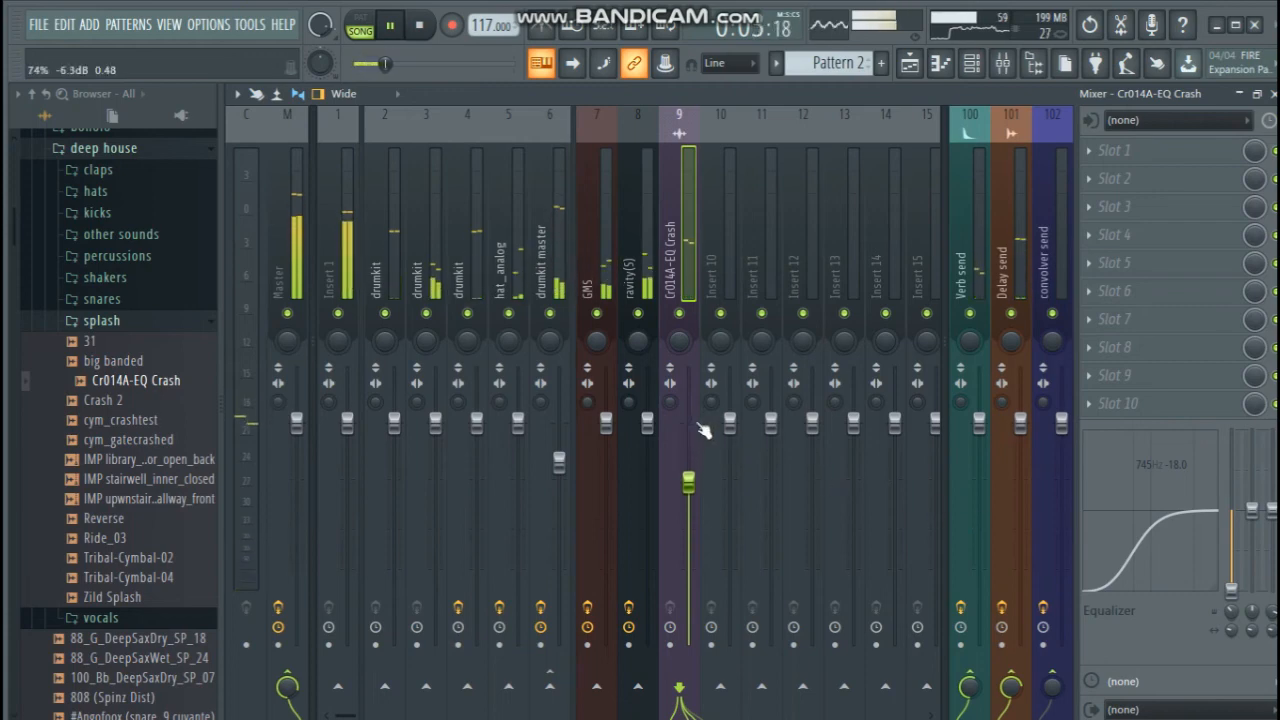
Place the Tribal-Cymbal-04 sample at bar 5 on Track 6
{"action": "left_click", "coordinate": [970, 63]}
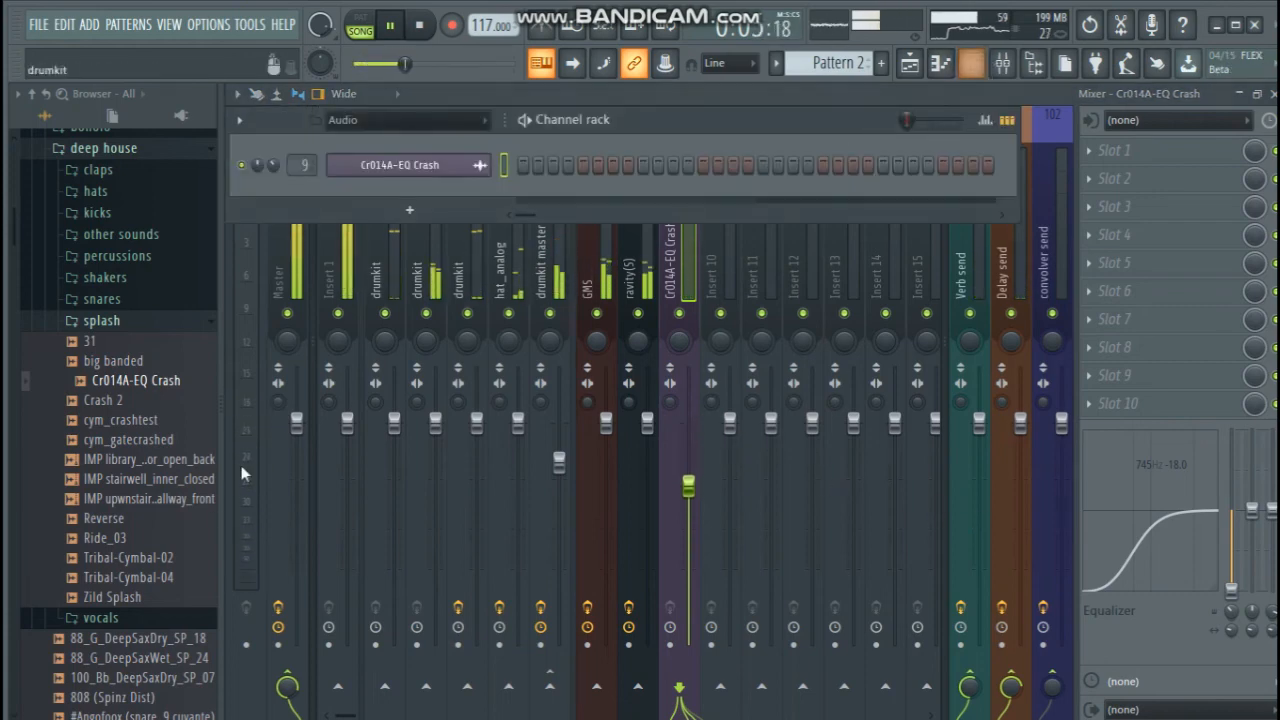
{"action": "left_click", "coordinate": [130, 577]}
{"action": "left_click", "coordinate": [909, 63]}
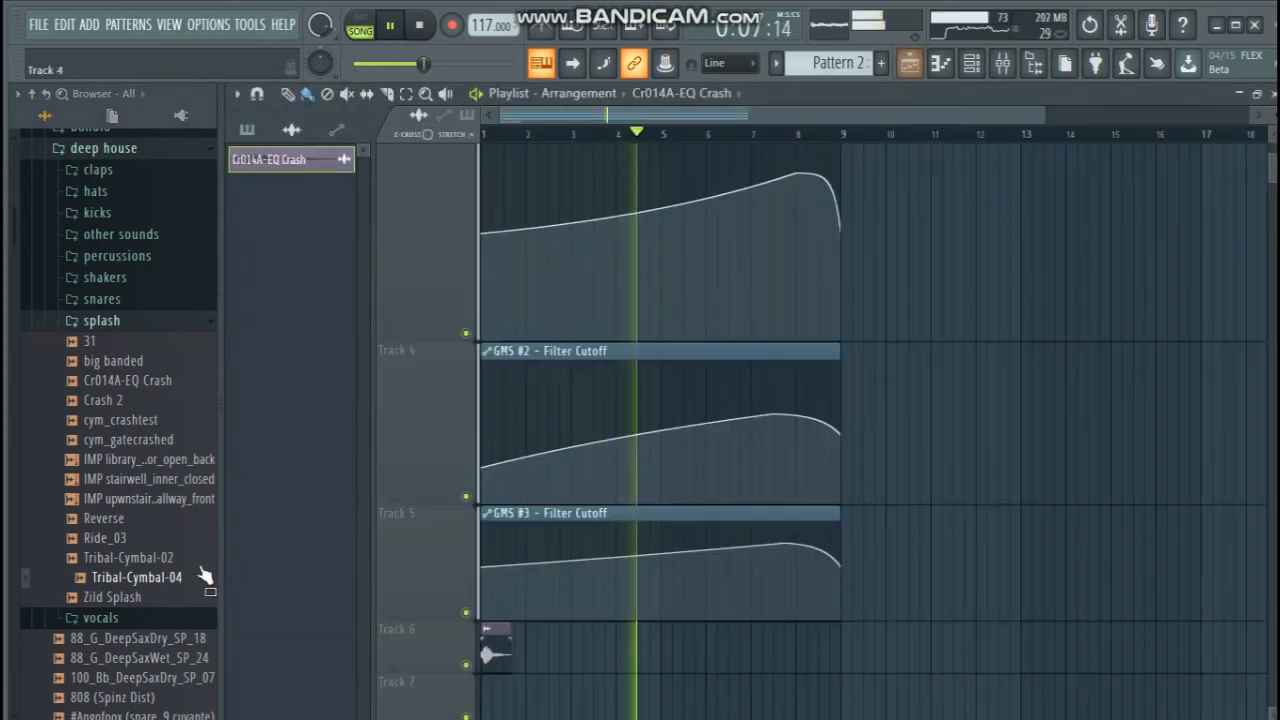
{"action": "left_click_drag", "start_coordinate": [166, 577], "coordinate": [698, 651]}
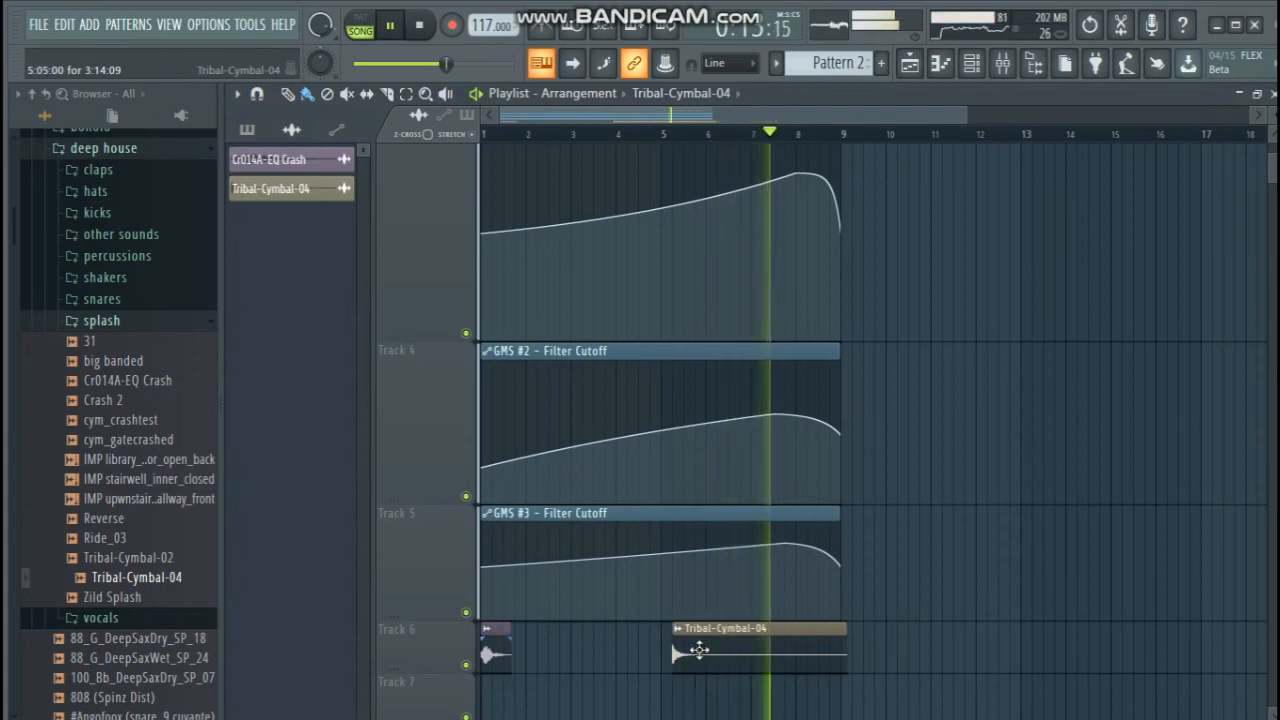
Route the Tribal-Cymbal-04 channel to mixer track 9 and lower its volume to 38%
{"action": "double_click", "coordinate": [698, 651]}
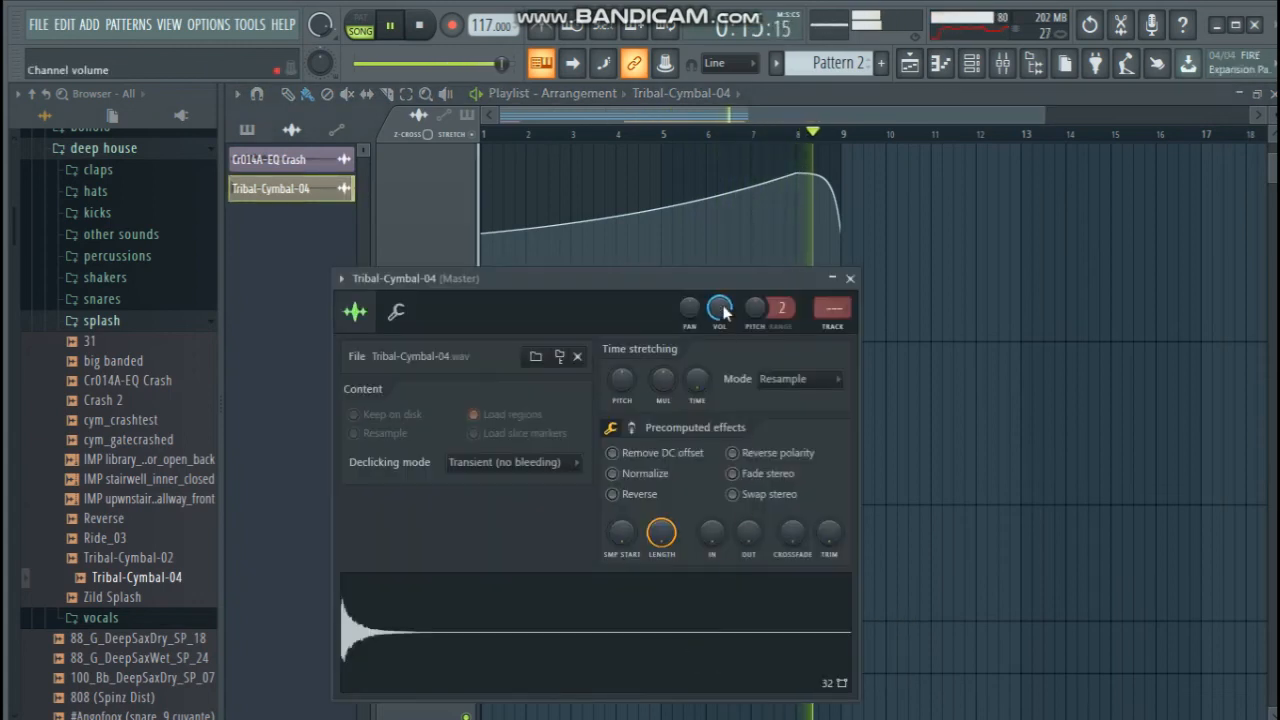
{"action": "left_click", "coordinate": [970, 62]}
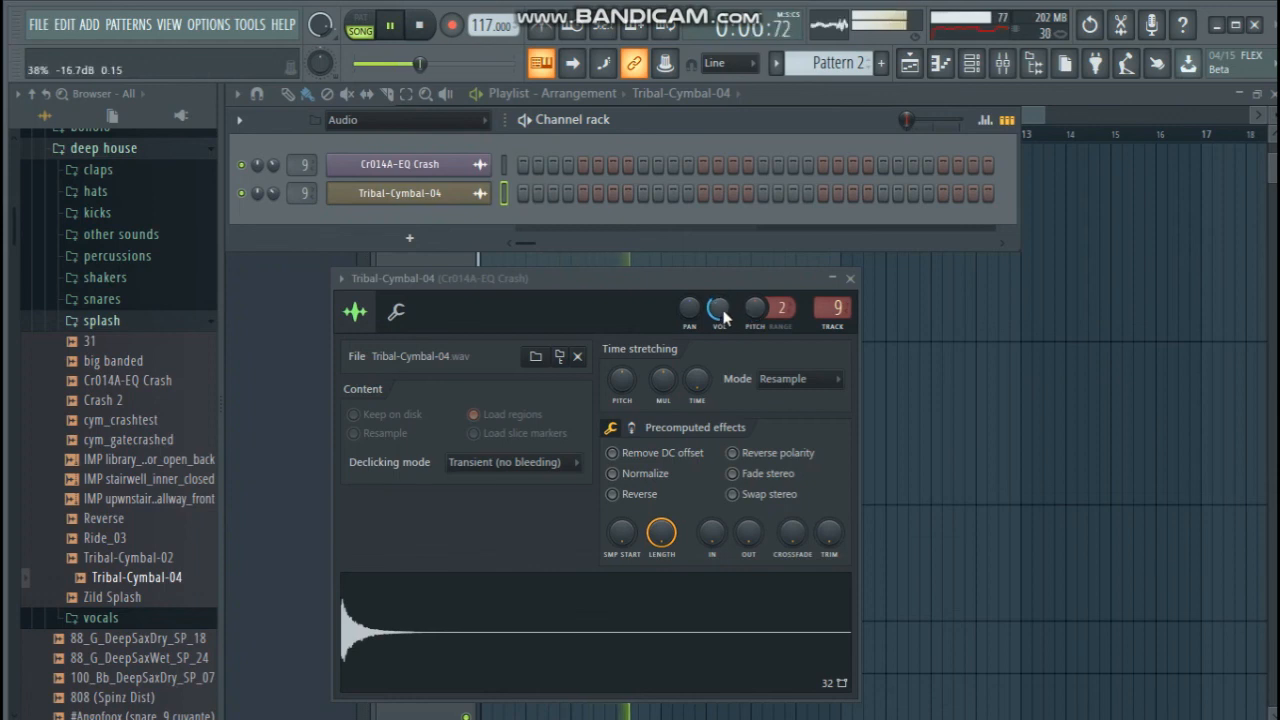
{"action": "left_click", "coordinate": [850, 279]}
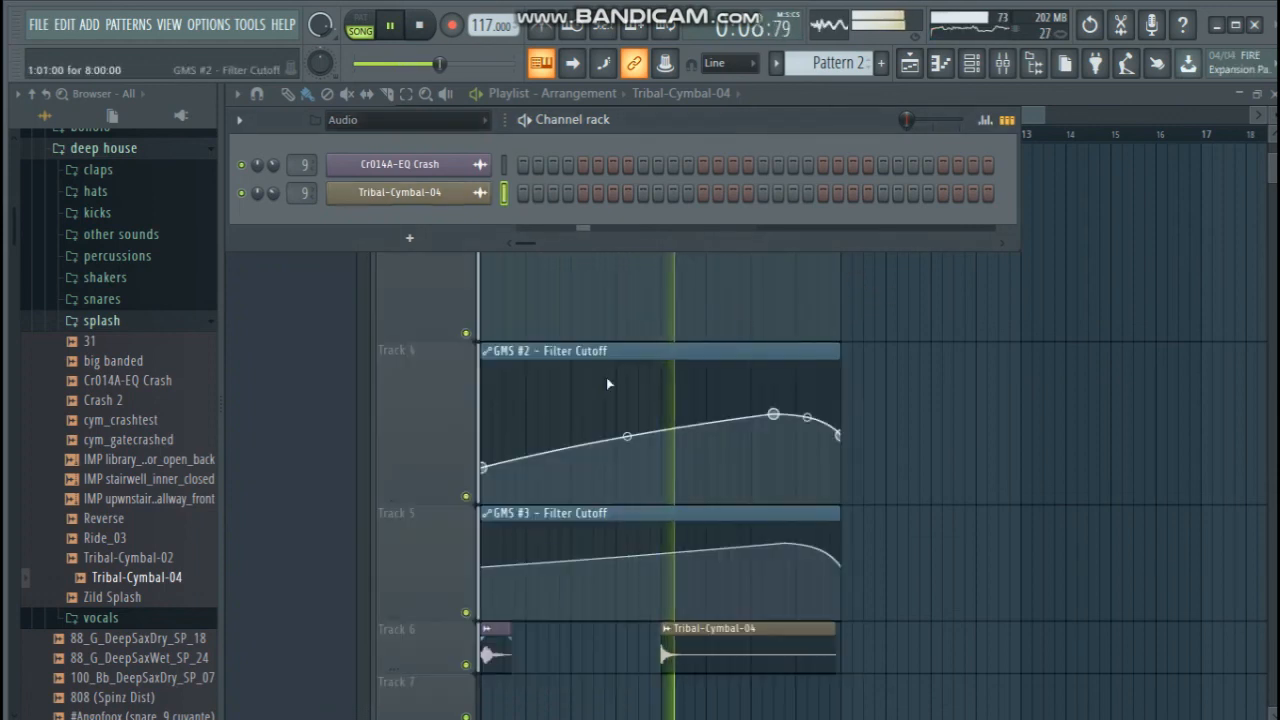
Stop playback, audition more splash samples, and place Reverse on Track 7 so that it ends exactly at bar 9
{"action": "left_click", "coordinate": [118, 476]}
{"action": "left_click", "coordinate": [128, 419]}
{"action": "key", "text": "space"}
{"action": "left_click", "coordinate": [110, 518]}
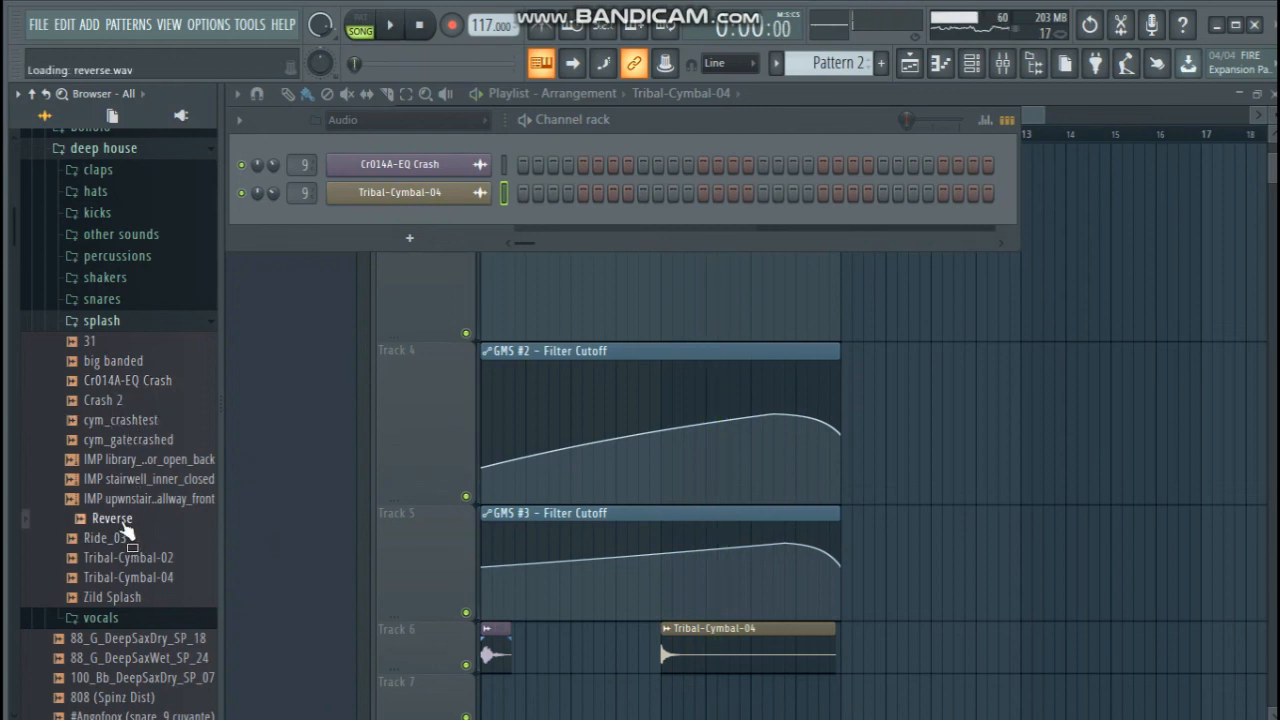
{"action": "left_click_drag", "start_coordinate": [828, 718], "coordinate": [694, 704]}
{"action": "scroll", "coordinate": [760, 650], "scroll_direction": "down", "scroll_amount": 3}
{"action": "left_click_drag", "start_coordinate": [772, 559], "coordinate": [722, 558]}
{"action": "scroll", "coordinate": [824, 138], "scroll_direction": "up", "scroll_amount": 6}
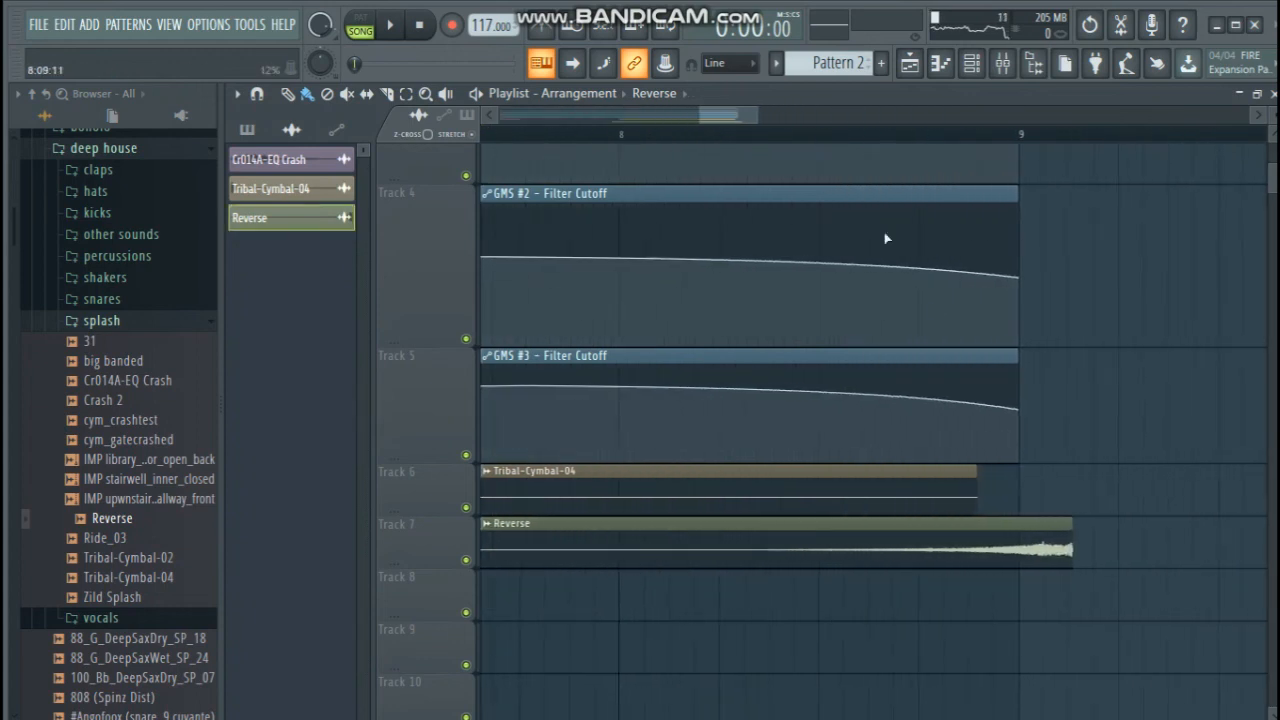
{"action": "left_click_drag", "start_coordinate": [1037, 547], "coordinate": [993, 546]}
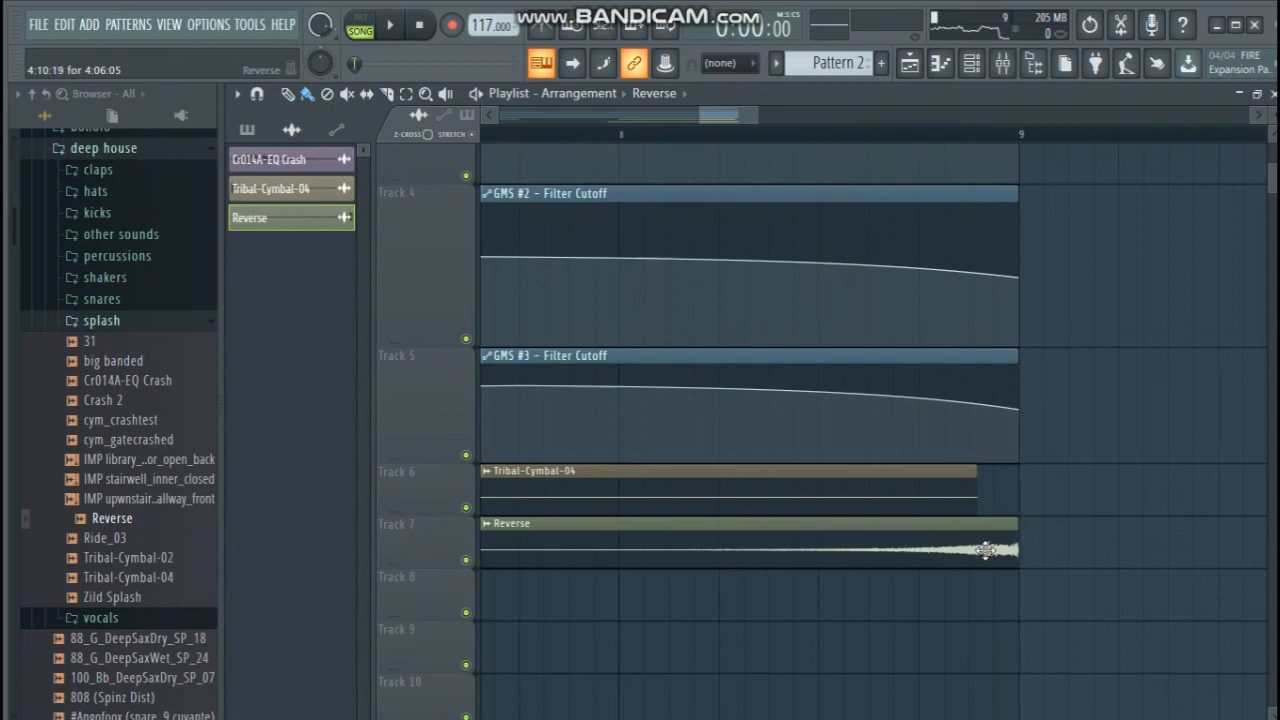
Lower the Reverse channel's volume to about 41% and route it to mixer track 9
{"action": "scroll", "coordinate": [965, 551], "scroll_direction": "down", "scroll_amount": 3}
{"action": "double_click", "coordinate": [933, 403]}
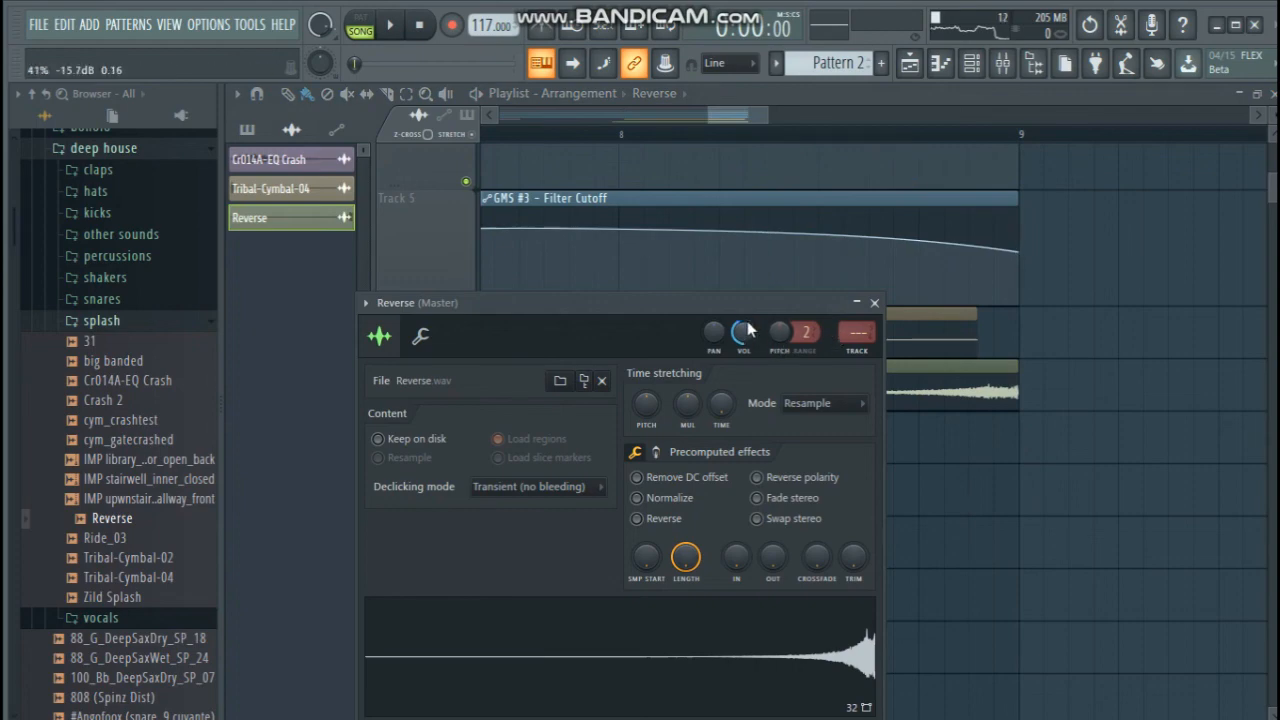
{"action": "left_click", "coordinate": [969, 63]}
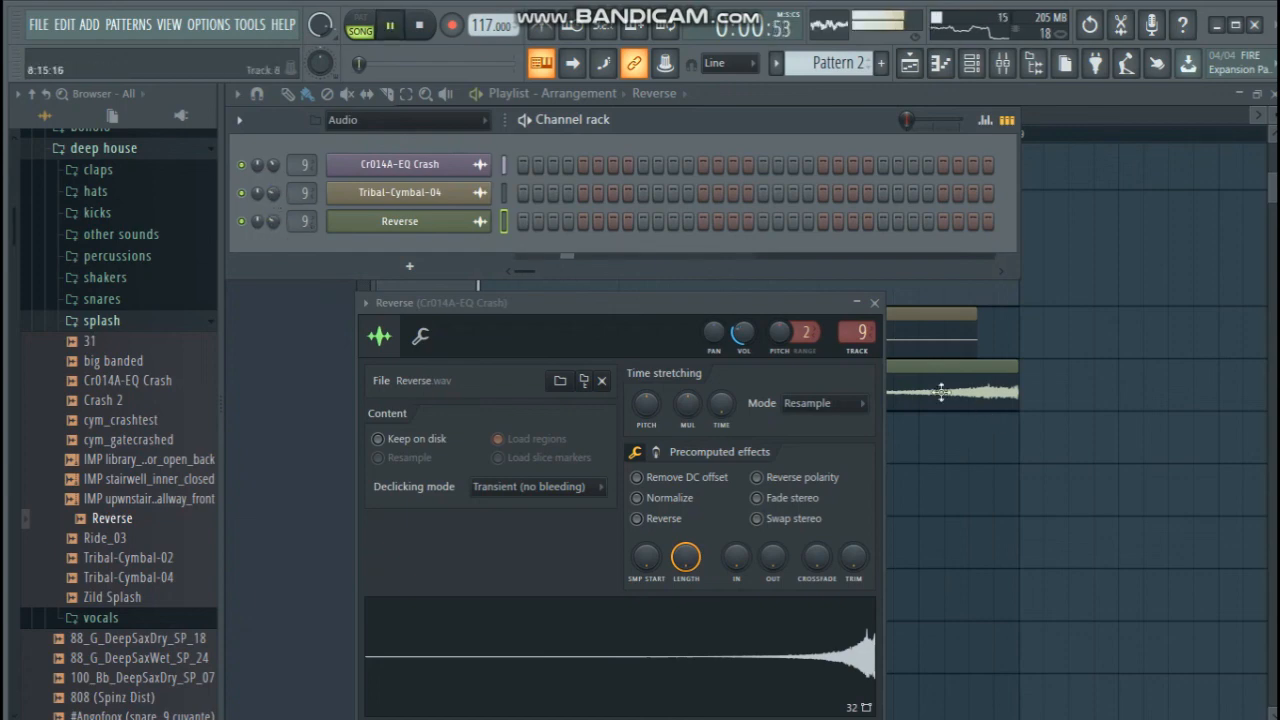
{"action": "left_click", "coordinate": [874, 303]}
Shorten the last Pattern 1 clip on Track 1 so that it ends at bar 8
{"action": "scroll", "coordinate": [831, 529], "scroll_direction": "up", "scroll_amount": 1}
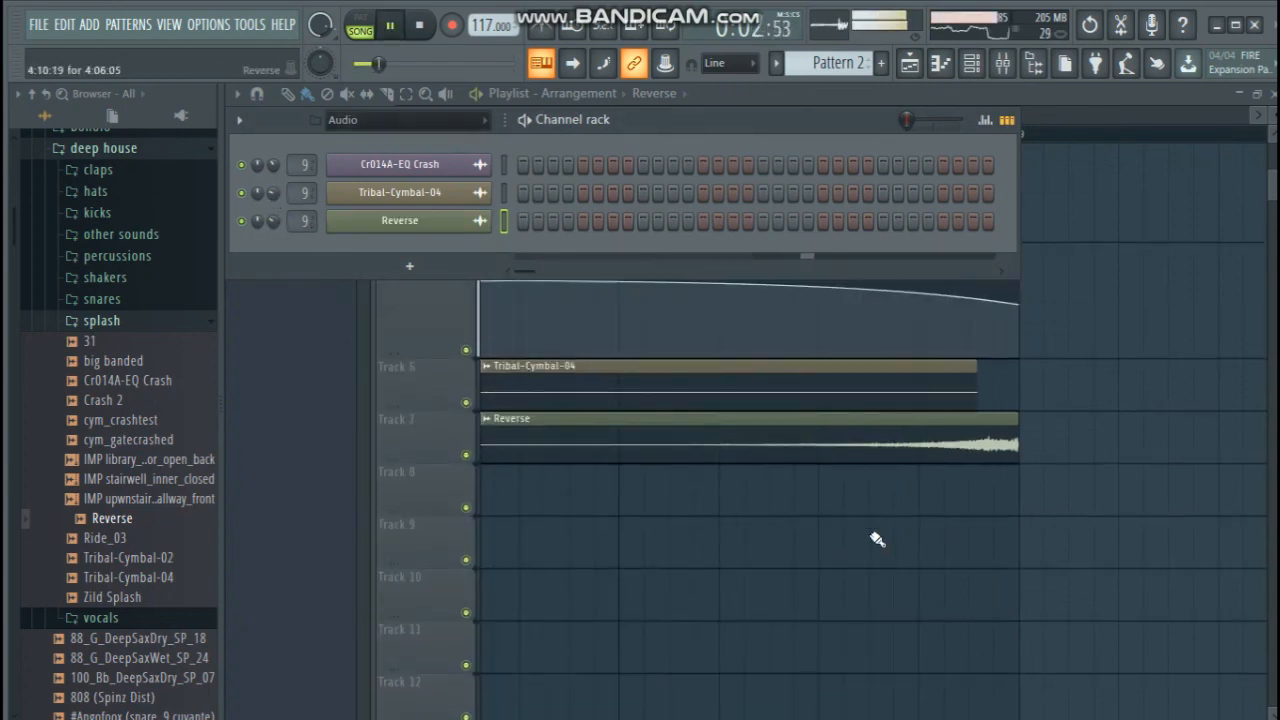
{"action": "right_click", "coordinate": [874, 523]}
{"action": "left_click_drag", "start_coordinate": [711, 118], "coordinate": [505, 118]}
{"action": "scroll", "coordinate": [1043, 596], "scroll_direction": "up", "scroll_amount": 4}
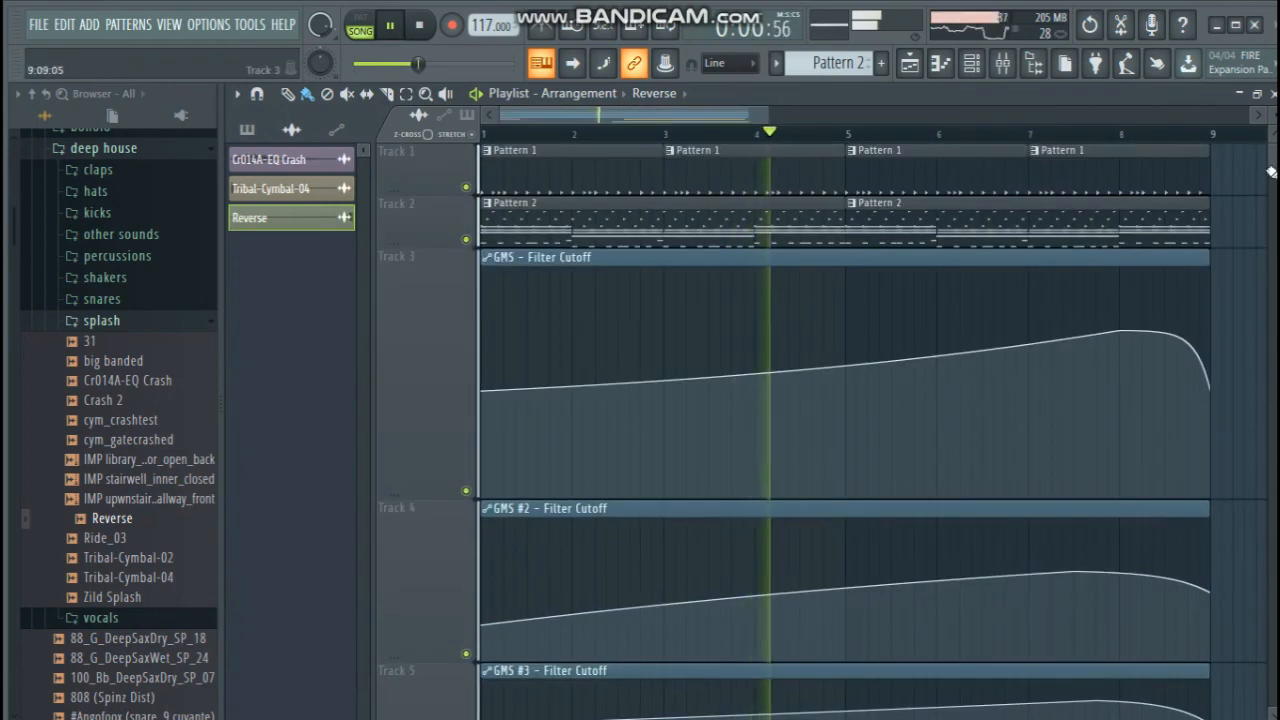
{"action": "left_click_drag", "start_coordinate": [1207, 170], "coordinate": [1116, 171]}
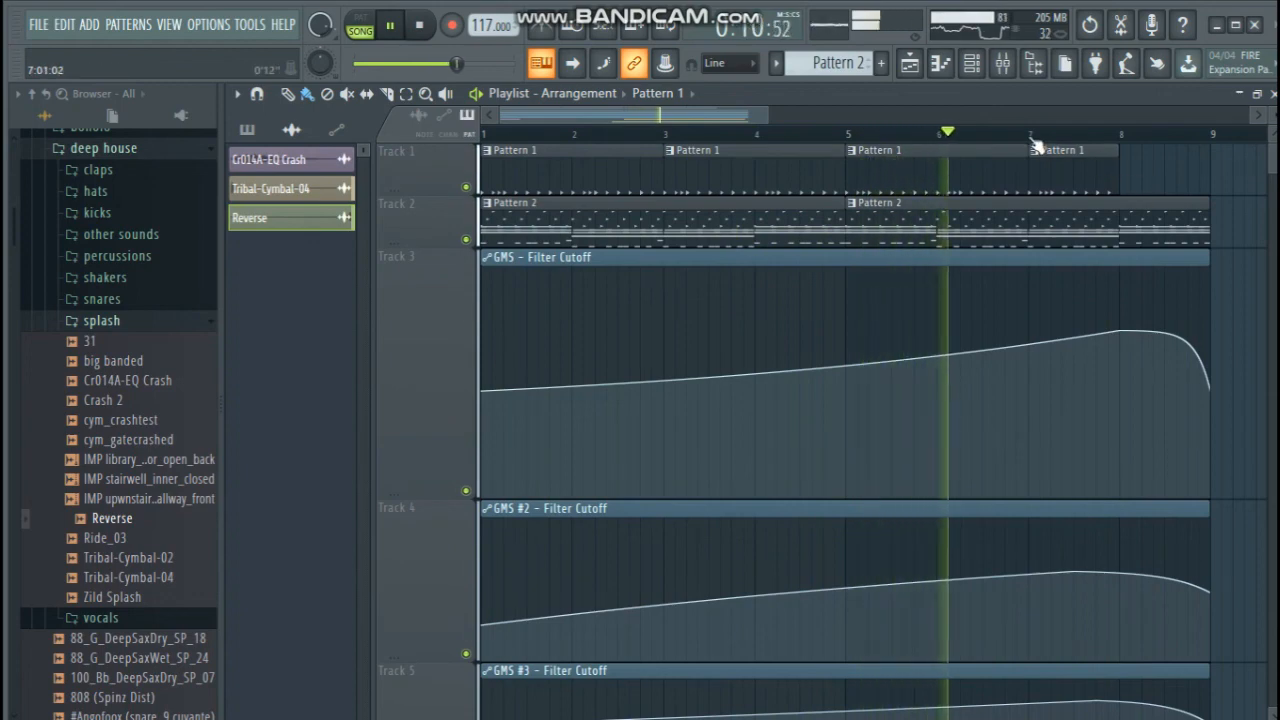
Reduce the heights of Tracks 3, 4 and 5 holding the filter cutoff automation so the arrangement fits in view
{"action": "scroll", "coordinate": [1023, 143], "scroll_direction": "down", "scroll_amount": 2}
{"action": "scroll", "coordinate": [866, 363], "scroll_direction": "down", "scroll_amount": 3}
{"action": "scroll", "coordinate": [612, 482], "scroll_direction": "up", "scroll_amount": 3}
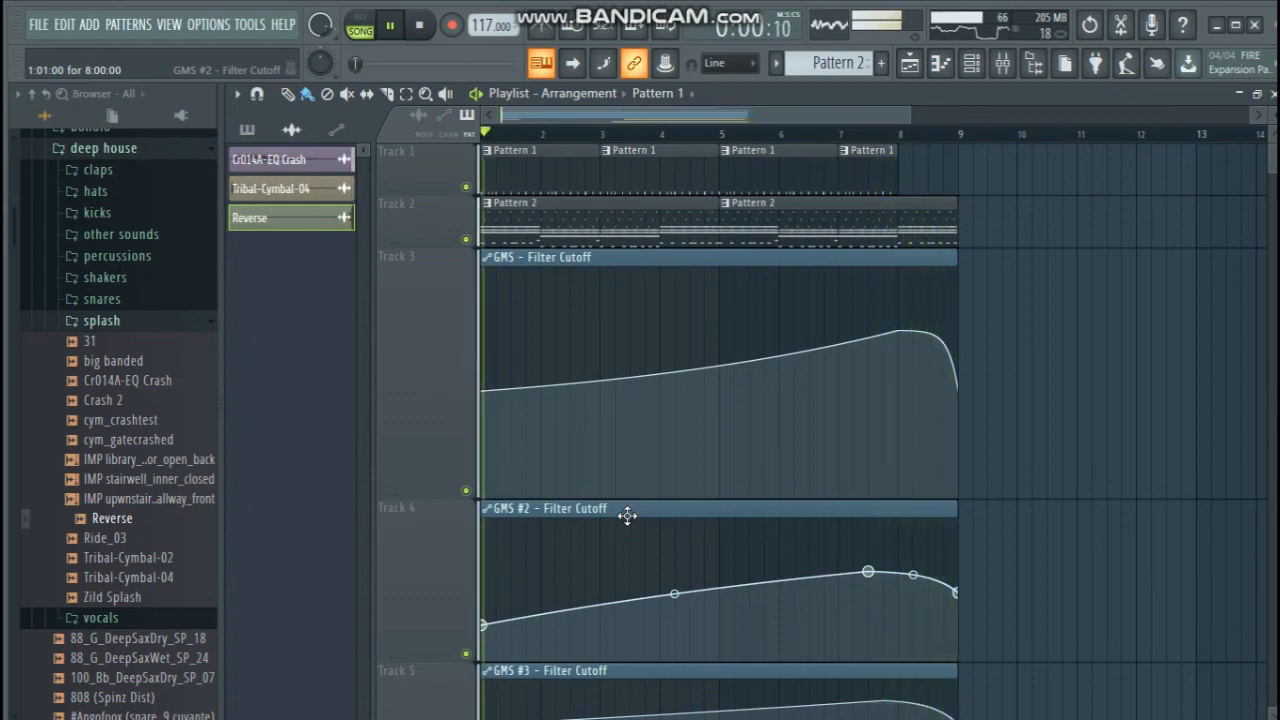
{"action": "scroll", "coordinate": [503, 342], "scroll_direction": "down", "scroll_amount": 2}
{"action": "scroll", "coordinate": [401, 325], "scroll_direction": "up", "scroll_amount": 1}
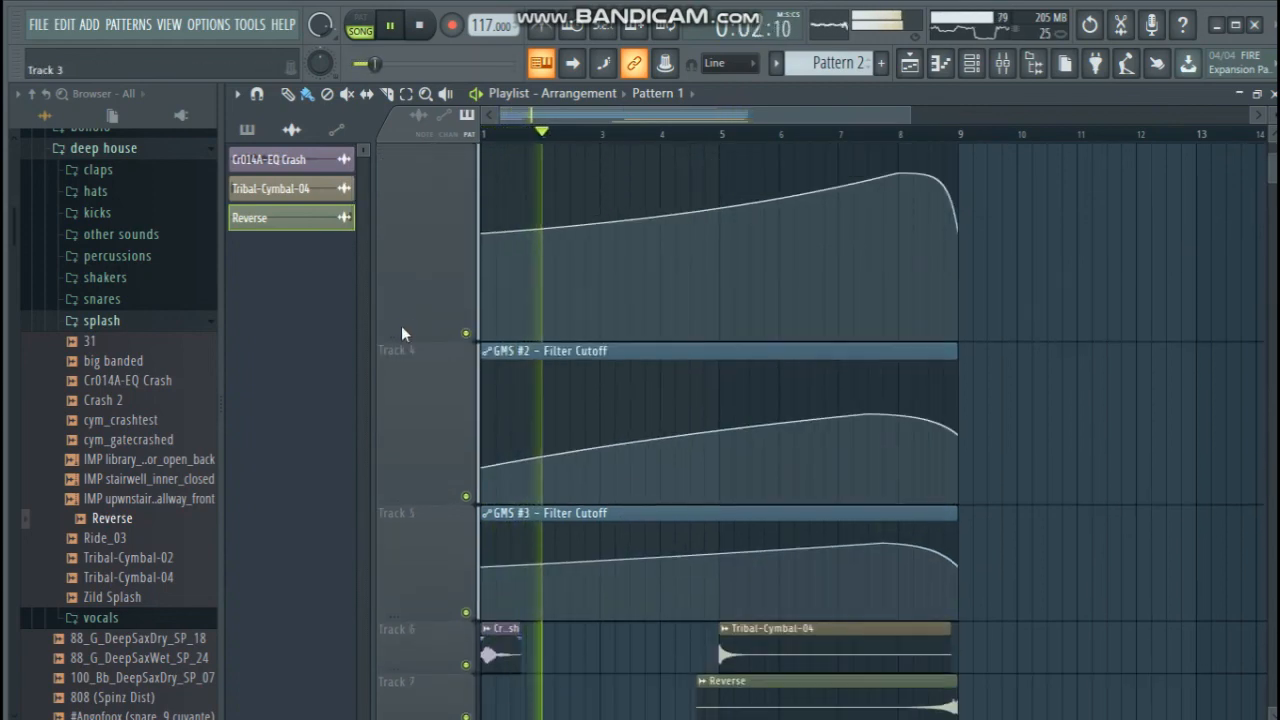
{"action": "scroll", "coordinate": [400, 337], "scroll_direction": "down", "scroll_amount": 2}
{"action": "scroll", "coordinate": [456, 384], "scroll_direction": "up", "scroll_amount": 2}
{"action": "left_click_drag", "start_coordinate": [438, 545], "coordinate": [417, 446]}
{"action": "left_click_drag", "start_coordinate": [411, 383], "coordinate": [419, 290]}
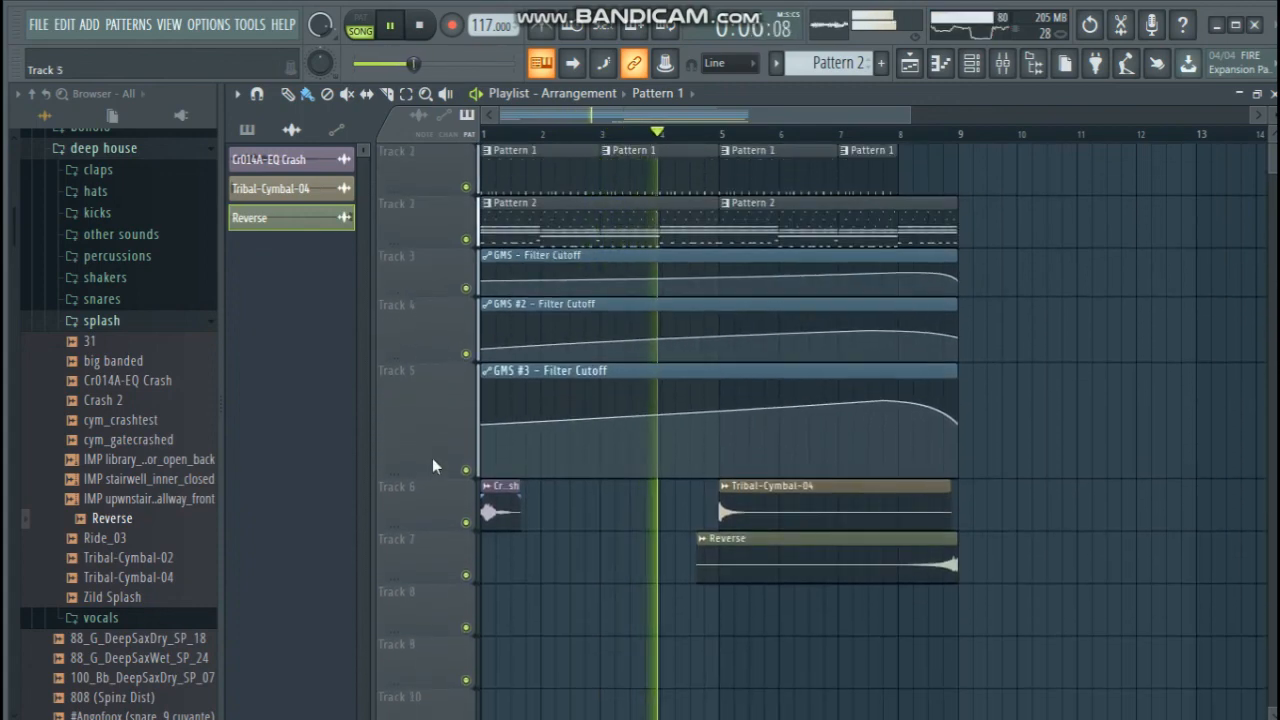
{"action": "left_click_drag", "start_coordinate": [432, 488], "coordinate": [427, 412]}
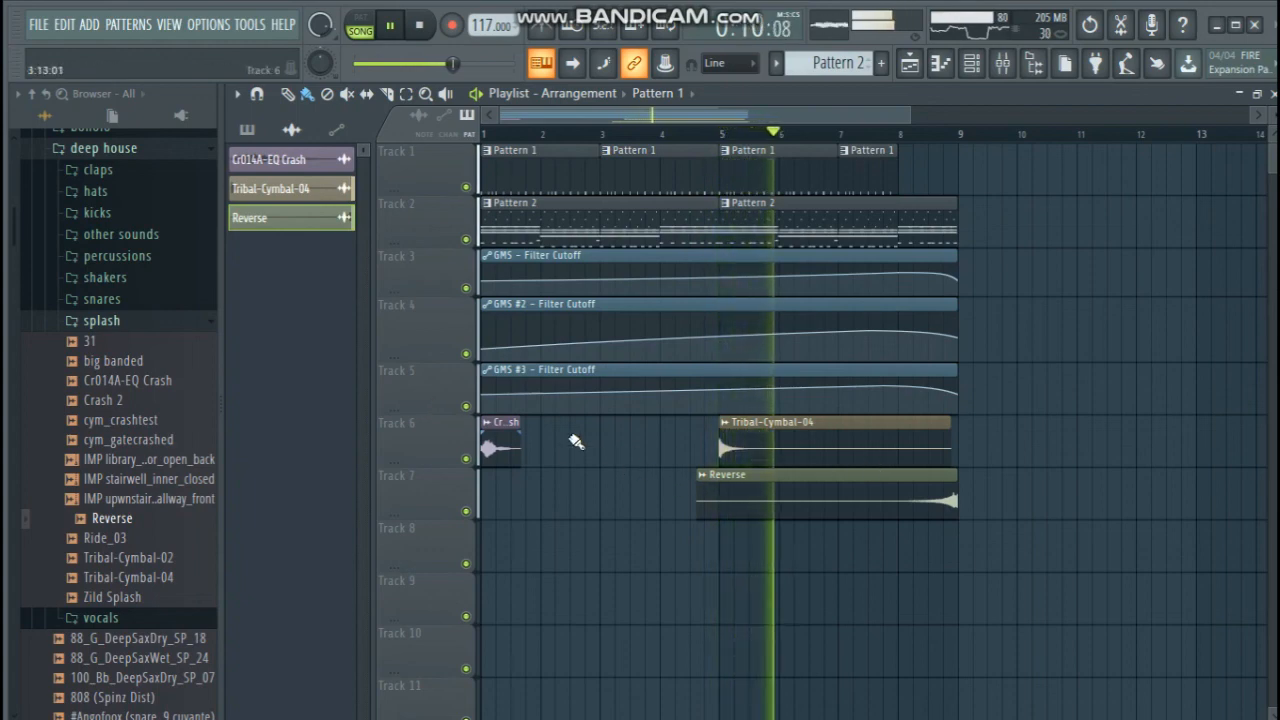
Delete the last Pattern 1 clip, starting at bar 7 on Track 1, and stop playback
{"action": "right_click", "coordinate": [862, 172]}
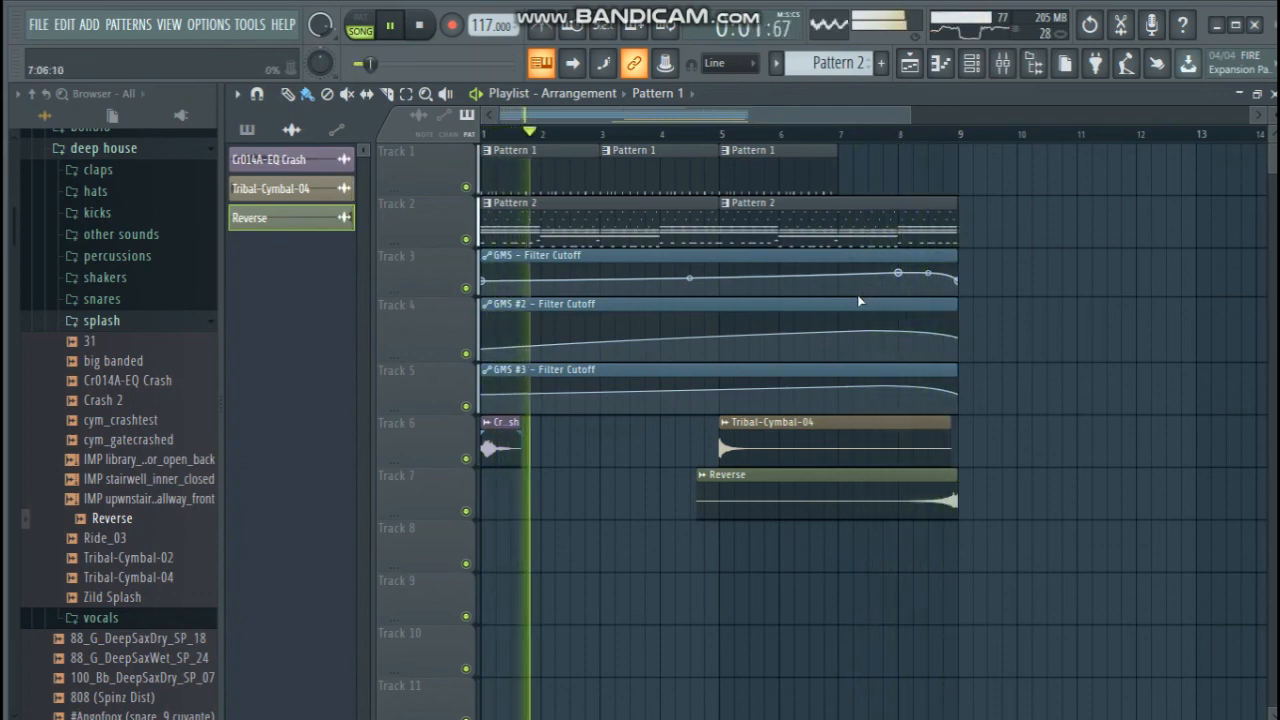
{"action": "key", "text": "space"}
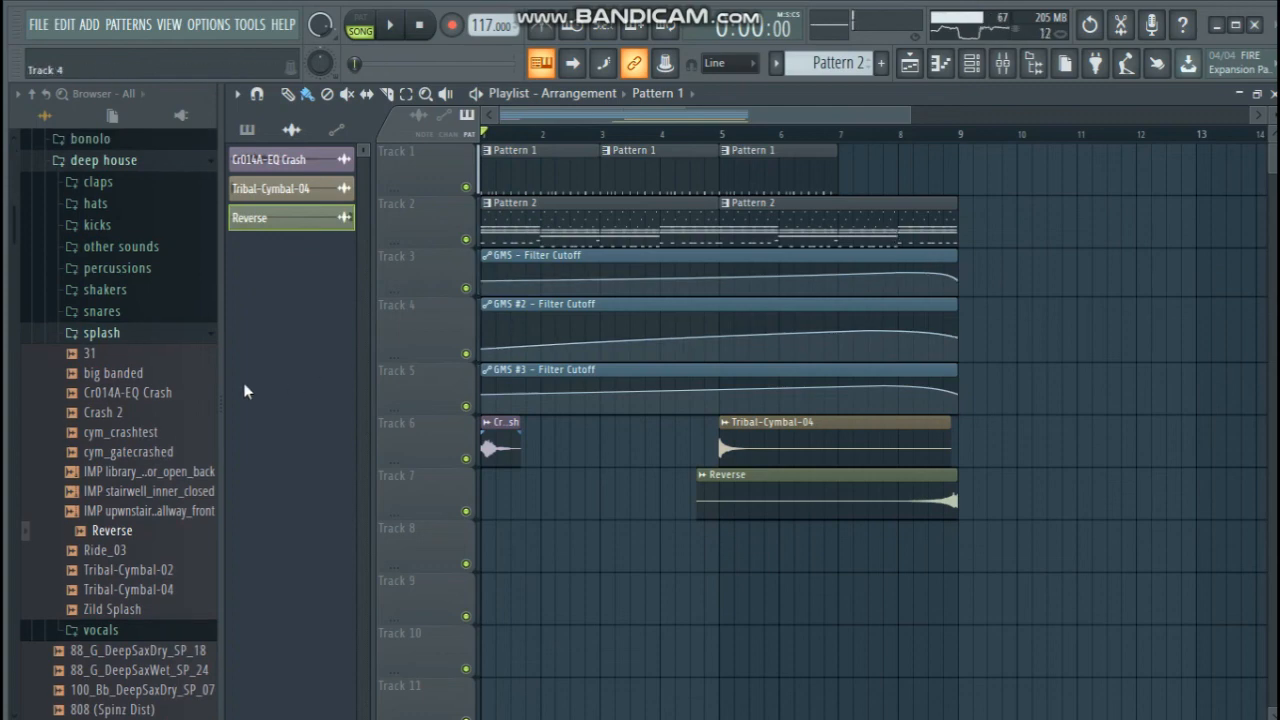
Collapse the splash and deep house sample folders to return to the ALL PACKS folder list
{"action": "left_click", "coordinate": [154, 334]}
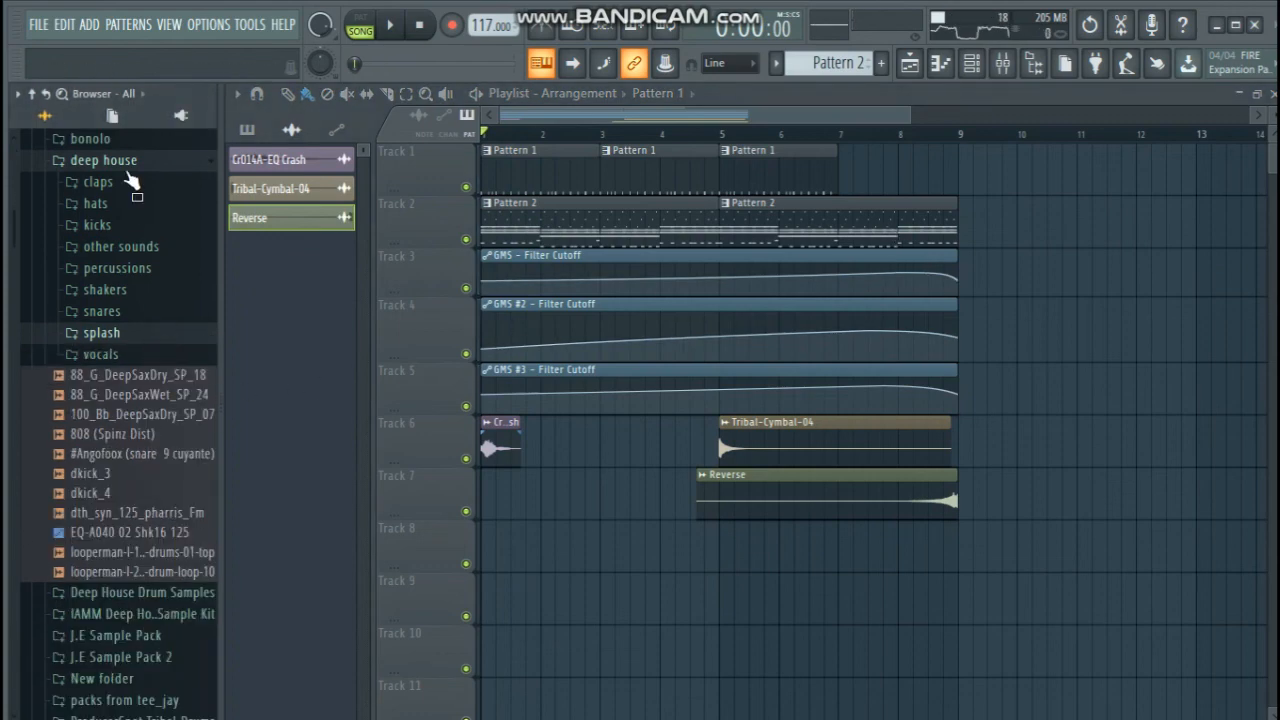
{"action": "scroll", "coordinate": [160, 300], "scroll_direction": "up", "scroll_amount": 4}
{"action": "left_click", "coordinate": [184, 401]}
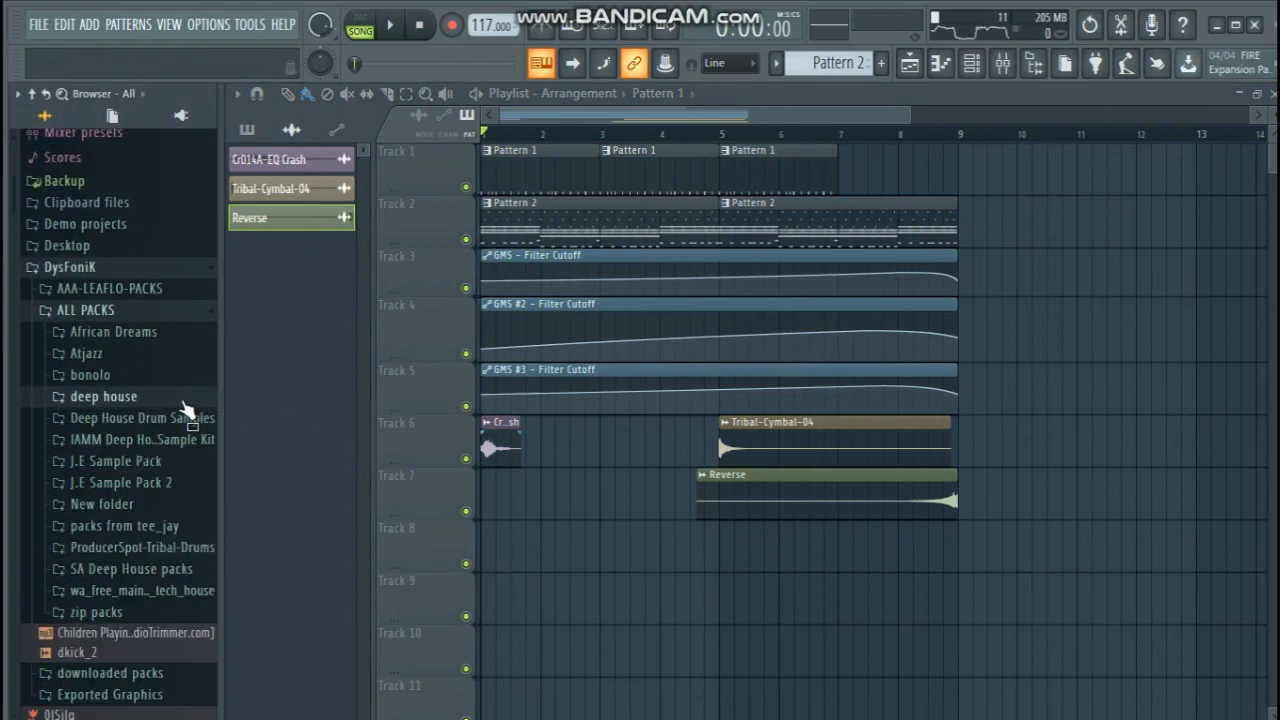